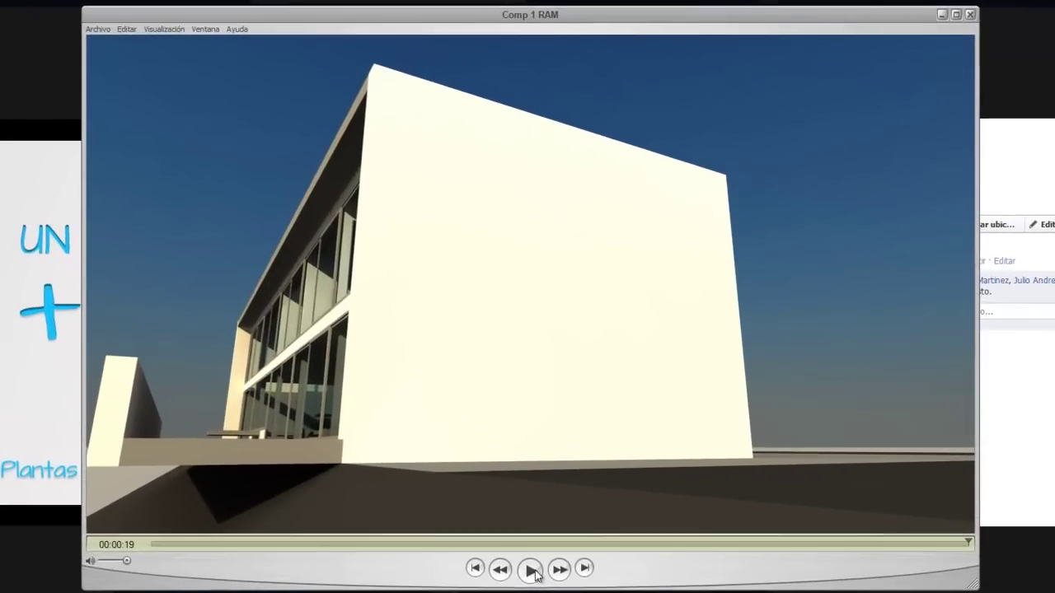
Play and pause the rendered house animation in RAM Player, then close the preview.
click(534, 563)
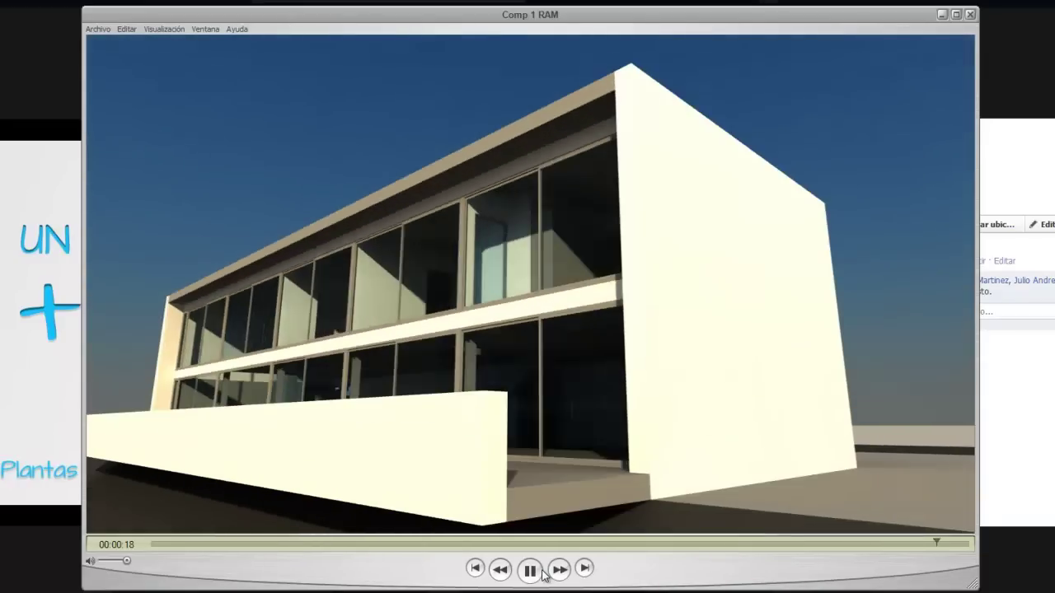
click(542, 570)
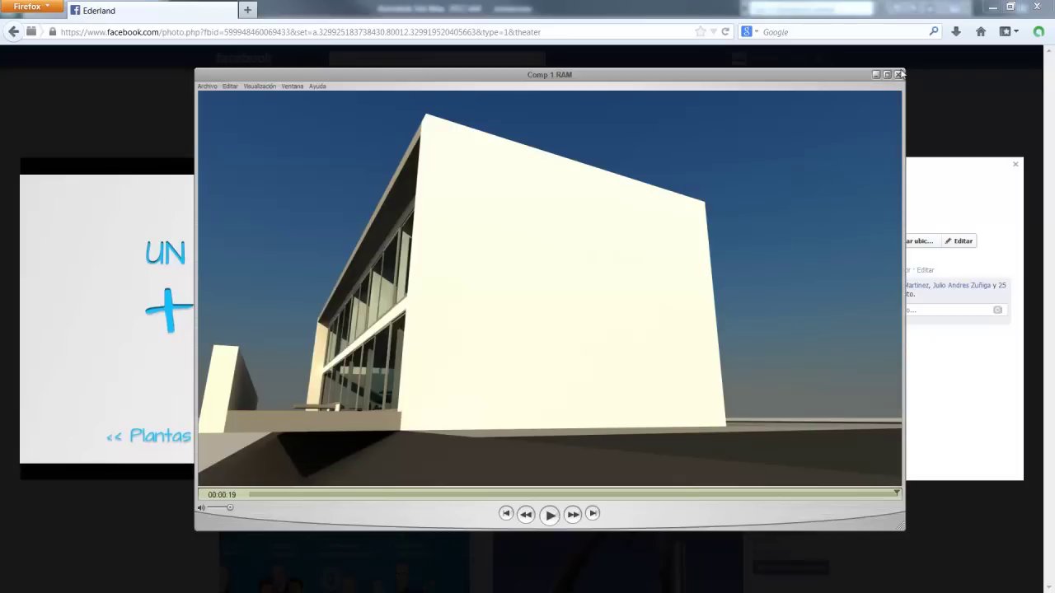
click(899, 75)
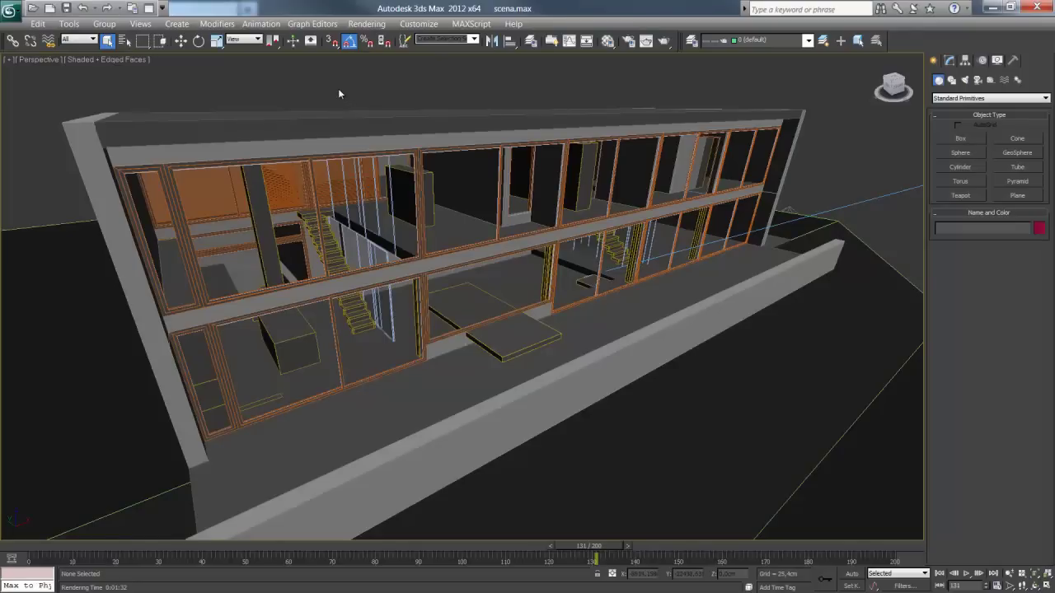
Orbit and zoom around the glass house to a front view, then show the last rendered frame.
alt+middle_drag(335, 122, 332, 176)
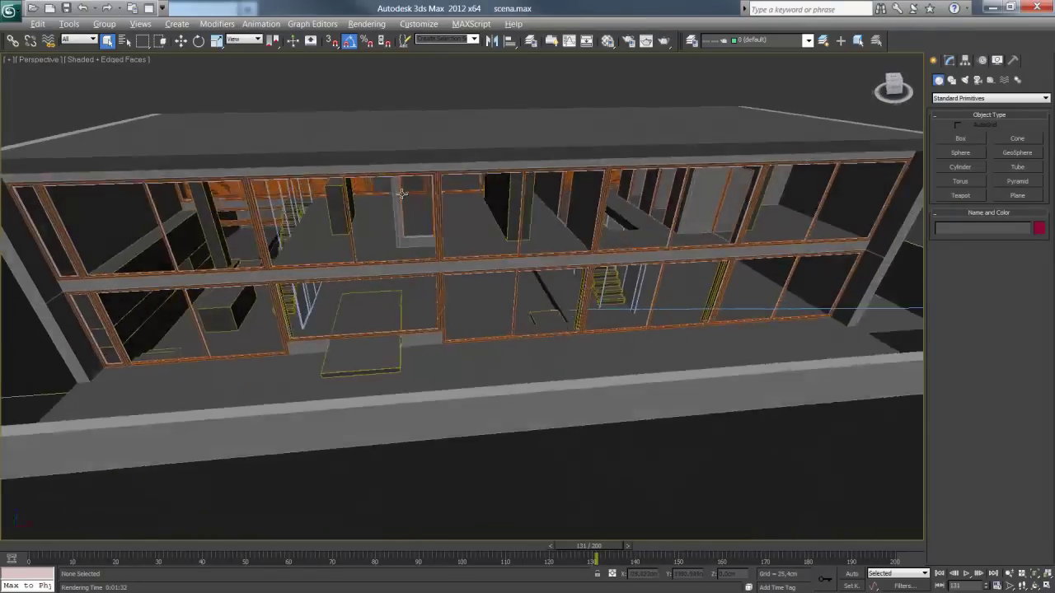
scroll(371, 225, down, 10)
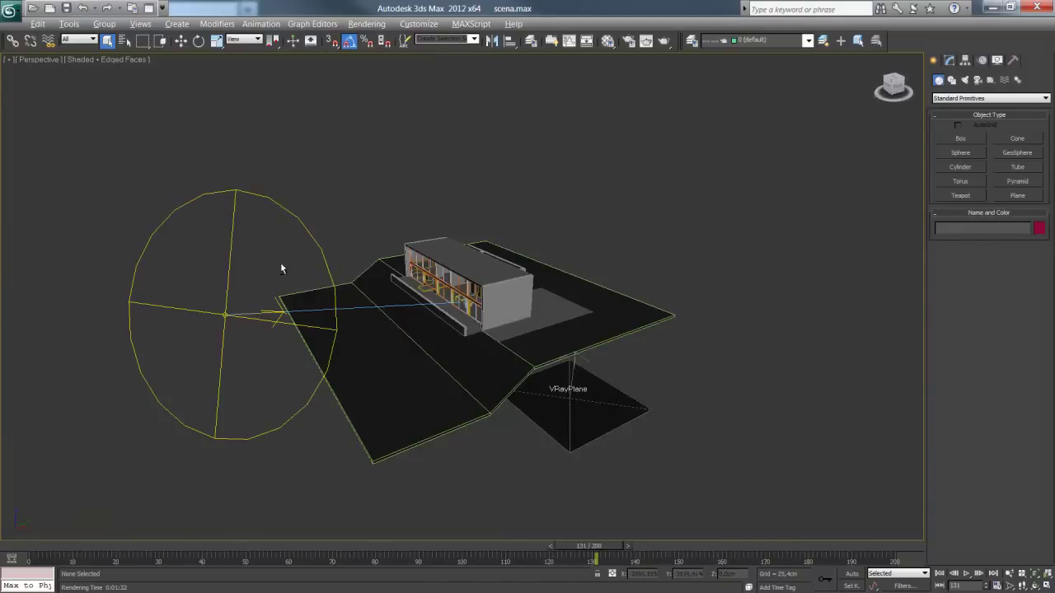
alt+middle_drag(280, 262, 404, 306)
scroll(403, 306, up, 5)
scroll(404, 306, up, 5)
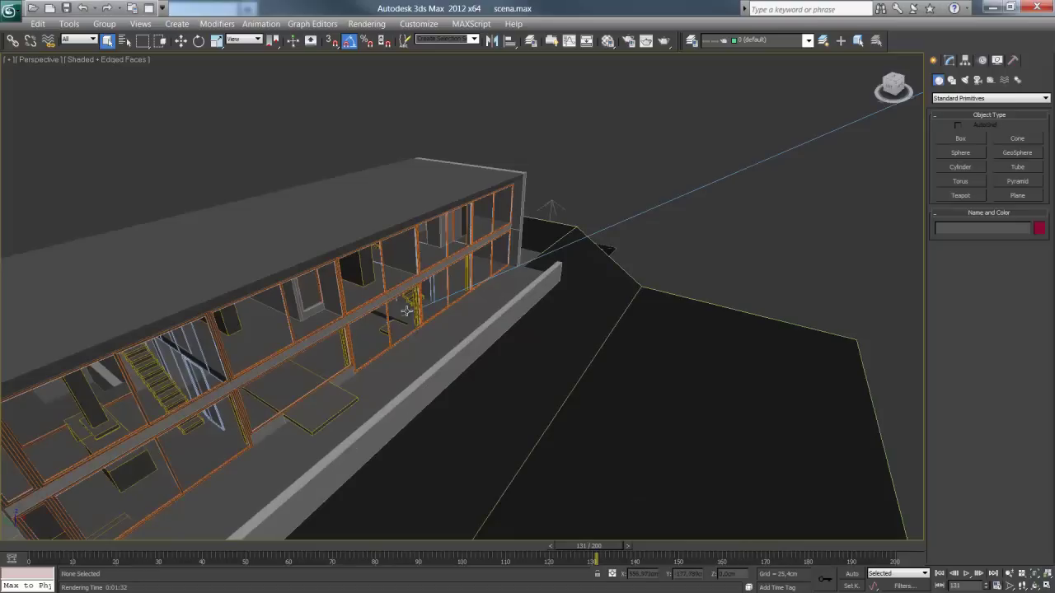
alt+middle_drag(278, 370, 394, 314)
click(294, 291)
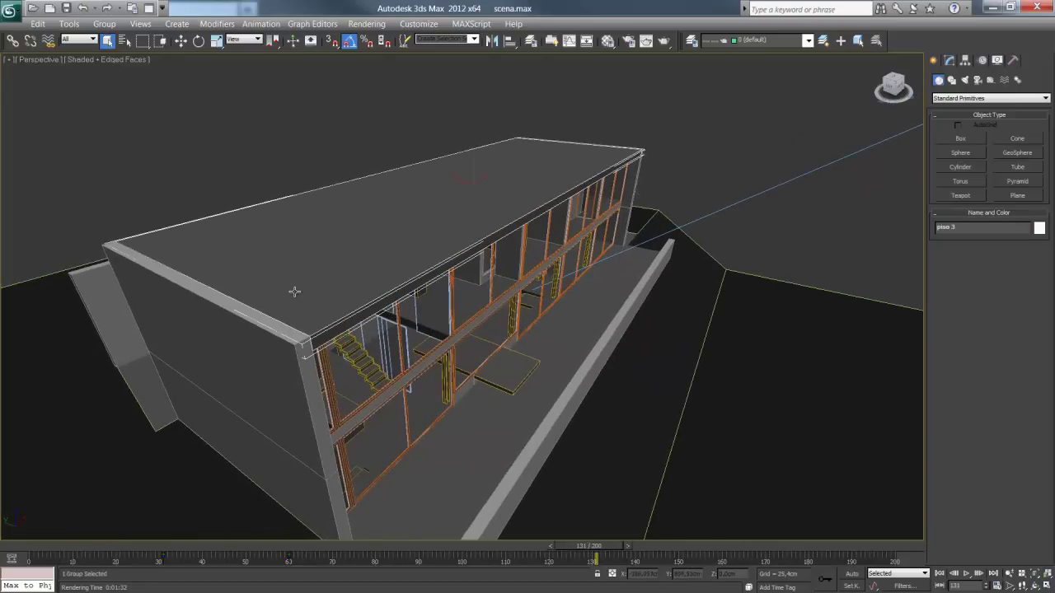
click(212, 169)
alt+middle_drag(212, 169, 361, 324)
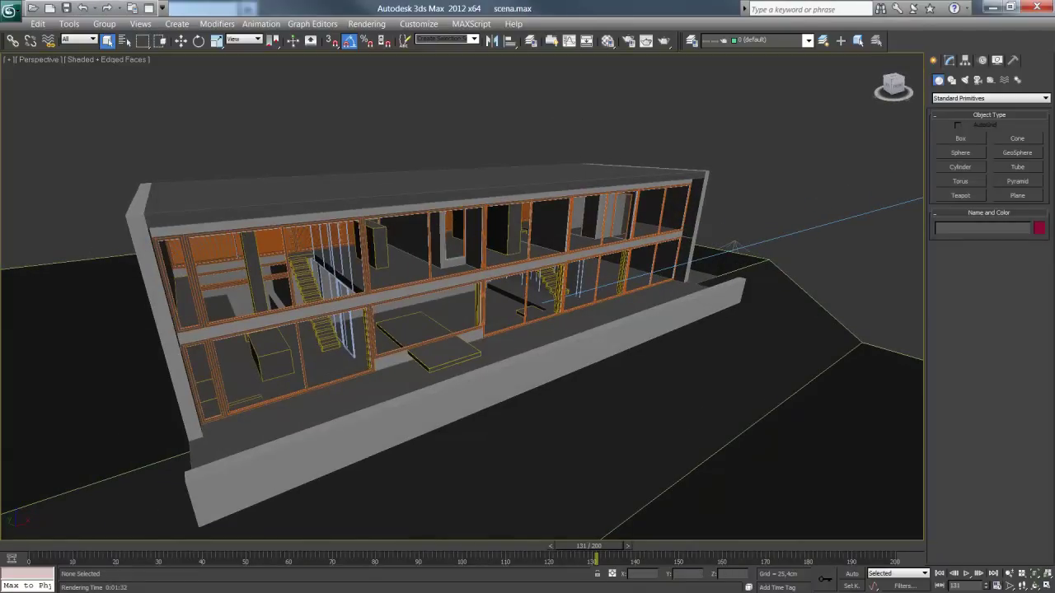
click(646, 40)
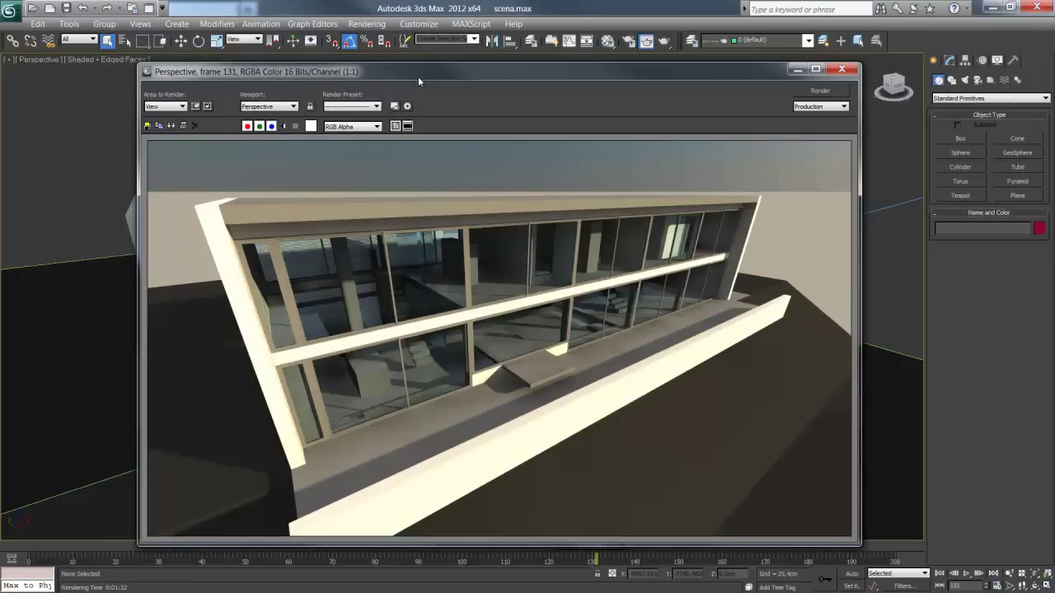
Nudge the rendered frame window, close it, and orbit around the building.
drag(418, 80, 404, 76)
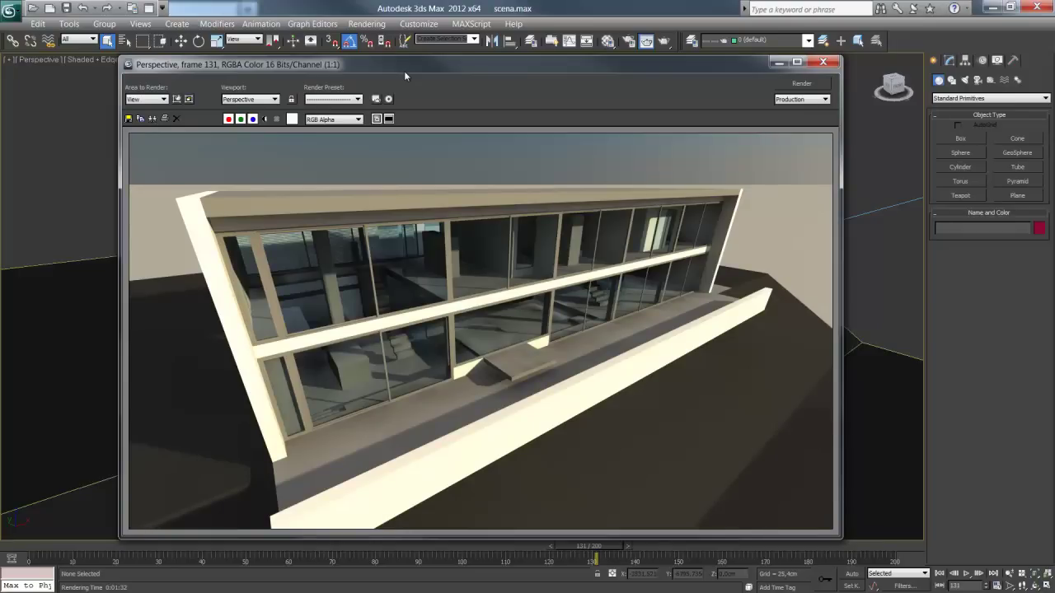
click(823, 61)
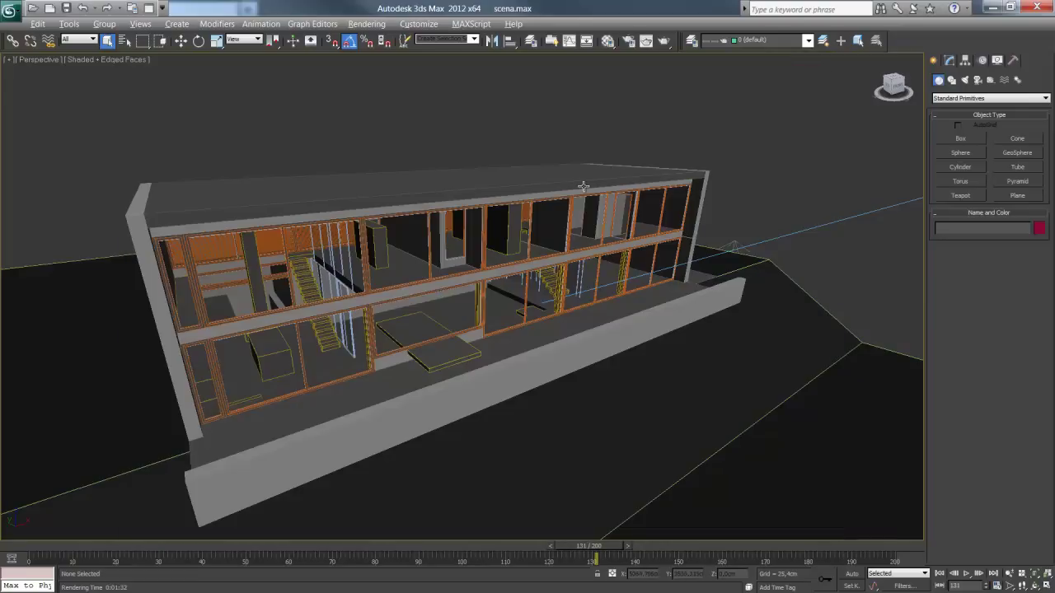
mouse_move(583, 186)
alt+middle_down()
mouse_move(568, 182)
mouse_move(599, 183)
mouse_move(632, 236)
alt+middle_up()
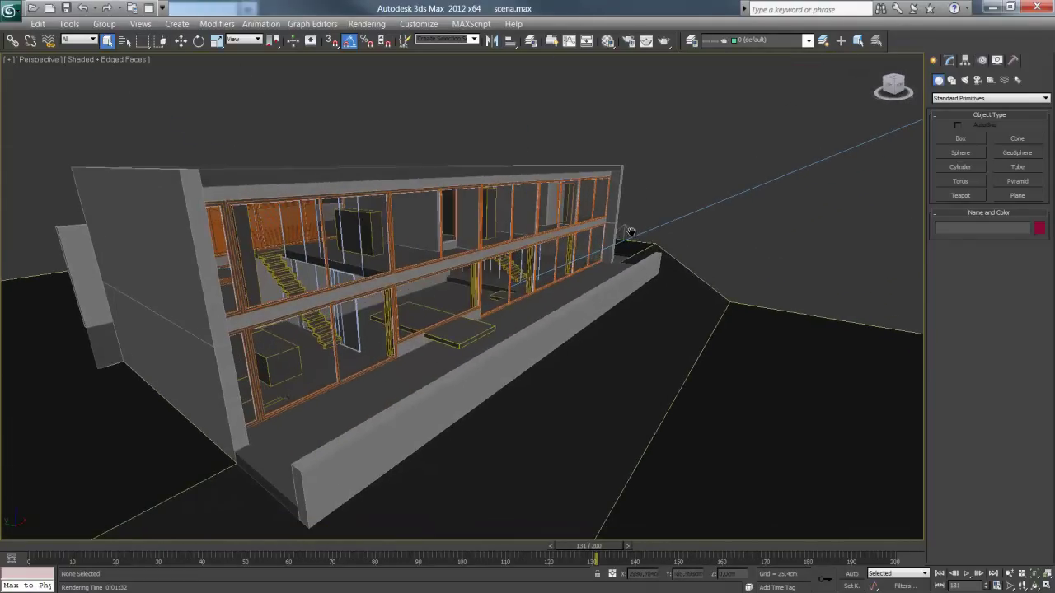
Show the house floor plan in a zoomed-in Top wireframe view, back on the Create panel.
alt+middle_drag(368, 370, 341, 367)
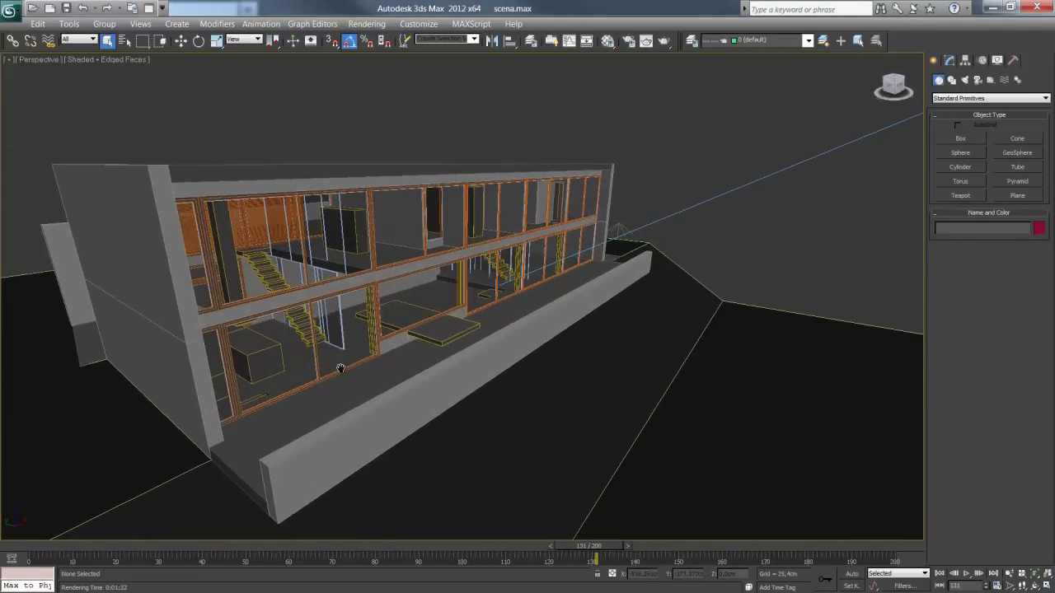
key(t)
scroll(461, 300, down, 3)
scroll(462, 303, down, 2)
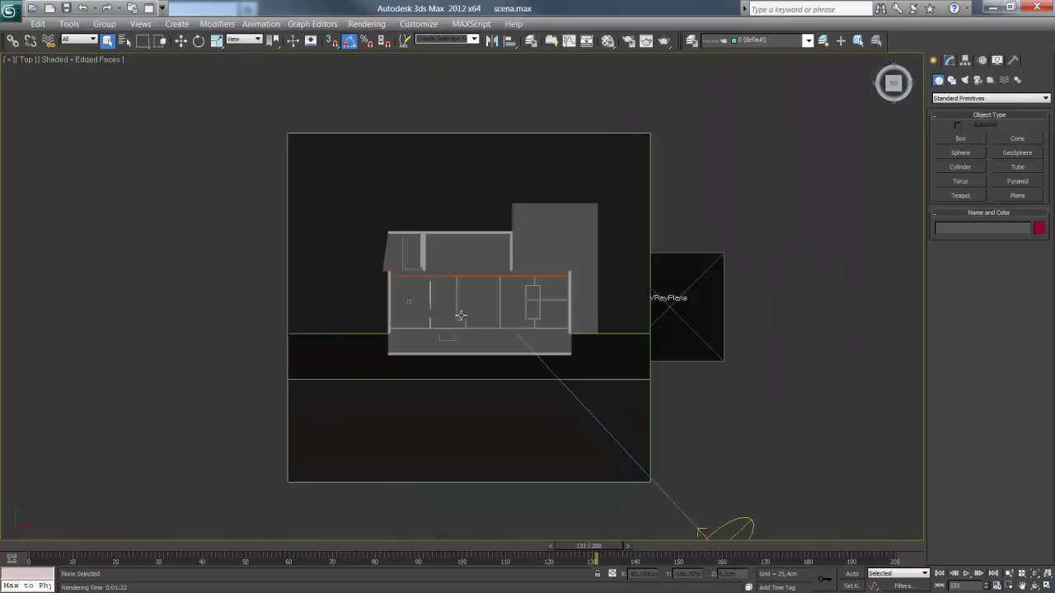
scroll(462, 306, down, 1)
key(F3)
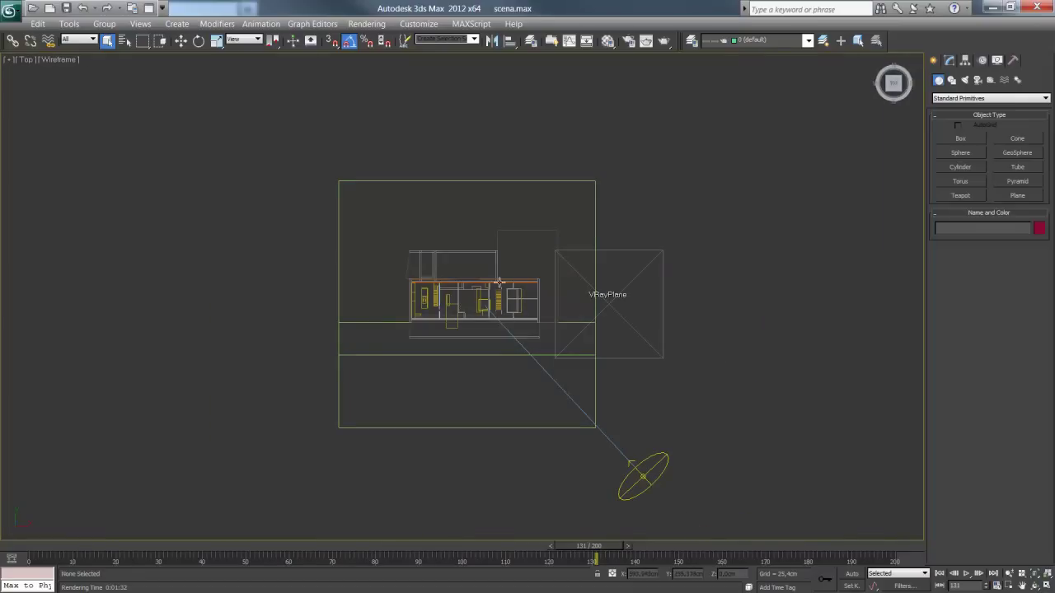
scroll(499, 304, up, 4)
scroll(505, 340, up, 2)
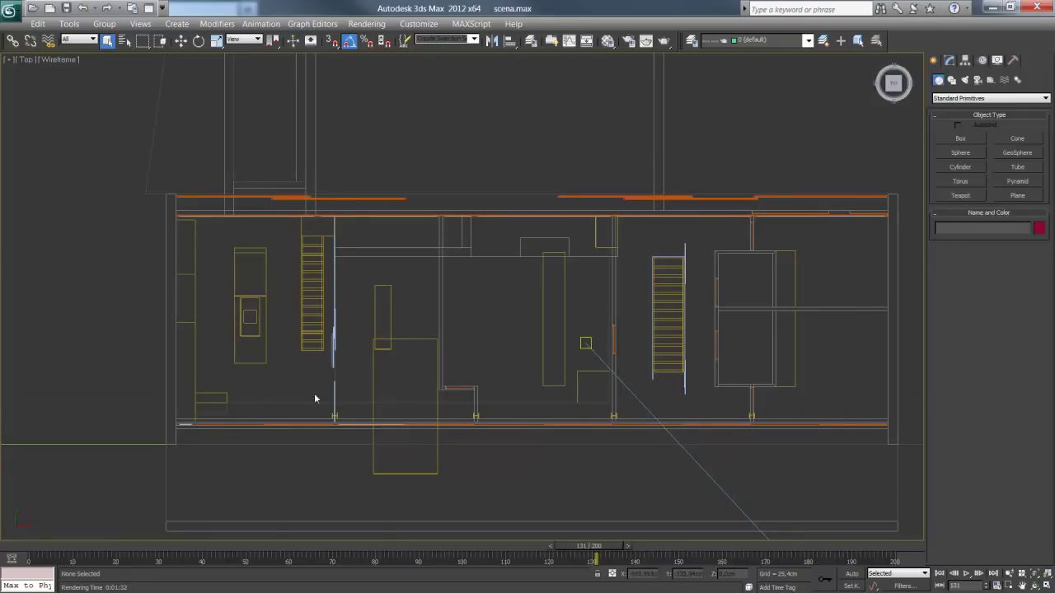
click(950, 61)
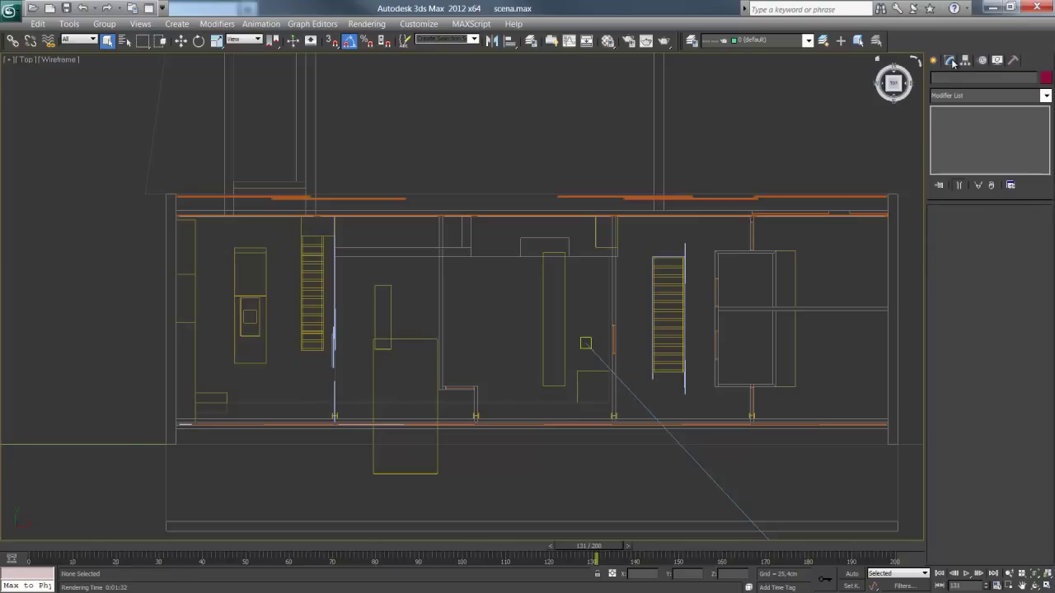
click(934, 64)
Draw Line001 as a four-point U path from the right staircase to the left, at vertex level.
click(952, 80)
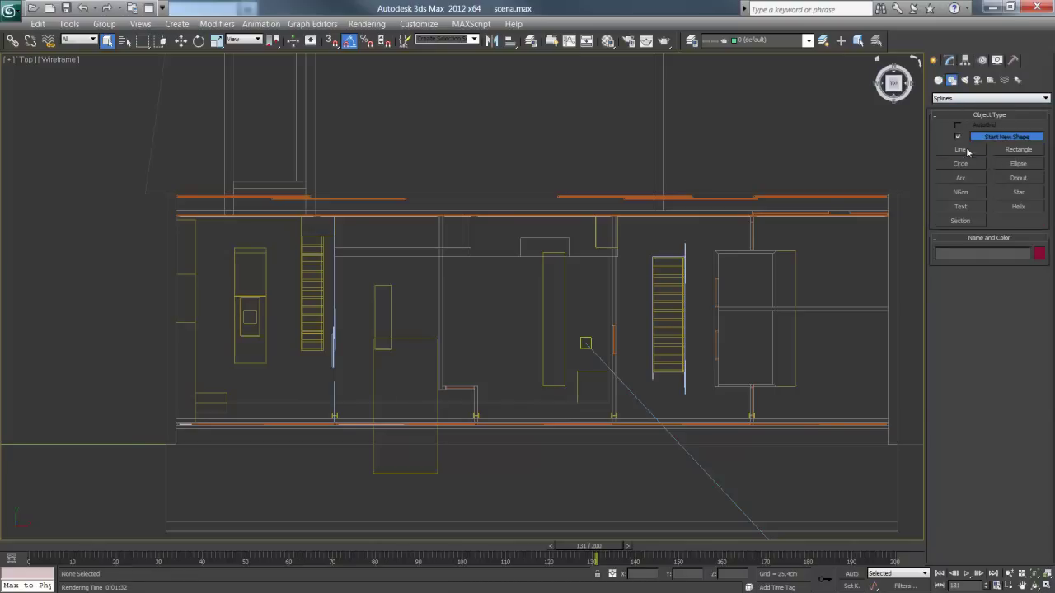
click(961, 150)
click(669, 260)
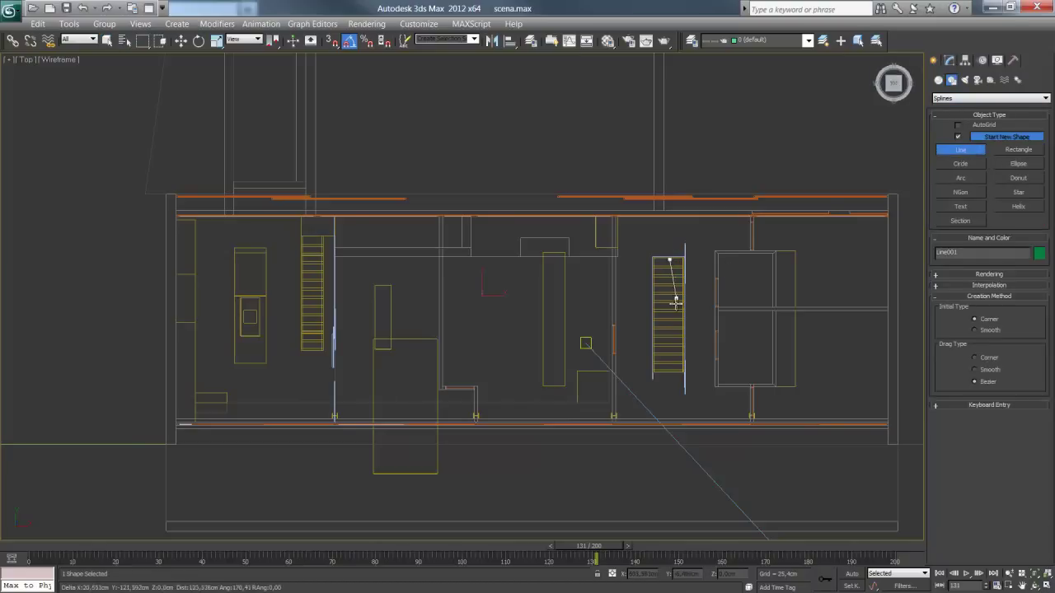
click(669, 405)
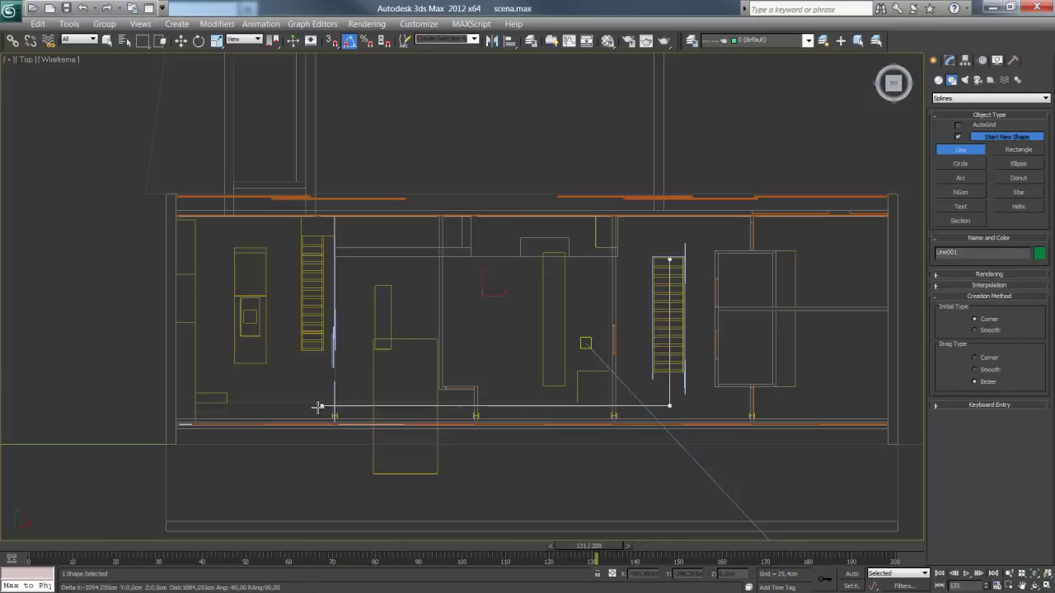
click(283, 404)
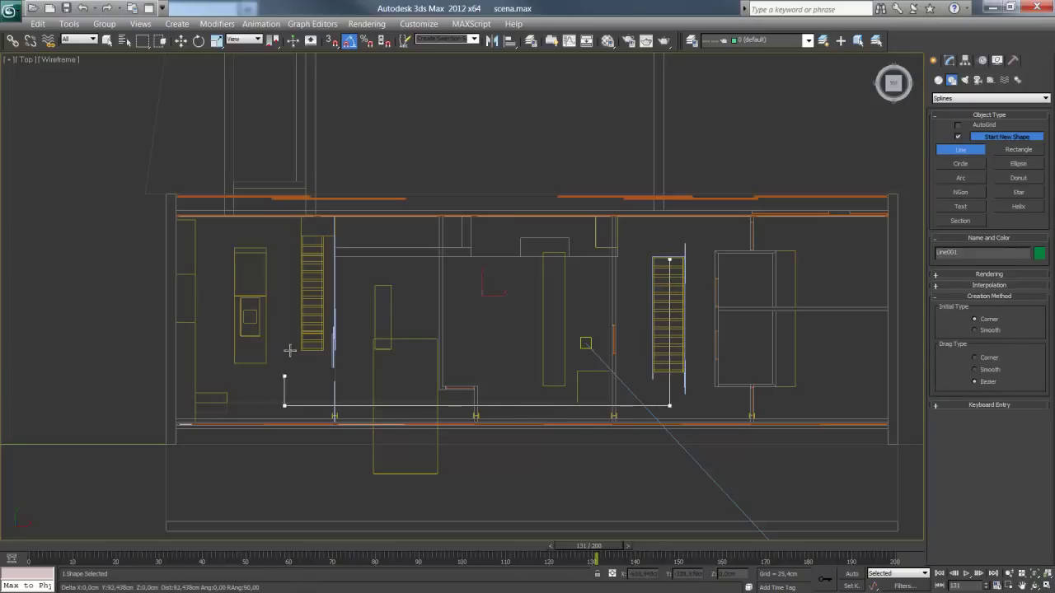
click(284, 249)
right_click(282, 248)
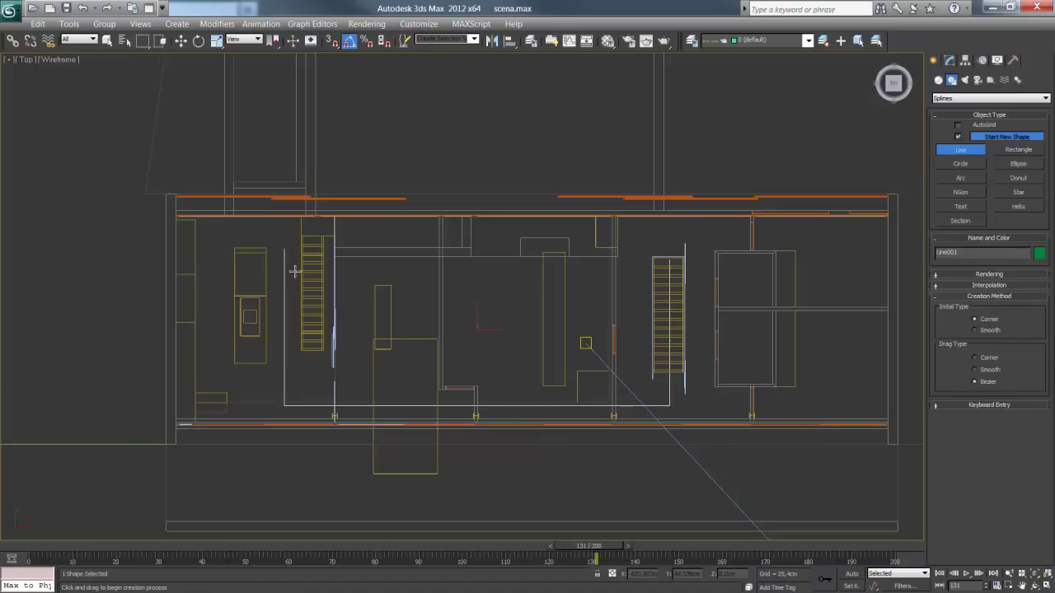
click(948, 60)
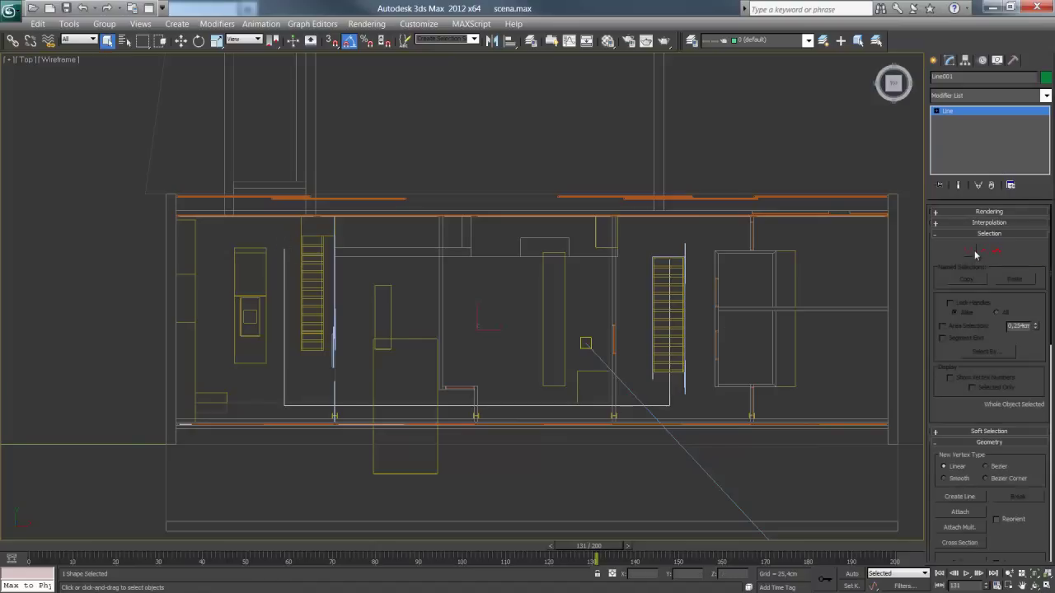
click(969, 250)
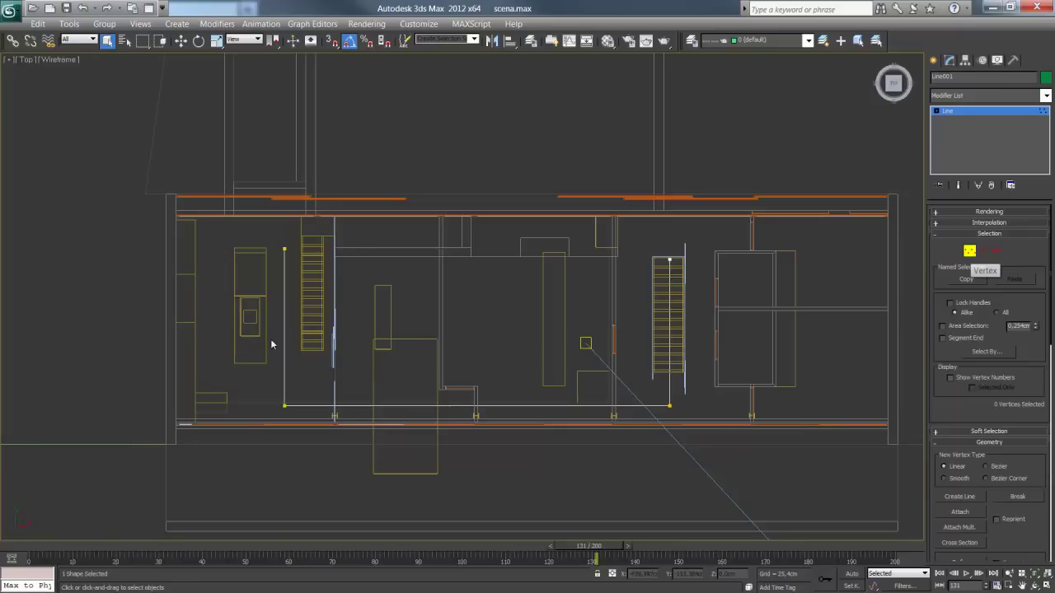
Fillet Line001's two bottom corner vertices into rounded arcs and view the path in Perspective.
drag(223, 349, 725, 444)
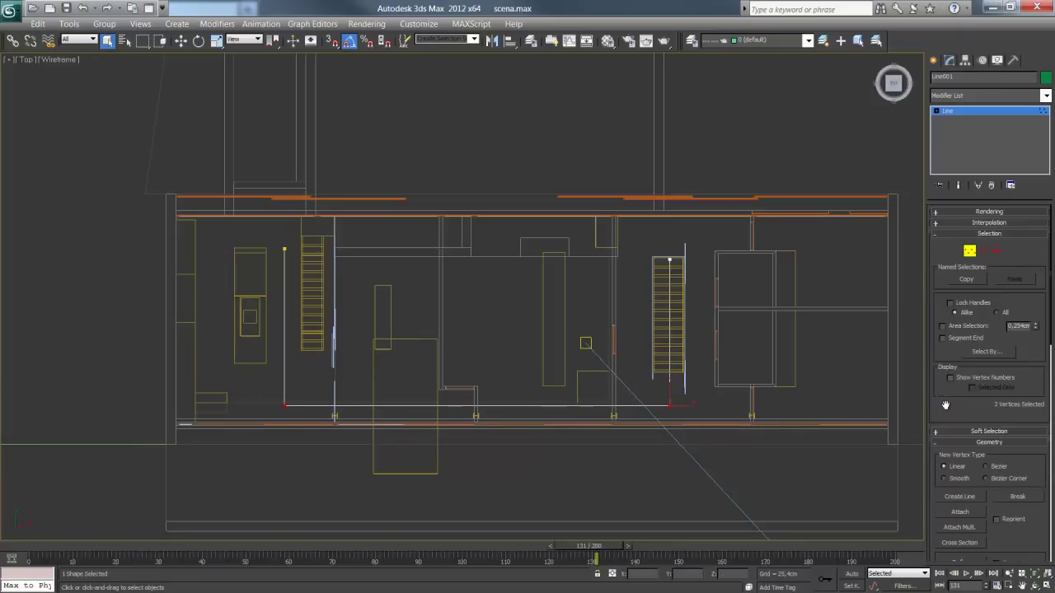
scroll(975, 461, down, 3)
scroll(975, 516, down, 2)
scroll(975, 516, down, 2)
scroll(975, 516, down, 2)
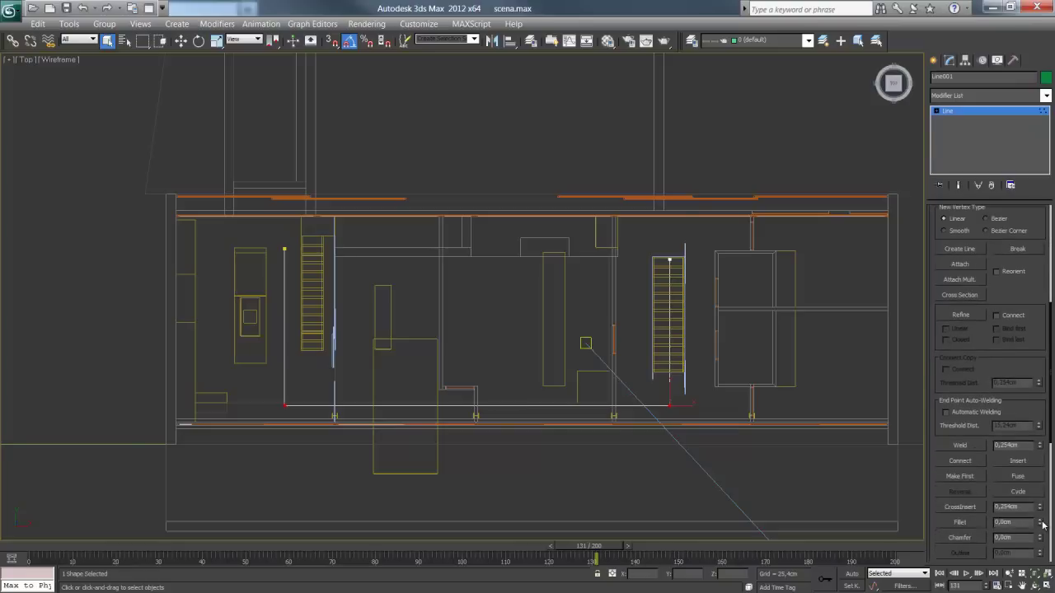
drag(1043, 524, 1046, 500)
drag(1045, 501, 1045, 478)
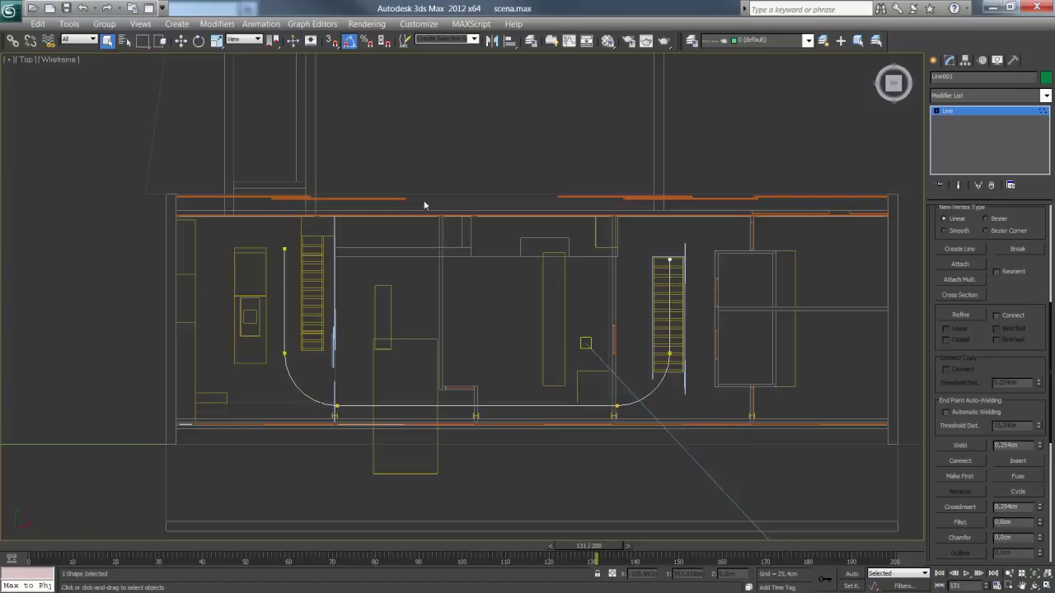
key(w)
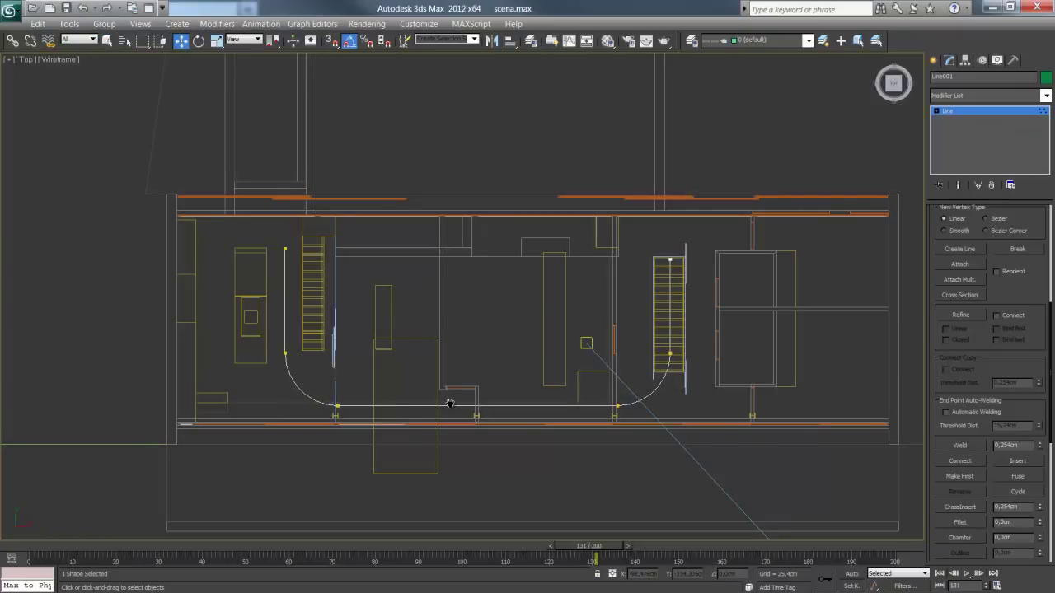
key(p)
alt+middle_drag(466, 404, 437, 356)
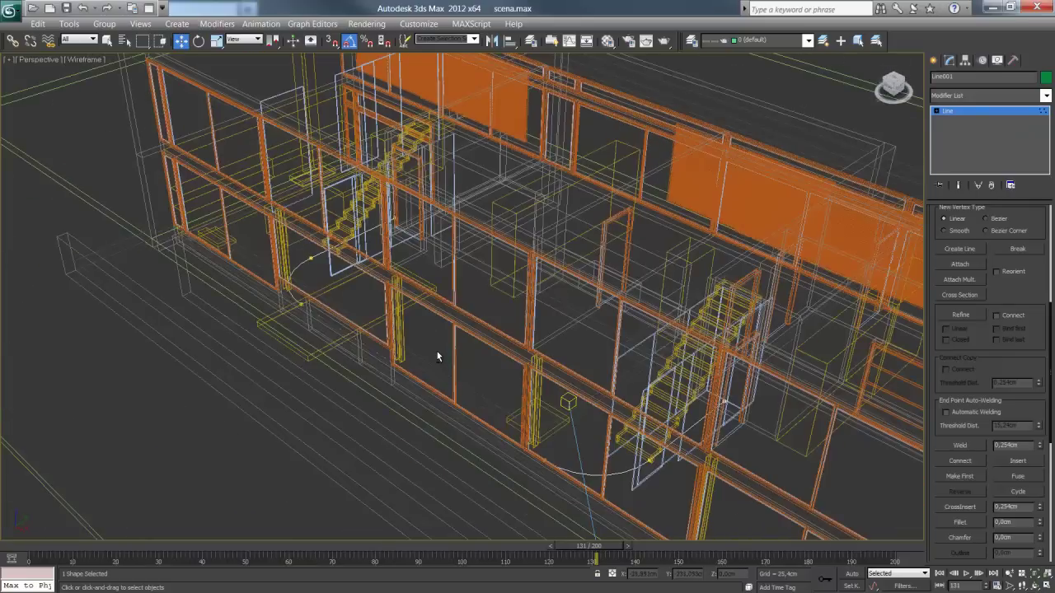
Switch back to shaded view and raise a path vertex at vertex level.
scroll(438, 349, up, 3)
scroll(442, 348, up, 2)
key(F3)
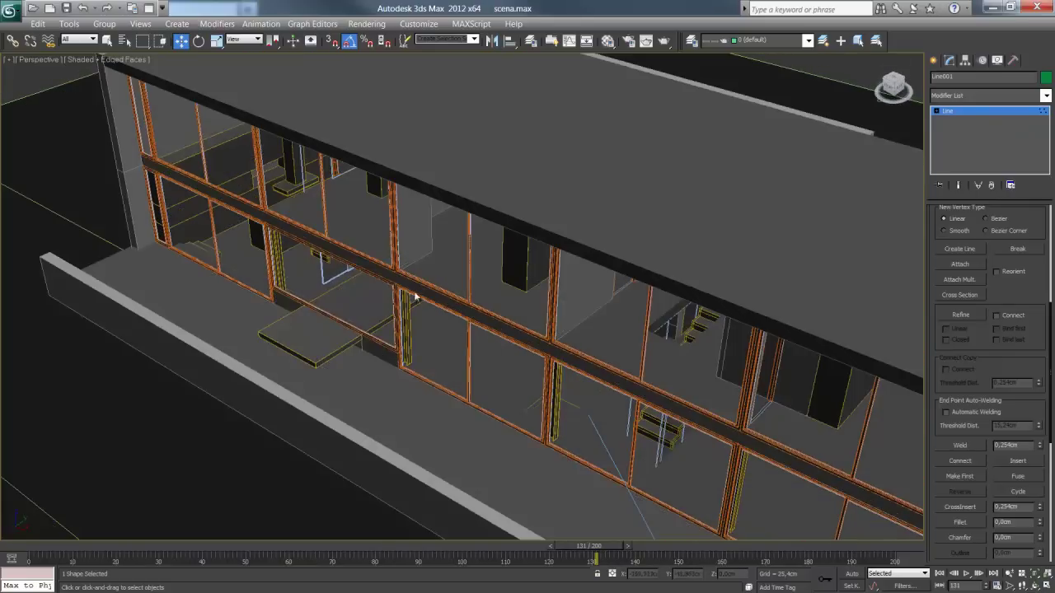
key(1)
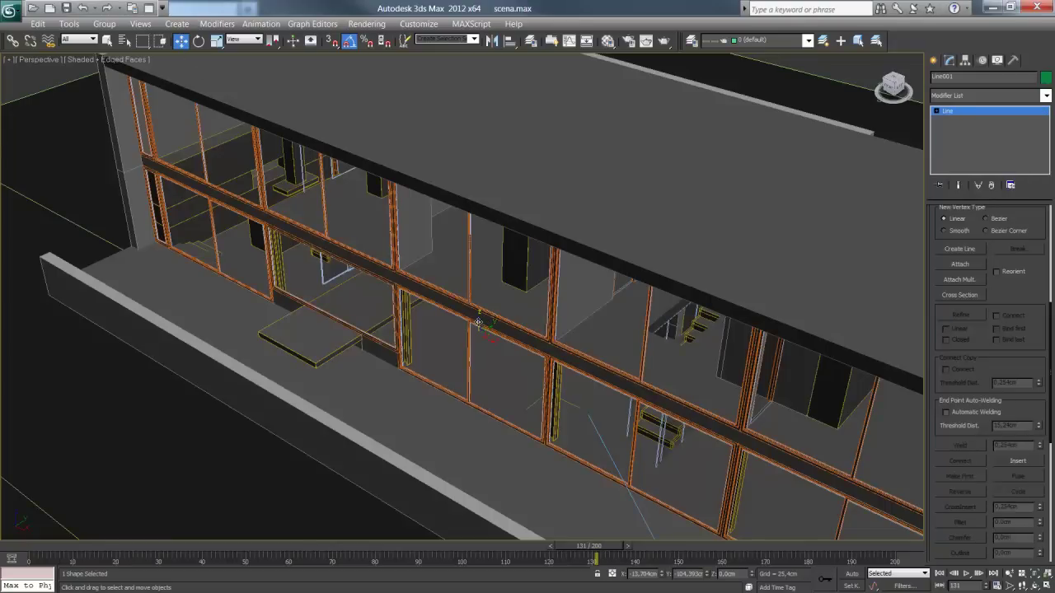
drag(478, 321, 490, 277)
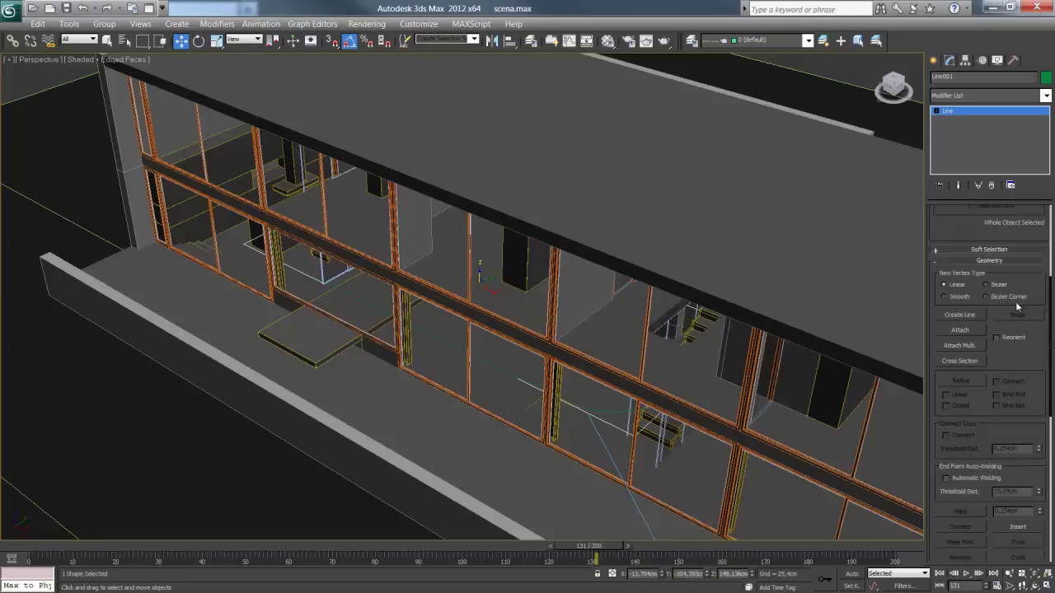
scroll(1014, 328, up, 10)
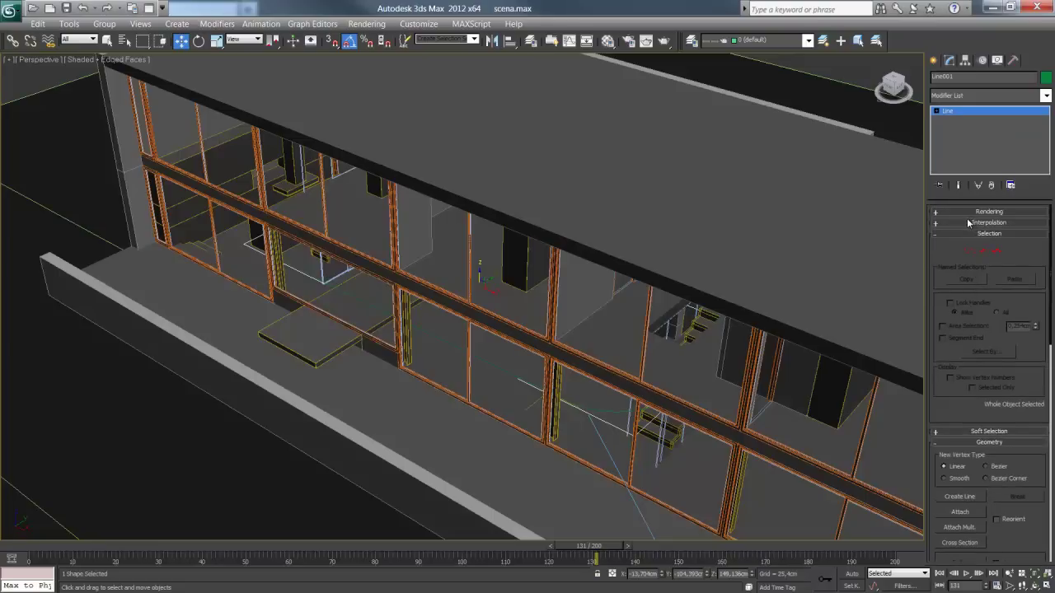
Make the path render as a thick tube, enabled in renderer and viewport.
click(968, 214)
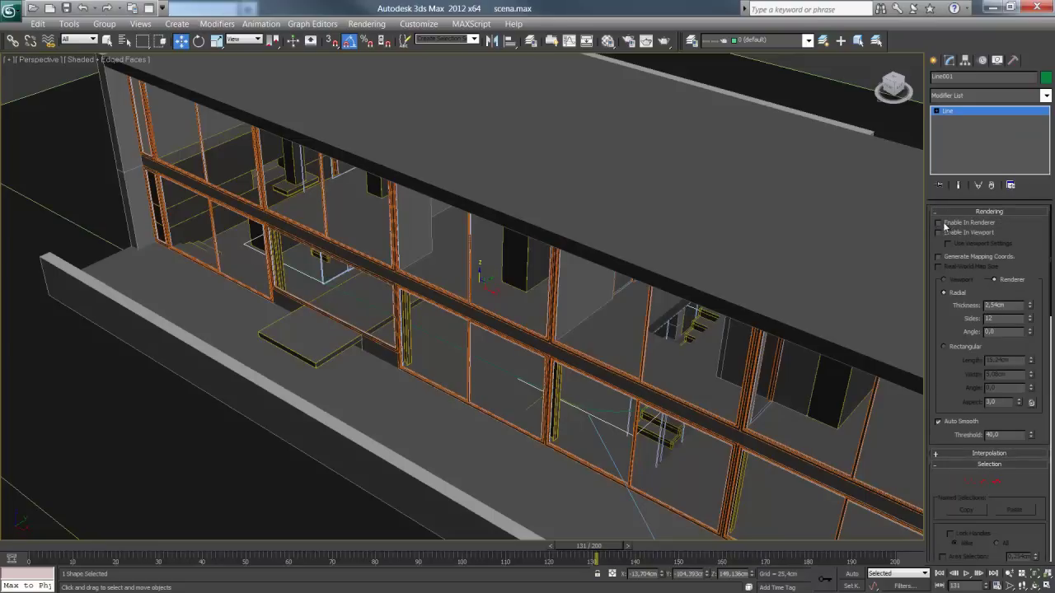
click(945, 223)
click(945, 233)
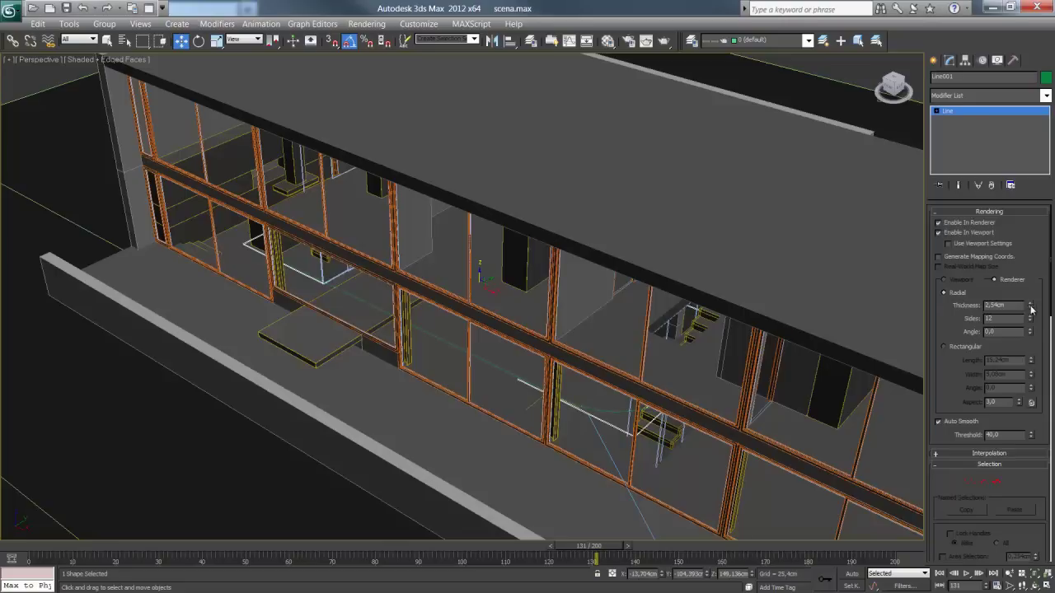
drag(1031, 307, 1016, 203)
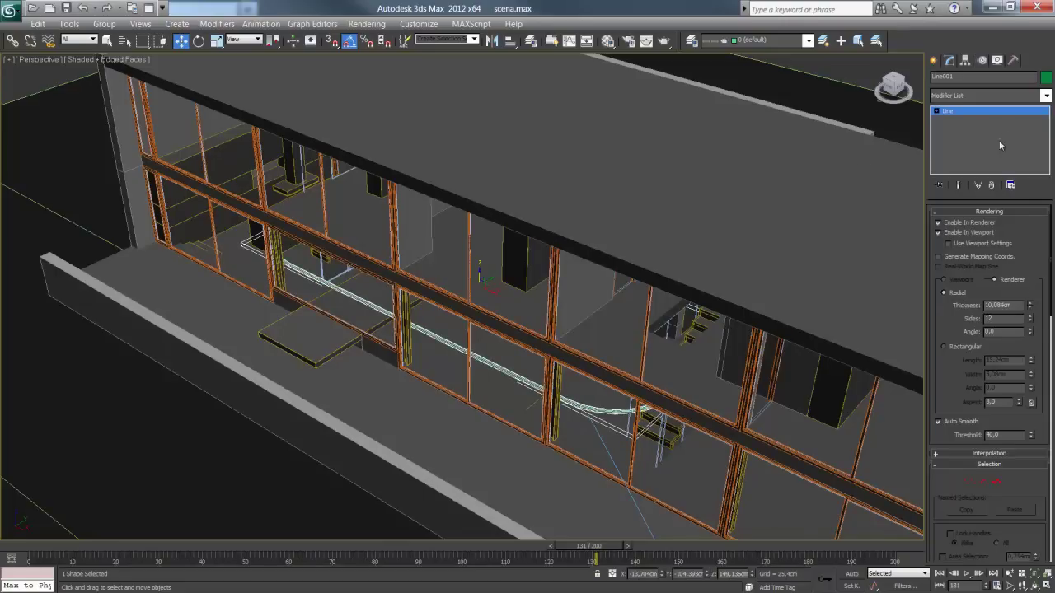
alt+middle_drag(461, 313, 105, 75)
click(105, 76)
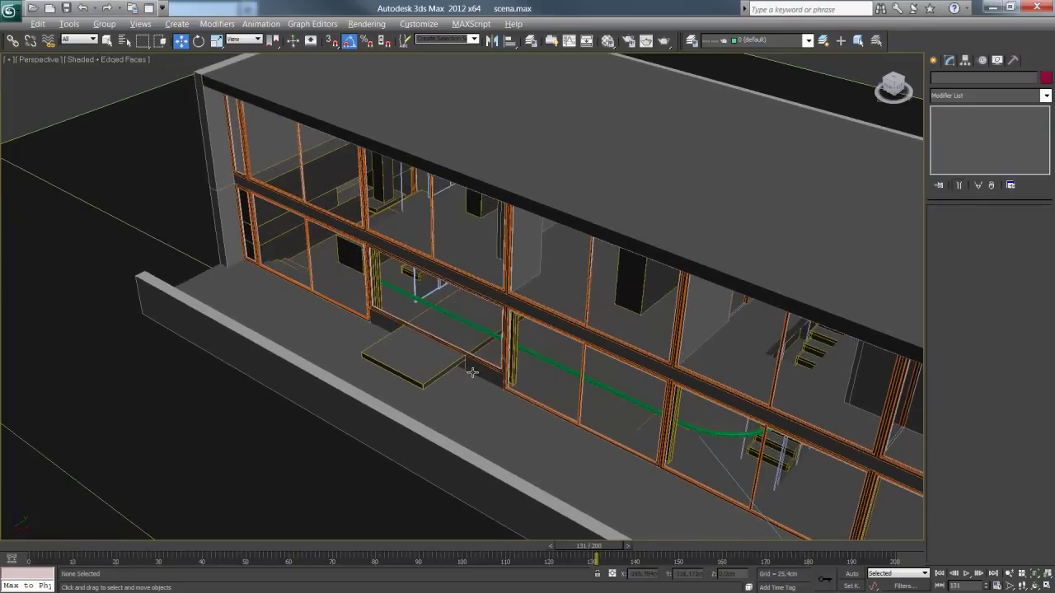
mouse_move(472, 371)
alt+middle_down()
mouse_move(536, 356)
mouse_move(459, 354)
alt+middle_up()
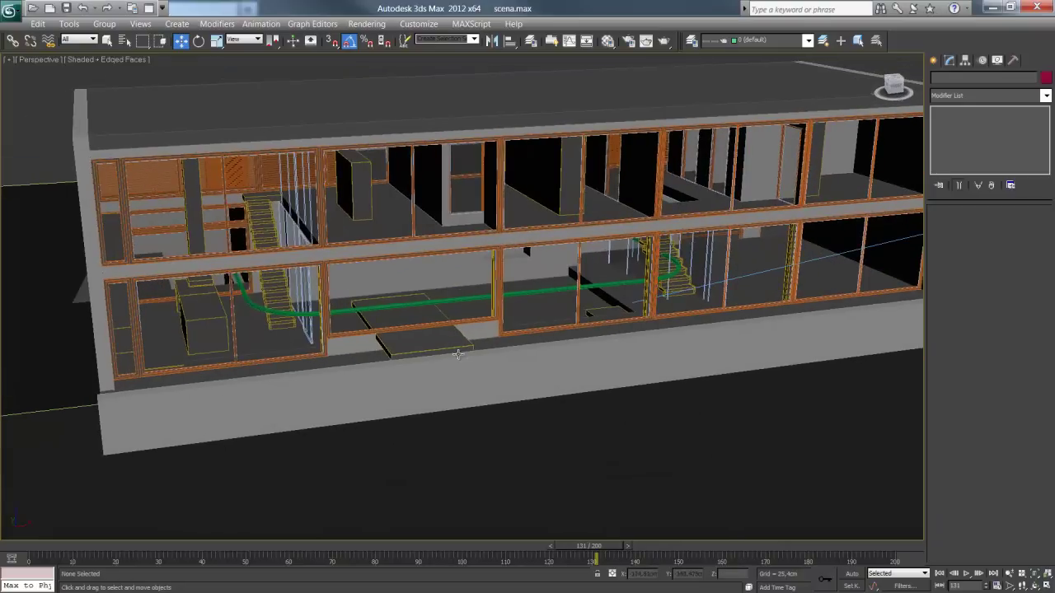
Reselect the path and try raising a vertex near the stairs, then undo it.
click(529, 295)
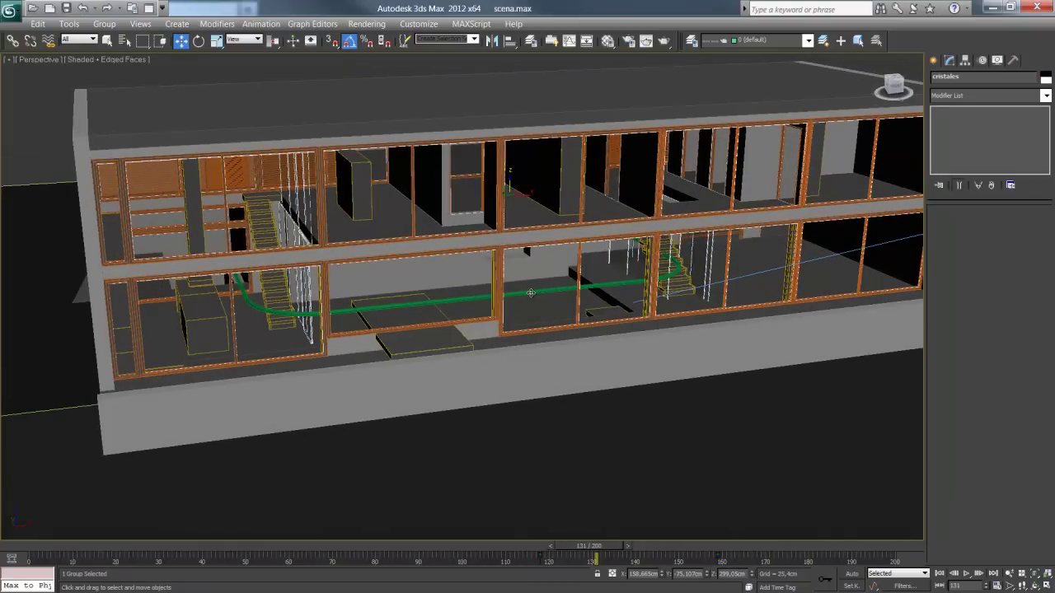
click(366, 311)
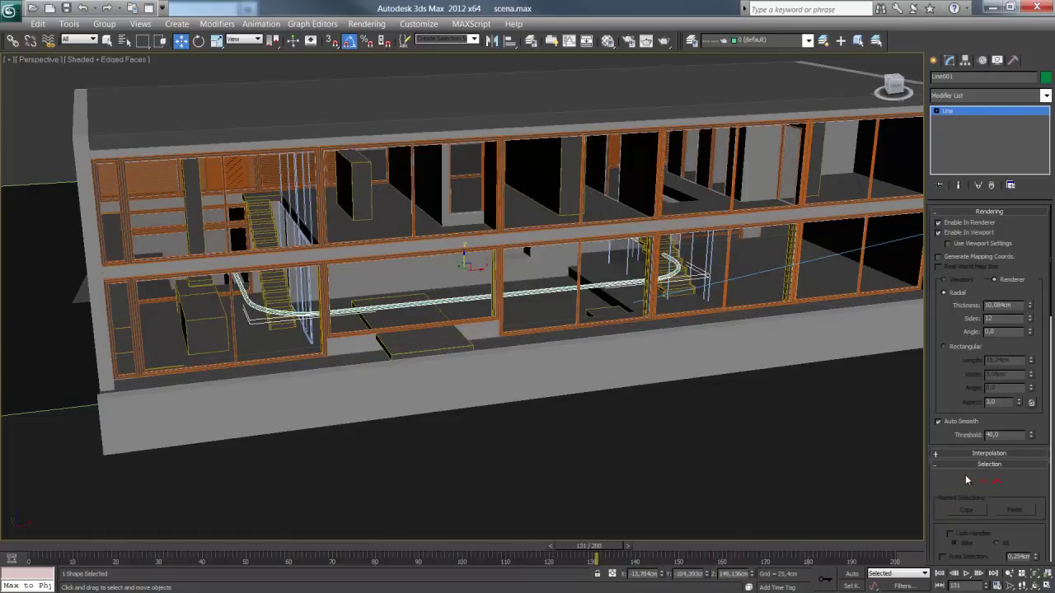
click(969, 481)
alt+middle_drag(681, 417, 680, 328)
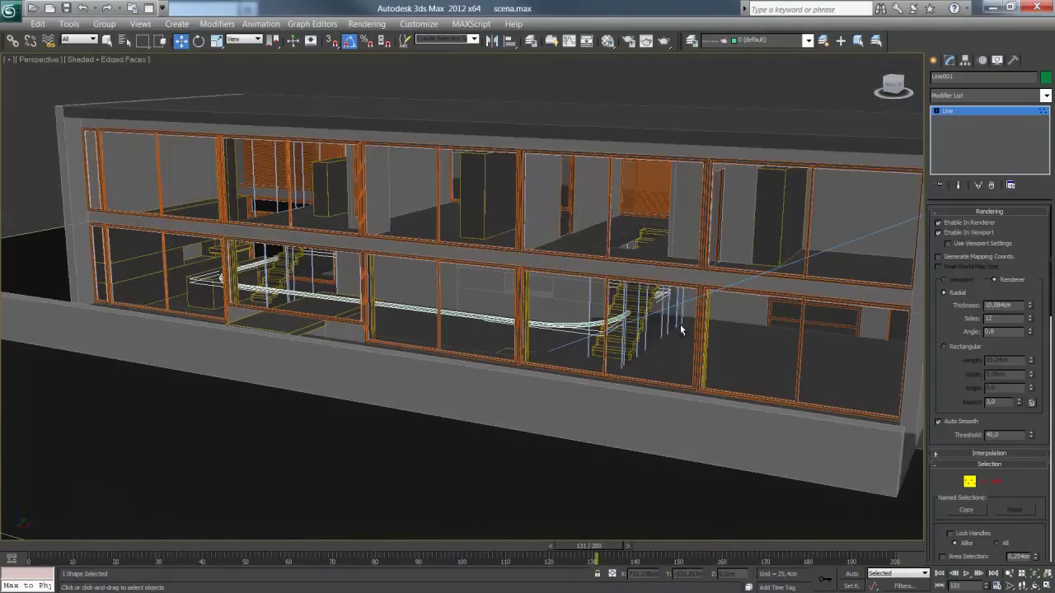
click(661, 277)
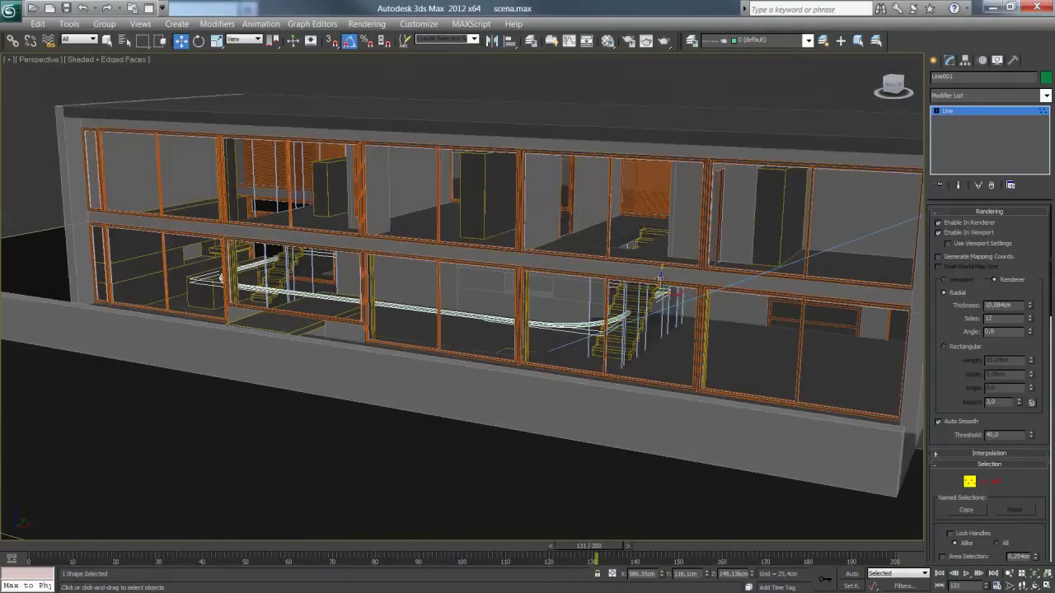
drag(661, 277, 645, 190)
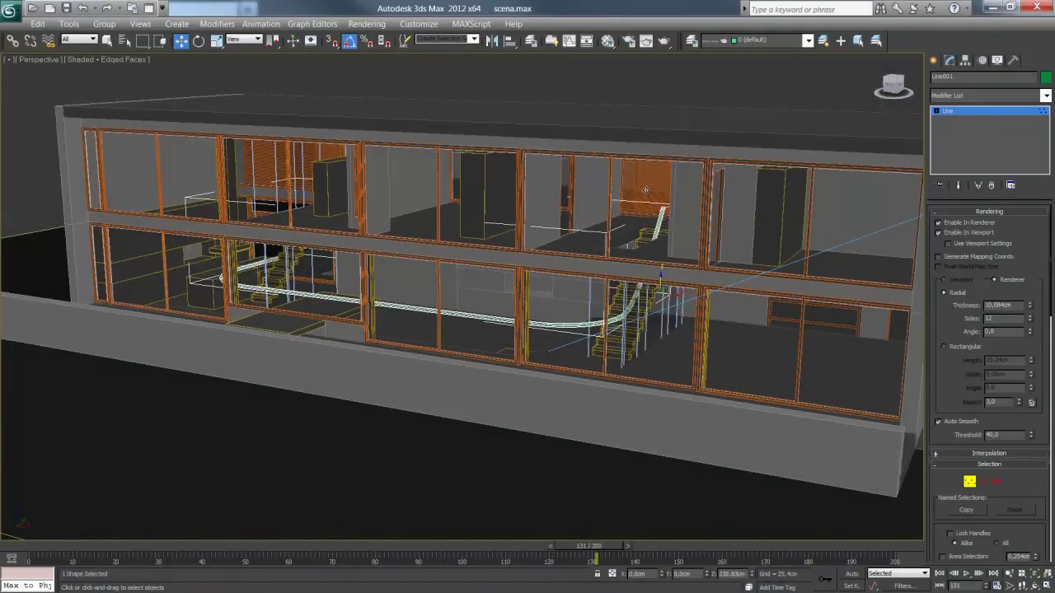
key(ctrl+z)
Lower a path vertex beside the right staircase to bend the path.
alt+middle_drag(646, 190, 637, 276)
scroll(637, 276, up, 3)
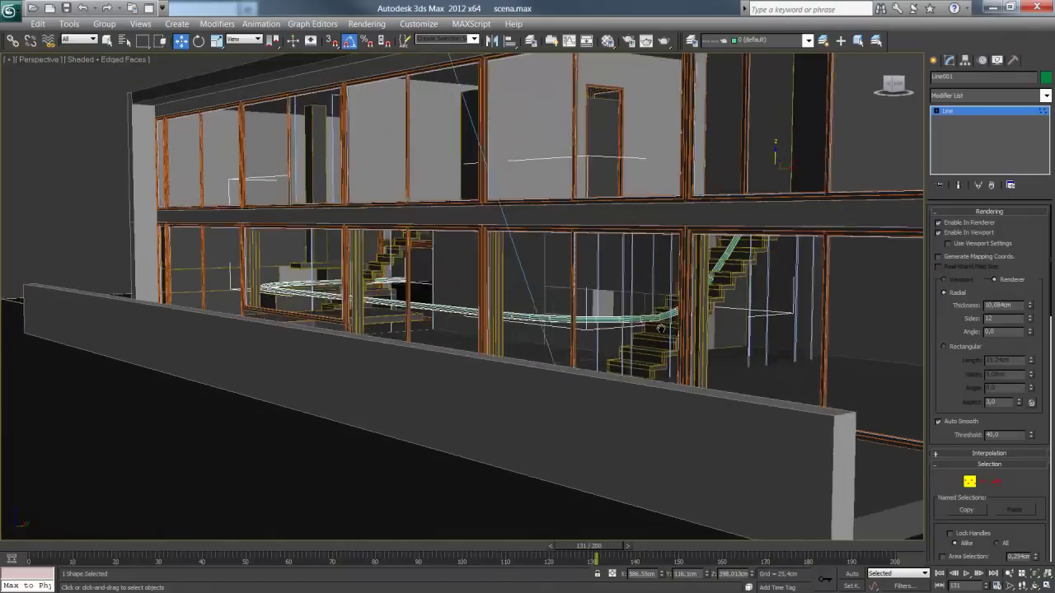
alt+middle_drag(660, 329, 725, 364)
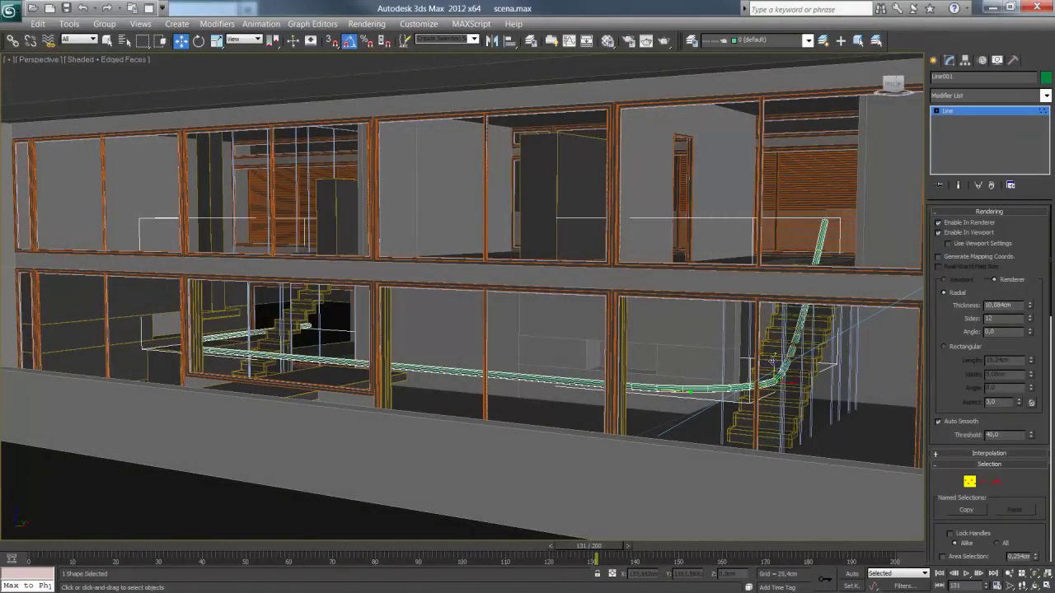
drag(773, 362, 775, 347)
right_click(775, 347)
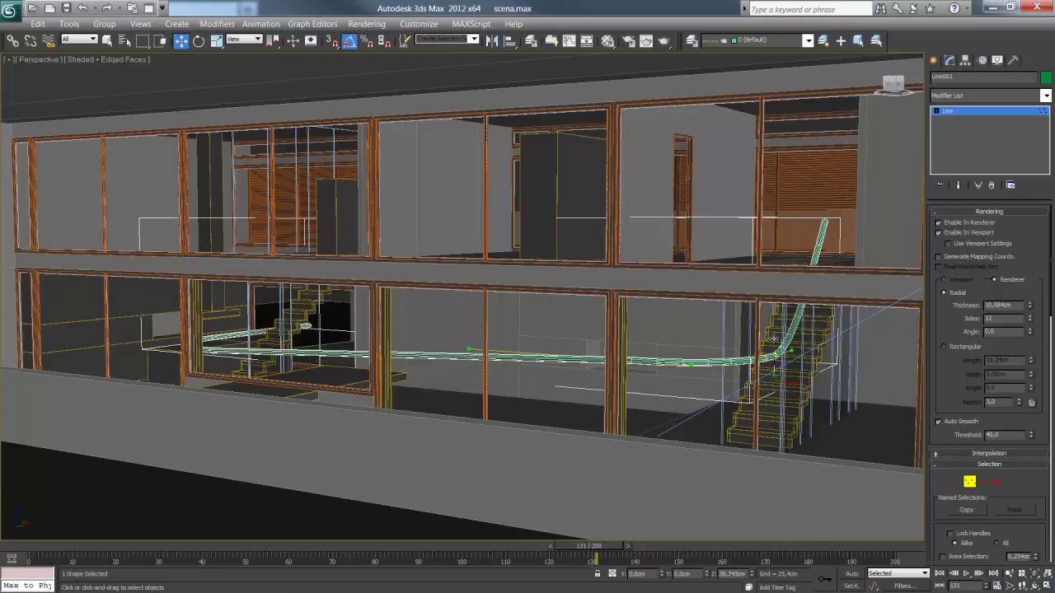
click(636, 355)
drag(641, 347, 641, 371)
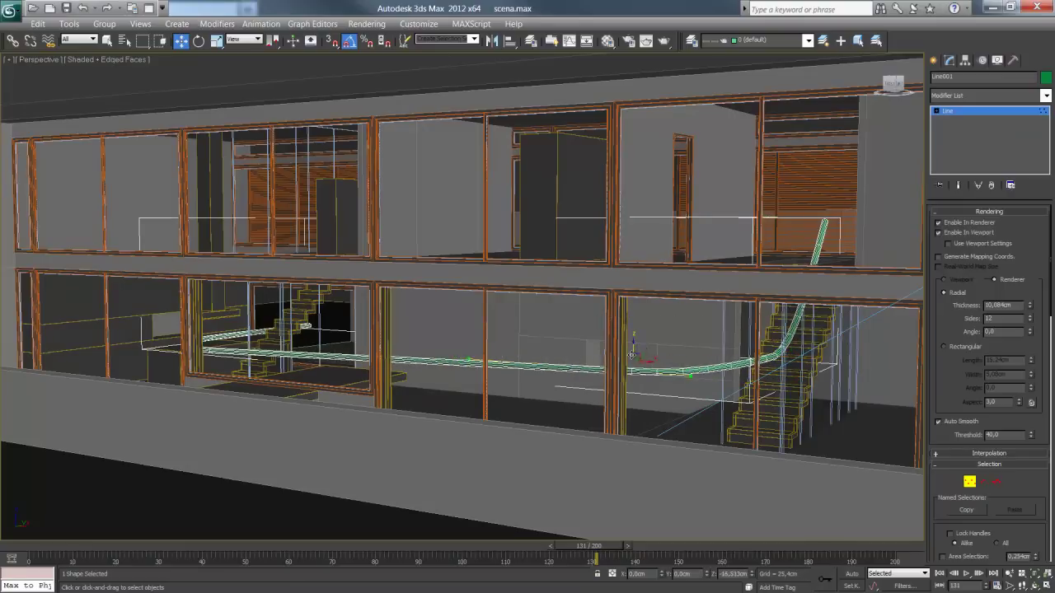
Lift the path vertices and bend the path end up along the left staircase.
mouse_move(641, 371)
alt+middle_down()
mouse_move(467, 385)
mouse_move(74, 329)
alt+middle_up()
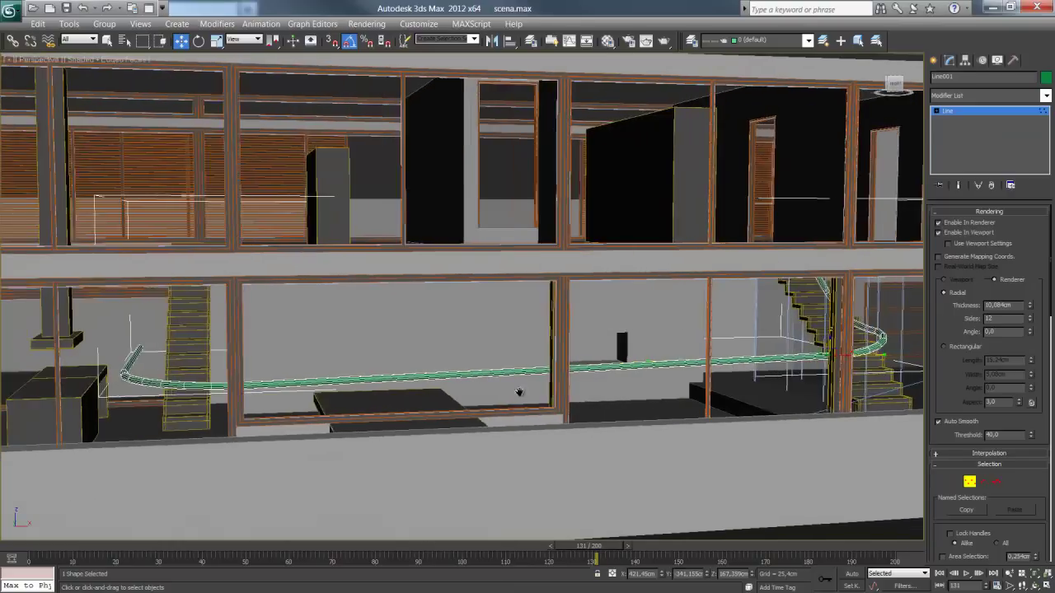
drag(74, 330, 365, 445)
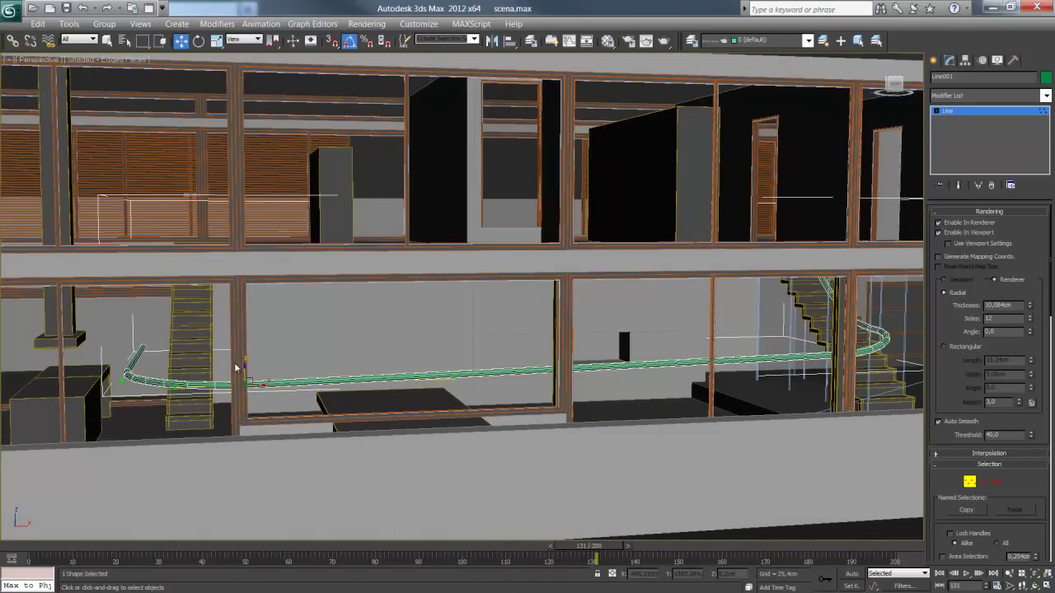
drag(247, 373, 246, 357)
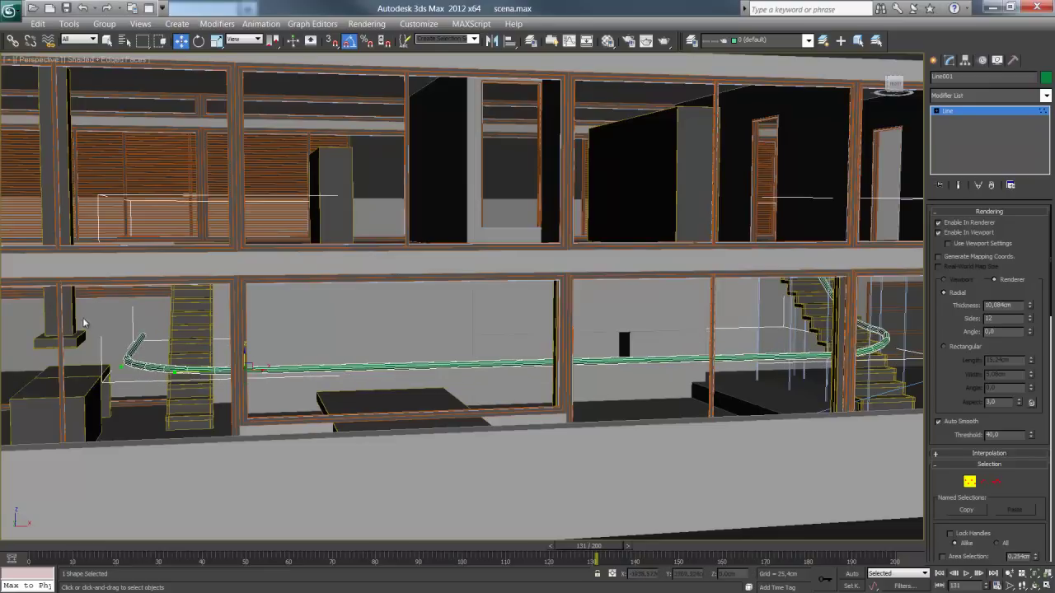
click(144, 328)
mouse_move(144, 322)
mouse_down()
mouse_move(132, 346)
mouse_move(136, 334)
mouse_up()
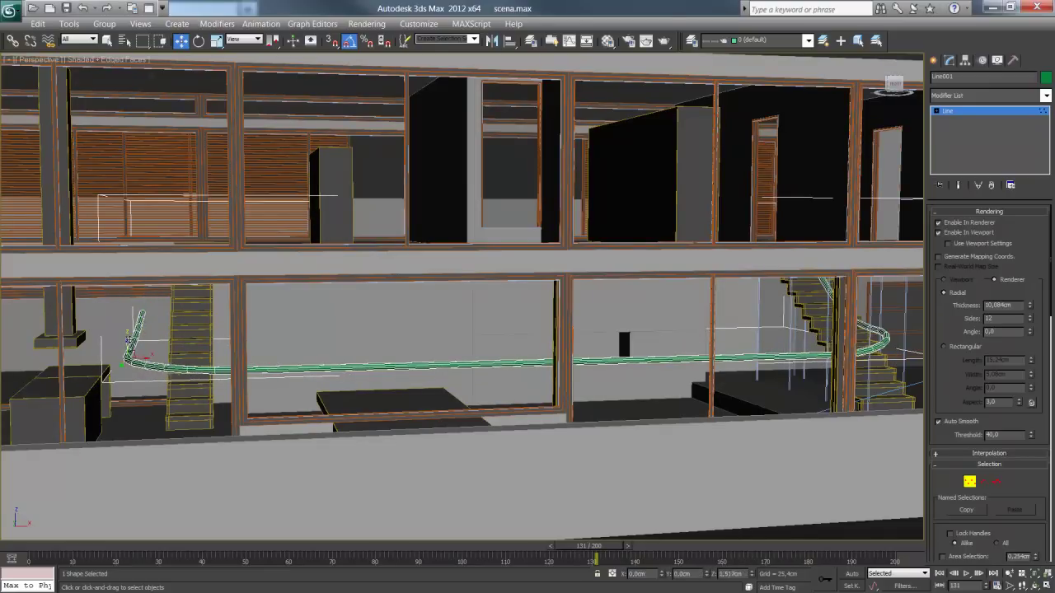
mouse_move(169, 372)
alt+middle_down()
mouse_move(209, 377)
mouse_move(147, 373)
mouse_move(162, 375)
alt+middle_up()
Rename Line001 to recorrido_1 and leave vertex sub-object mode.
click(972, 77)
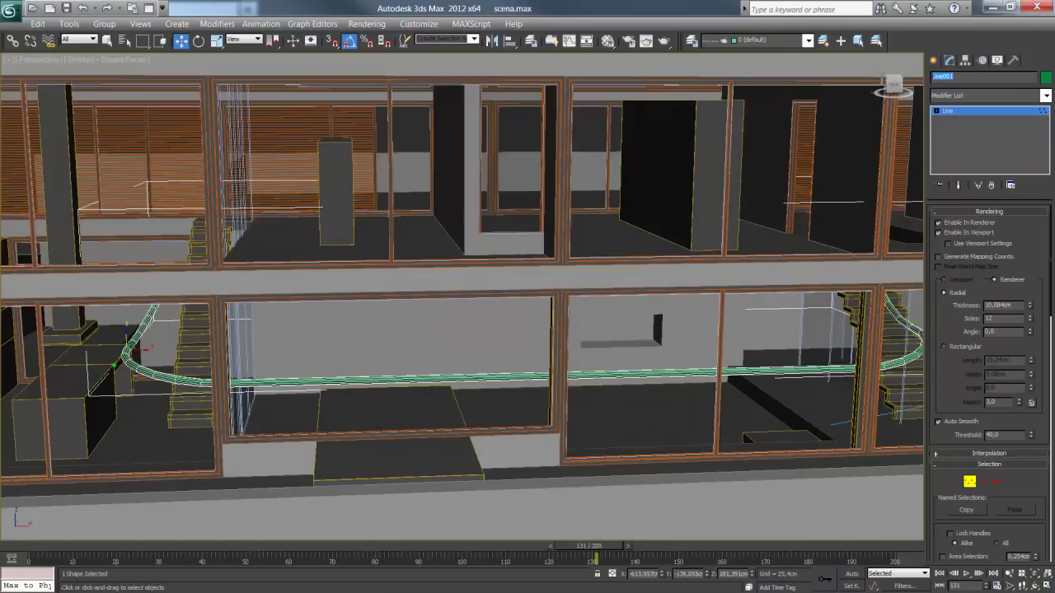
text(rel)
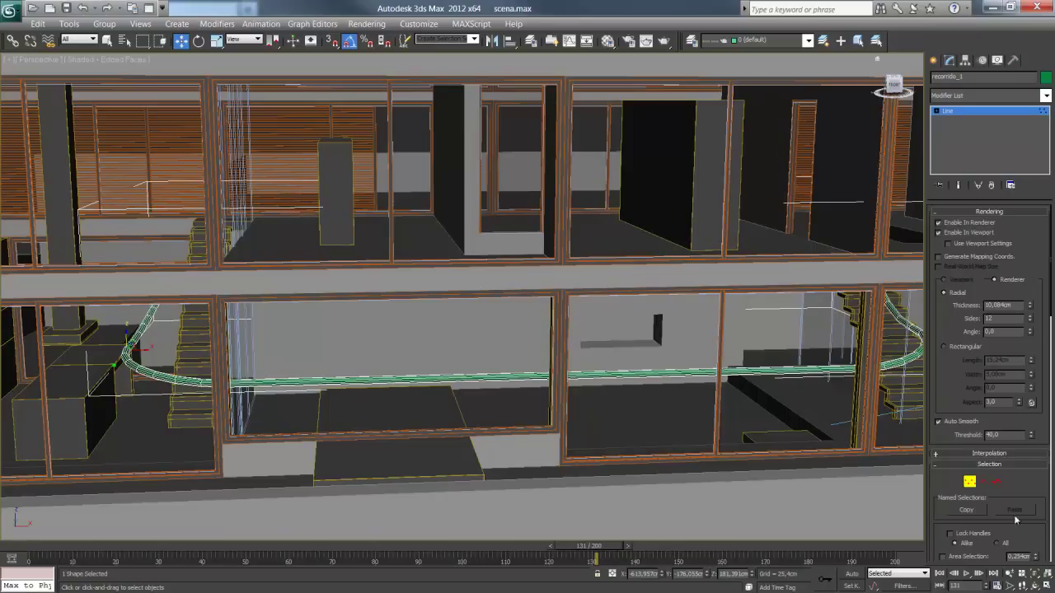
click(973, 483)
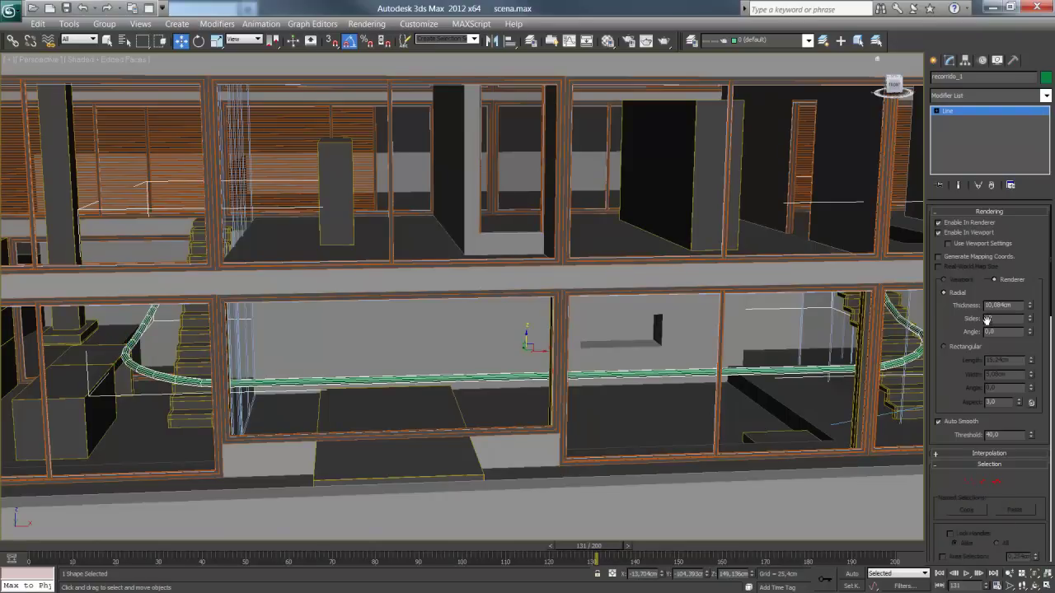
Turn off the path's Enable In Renderer and Enable In Viewport, then deselect it.
click(957, 223)
click(939, 234)
scroll(584, 313, down, 5)
scroll(583, 309, down, 5)
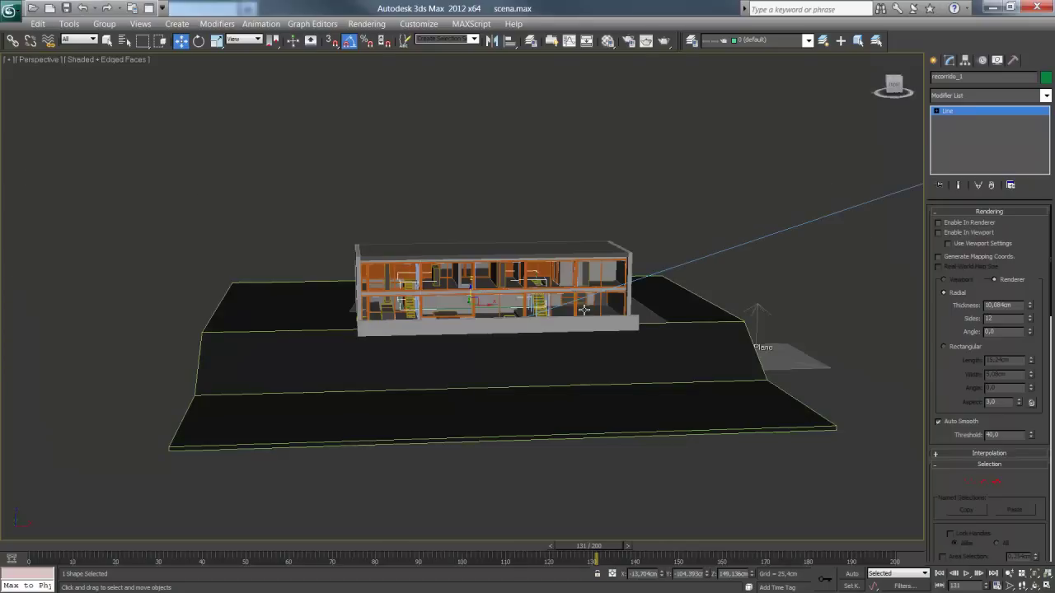
click(501, 229)
alt+middle_drag(501, 228, 426, 295)
Draw an arc, Arc001, across the site in front of the house in Top view.
key(t)
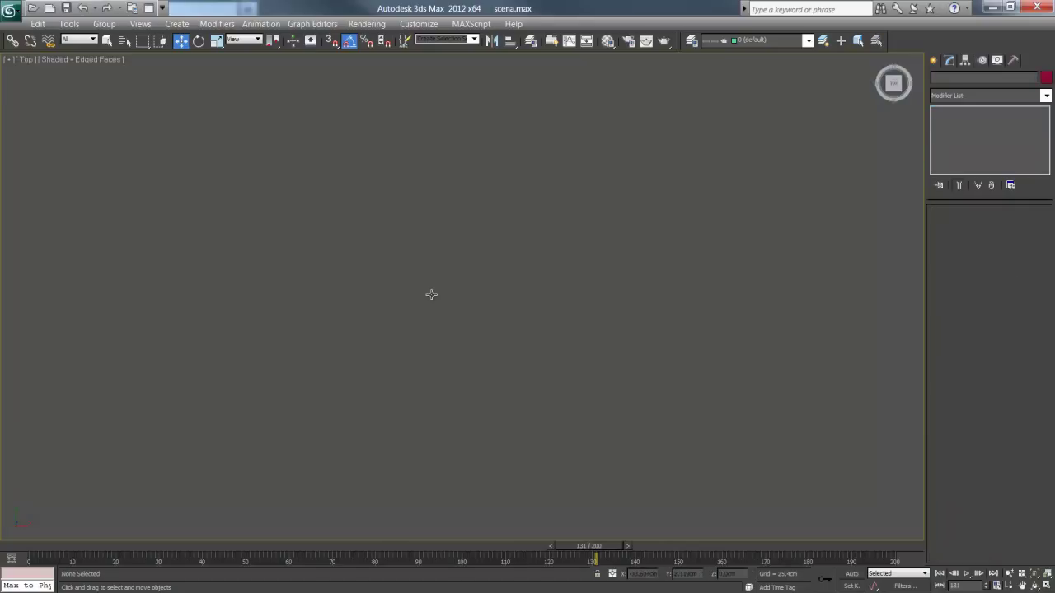
key(z)
click(933, 61)
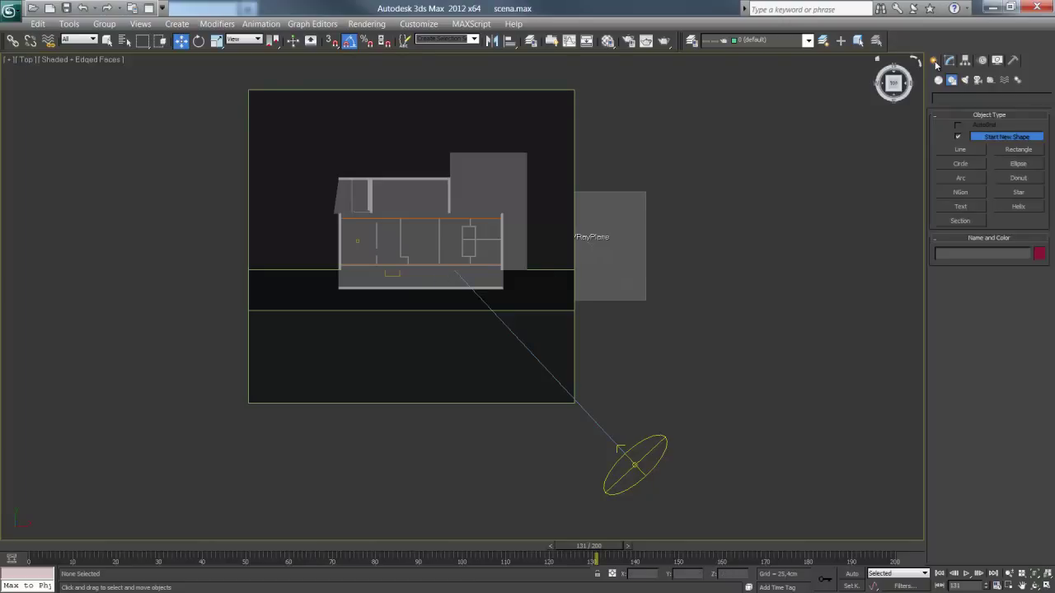
click(962, 178)
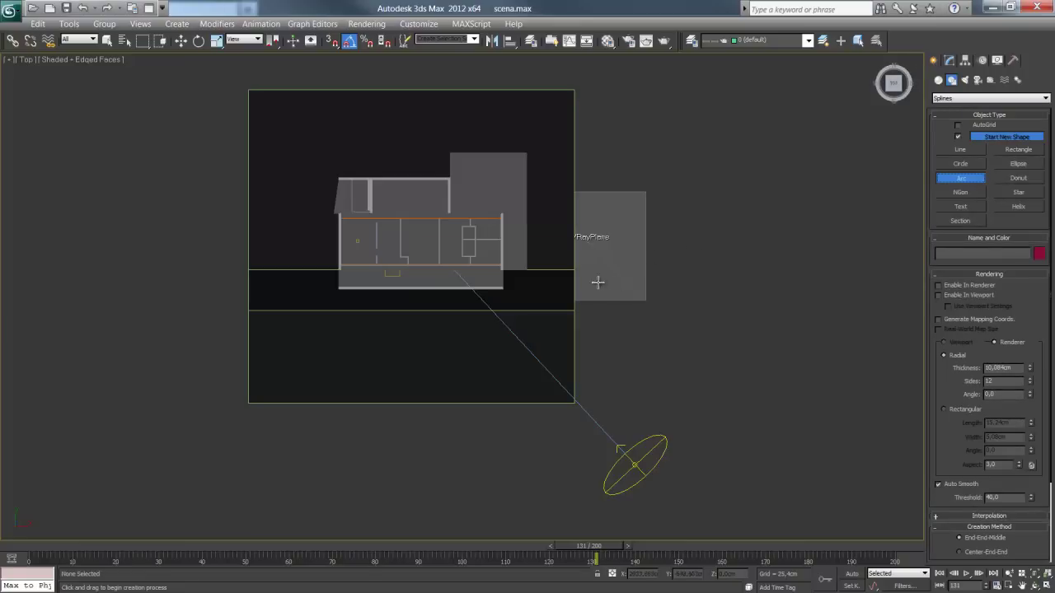
mouse_move(618, 275)
mouse_down()
mouse_move(269, 295)
mouse_move(224, 206)
mouse_up()
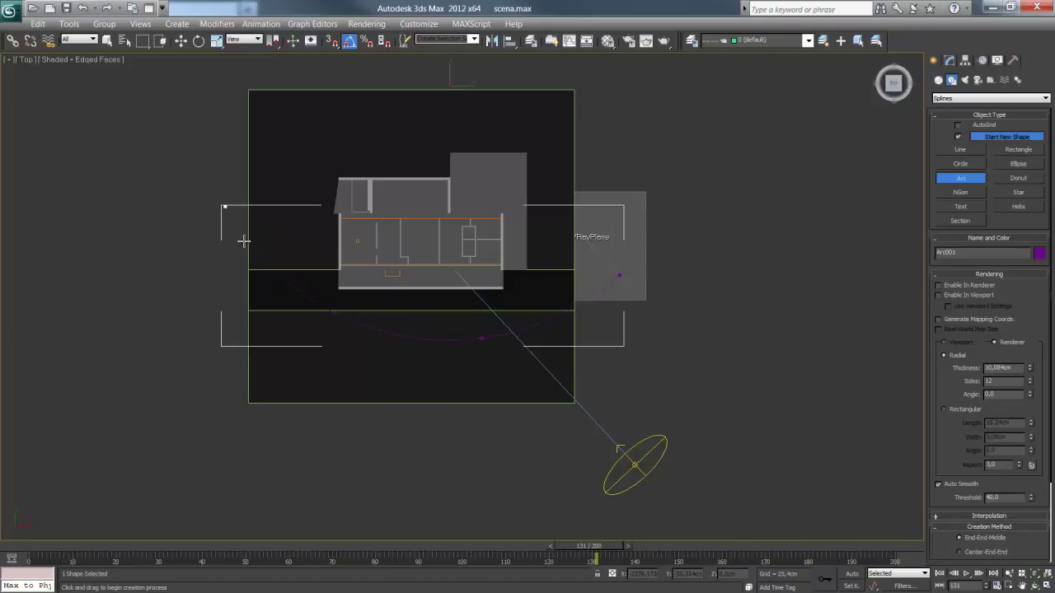
click(243, 240)
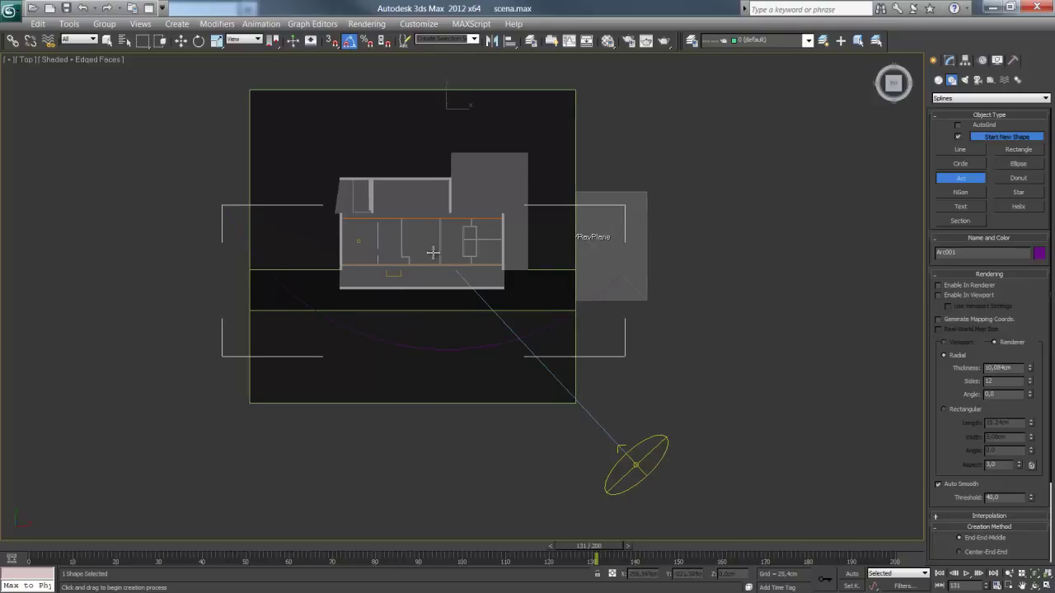
In Front view, tilt the arc across the house and raise it to about 549,473 cm.
key(f)
click(199, 41)
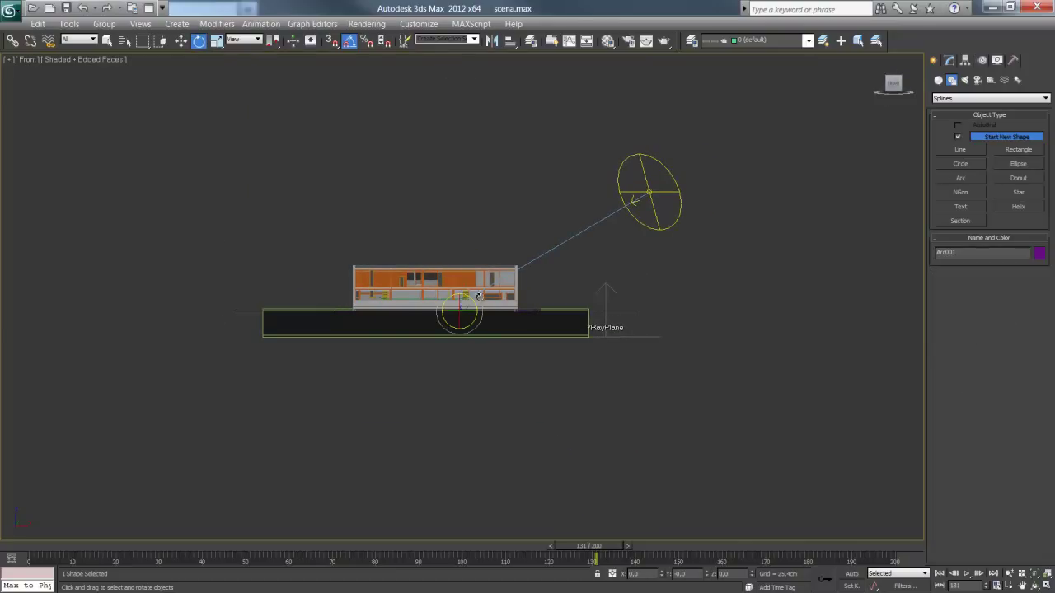
drag(478, 297, 488, 305)
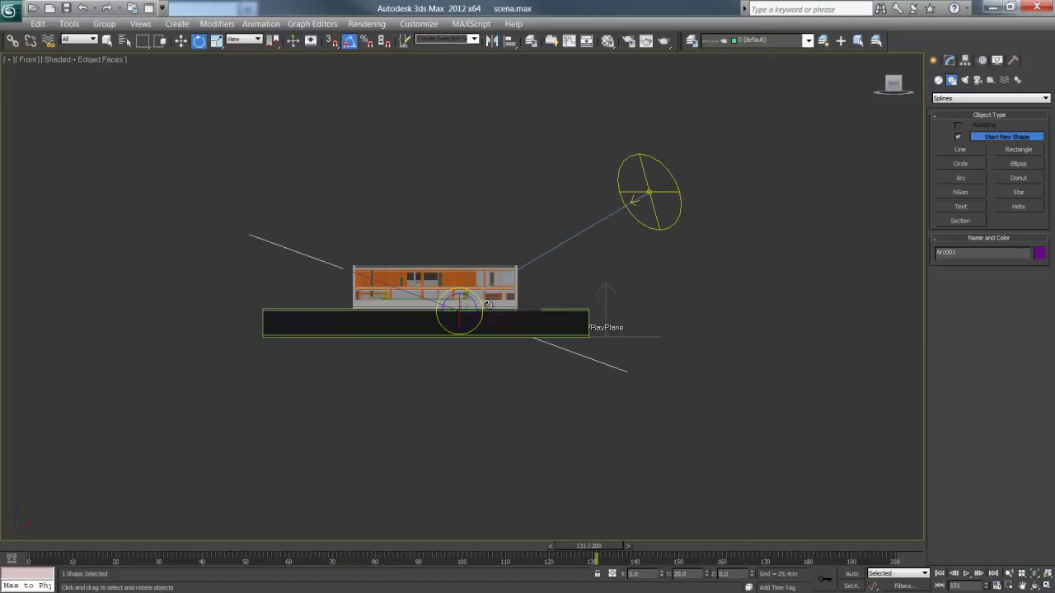
click(181, 41)
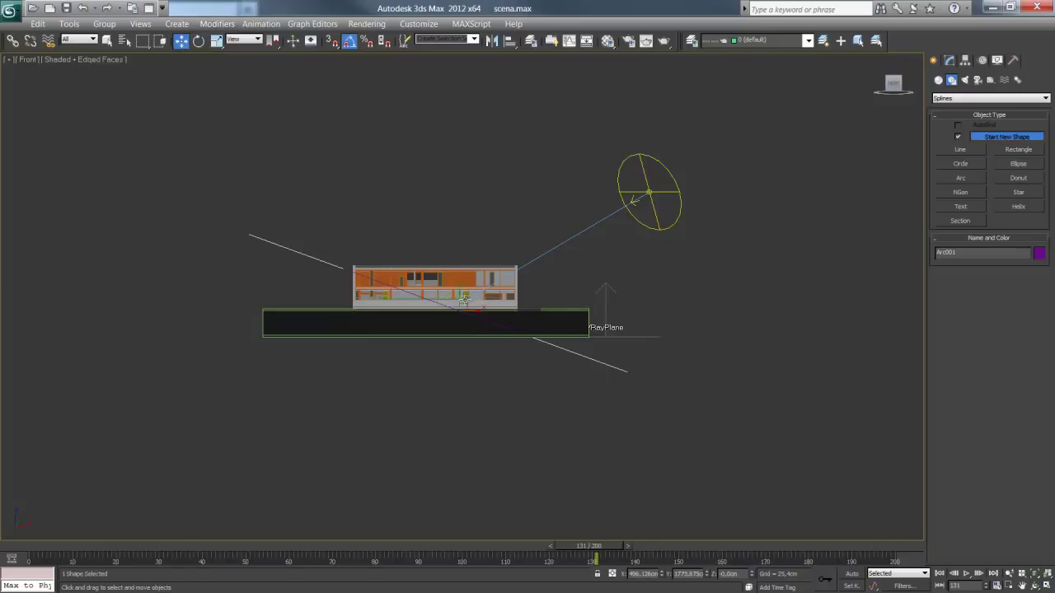
drag(464, 301, 453, 261)
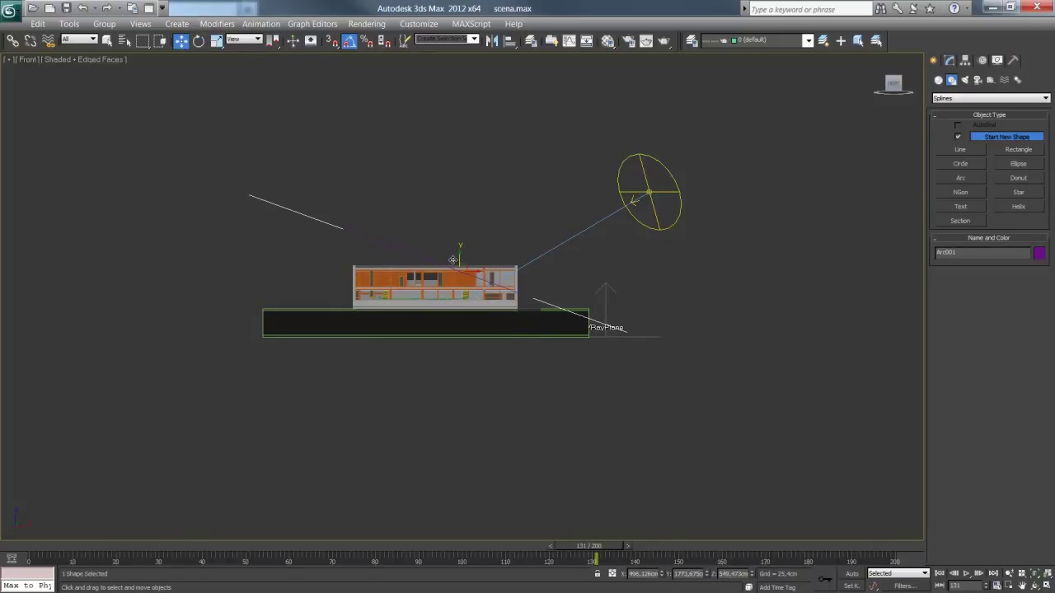
Switch to Perspective, orbit to a corner view, and reselect the arc.
key(p)
click(672, 286)
scroll(673, 286, down, 2)
mouse_move(659, 283)
alt+middle_down()
mouse_move(601, 341)
mouse_move(637, 356)
mouse_move(616, 374)
alt+middle_up()
scroll(616, 375, up, 5)
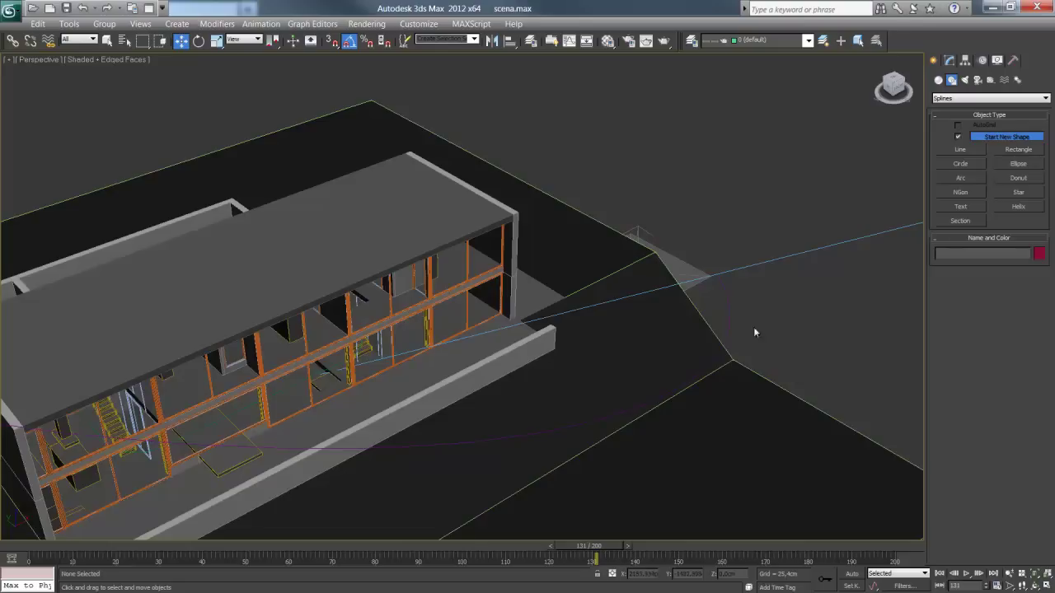
key(ctrl+z)
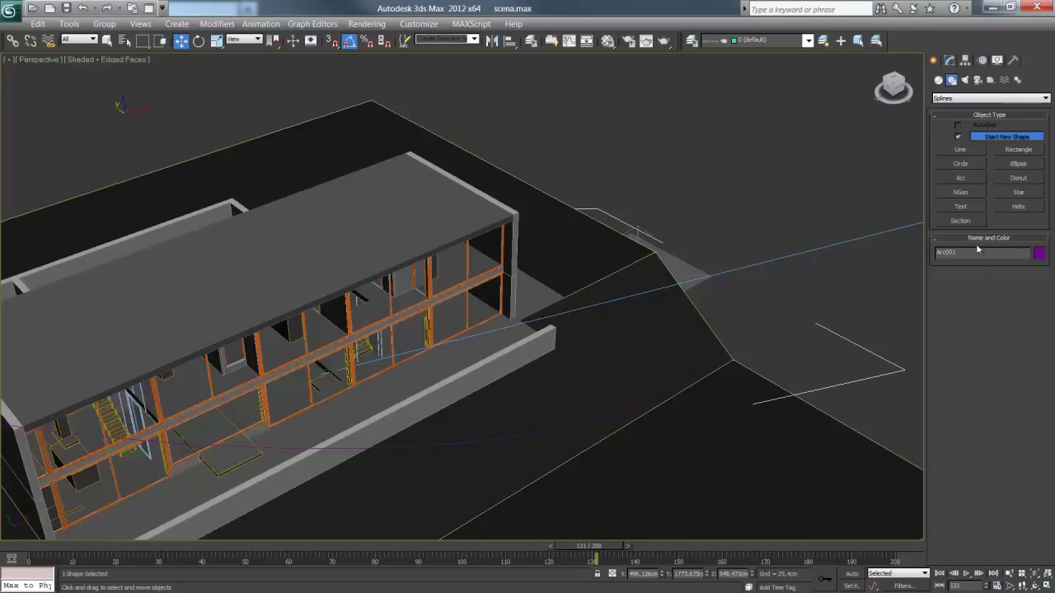
Type a new name over Arc001, deselect it, and orbit around the building and terrain.
text(recorrido_)
click(675, 197)
alt+middle_drag(675, 197, 610, 186)
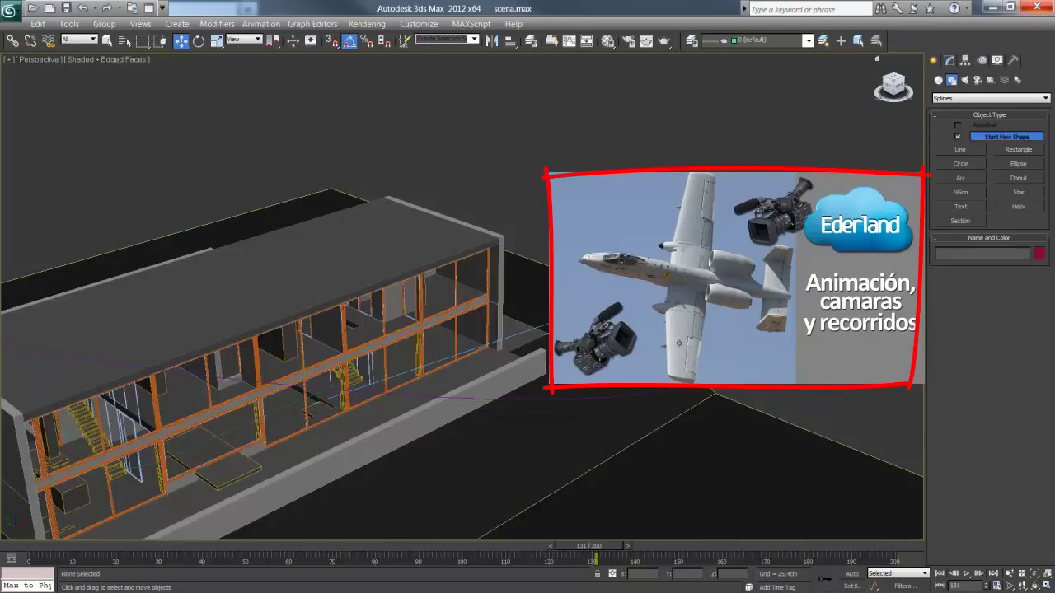
Create target Camera001 in the Top view, outside the house and aimed inward.
click(979, 80)
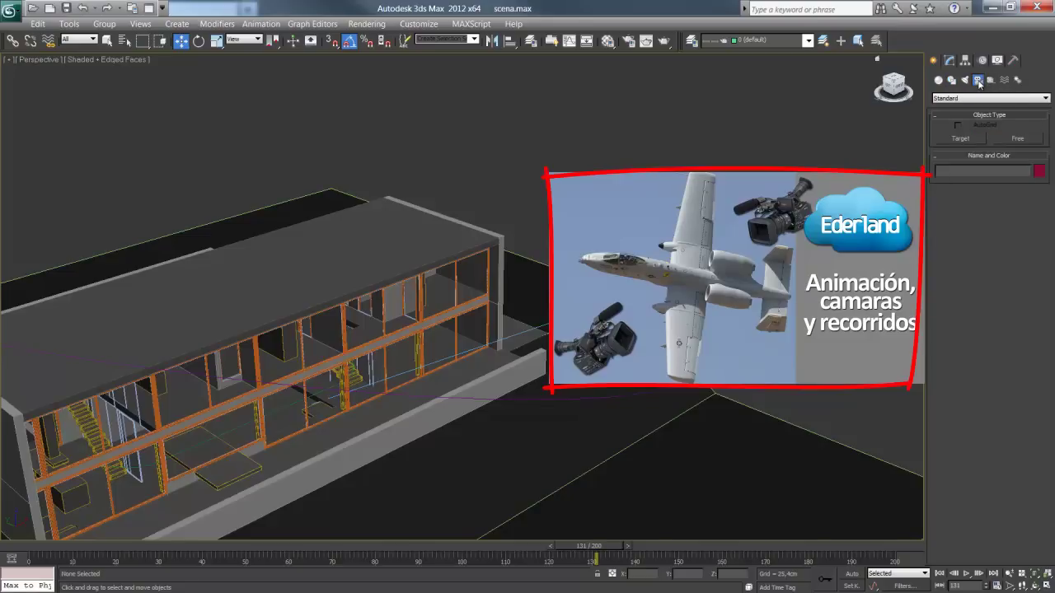
click(960, 138)
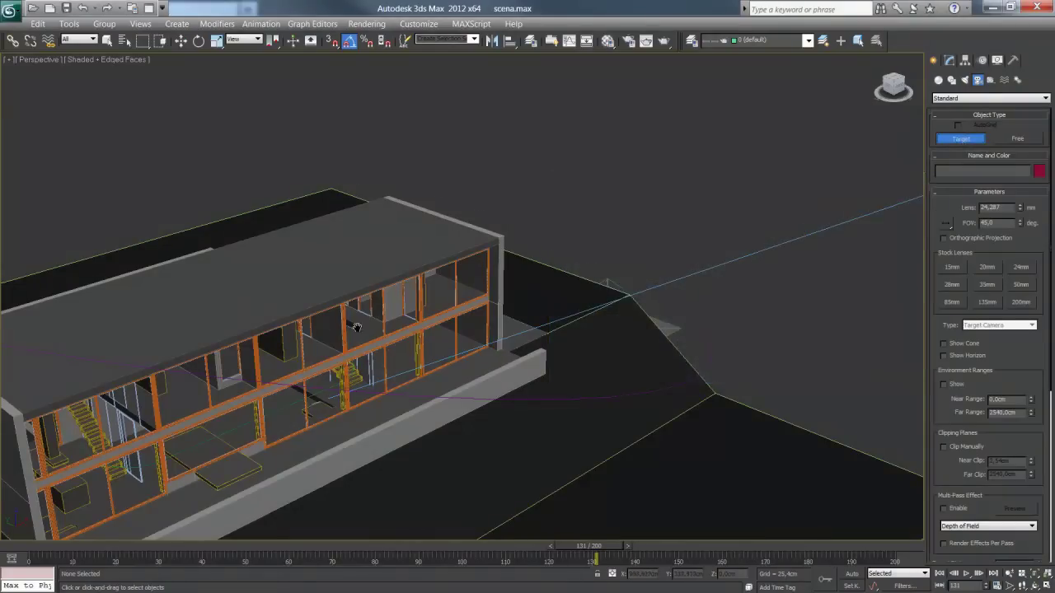
key(t)
scroll(429, 335, down, 5)
scroll(414, 337, down, 5)
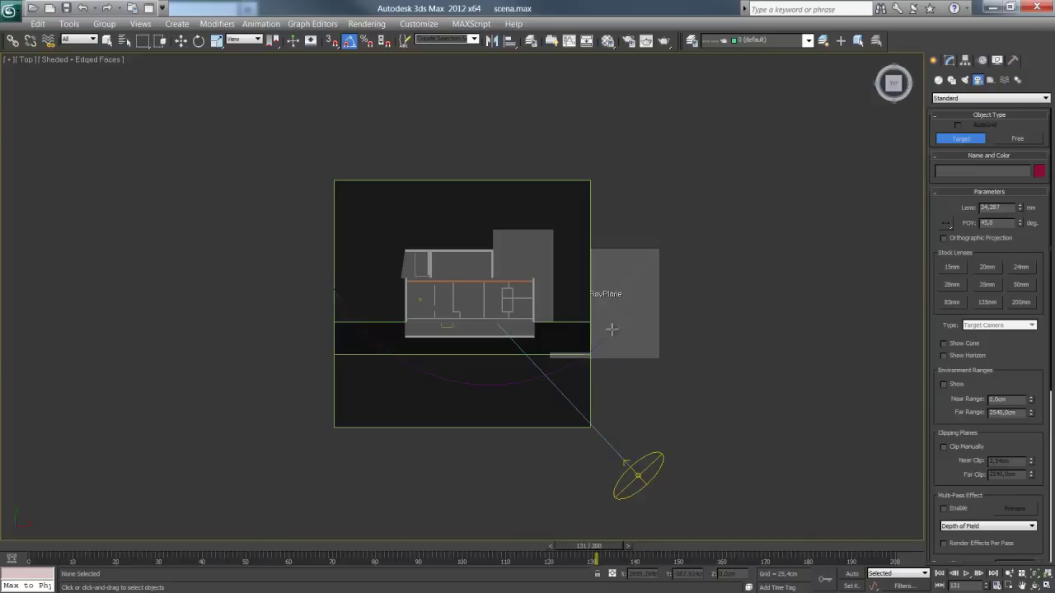
drag(327, 281, 468, 302)
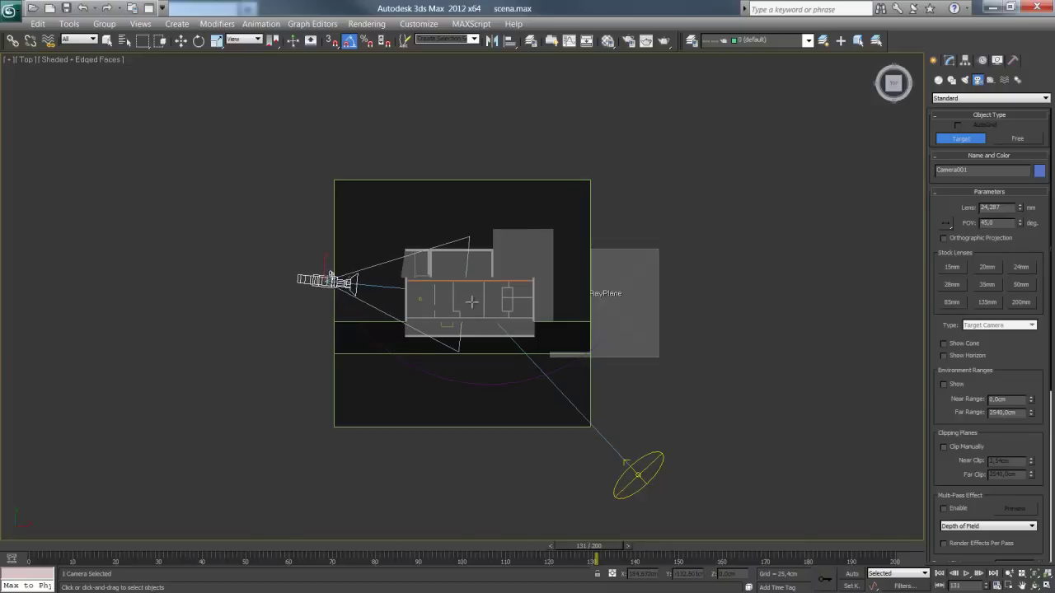
Switch the Top view to wireframe and add Camera002 inside near the stairs.
key(F3)
scroll(483, 307, up, 3)
scroll(503, 315, up, 4)
scroll(509, 317, up, 3)
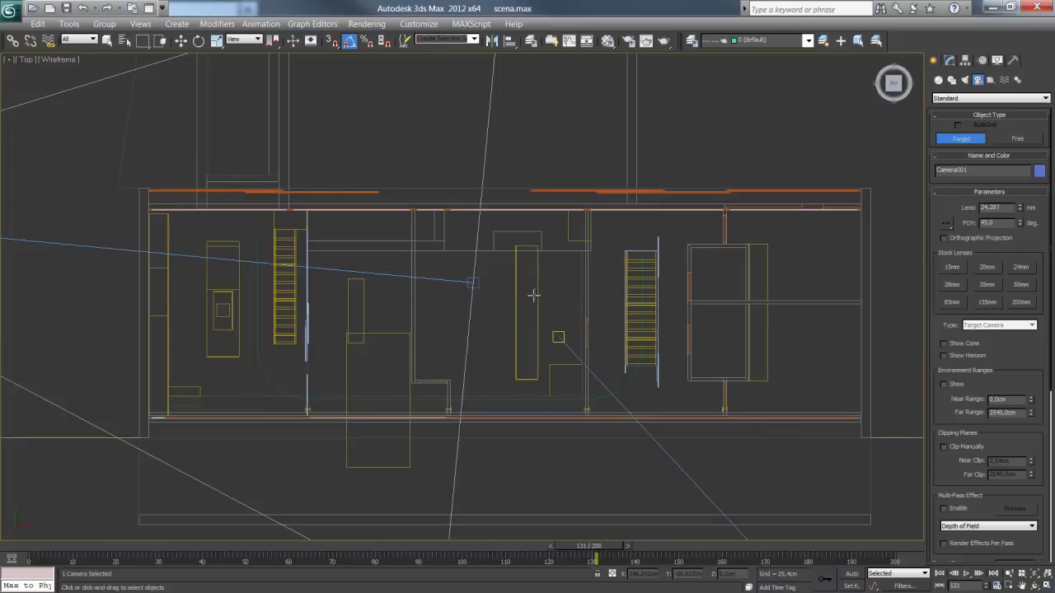
drag(644, 249, 443, 371)
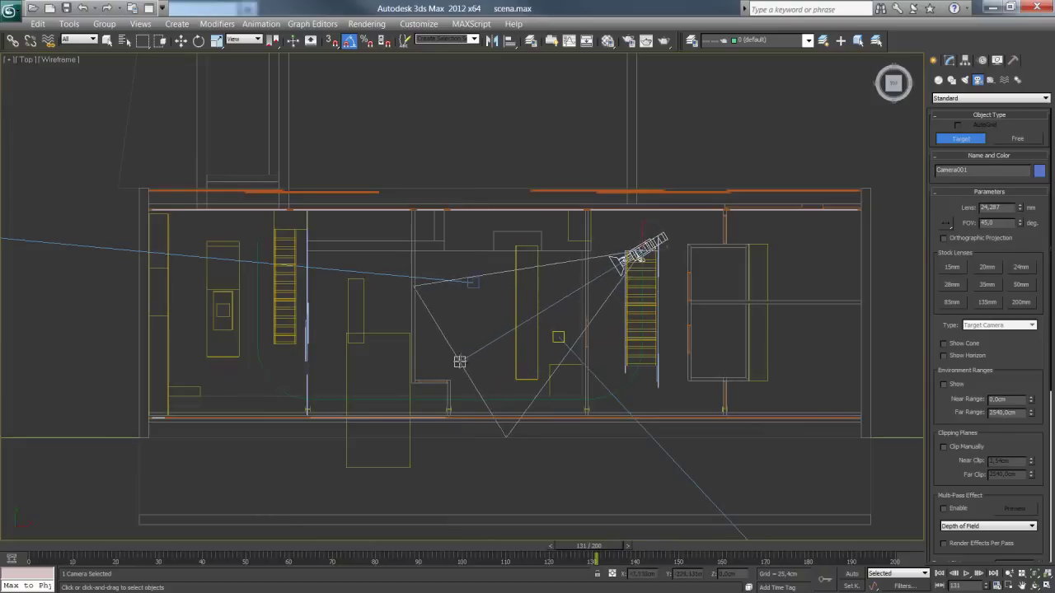
right_click(449, 336)
click(456, 330)
scroll(456, 330, down, 3)
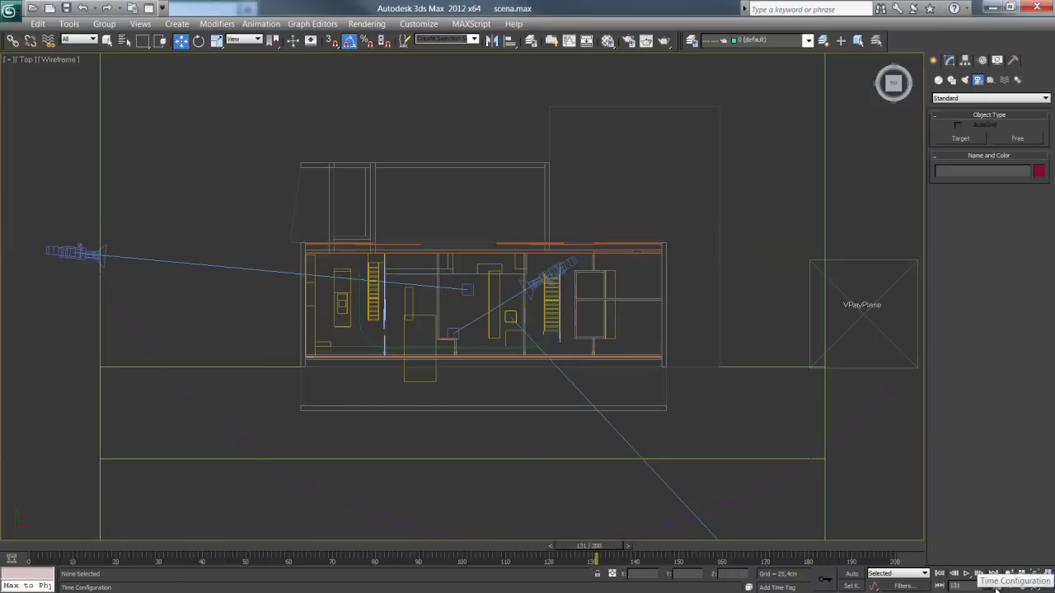
Set Time Configuration's frame rate to NTSC, highlight end time 200, and open Calculator alongside.
click(995, 584)
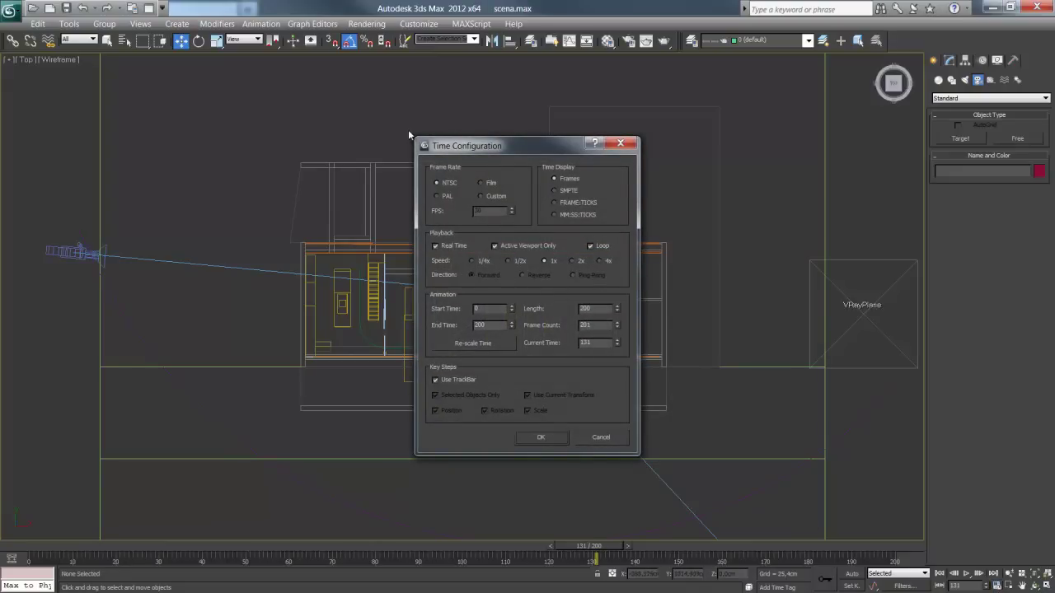
drag(484, 143, 517, 146)
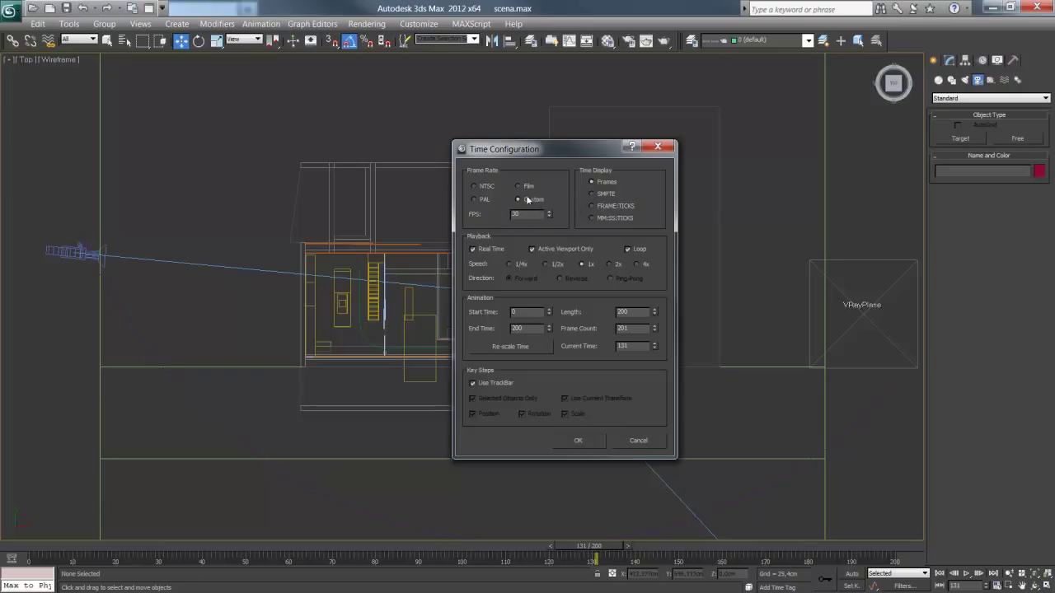
click(476, 186)
drag(533, 331, 505, 329)
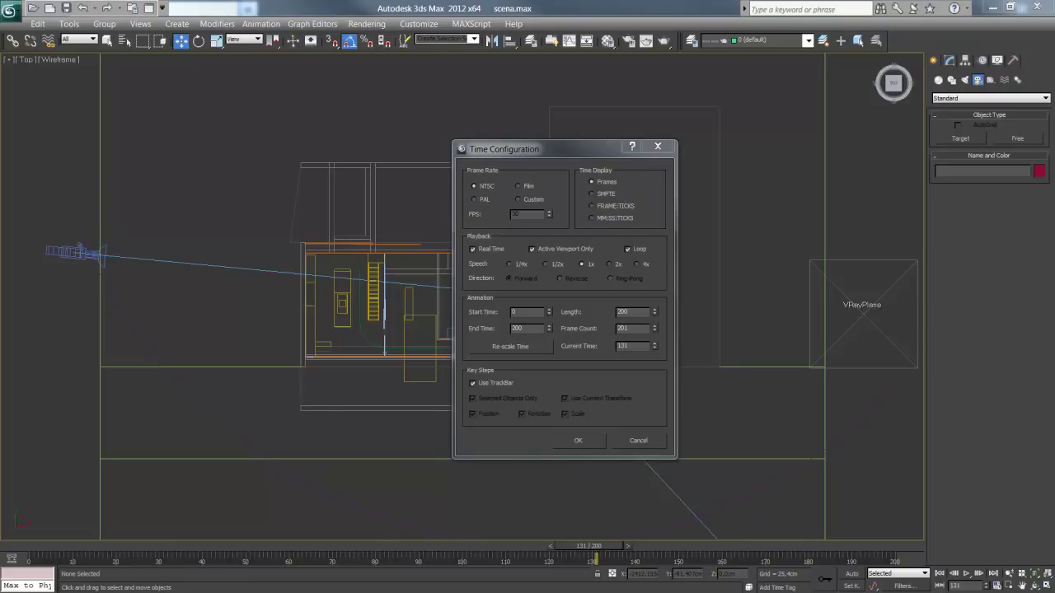
drag(490, 241, 689, 190)
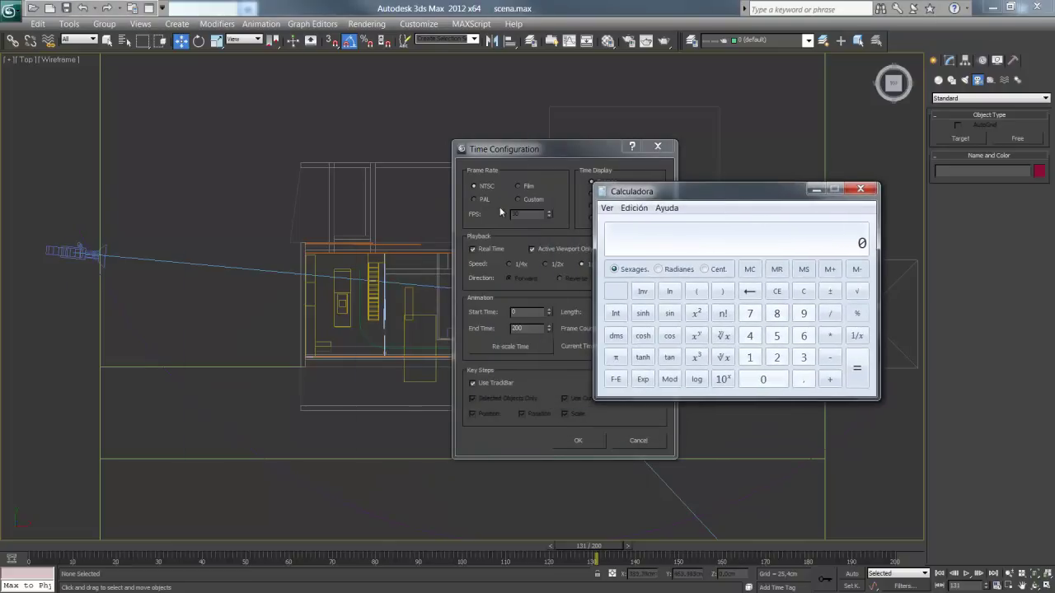
Calculate 30 times the duration in Calculator, getting 150, then close it.
text(0)
click(768, 274)
click(860, 189)
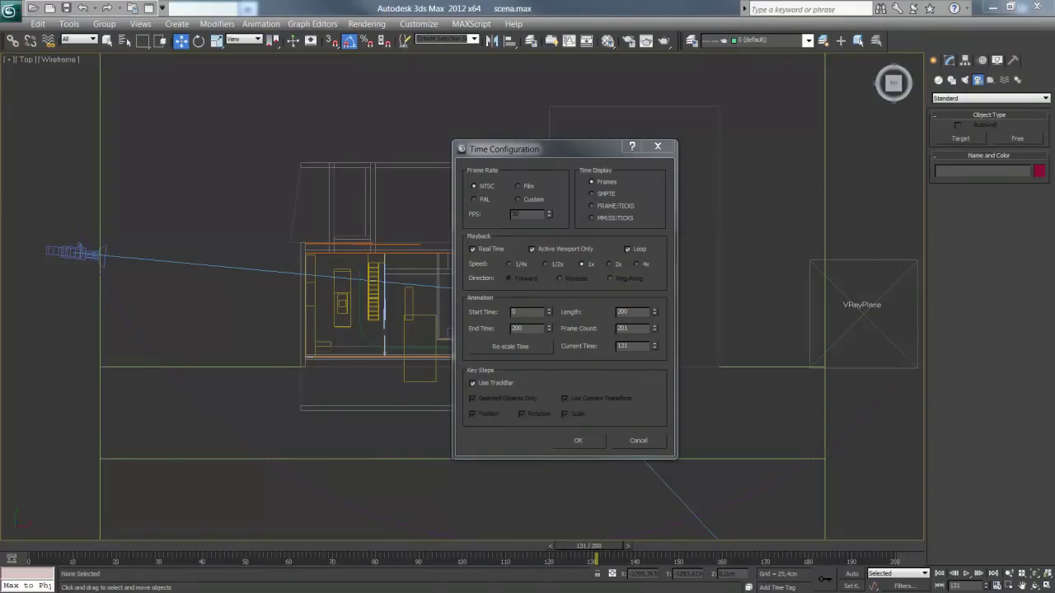
Close Time Configuration, zoom and pan the Top view, and select Camera002.
click(657, 148)
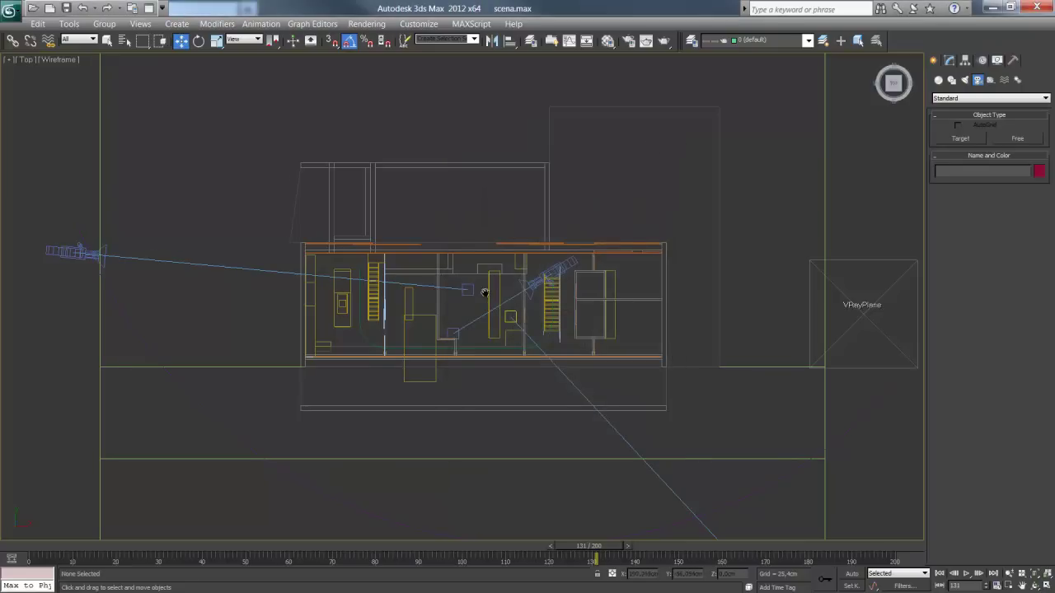
scroll(476, 266, up, 1)
scroll(481, 267, up, 3)
middle_drag(482, 267, 459, 279)
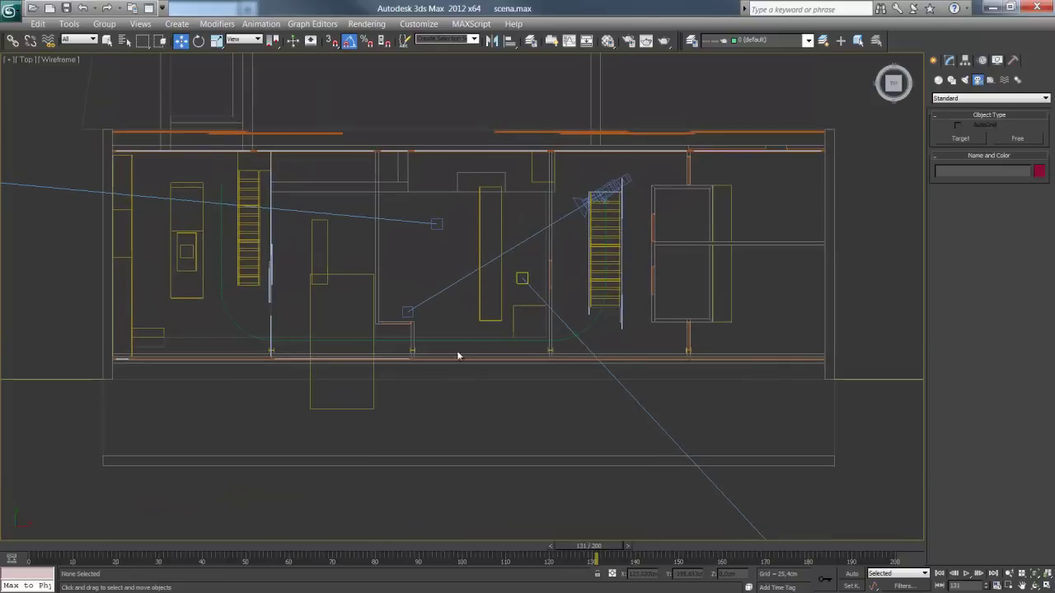
click(616, 179)
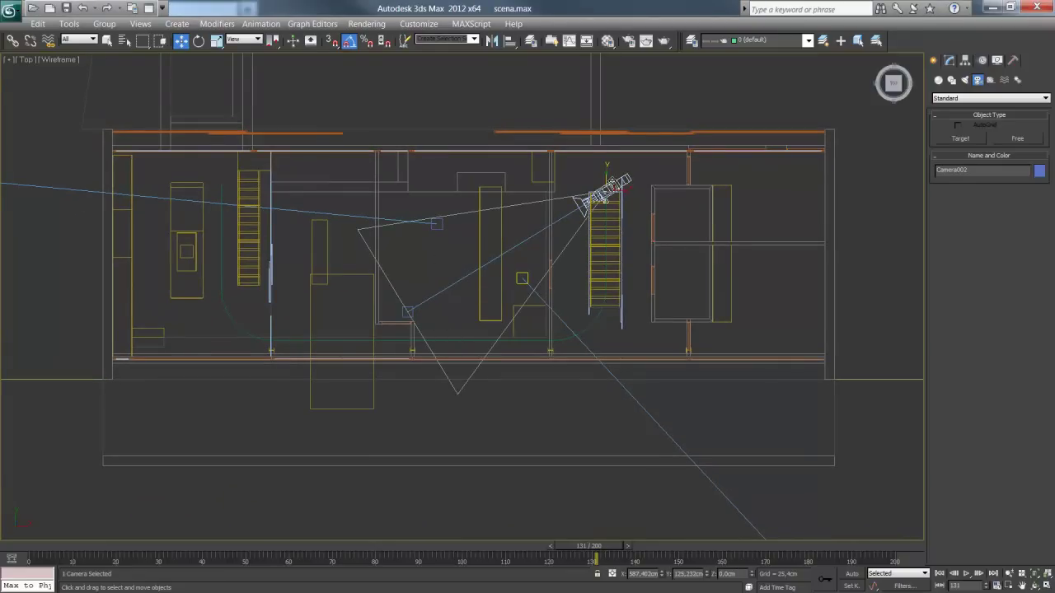
Assign a Path Constraint controller to Camera002's Position track in the Motion panel.
click(982, 62)
click(980, 148)
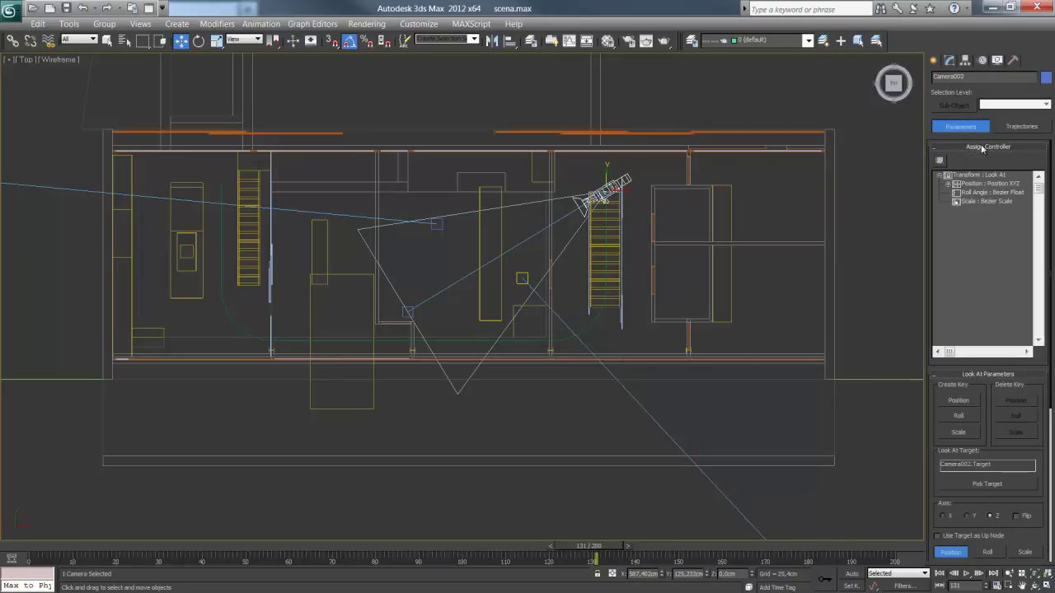
click(973, 184)
click(941, 162)
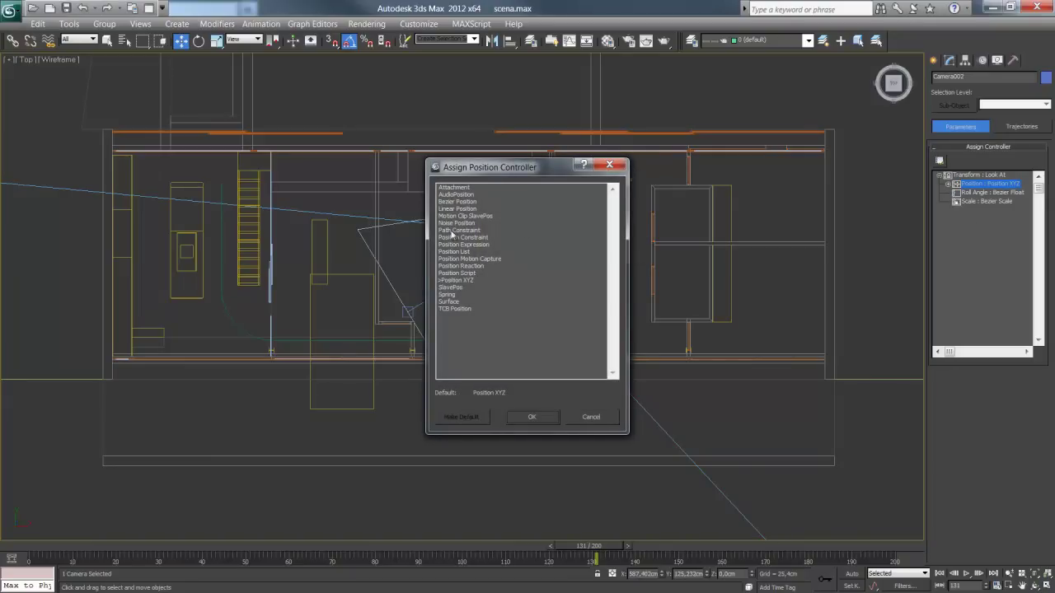
click(455, 231)
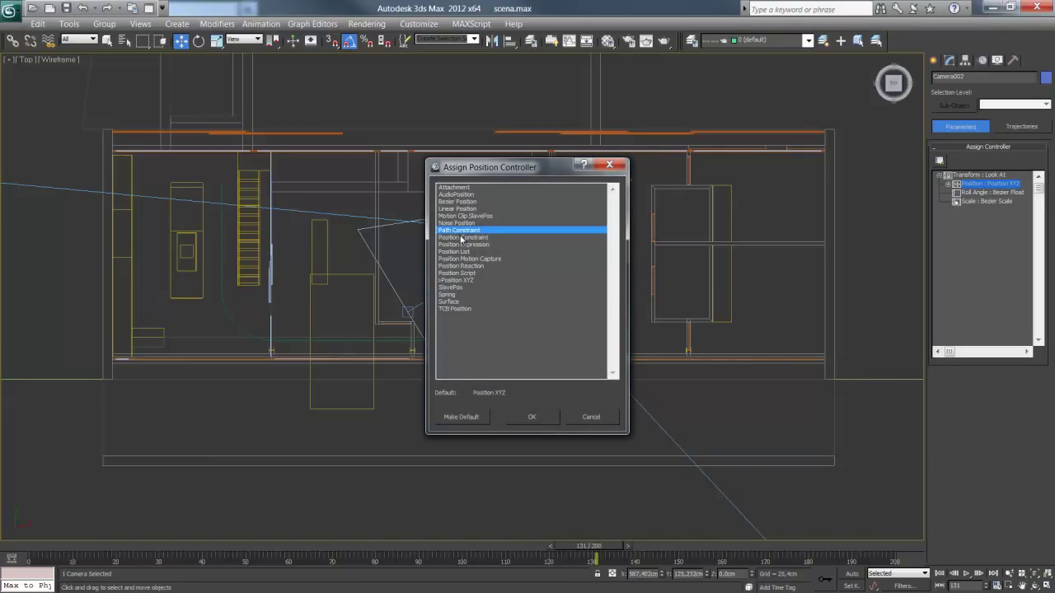
click(536, 417)
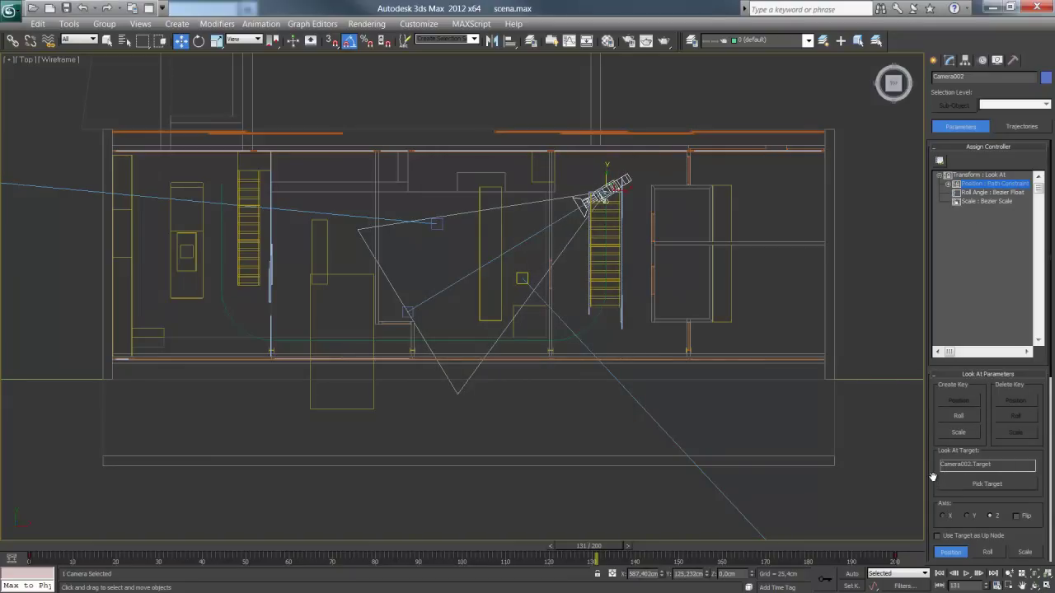
drag(933, 477, 944, 285)
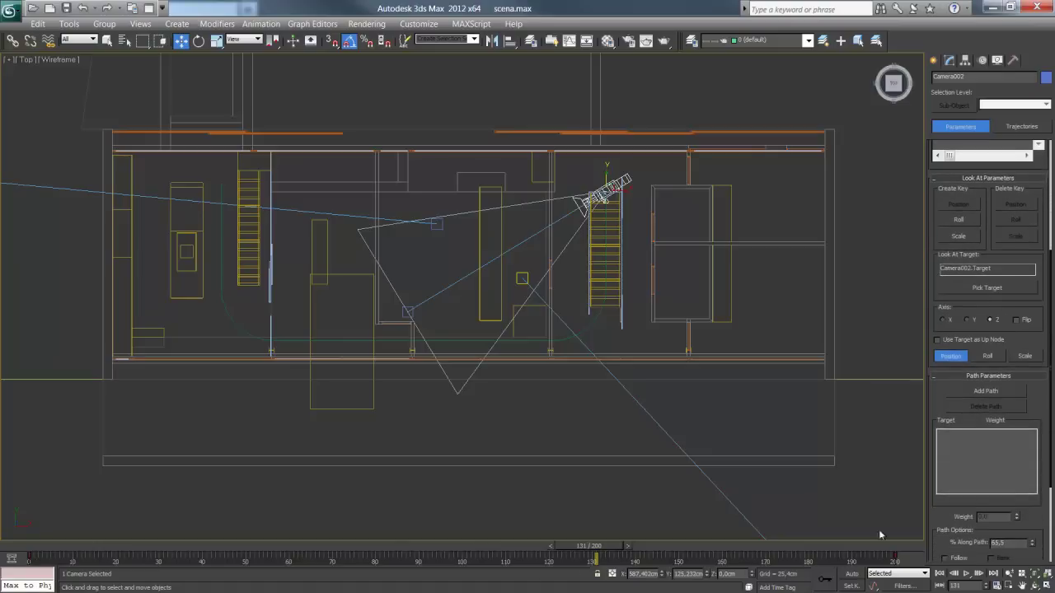
Add the recorrido_1 spline as Camera002's path and scrub the timeline to verify.
click(971, 391)
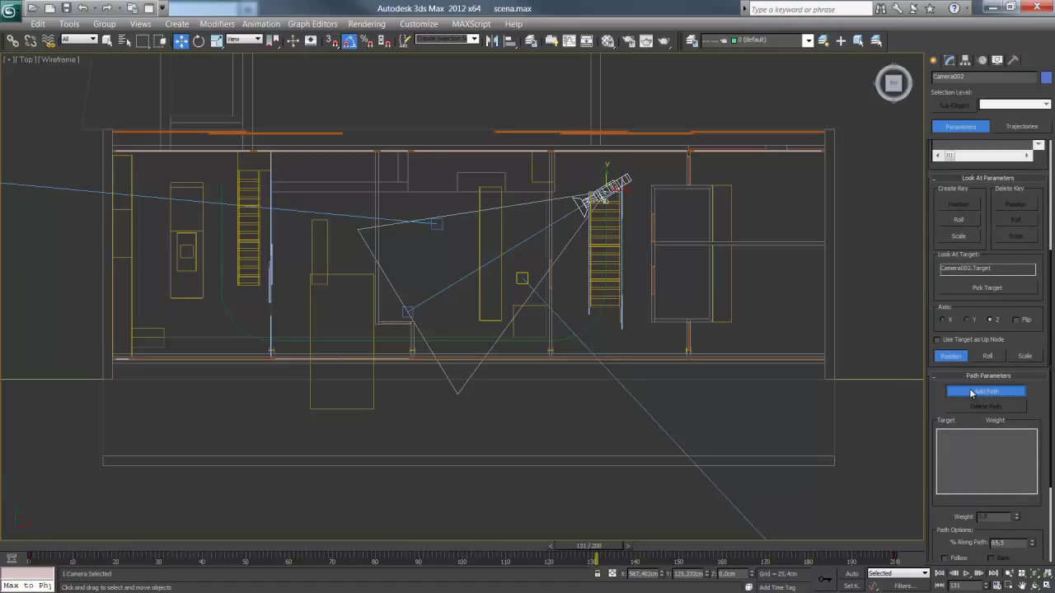
click(594, 332)
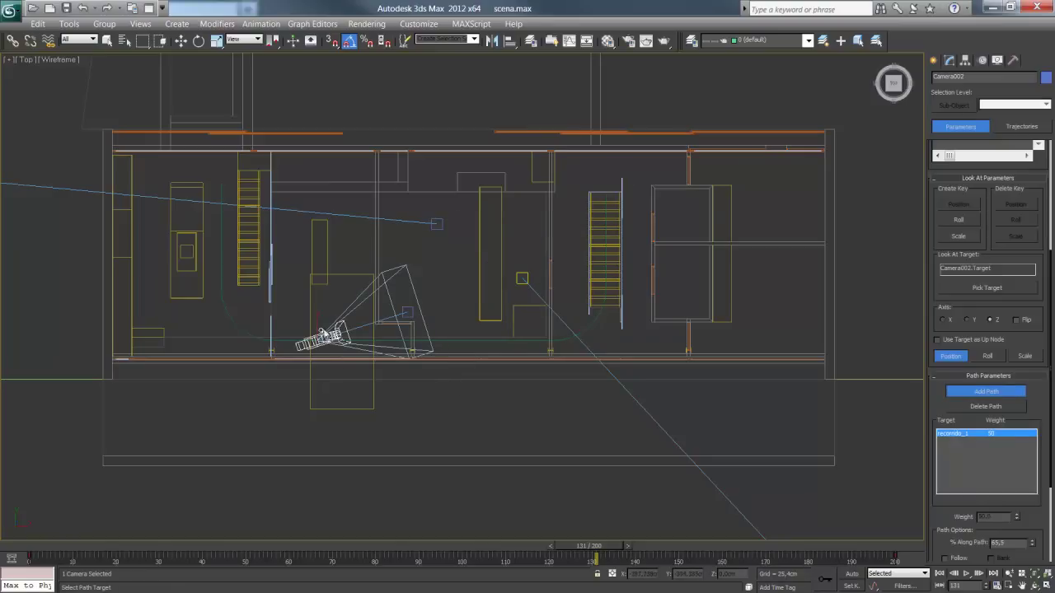
mouse_move(588, 547)
mouse_down()
mouse_move(483, 546)
mouse_move(762, 516)
mouse_move(138, 518)
mouse_move(220, 532)
mouse_move(669, 499)
mouse_move(561, 562)
mouse_move(404, 467)
mouse_up()
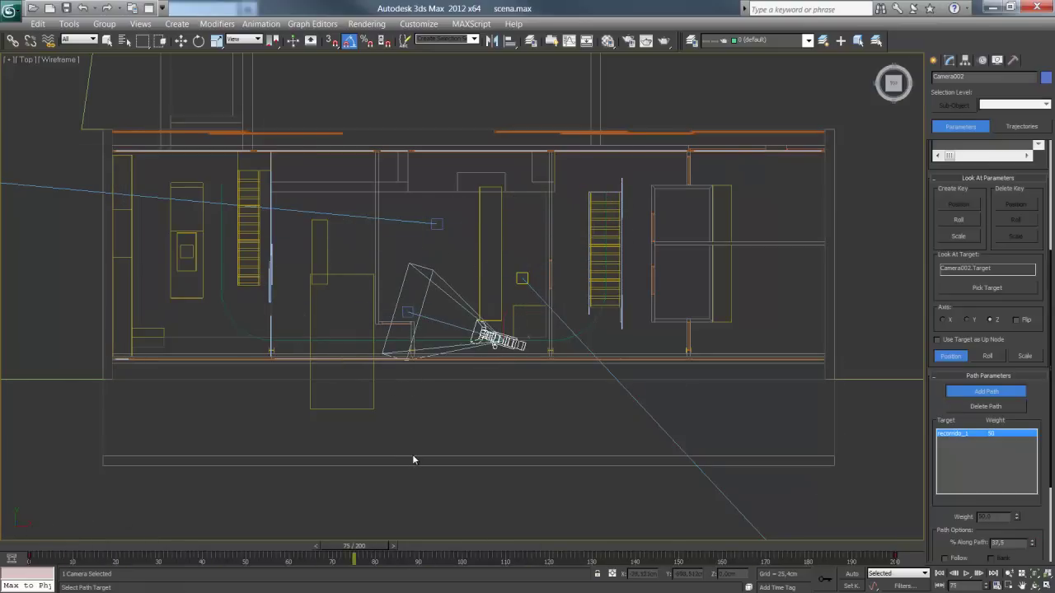
Restore four viewports, show Camera002's view in Perspective, and scrub back toward the start.
key(alt+w)
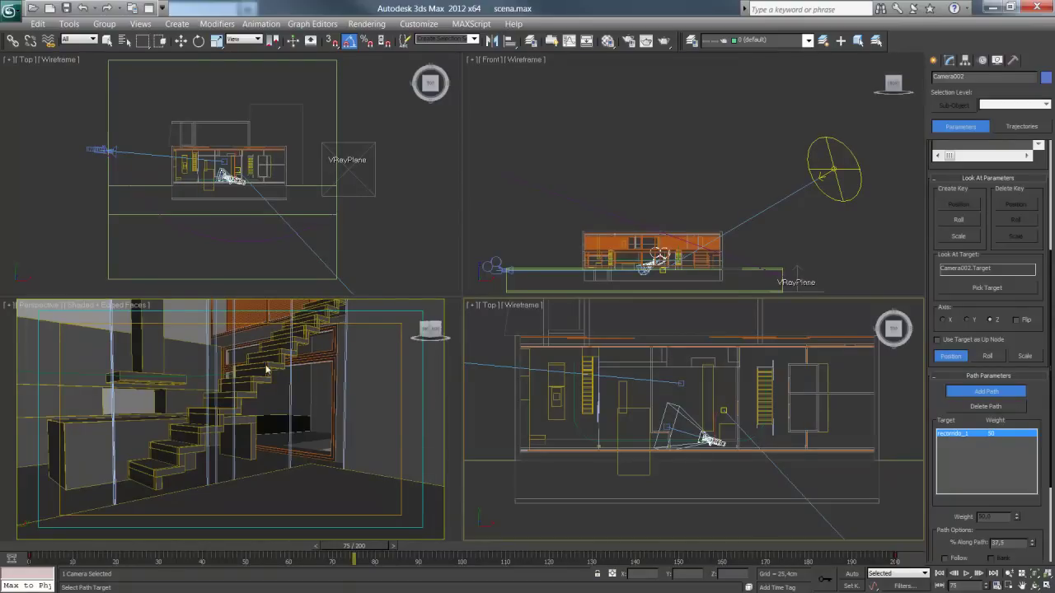
click(181, 374)
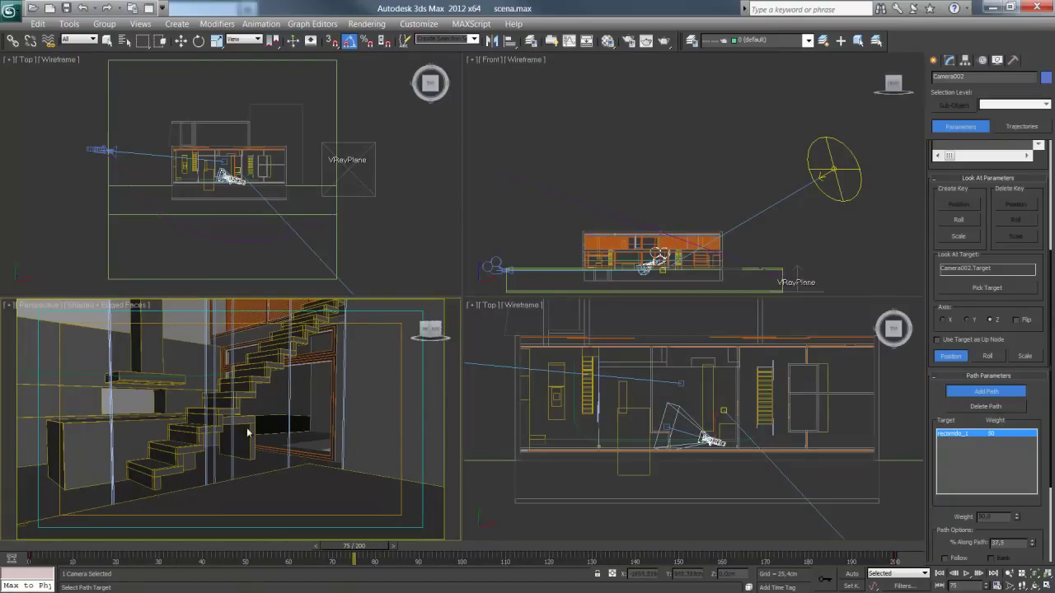
key(c)
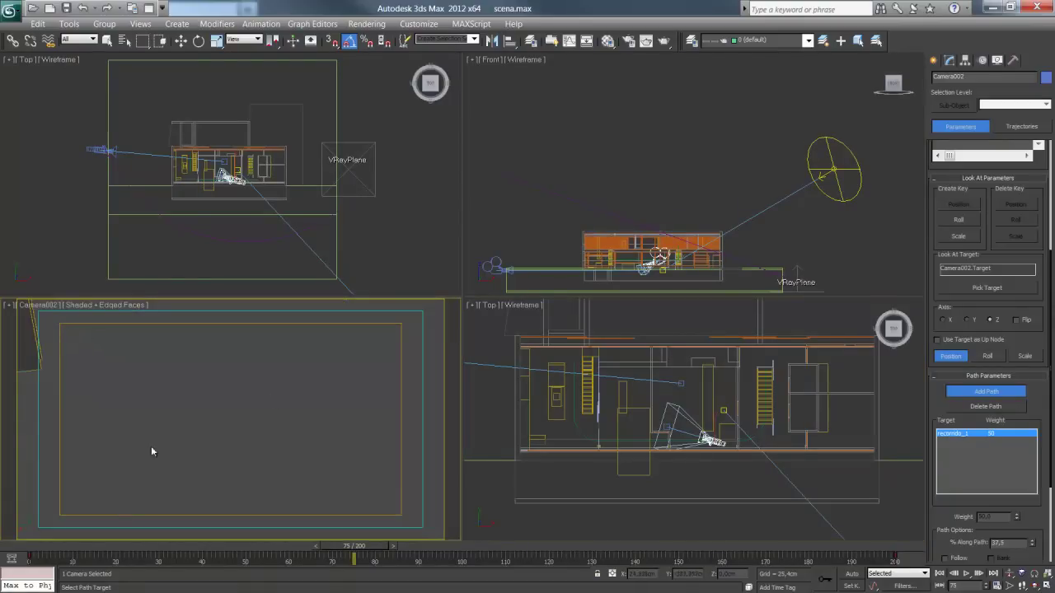
mouse_move(355, 546)
mouse_down()
mouse_move(25, 550)
mouse_move(417, 538)
mouse_move(648, 548)
mouse_move(7, 544)
mouse_up()
Set the selection filter to Cameras and switch to Select and Move.
click(986, 391)
scroll(683, 226, up, 2)
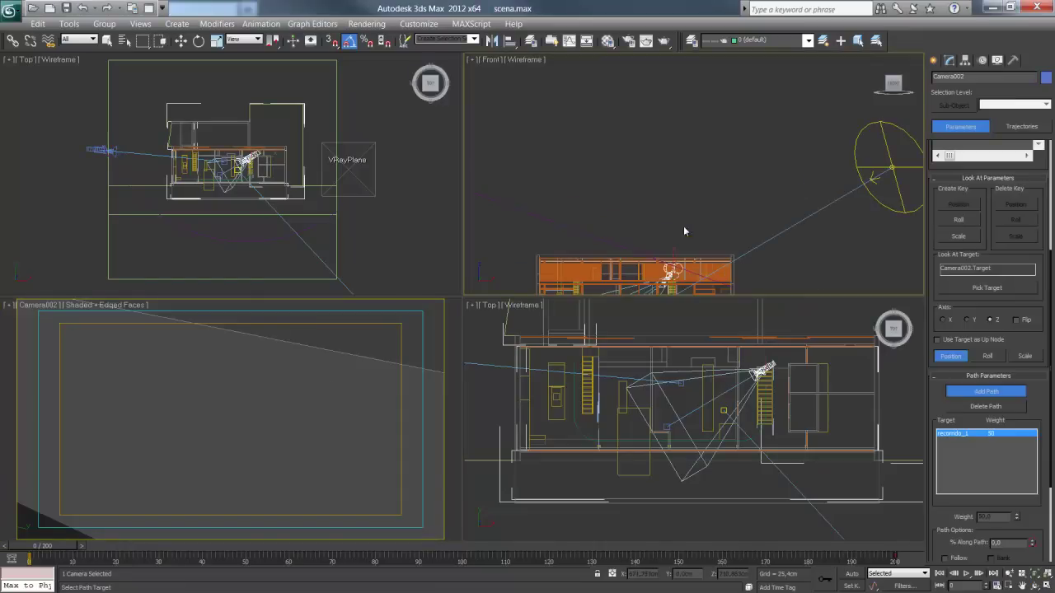
scroll(692, 218, up, 3)
scroll(707, 211, up, 3)
scroll(707, 212, up, 2)
scroll(707, 212, up, 2)
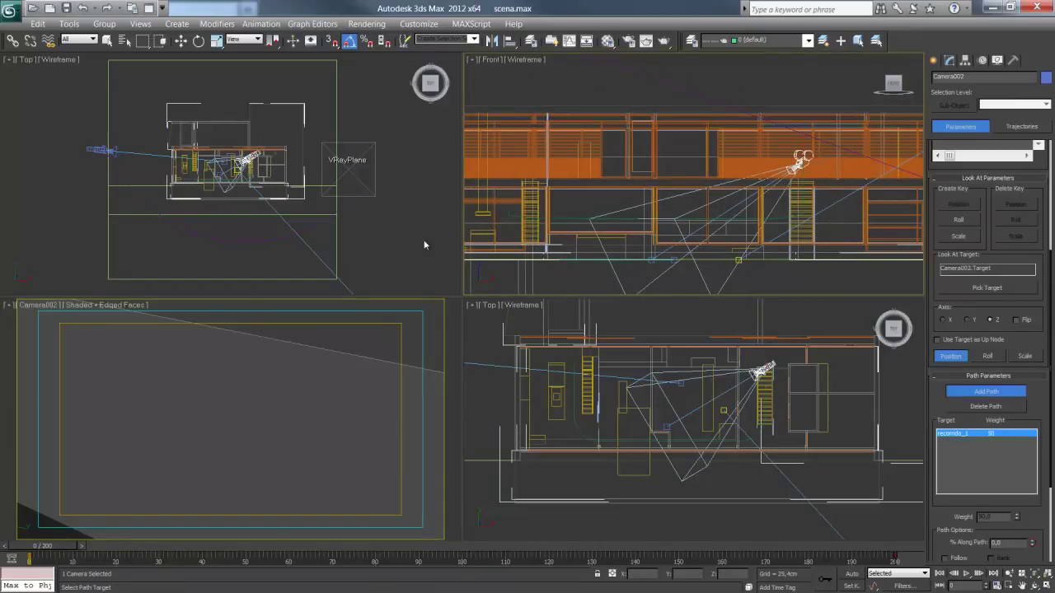
click(80, 40)
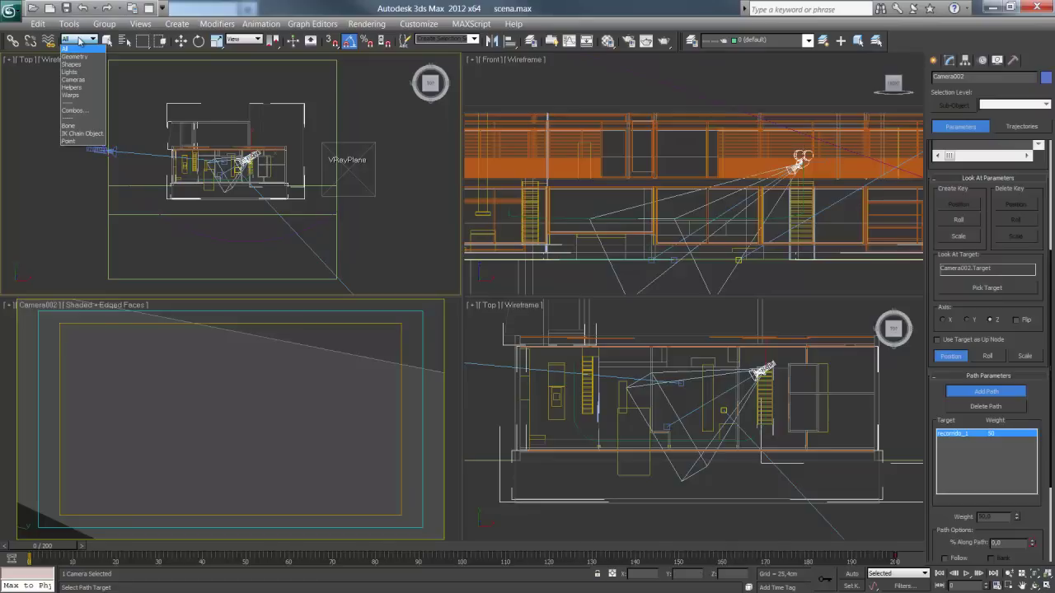
click(75, 80)
scroll(242, 231, up, 3)
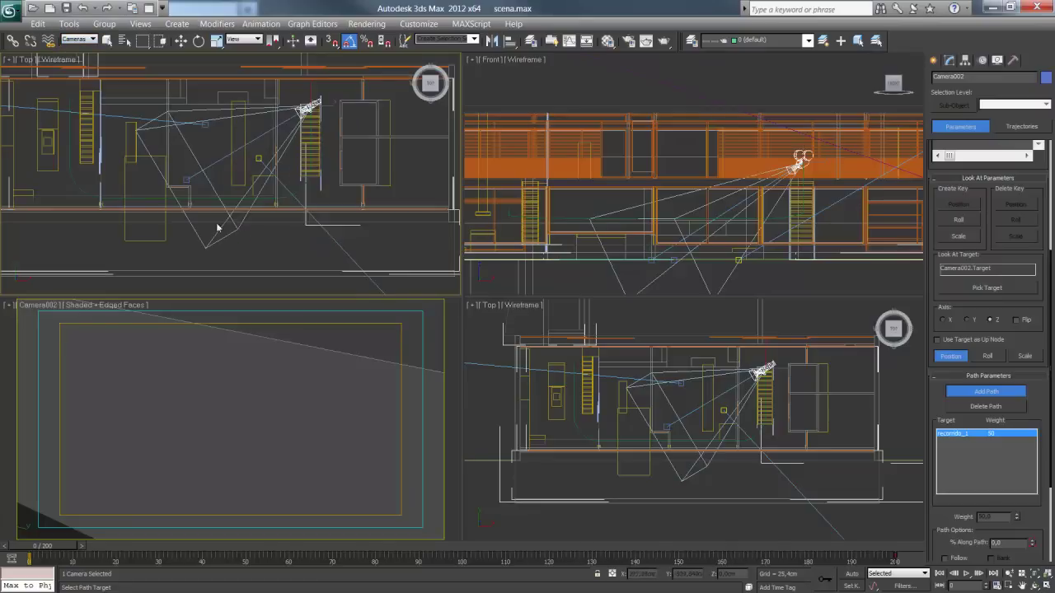
scroll(217, 229, up, 2)
click(167, 185)
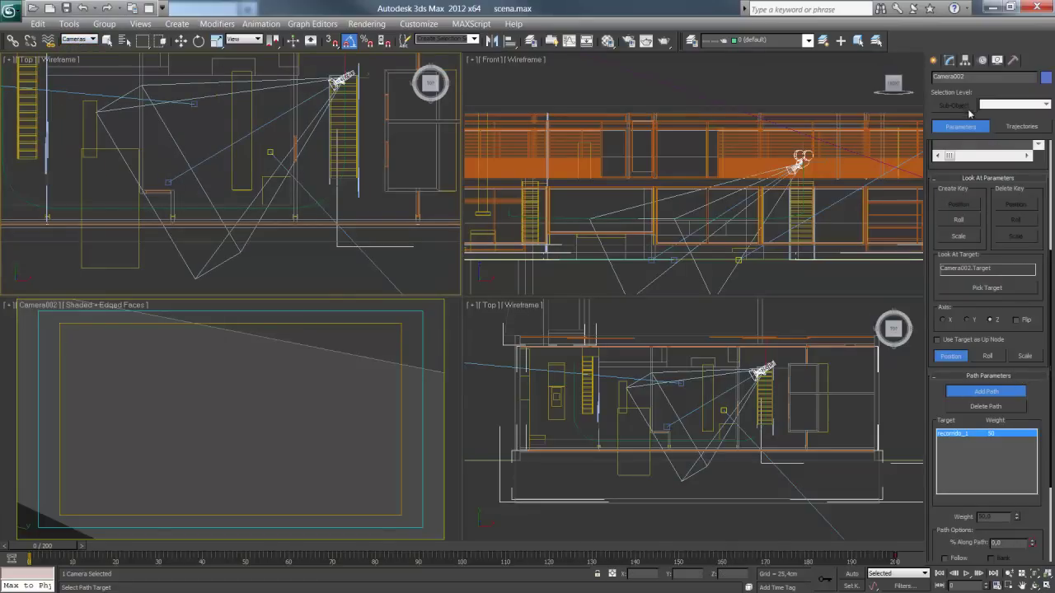
key(Escape)
Select Camera002.Target and turn on Auto Key.
click(169, 182)
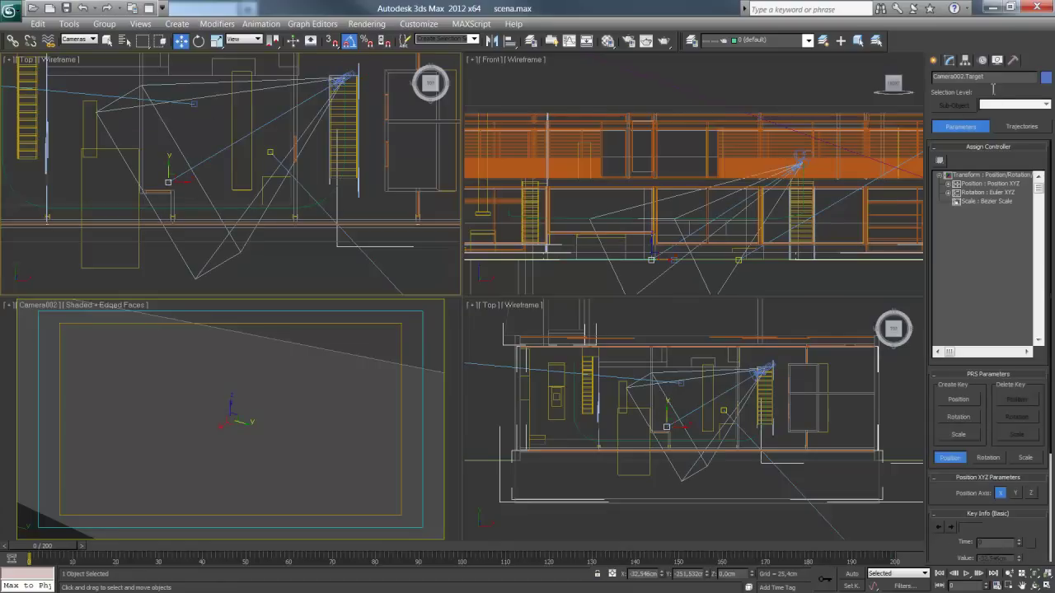
click(933, 60)
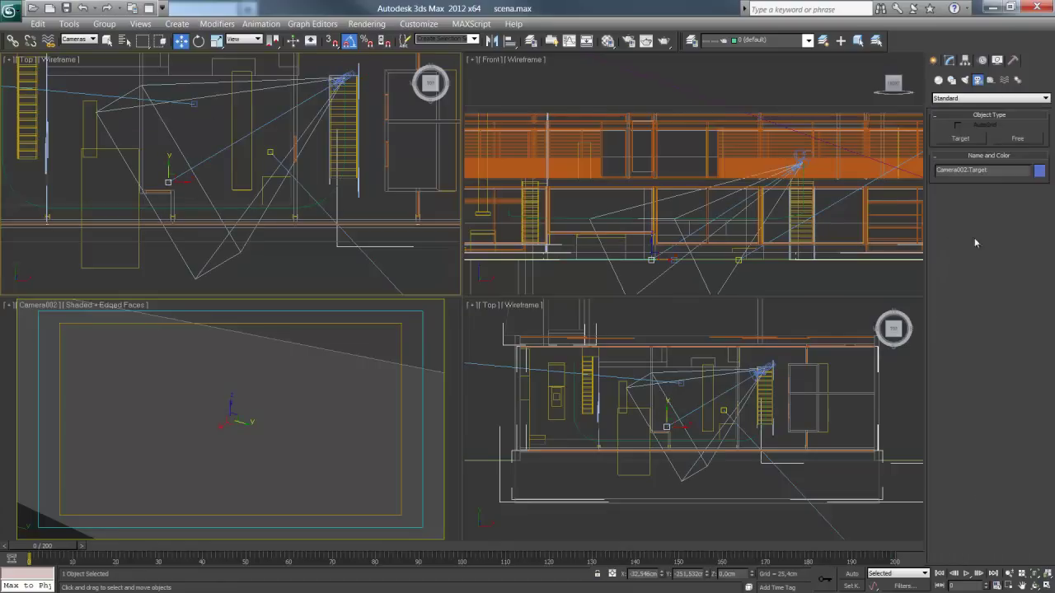
click(851, 577)
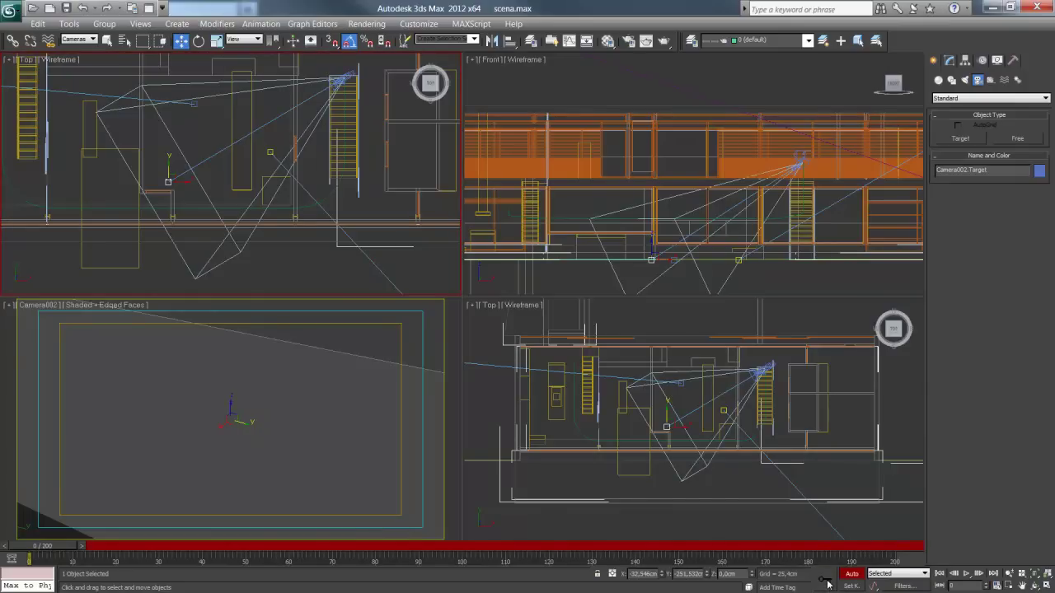
At frame 0, aim Camera002's target at the staircase and adjust its height in Front.
right_click(200, 425)
drag(183, 183, 360, 183)
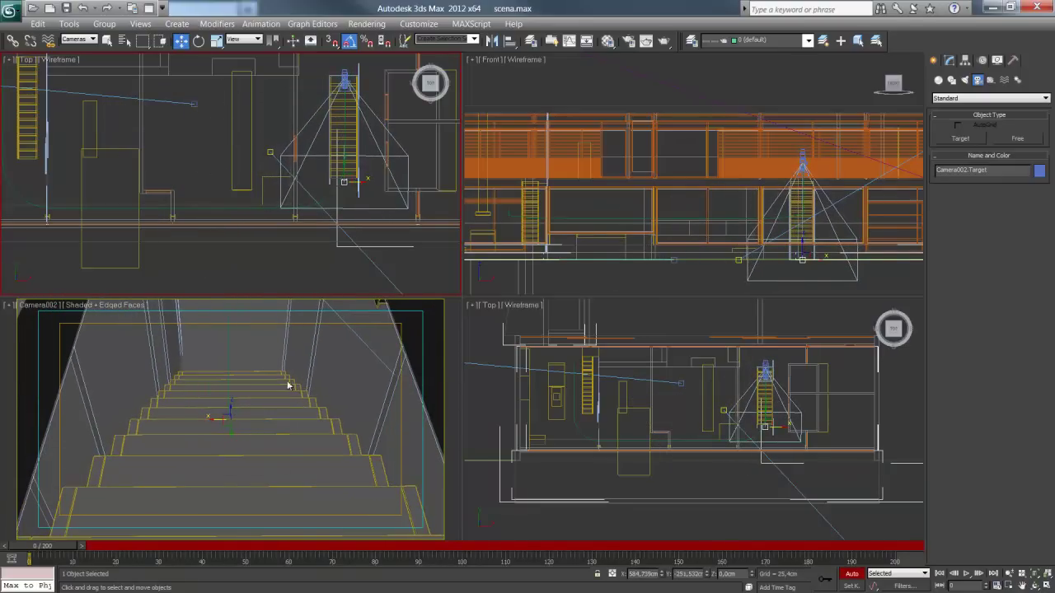
right_click(816, 281)
mouse_move(803, 248)
mouse_down()
mouse_move(802, 210)
mouse_move(804, 225)
mouse_up()
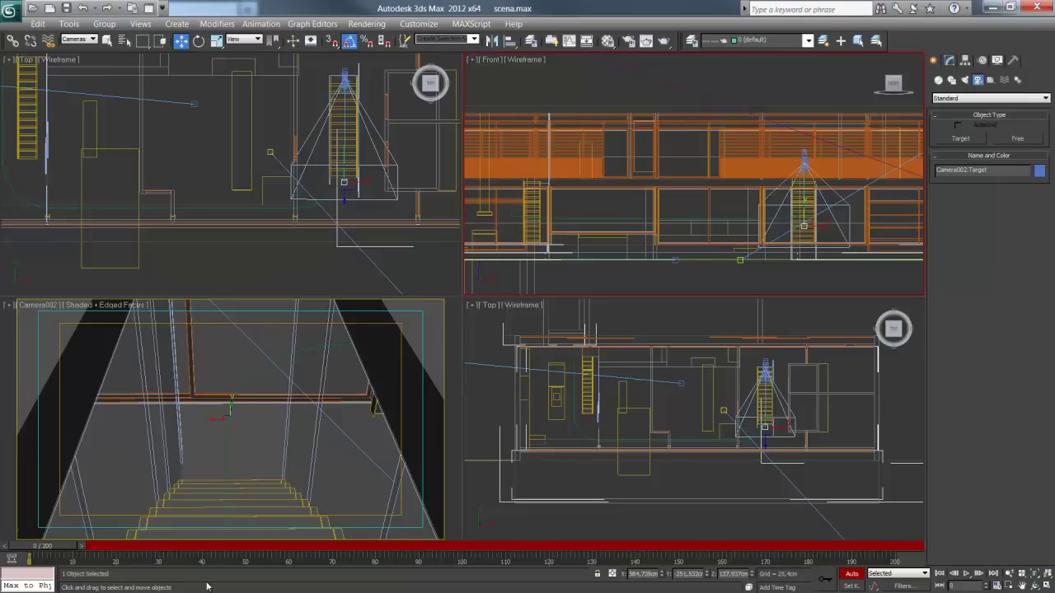
At frame 22, move the target left toward the window wall in the Top view.
mouse_move(45, 549)
mouse_down()
mouse_move(202, 541)
mouse_move(122, 537)
mouse_move(137, 535)
mouse_up()
key(w)
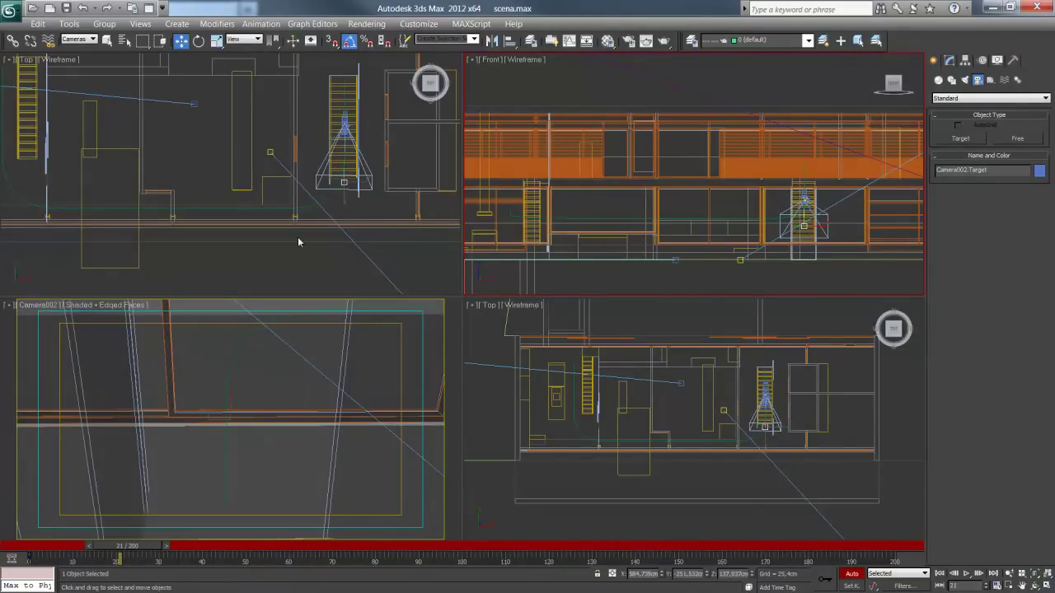
key(period)
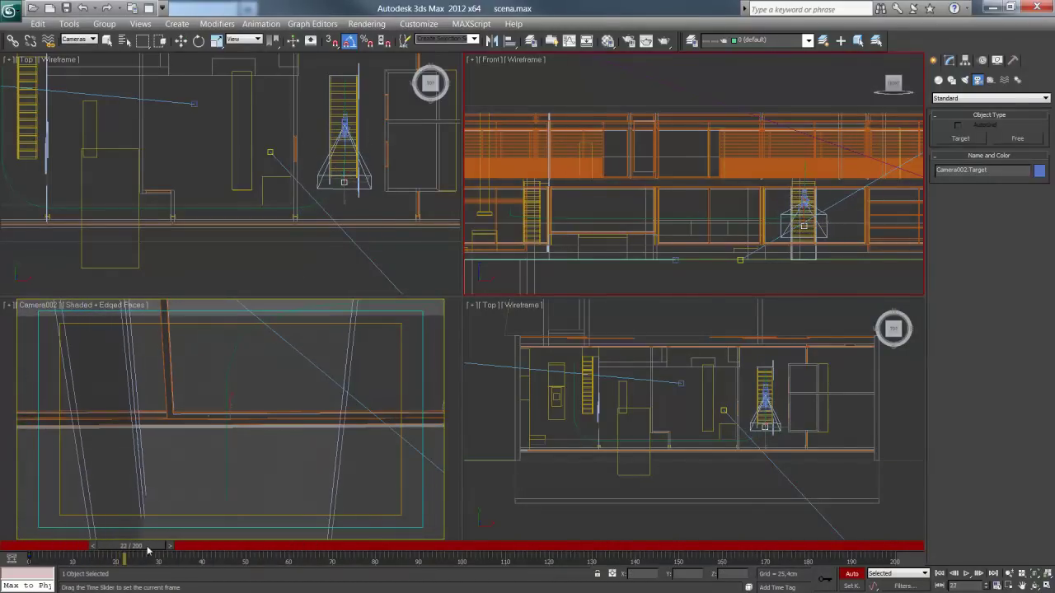
right_click(341, 214)
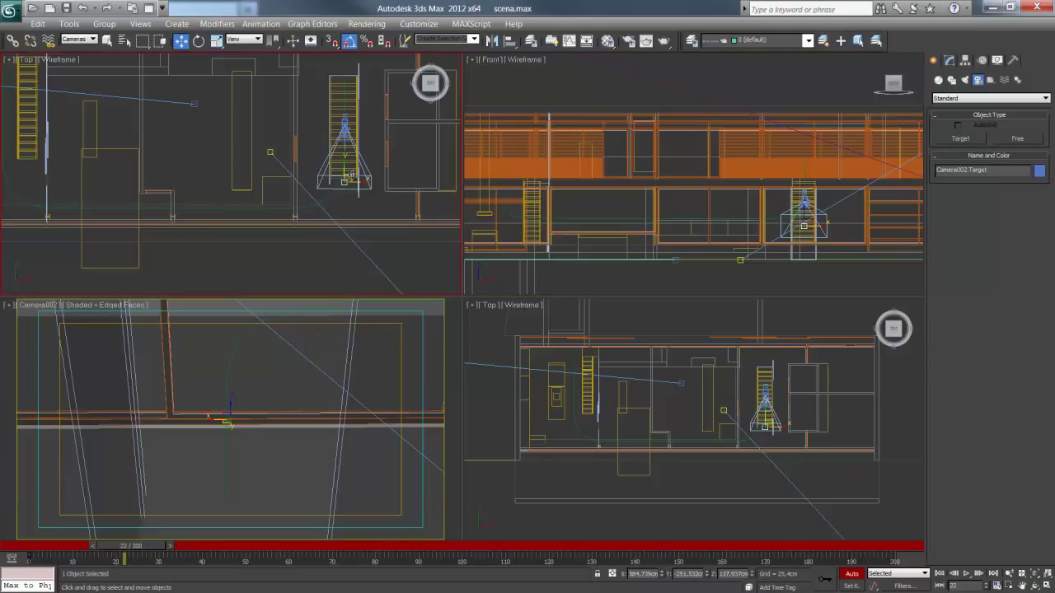
drag(350, 175, 299, 204)
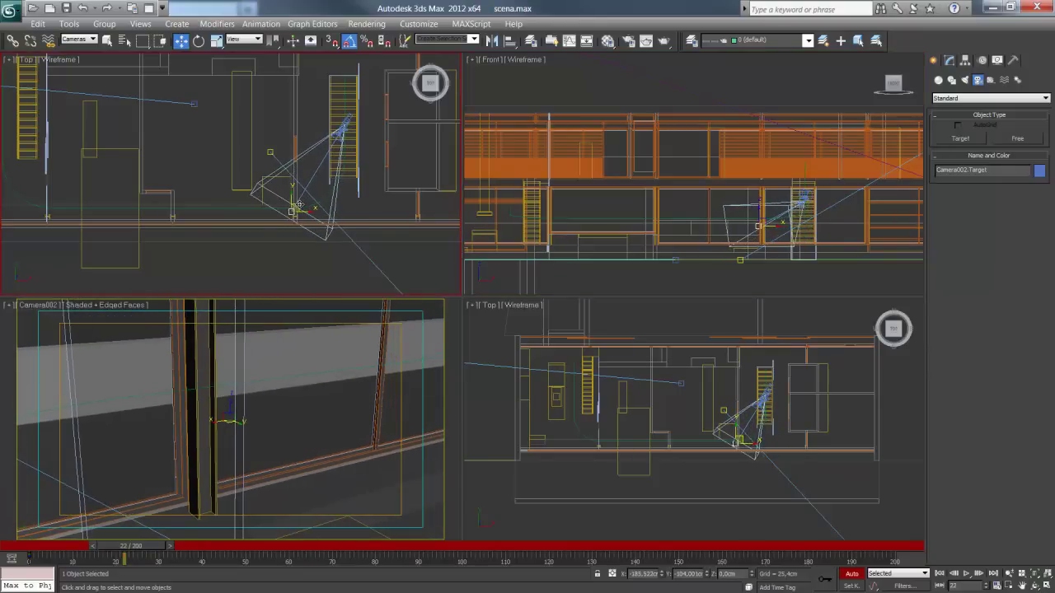
drag(298, 204, 256, 211)
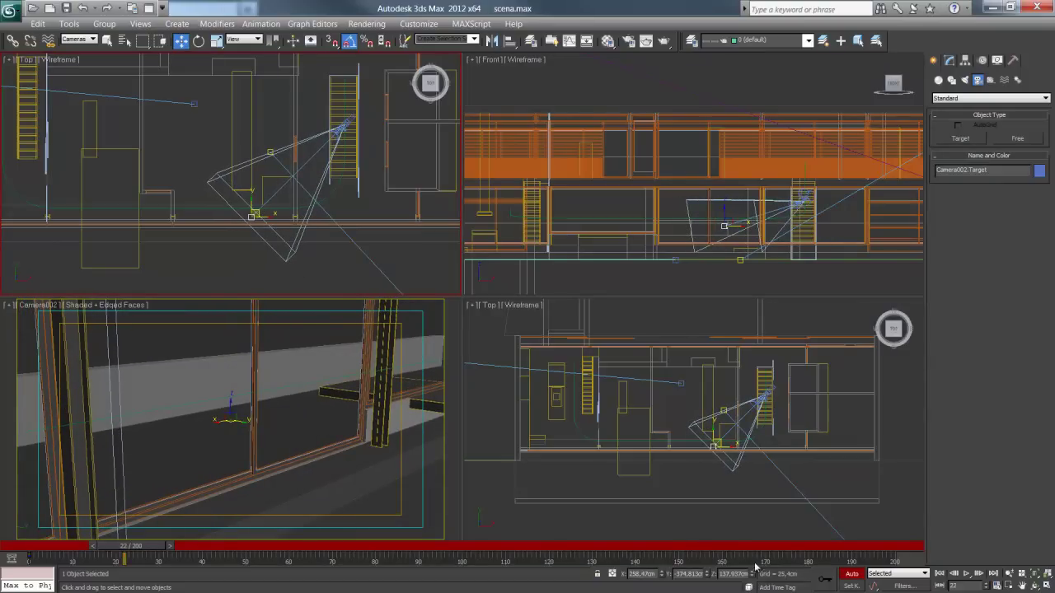
drag(163, 547, 376, 547)
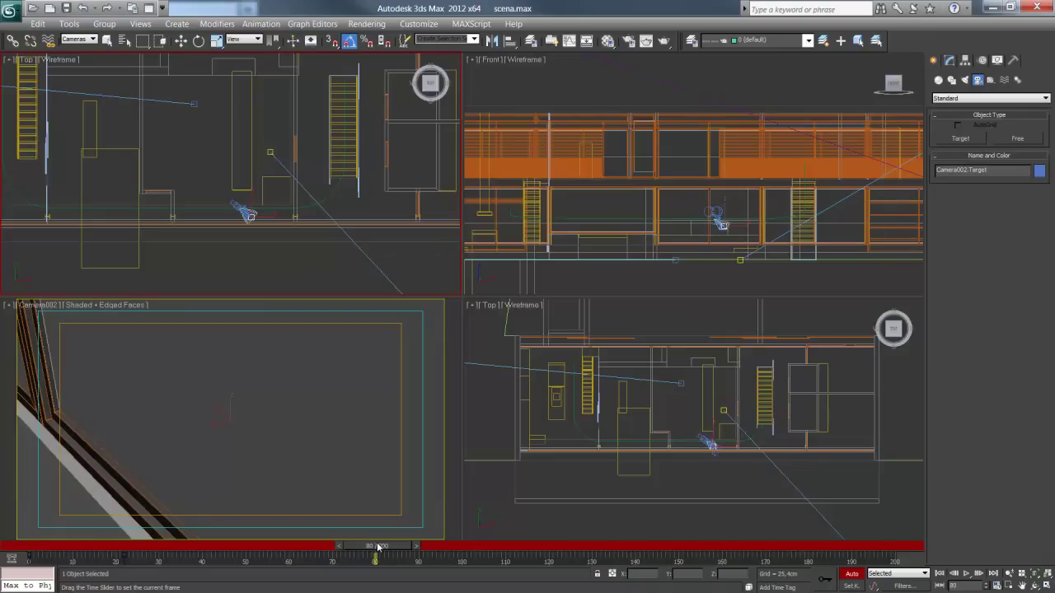
Key the target re-aimed at the staircase at frame 80.
key(w)
drag(258, 212, 41, 134)
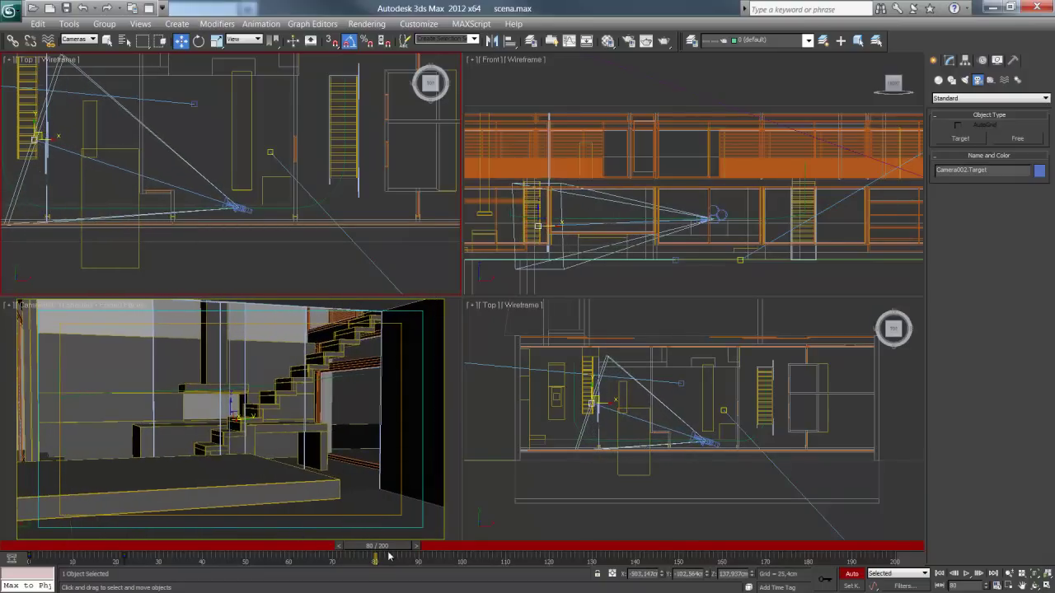
mouse_move(390, 557)
mouse_down()
mouse_move(137, 534)
mouse_move(420, 539)
mouse_up()
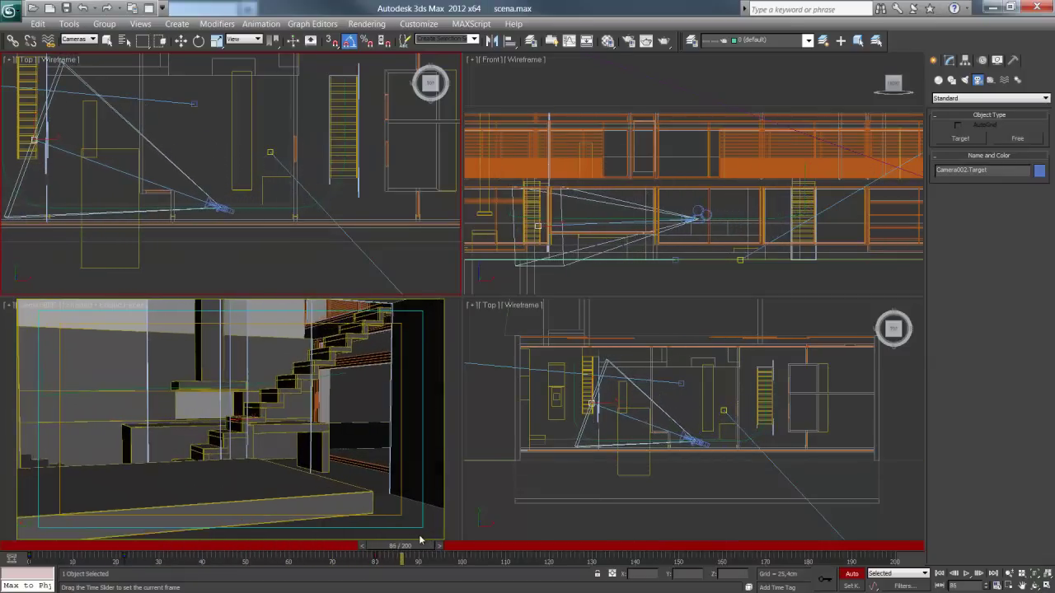
drag(420, 540, 396, 540)
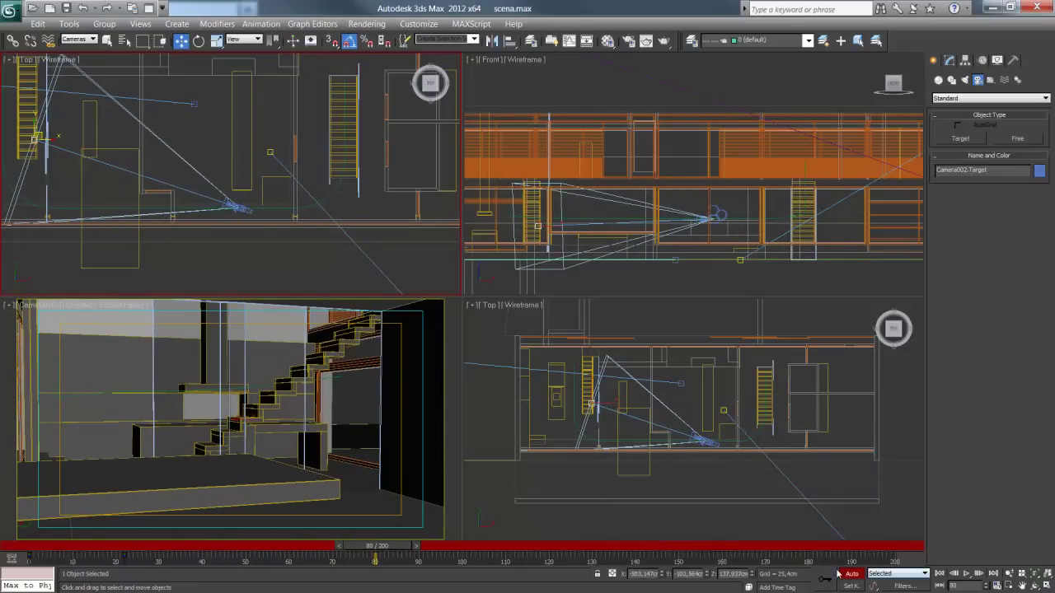
middle_drag(175, 257, 305, 359)
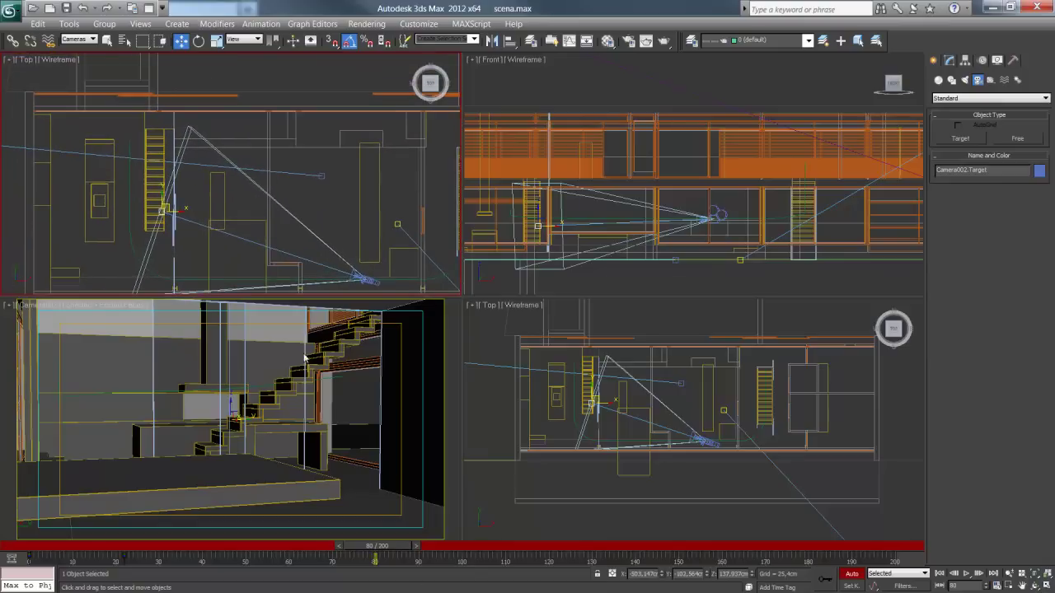
Key the target moved left at frame 108 and moved down at frame 137.
drag(390, 547, 509, 546)
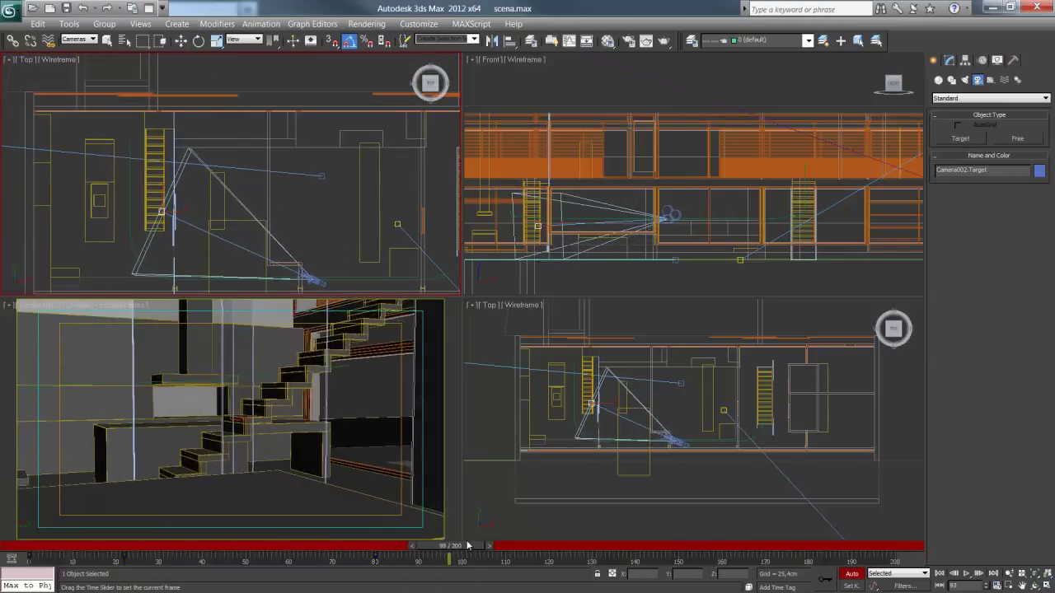
key(w)
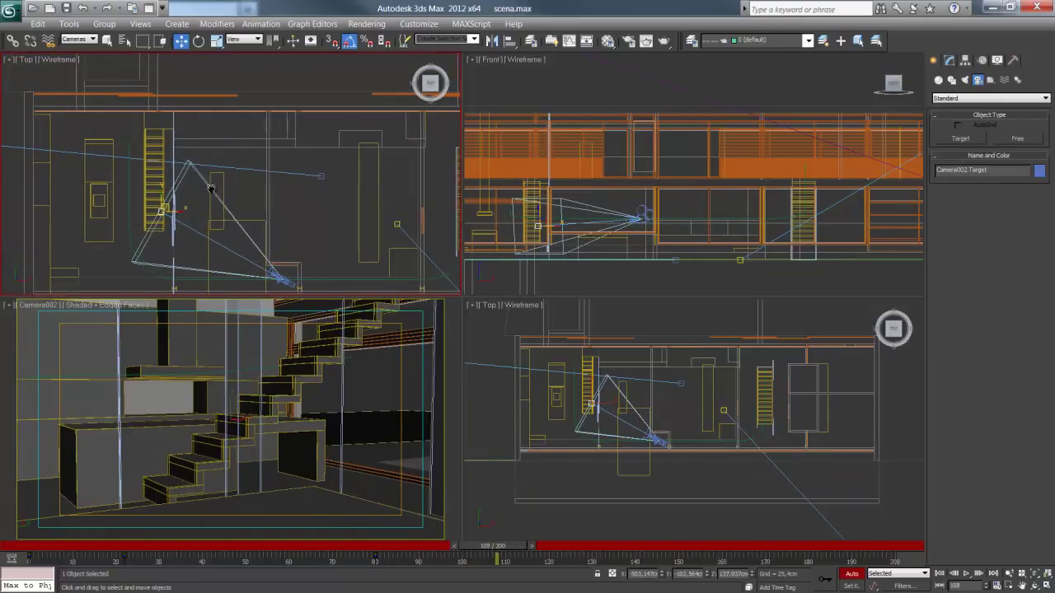
drag(165, 208, 59, 212)
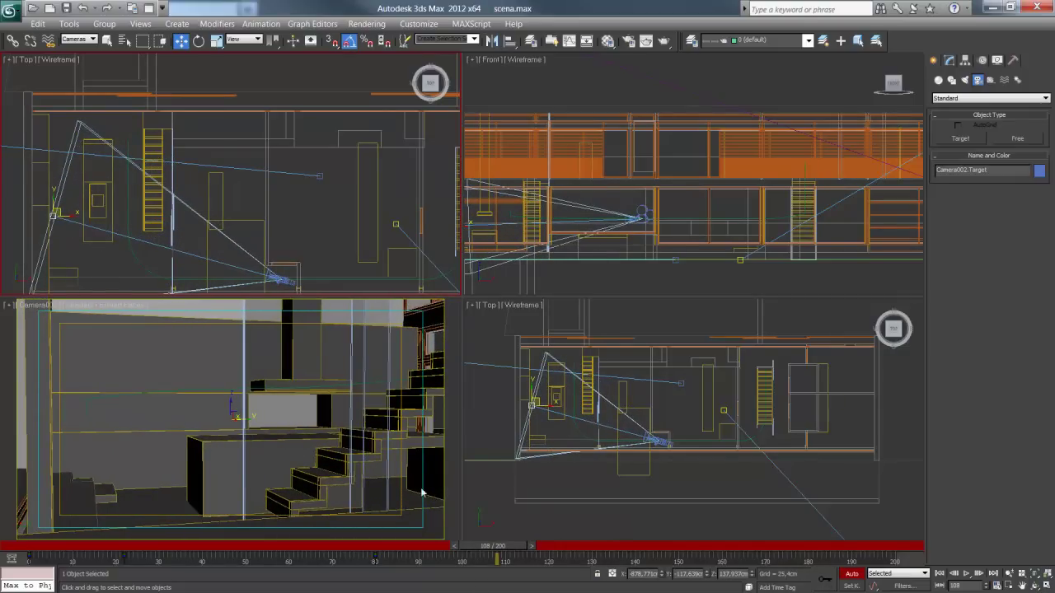
drag(495, 554, 616, 554)
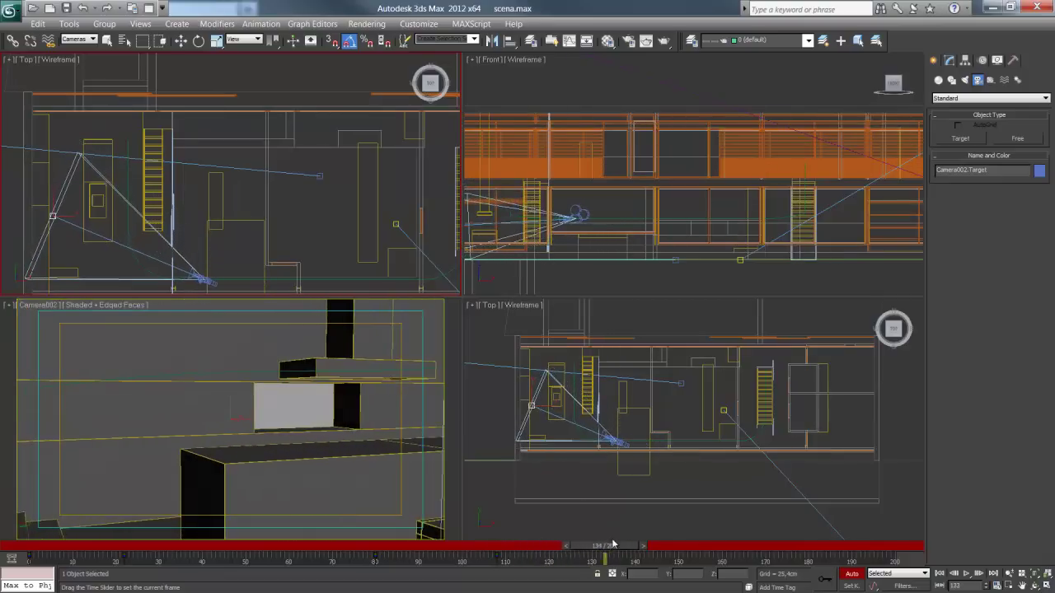
middle_drag(54, 197, 89, 155)
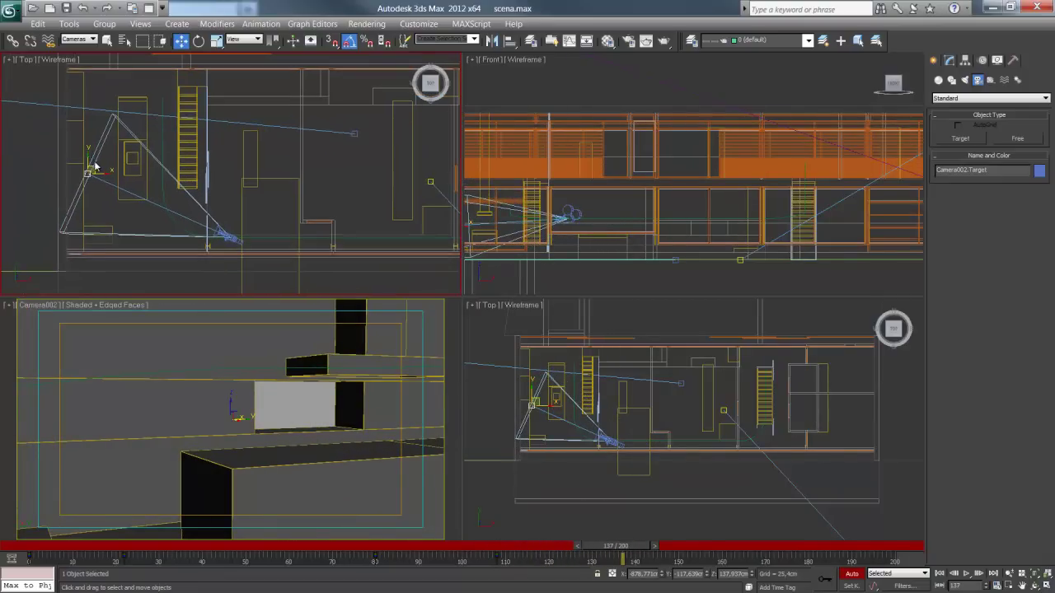
drag(92, 168, 86, 214)
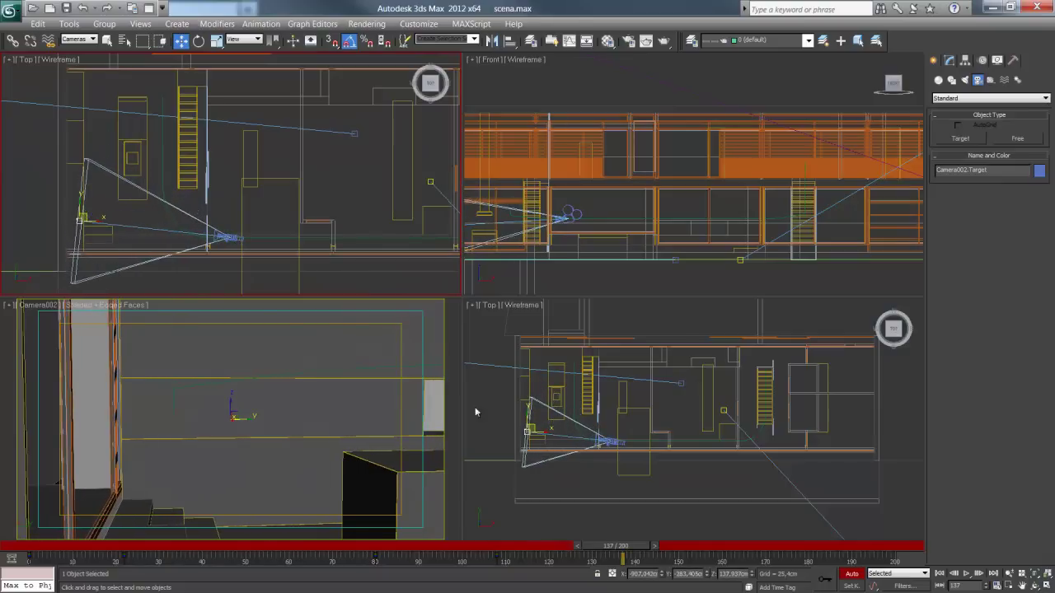
At frame 200, lower the target in the Front view to set the final key.
drag(617, 551, 813, 544)
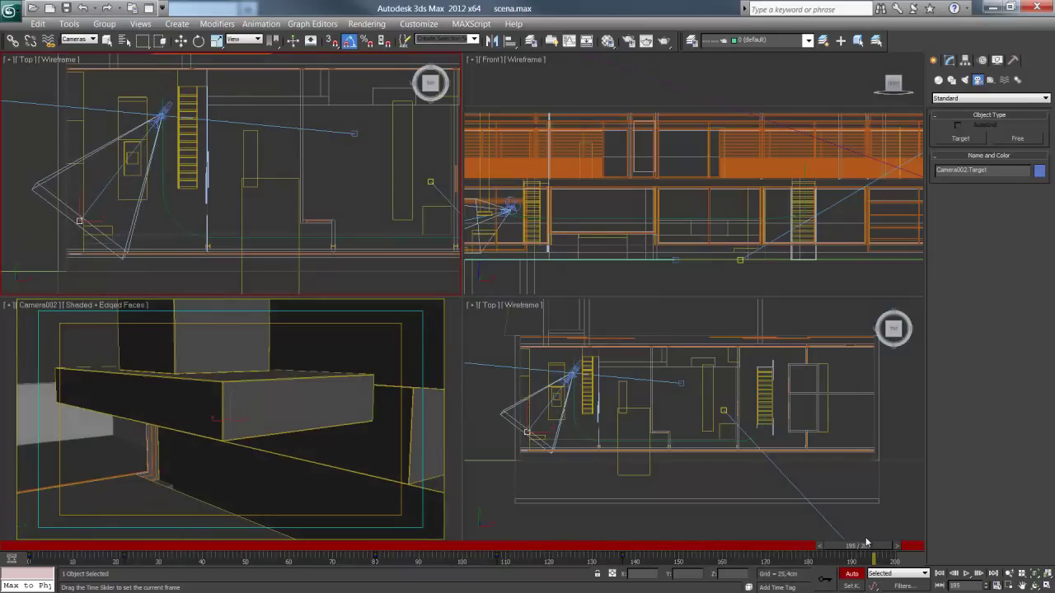
drag(813, 542, 915, 544)
key(w)
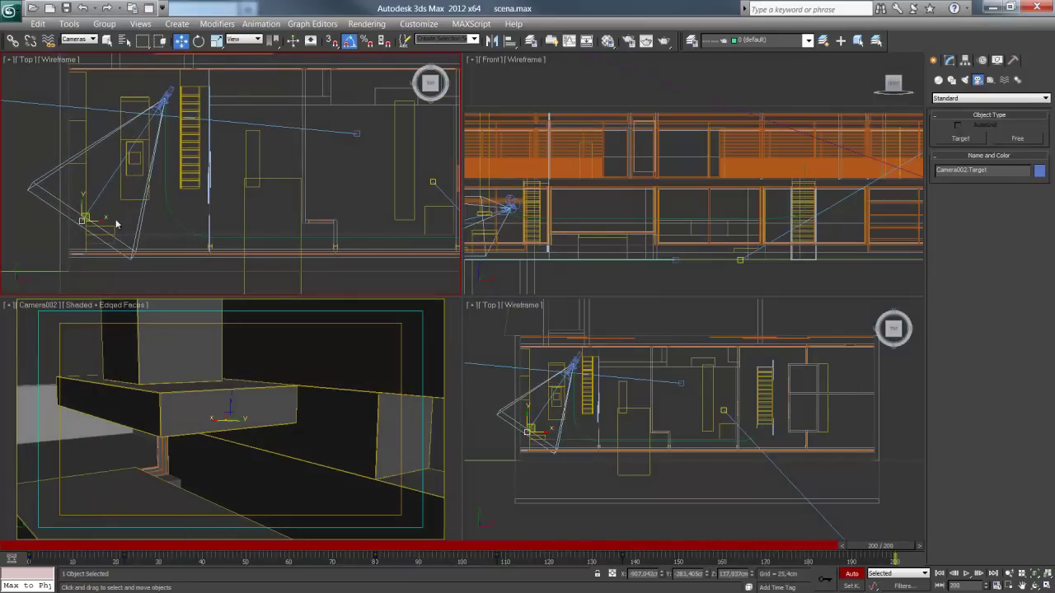
scroll(690, 198, up, 3)
scroll(626, 202, up, 3)
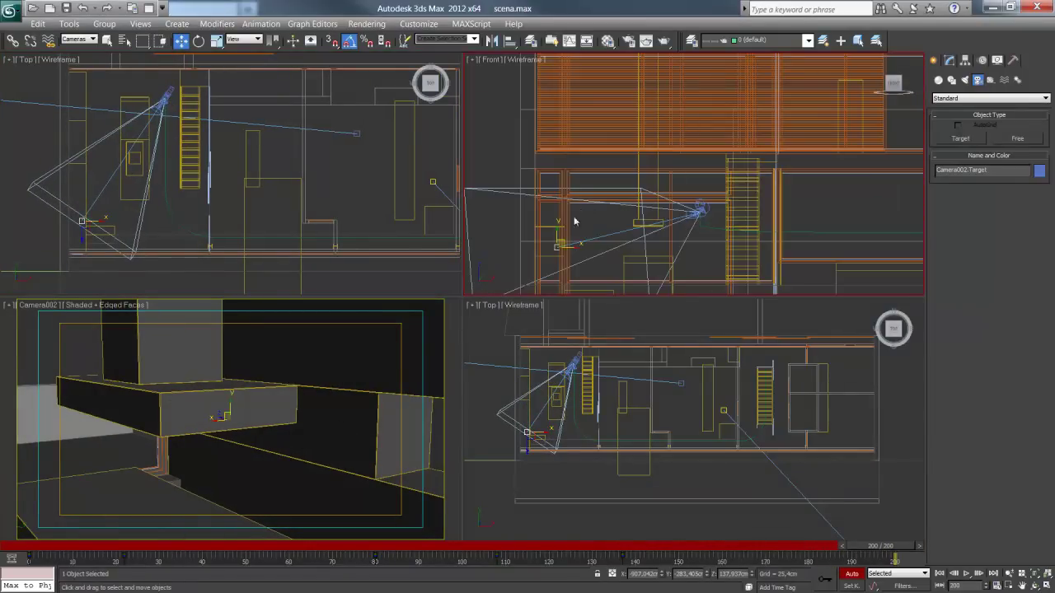
drag(554, 236, 556, 277)
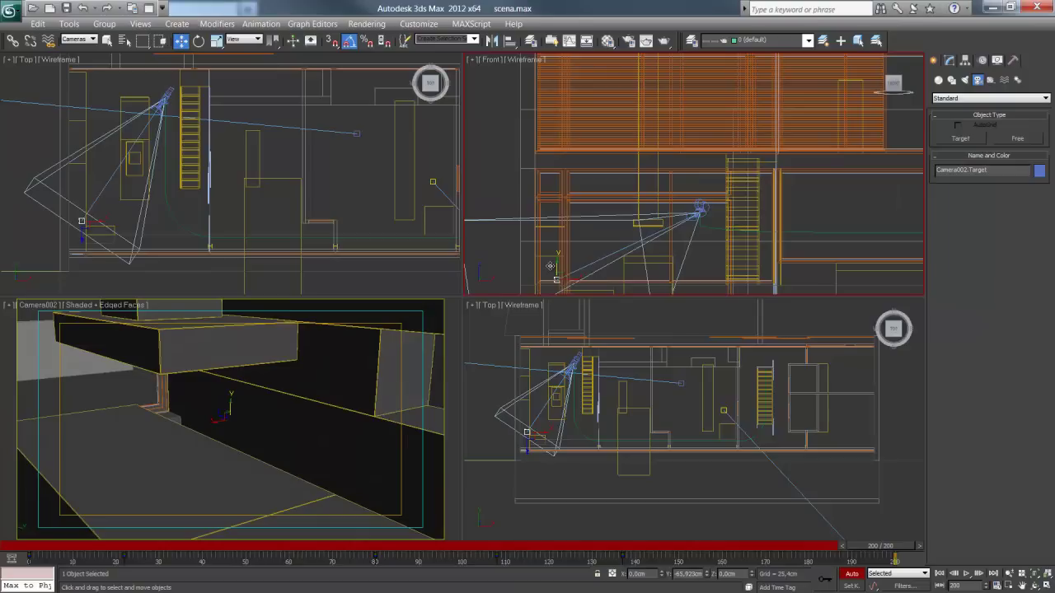
With Auto Key off, set Camera002's lens to 15mm (FOV about 67.7°) and scrub to preview its path.
click(860, 581)
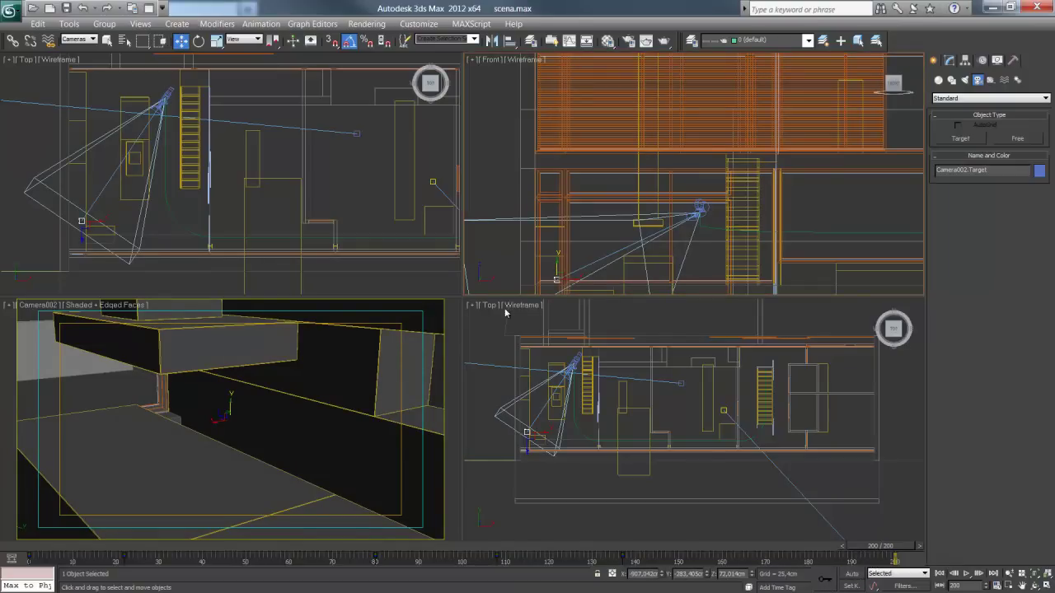
click(164, 94)
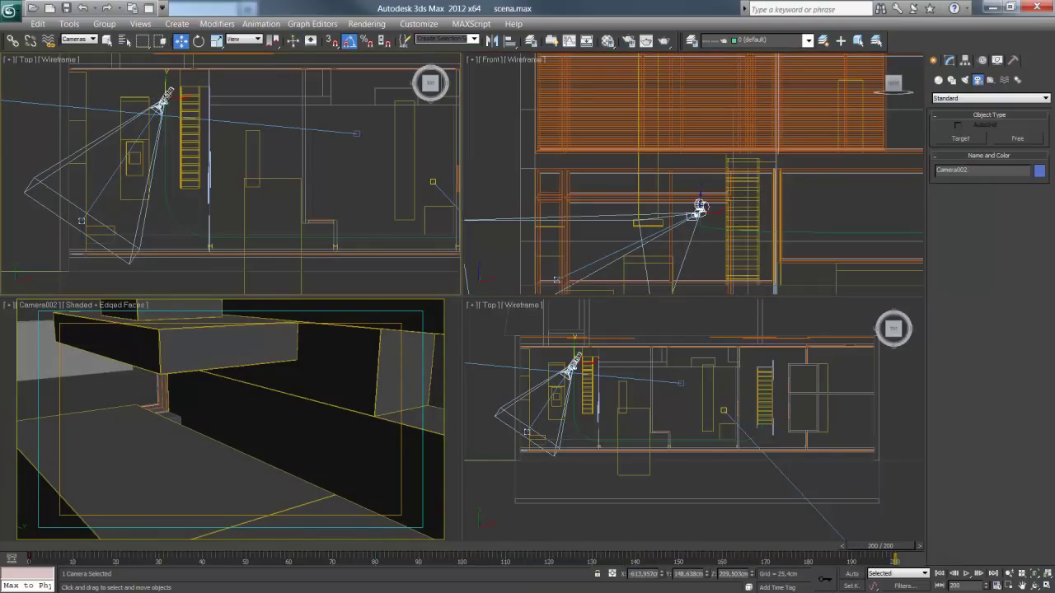
click(949, 61)
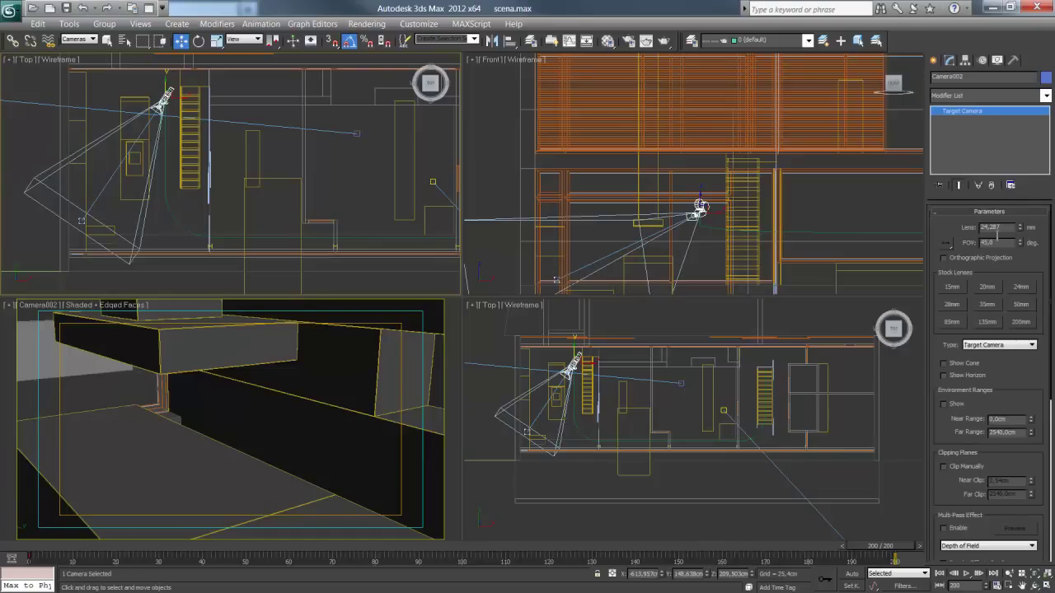
click(993, 290)
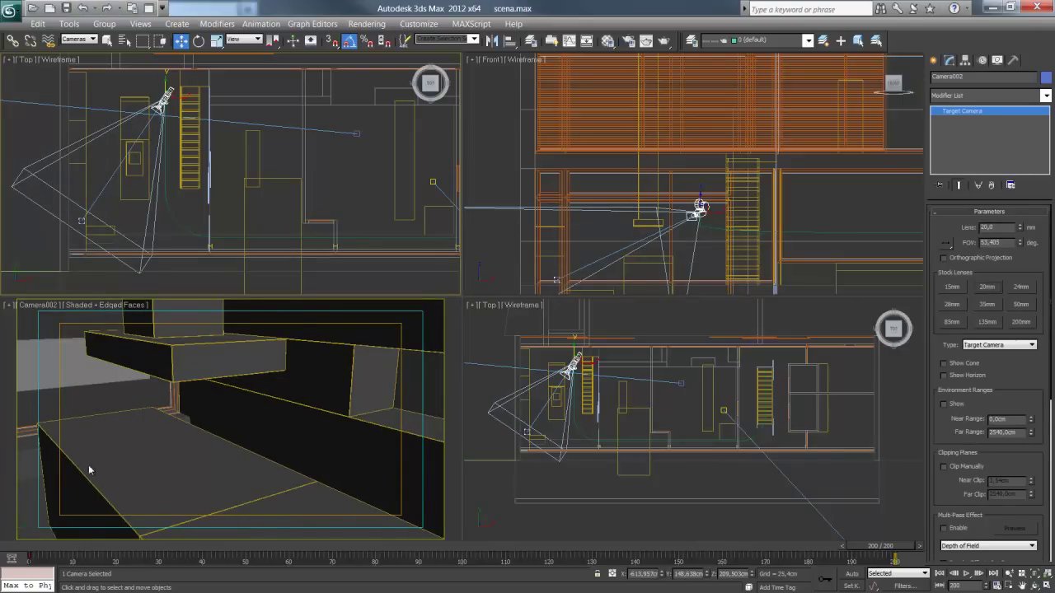
mouse_move(894, 550)
mouse_down()
mouse_move(502, 582)
mouse_move(322, 577)
mouse_move(341, 569)
mouse_up()
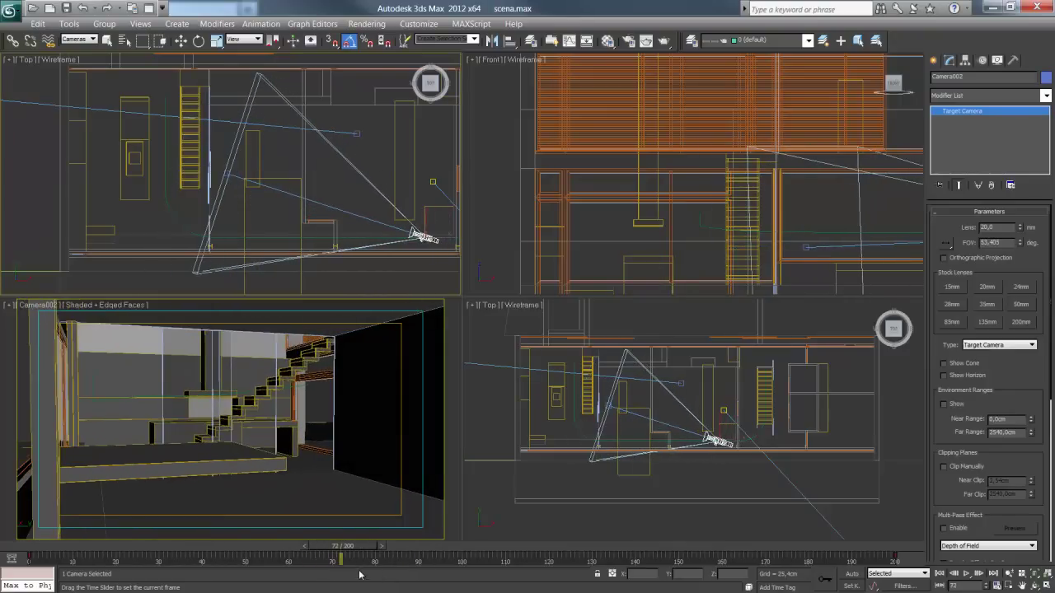
click(952, 289)
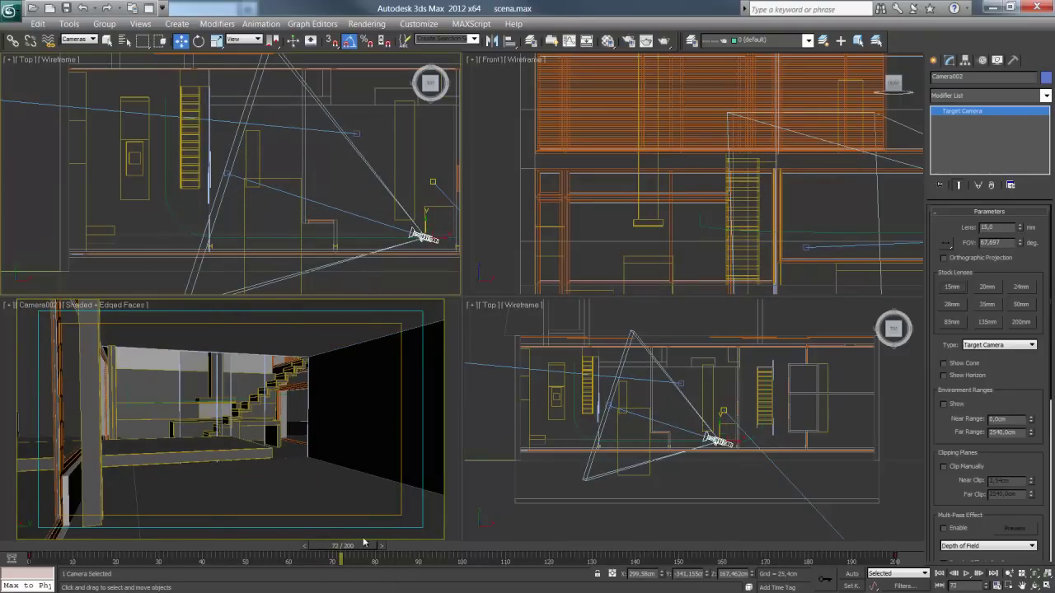
mouse_move(364, 542)
mouse_down()
mouse_move(38, 548)
mouse_move(441, 563)
mouse_up()
key(w)
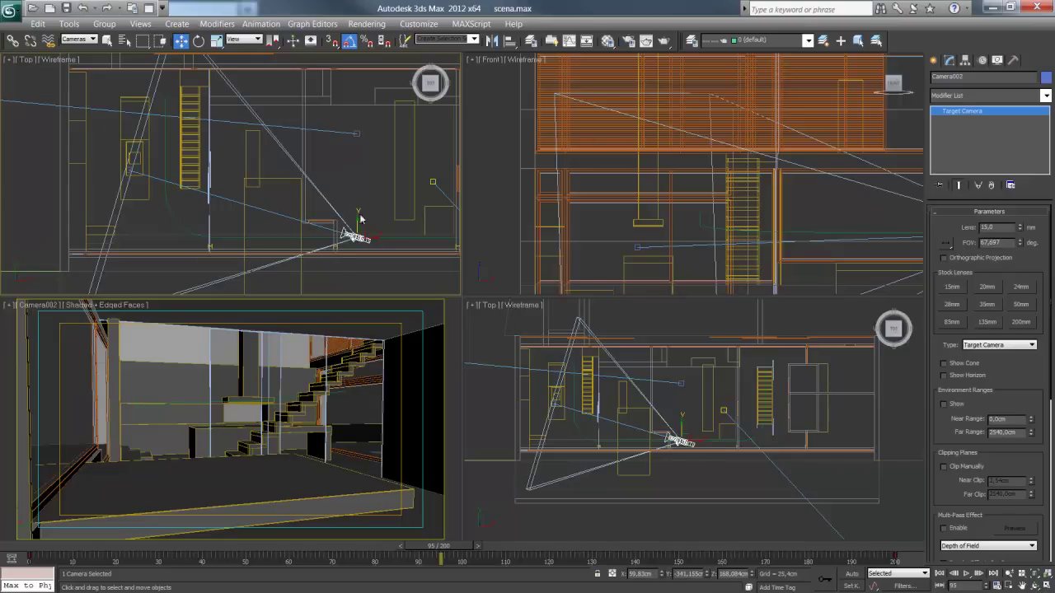
With Auto Key on, key Camera002's lens at 24mm on frame 0 and 21mm on frame 100.
click(852, 574)
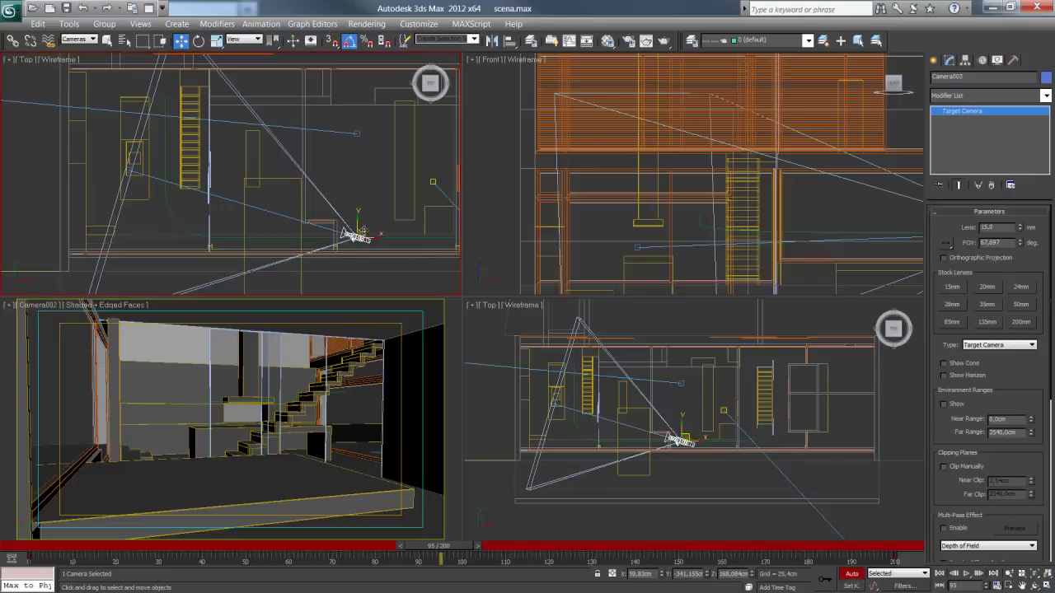
drag(422, 550, 31, 536)
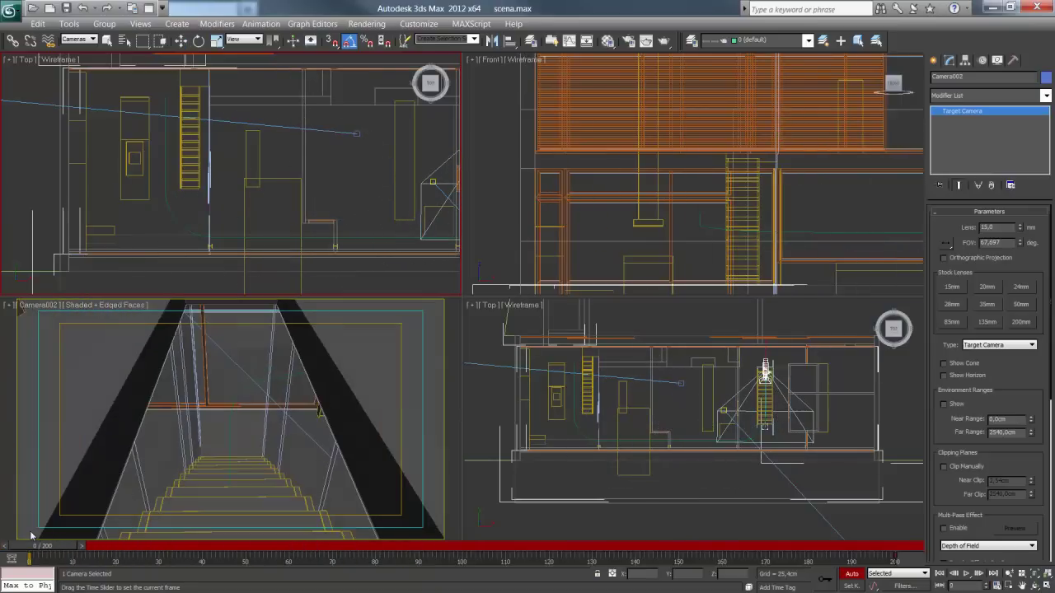
click(1021, 287)
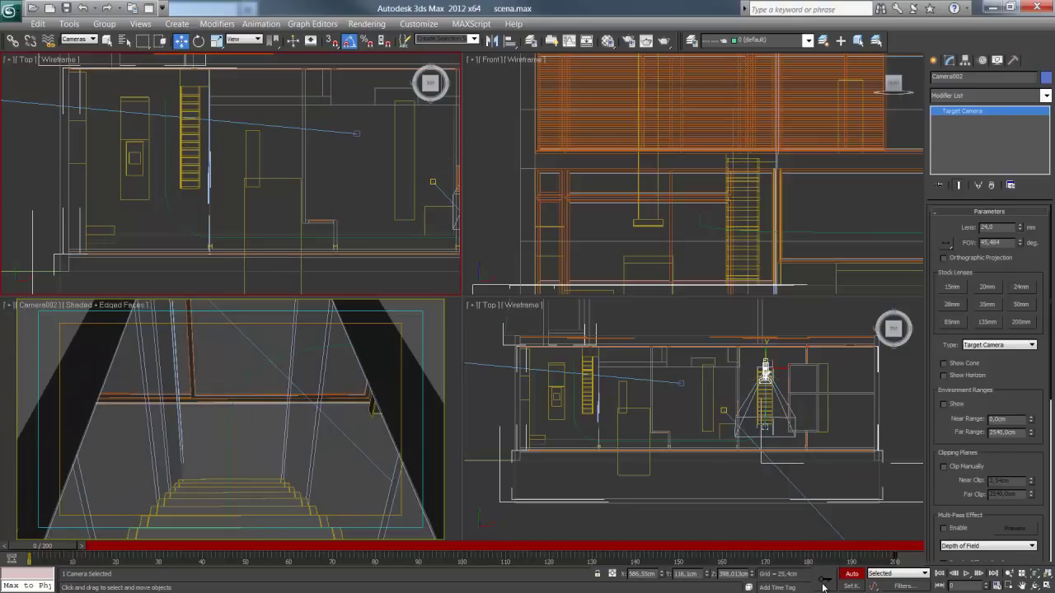
mouse_move(55, 546)
mouse_down()
mouse_move(467, 560)
mouse_move(377, 559)
mouse_up()
key(w)
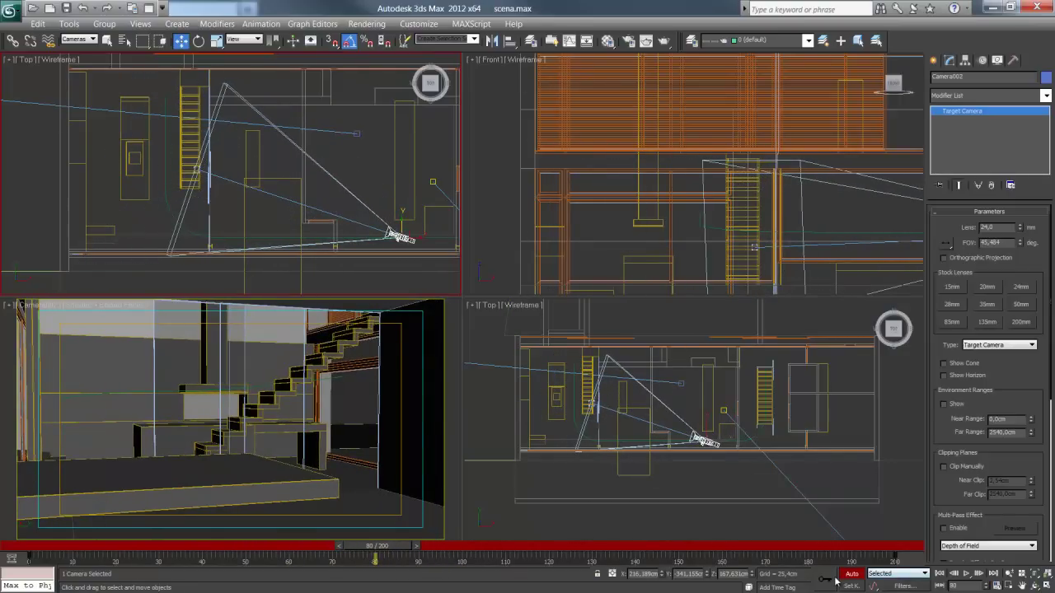
drag(378, 550, 462, 551)
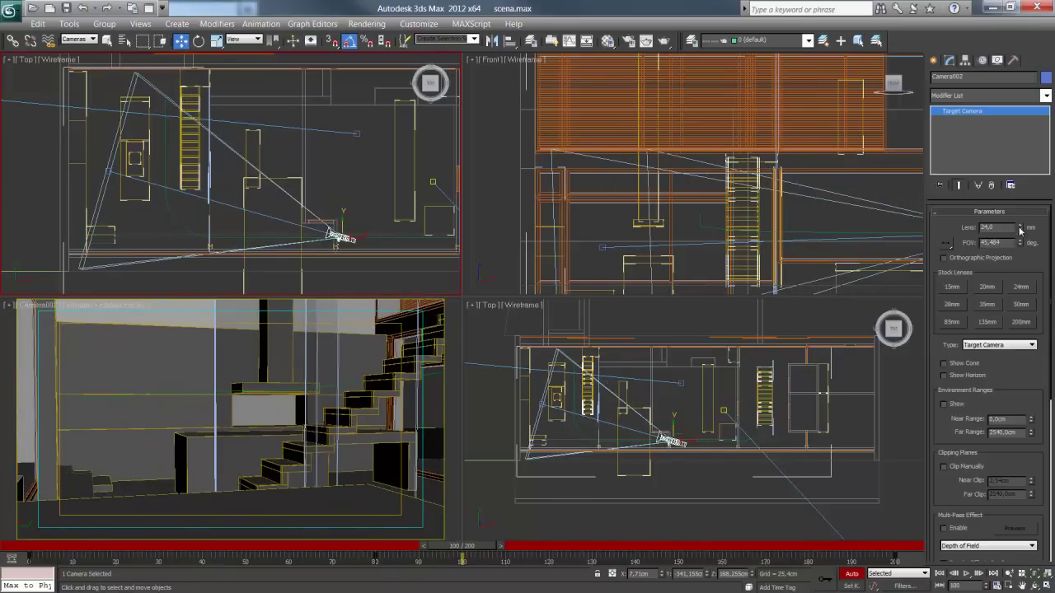
drag(1022, 232, 1021, 227)
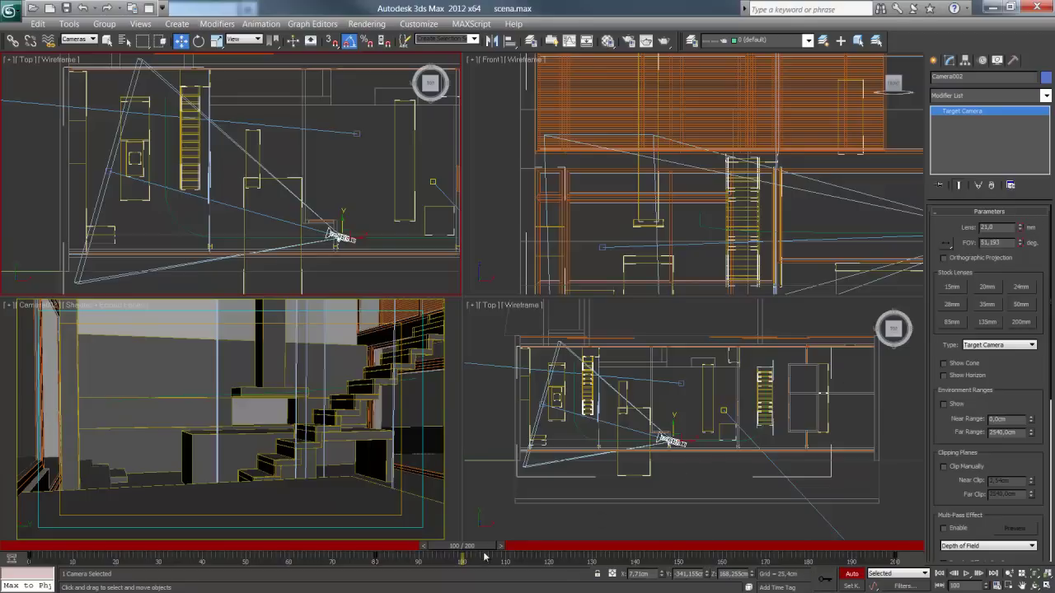
mouse_move(484, 557)
mouse_down()
mouse_move(212, 547)
mouse_move(762, 561)
mouse_up()
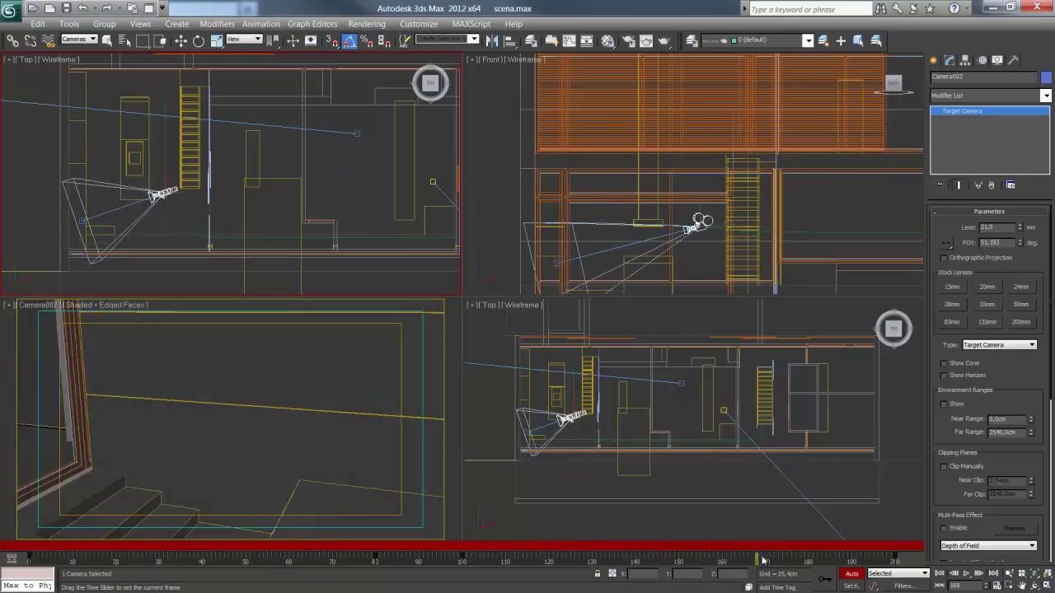
Key Camera002's lens at 10mm (FOV about 90°) on frame 200.
drag(762, 560, 894, 560)
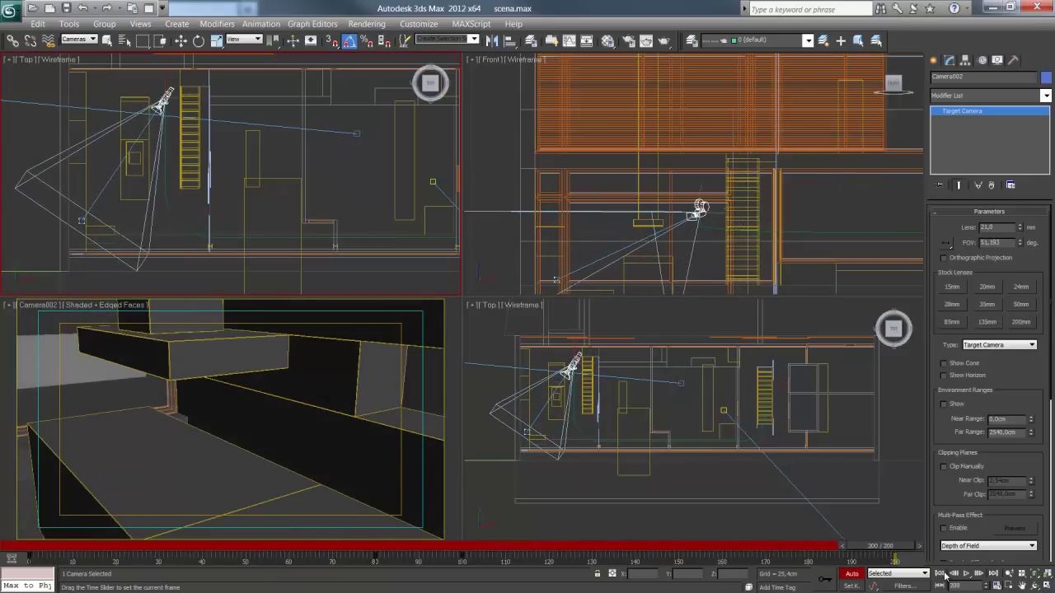
key(w)
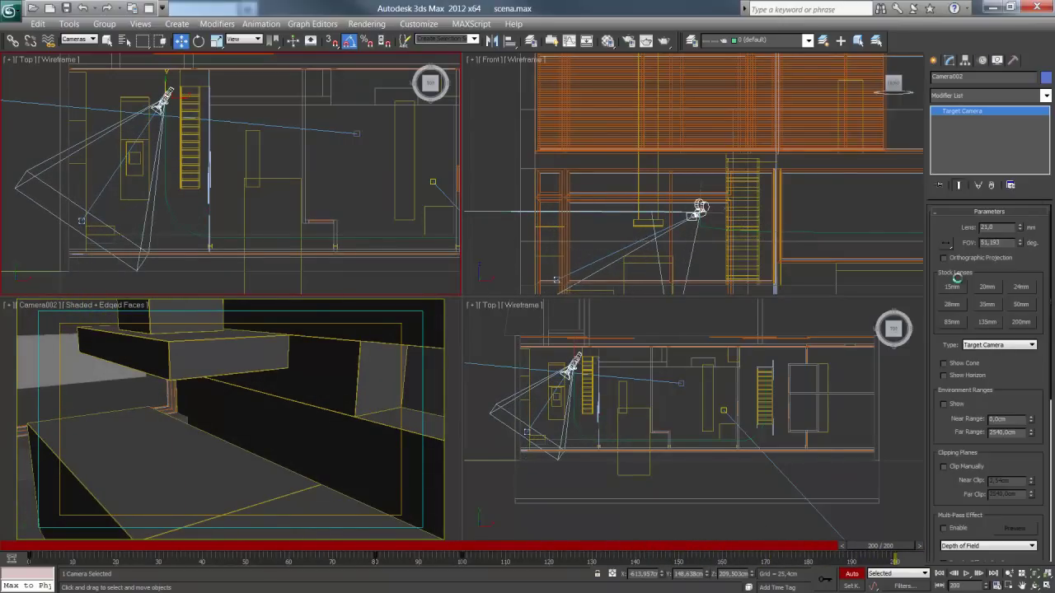
drag(1020, 234, 1020, 237)
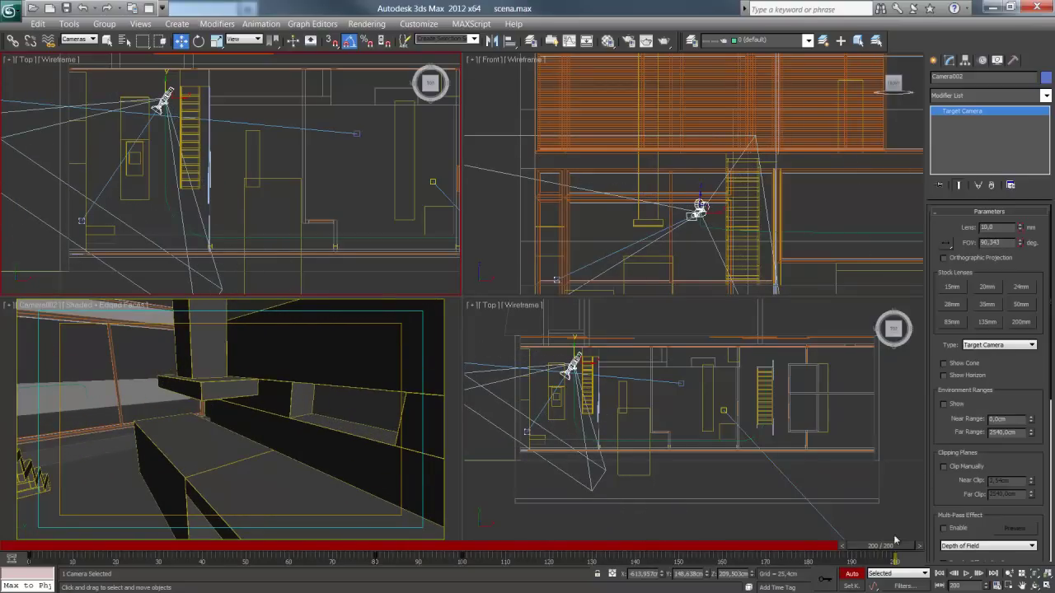
Preview the camera at frame 175, turn Auto Key off and zoom out the Top view.
mouse_move(895, 546)
mouse_down()
mouse_move(454, 572)
mouse_move(693, 556)
mouse_move(916, 520)
mouse_up()
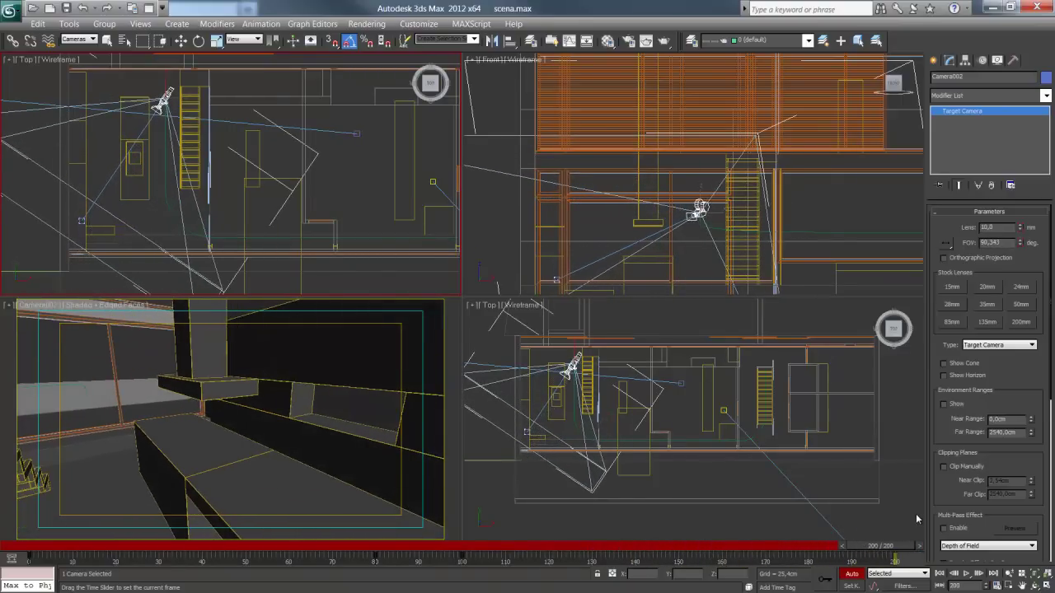
key(w)
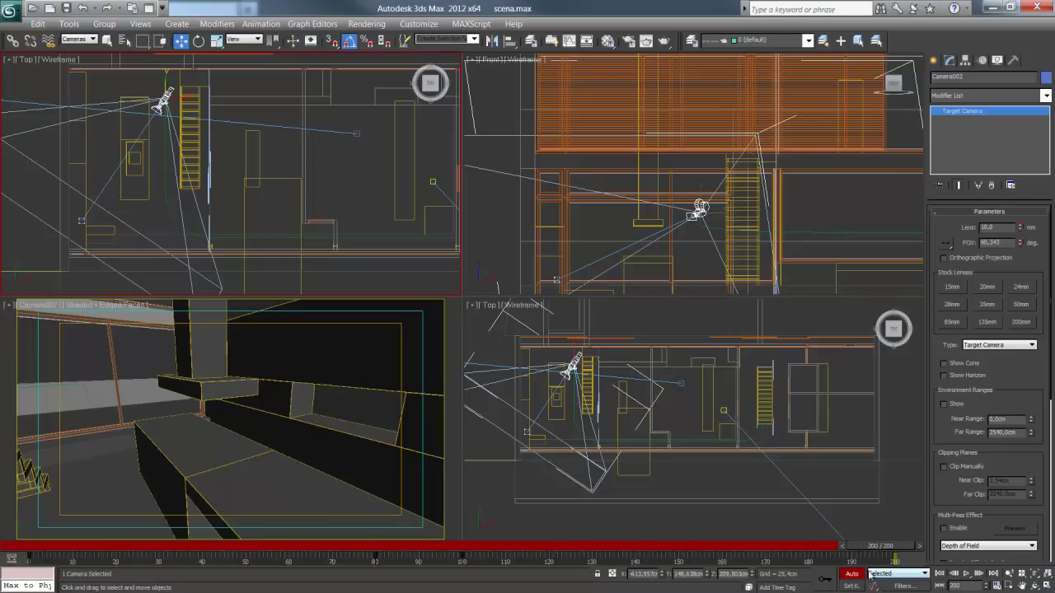
drag(903, 557, 787, 557)
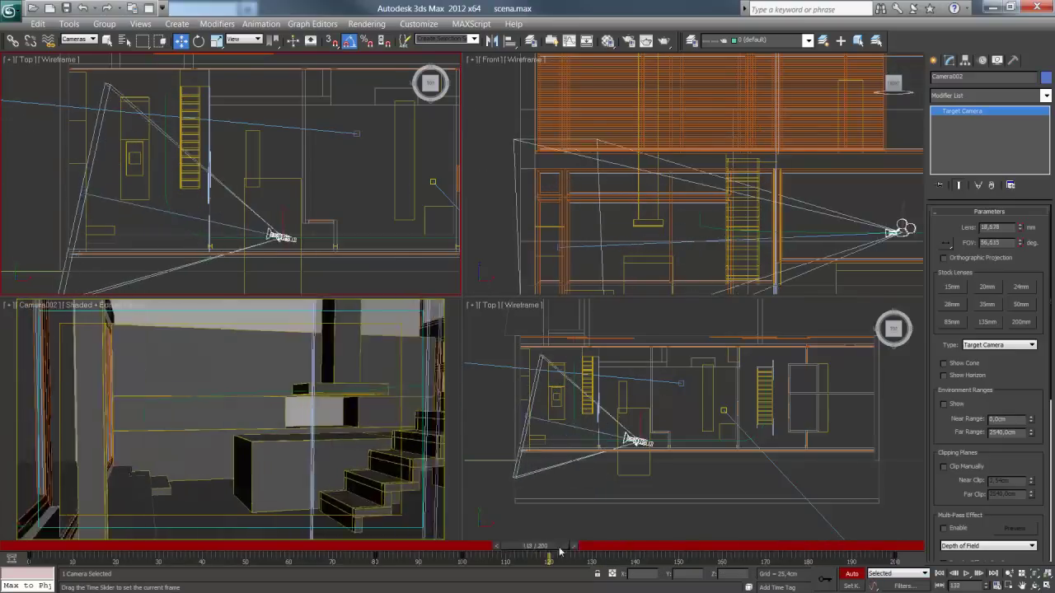
click(852, 574)
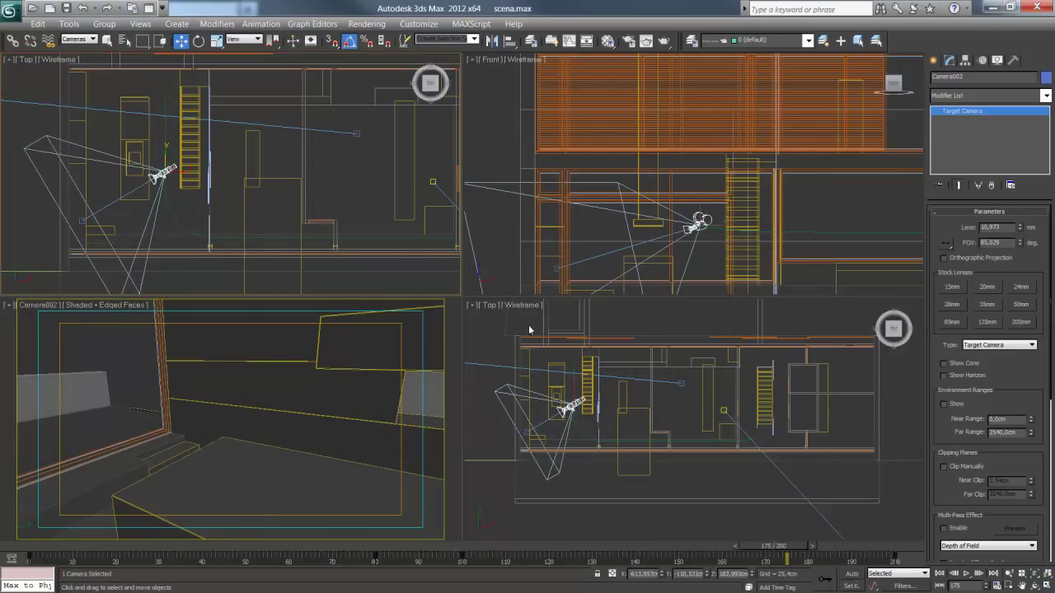
scroll(254, 152, down, 2)
scroll(254, 162, down, 3)
scroll(272, 169, down, 3)
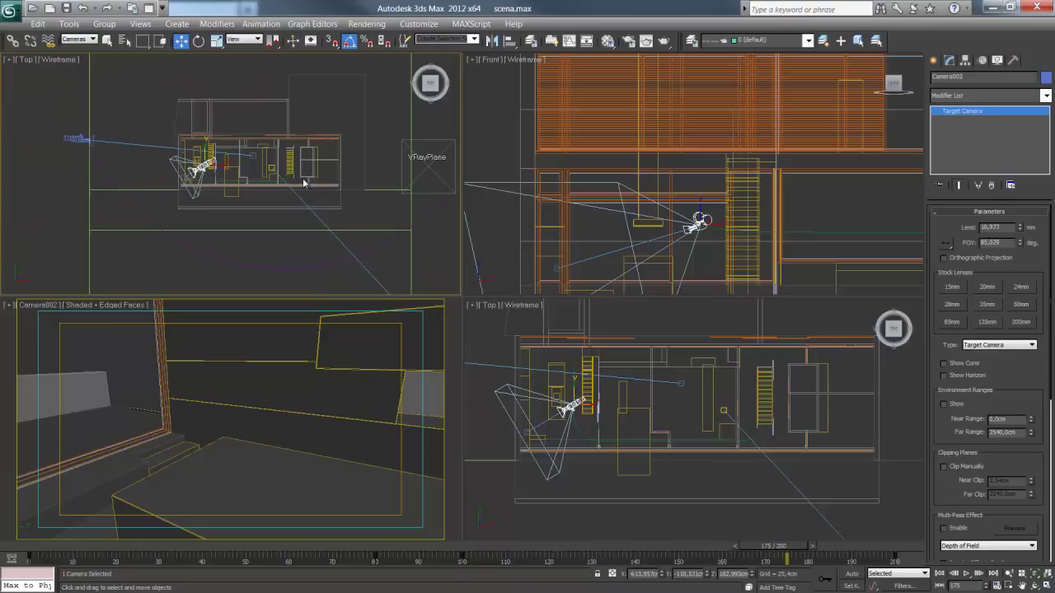
Assign a Path Constraint controller to Camera001's Position track in the Motion panel.
click(79, 138)
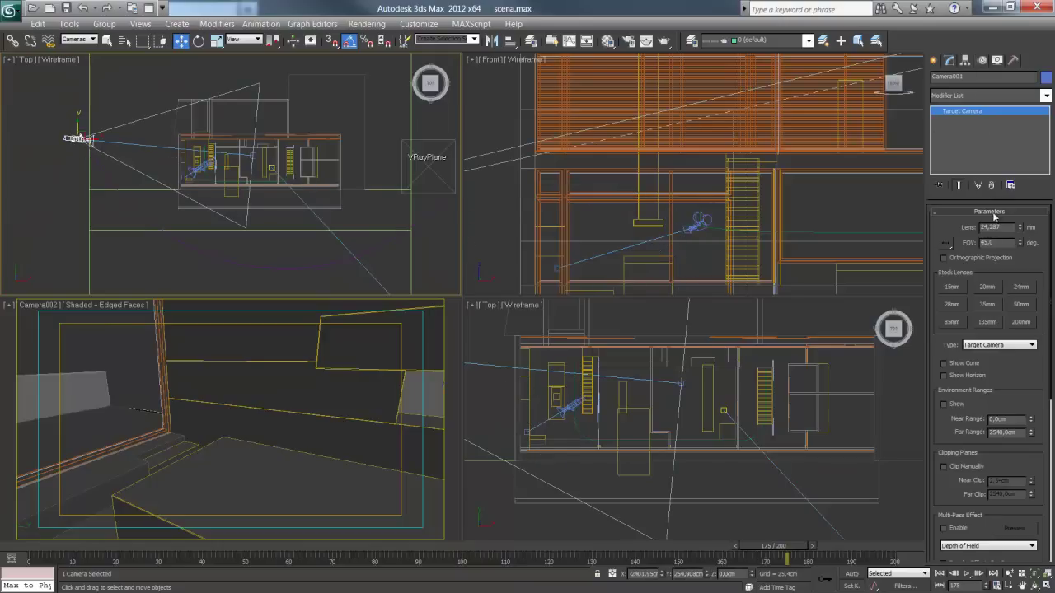
click(982, 62)
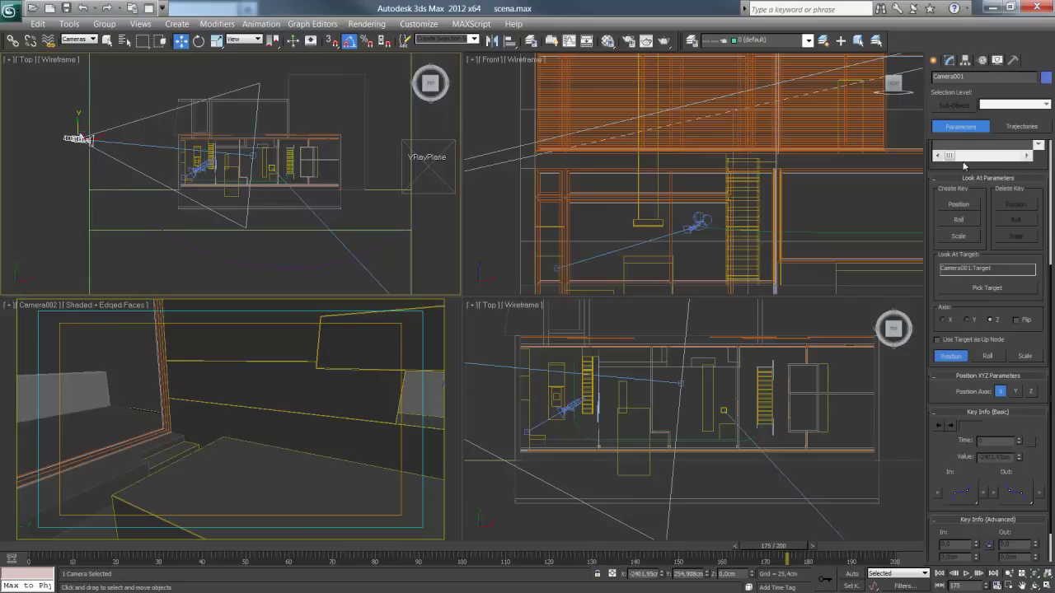
scroll(1014, 275, up, 3)
scroll(1014, 275, up, 2)
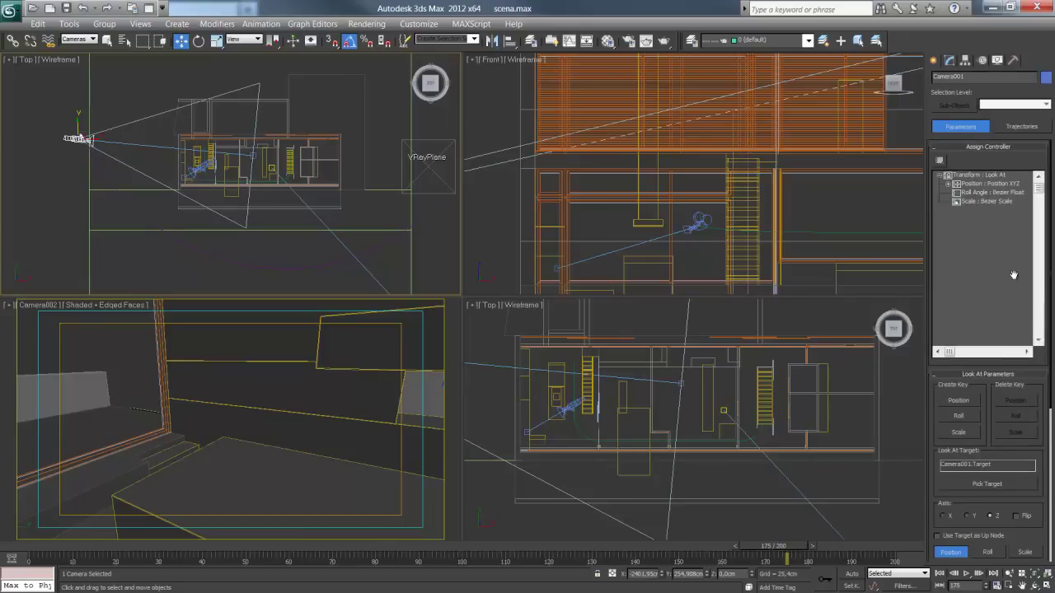
click(979, 185)
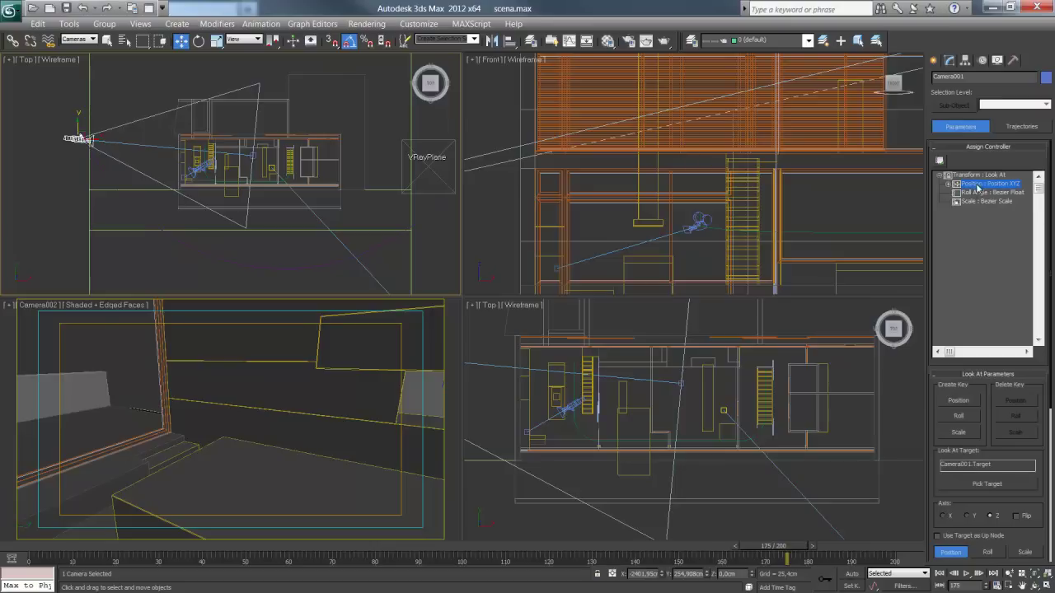
click(941, 161)
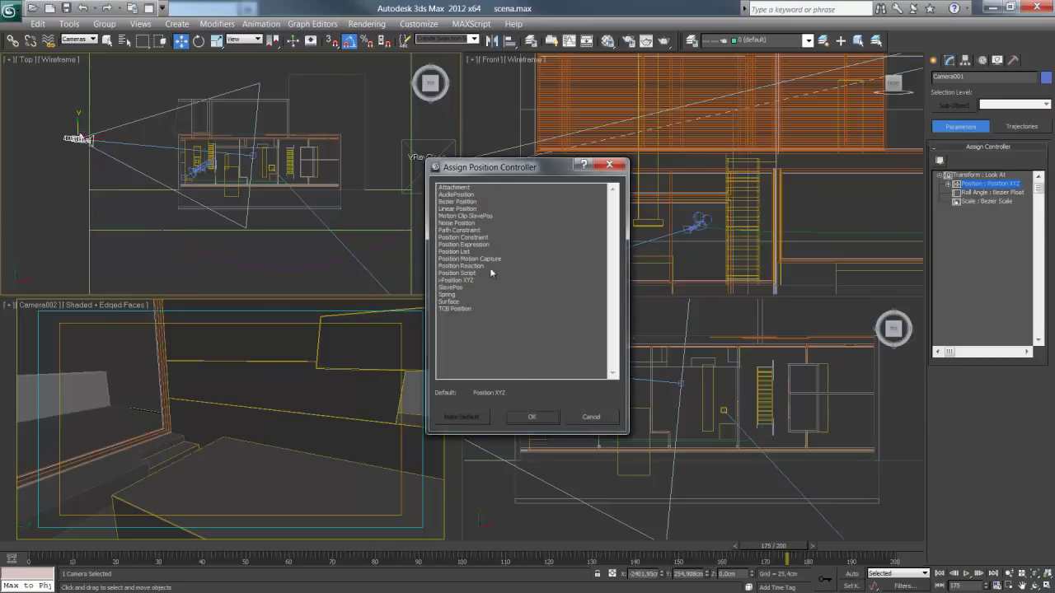
click(463, 231)
click(531, 418)
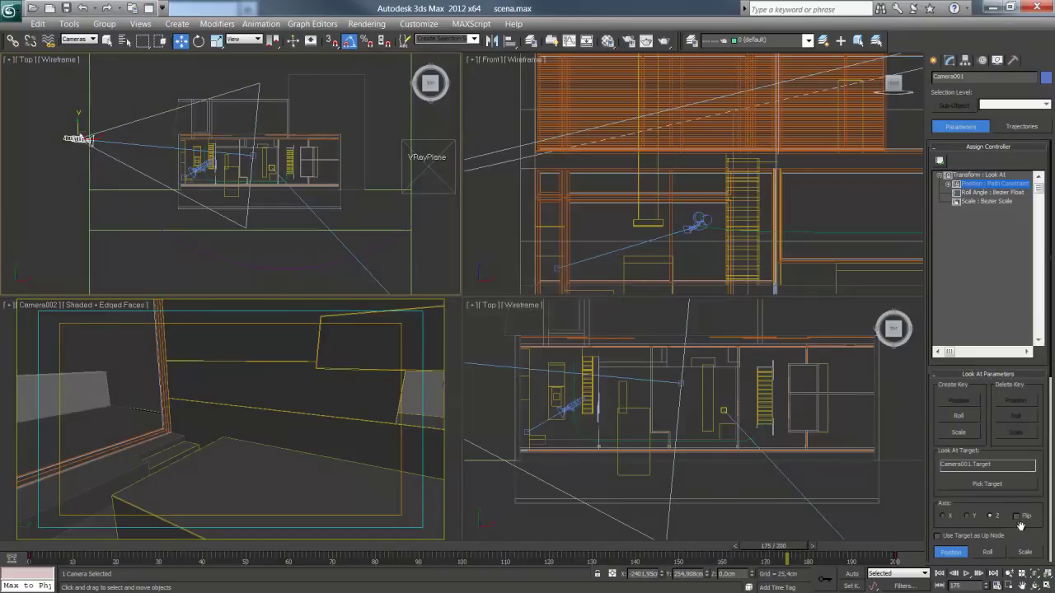
scroll(1024, 438, down, 5)
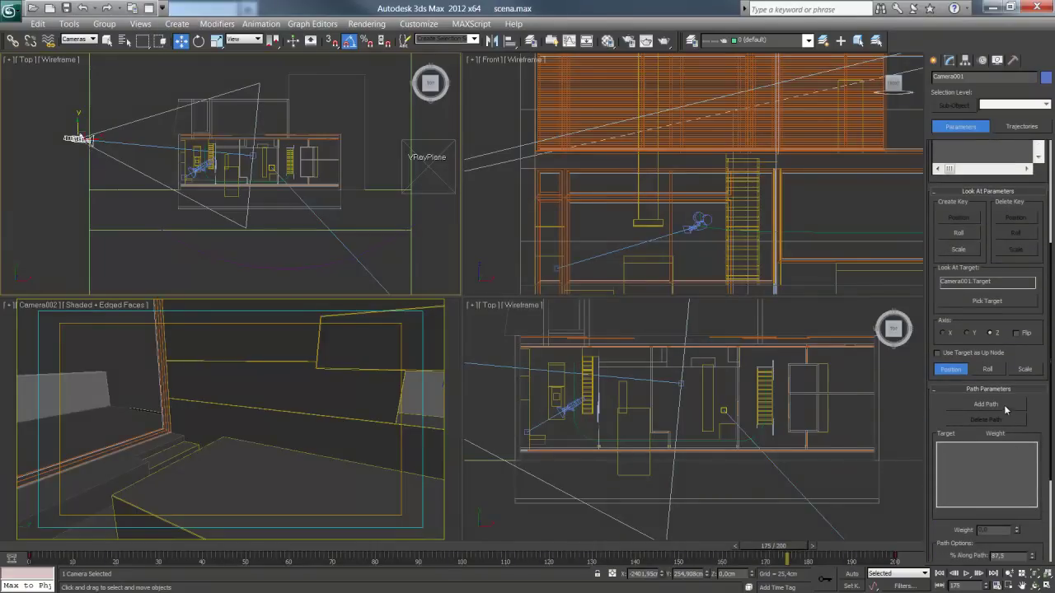
Attach Camera001's Path Constraint to the recorrido path spline, allowing all object types to be selected.
click(1005, 407)
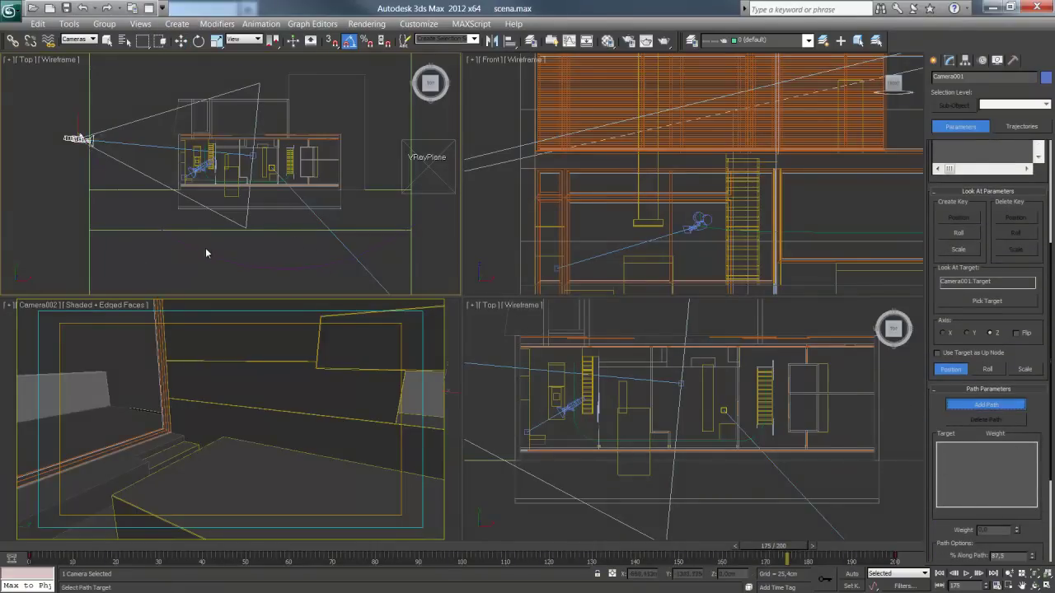
click(78, 39)
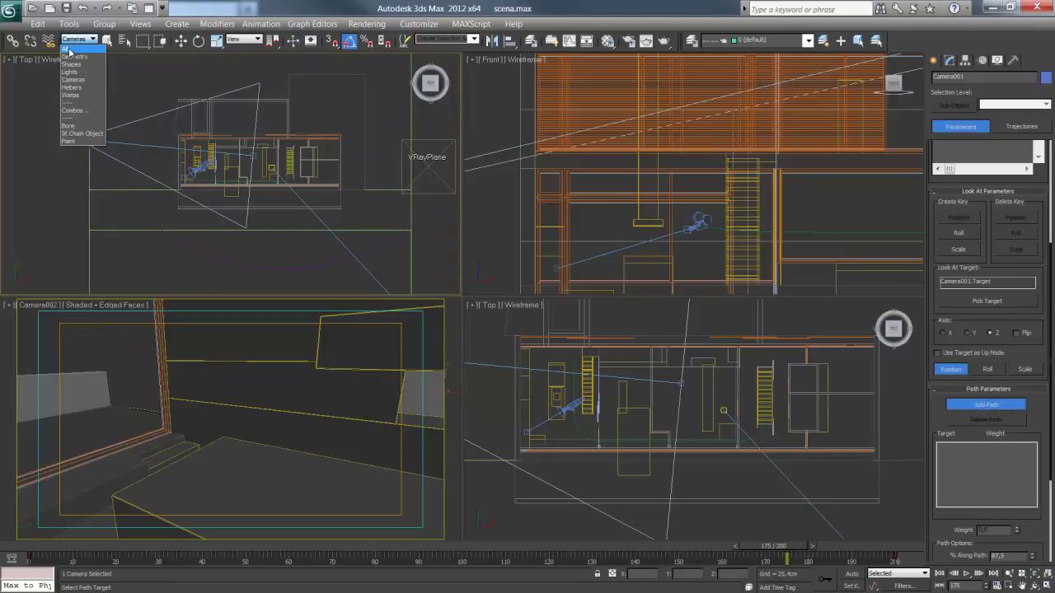
click(72, 51)
click(233, 264)
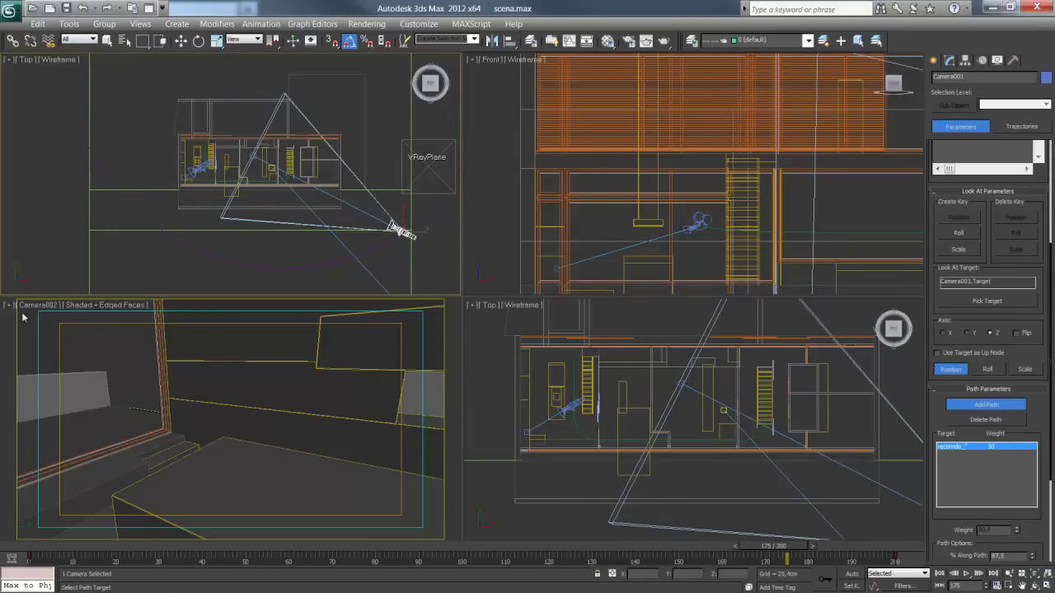
Switch the shaded viewport to Camera001 and rewind the animation to frame 0.
click(33, 312)
click(33, 308)
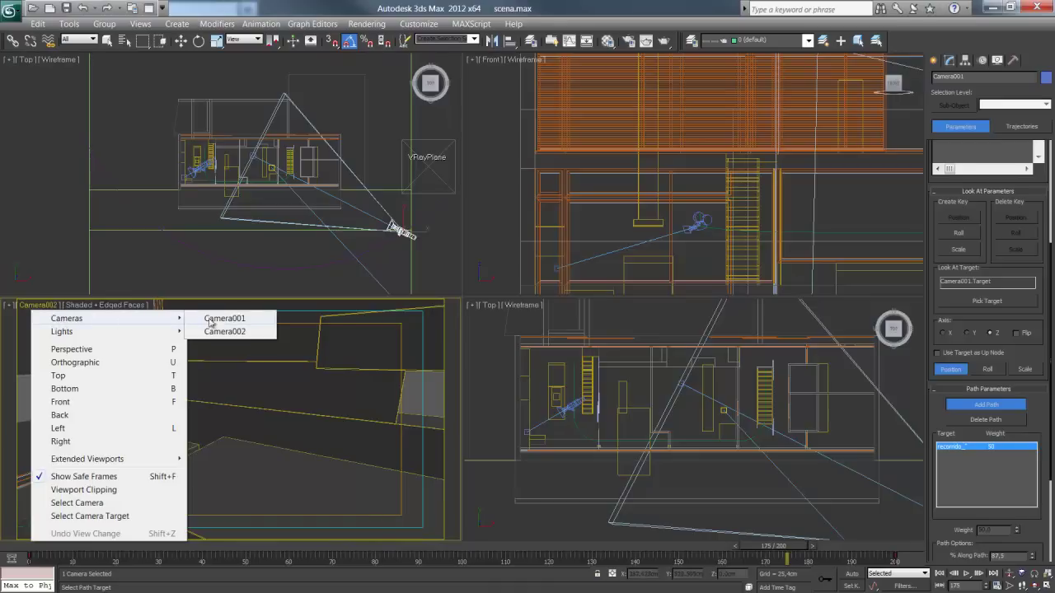
click(251, 321)
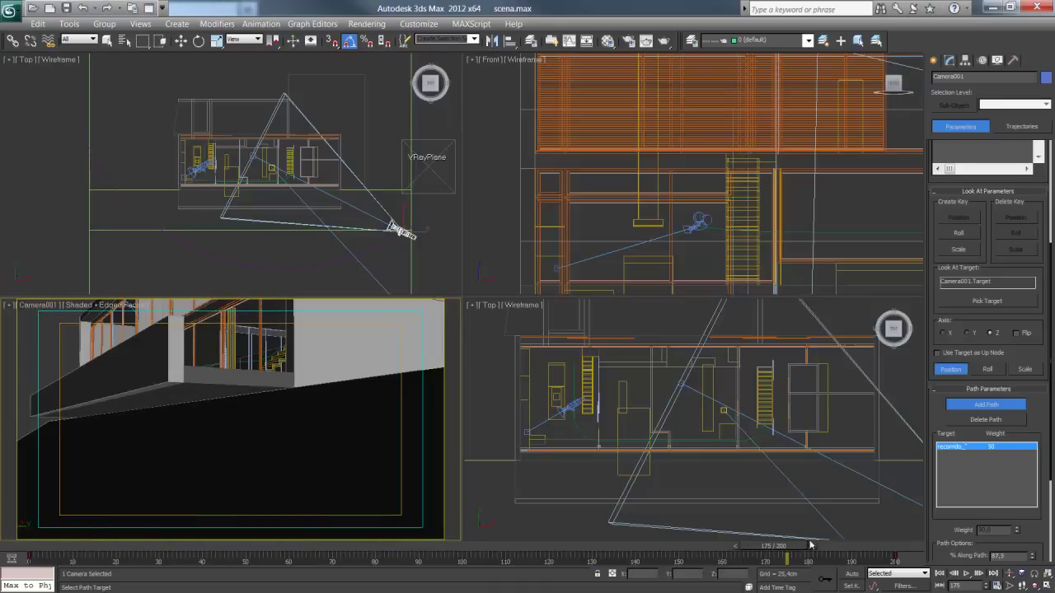
drag(787, 554, 26, 564)
At frame 0 with Auto Key on, key Camera001's lens at 20mm.
click(986, 404)
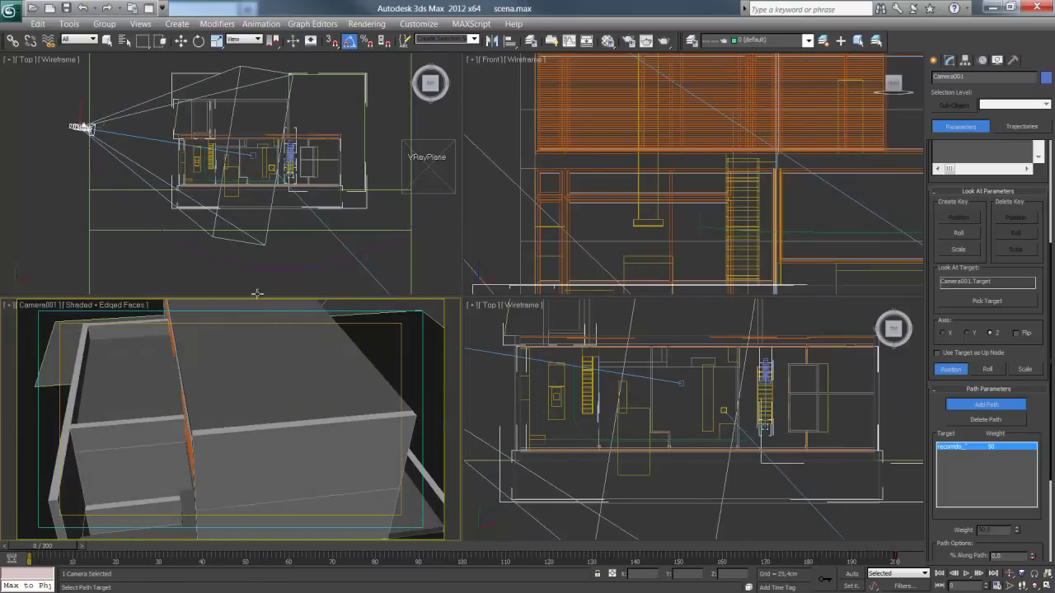
click(952, 62)
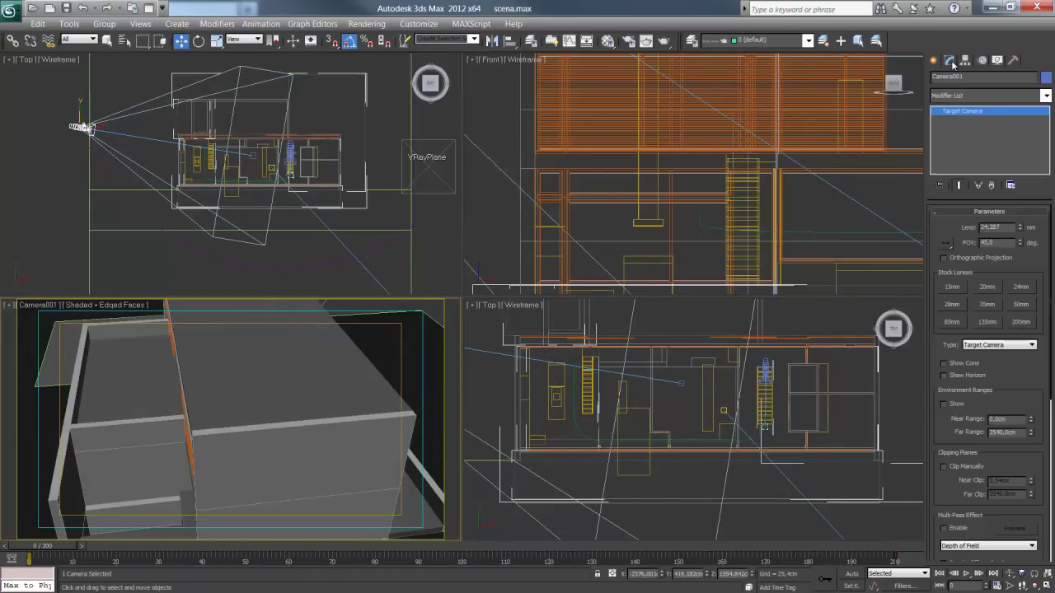
click(851, 576)
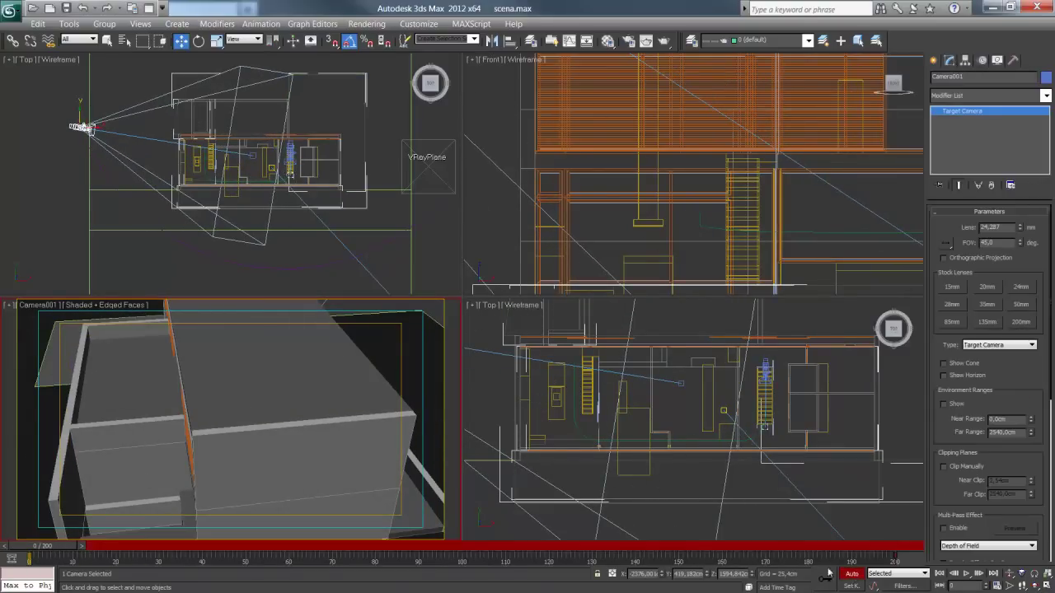
click(987, 287)
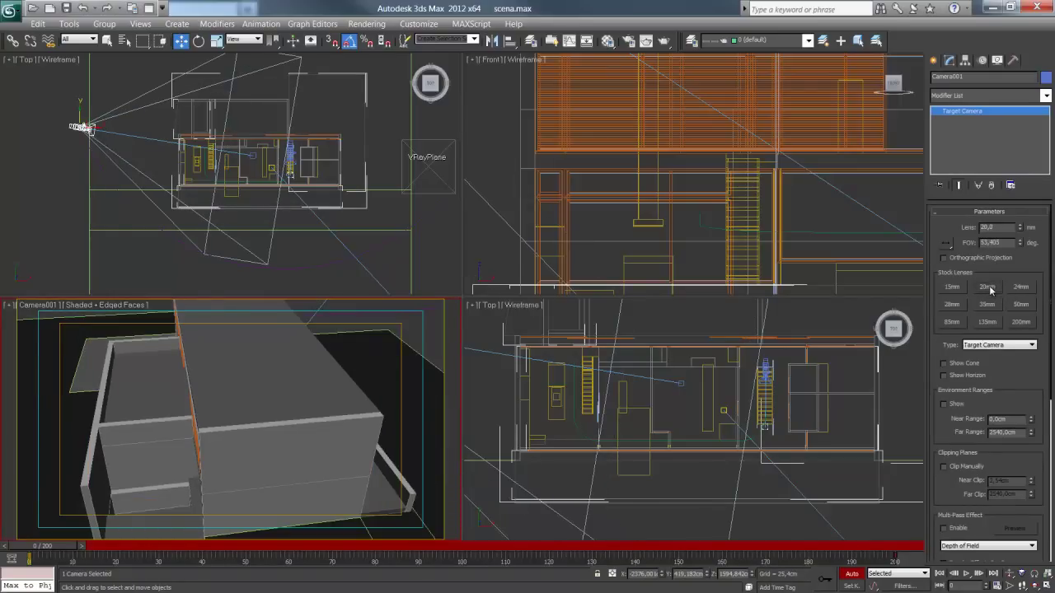
Key Camera001's lens at 10mm on frame 62, preview to frame 133, then turn Auto Key off.
drag(56, 548, 315, 550)
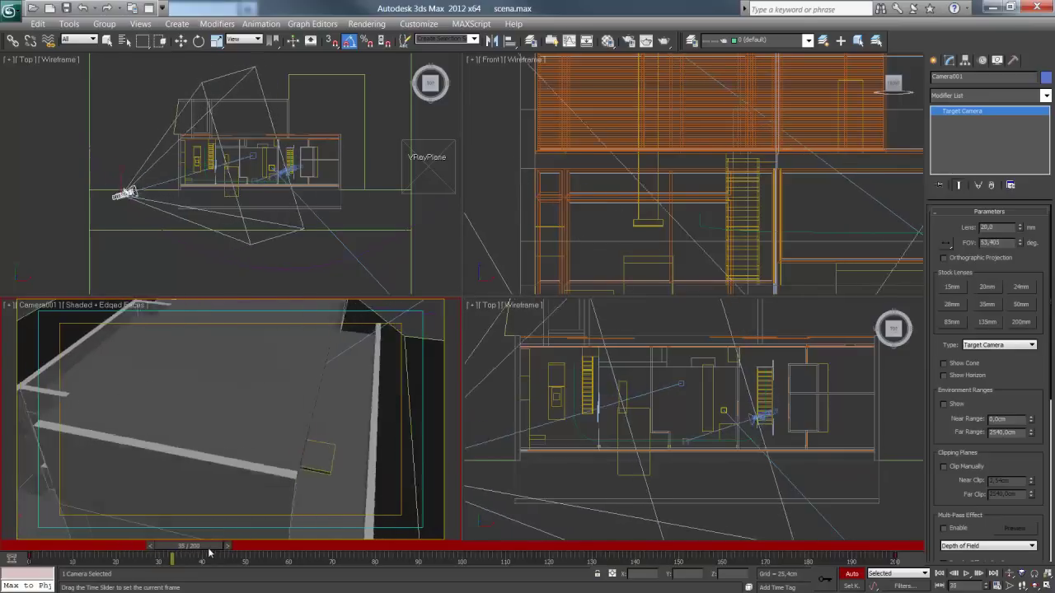
key(w)
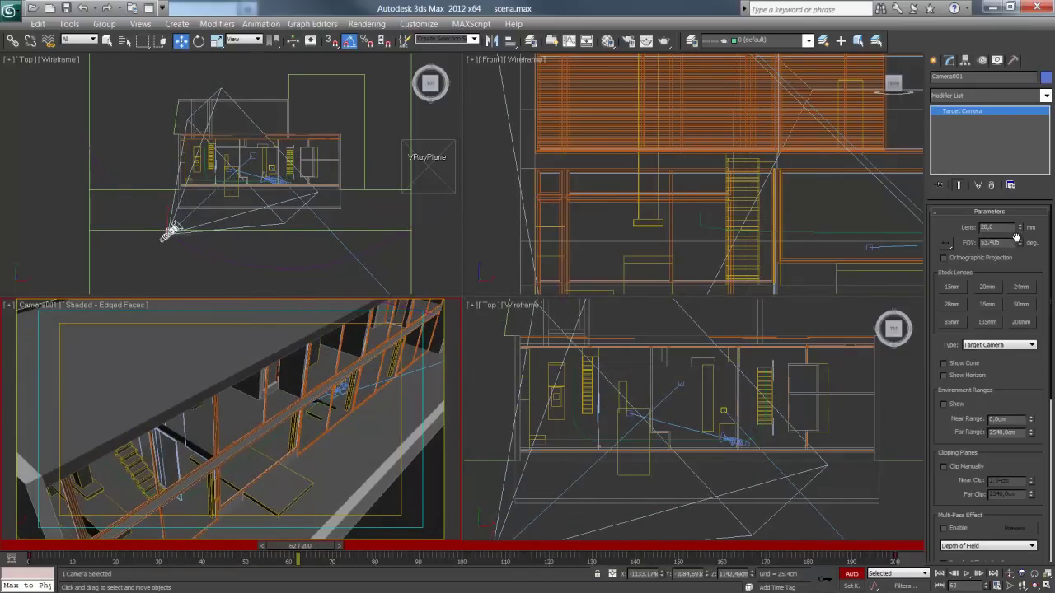
click(959, 288)
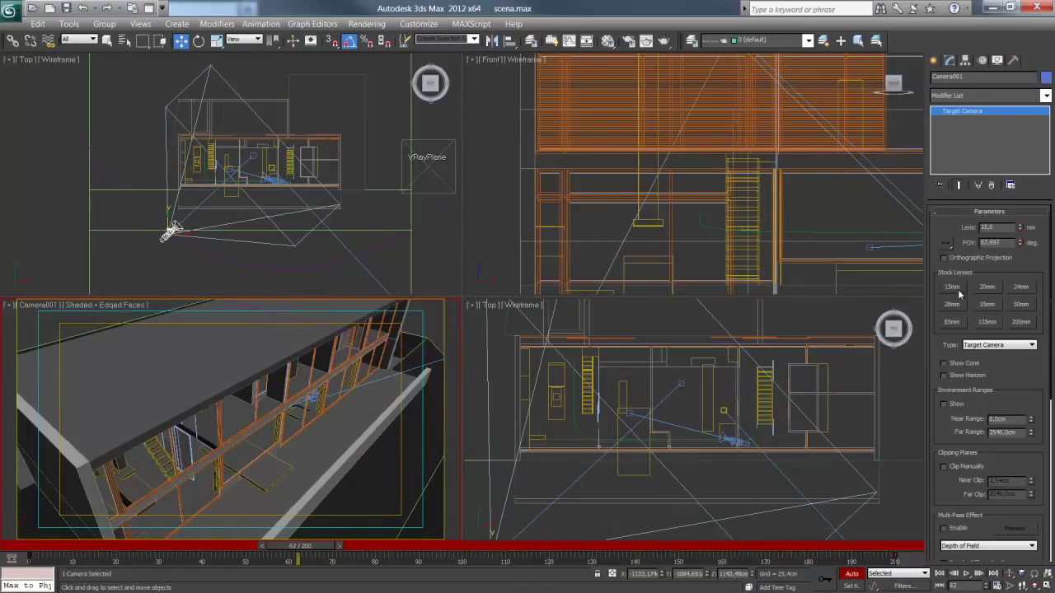
drag(998, 228, 955, 225)
text(0)
key(Return)
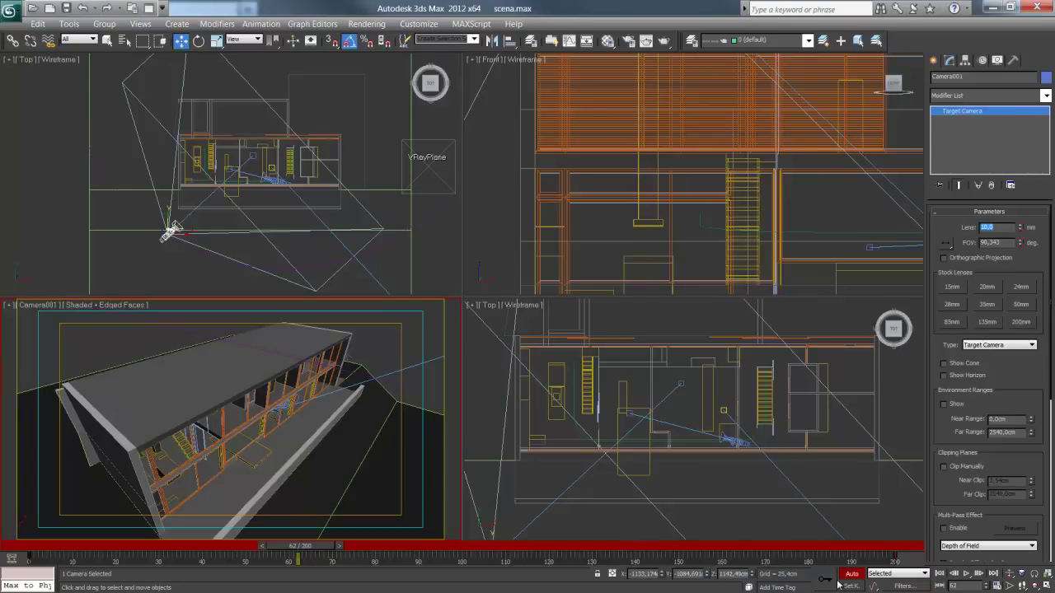
mouse_move(317, 548)
mouse_down()
mouse_move(622, 551)
mouse_move(927, 579)
mouse_up()
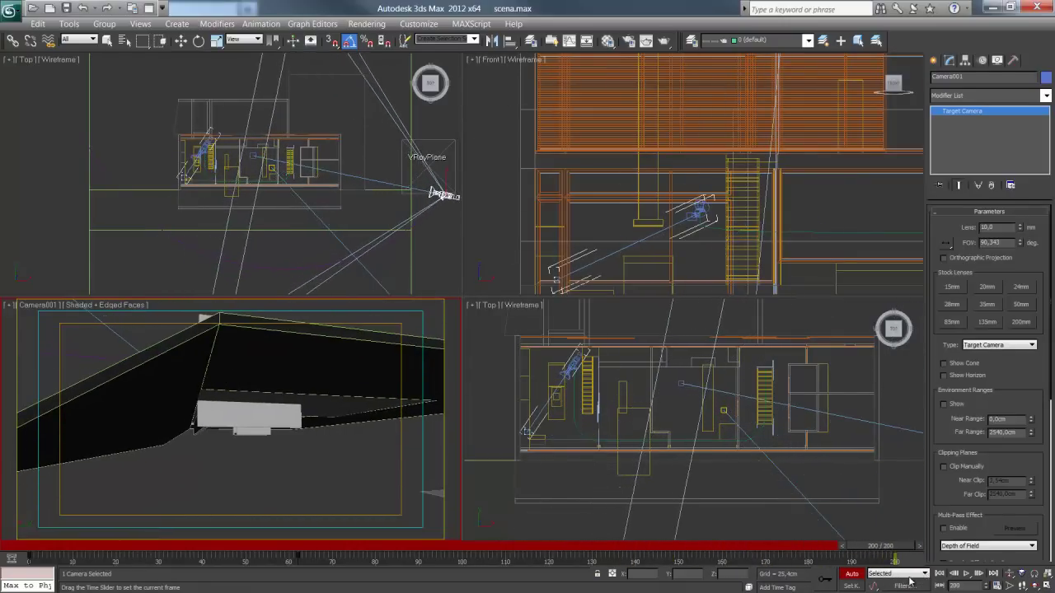
key(w)
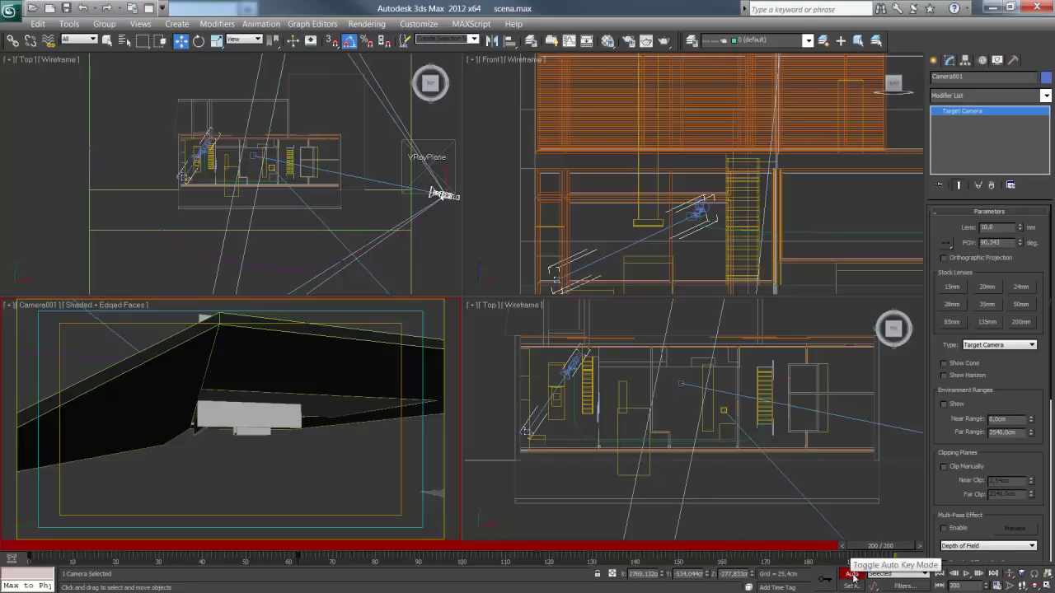
click(853, 574)
Shrink the recorrido_ arc path around the house with Uniform Scale.
click(290, 269)
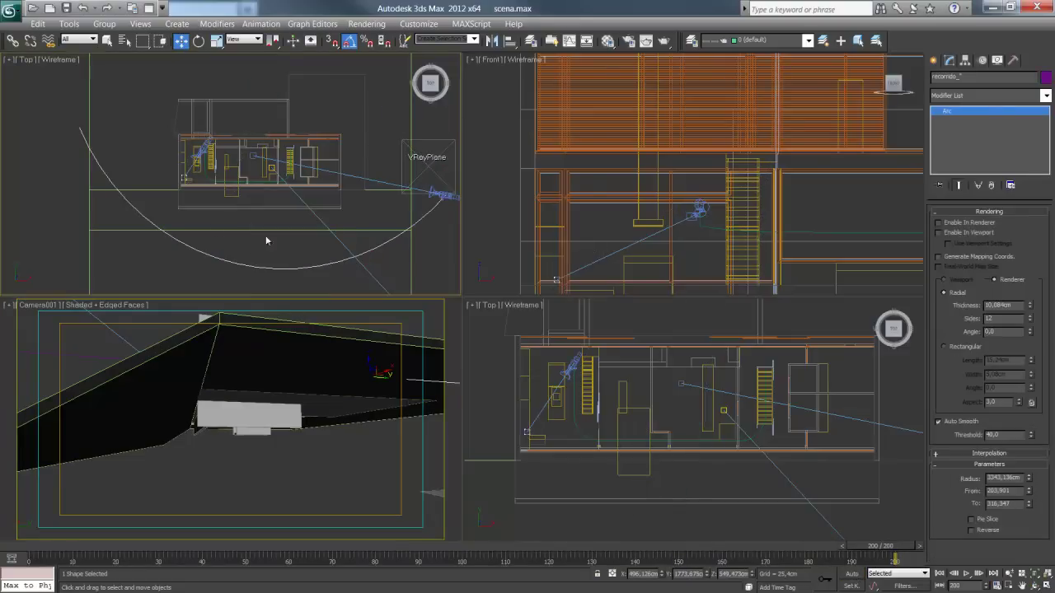
click(934, 61)
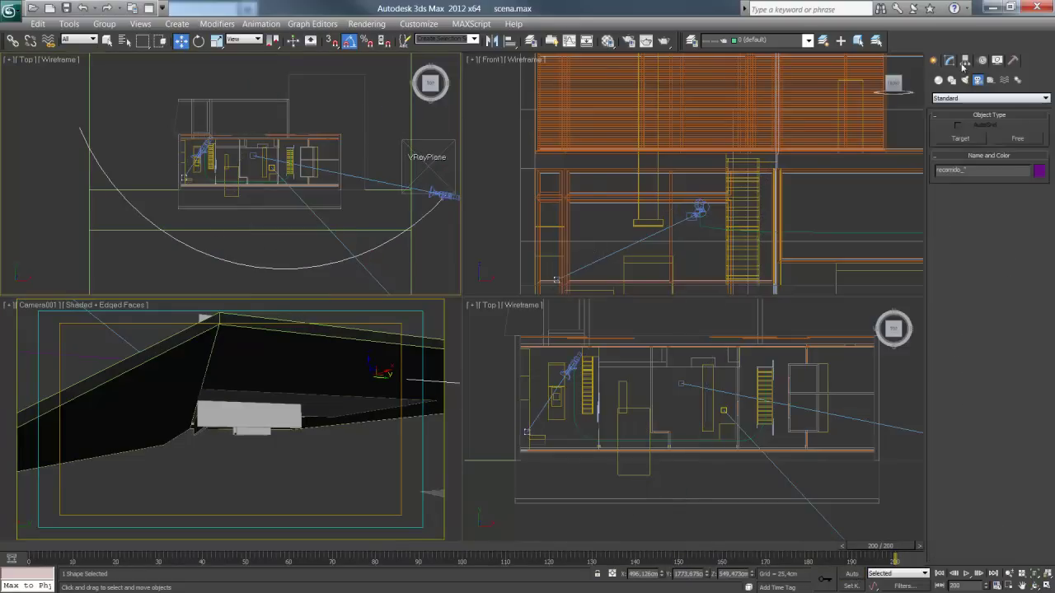
click(216, 40)
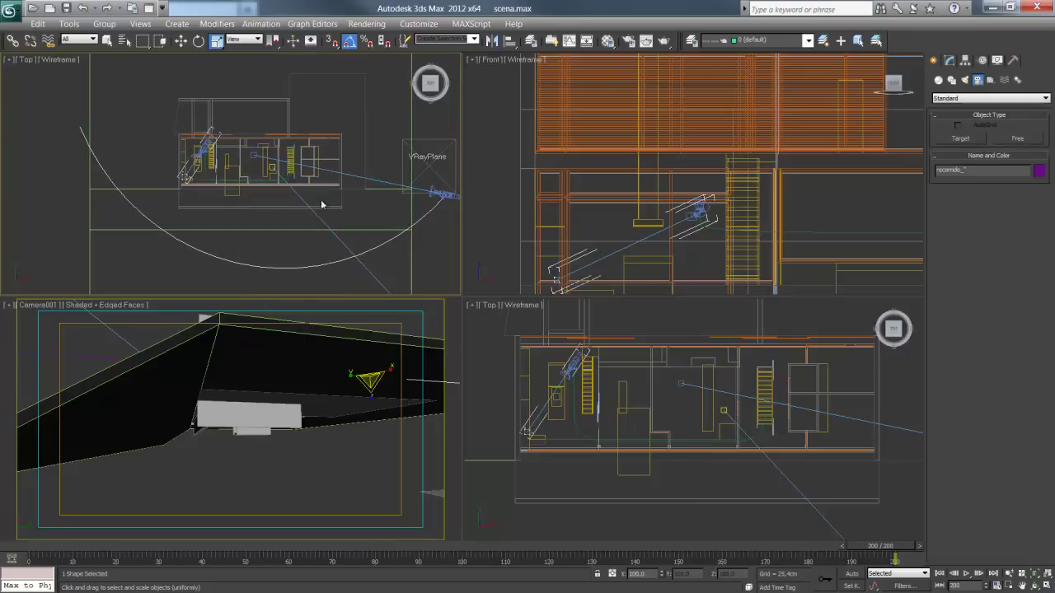
drag(299, 269, 290, 282)
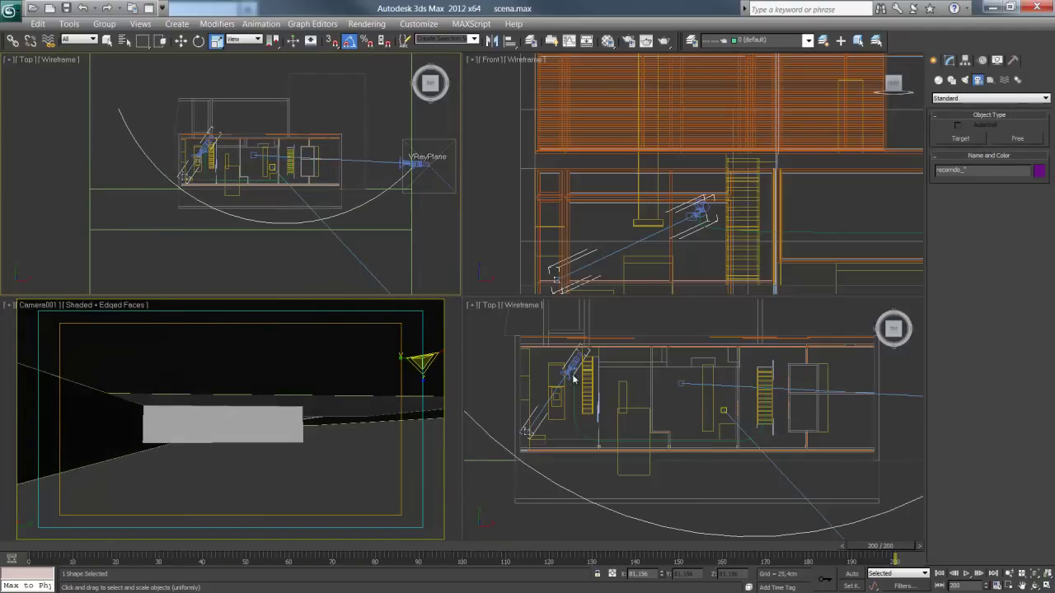
scroll(669, 233, down, 5)
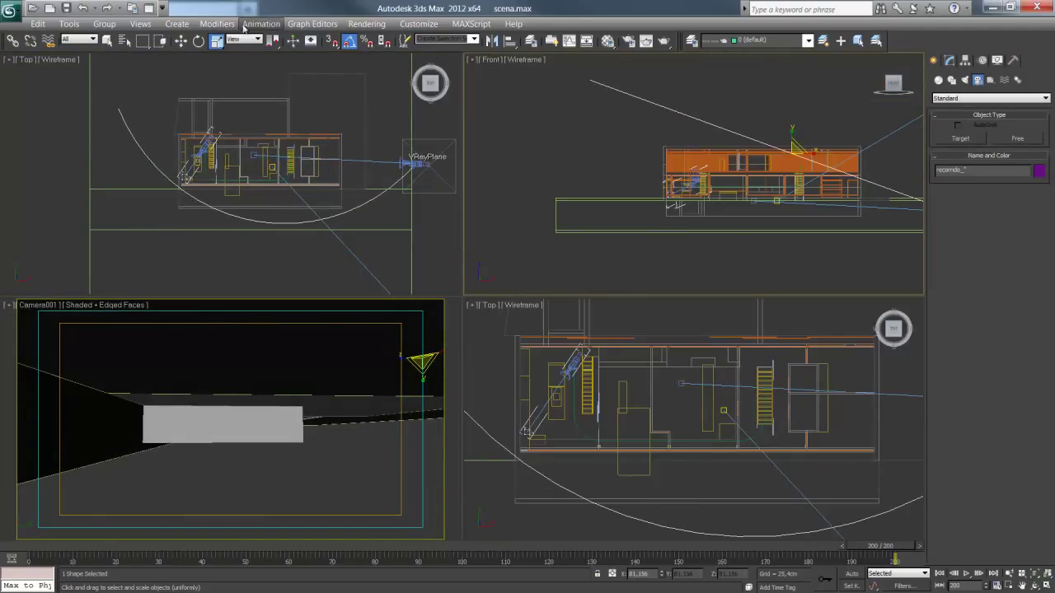
Raise the arc path higher above the ground in the Front view.
click(181, 41)
middle_drag(772, 147, 641, 177)
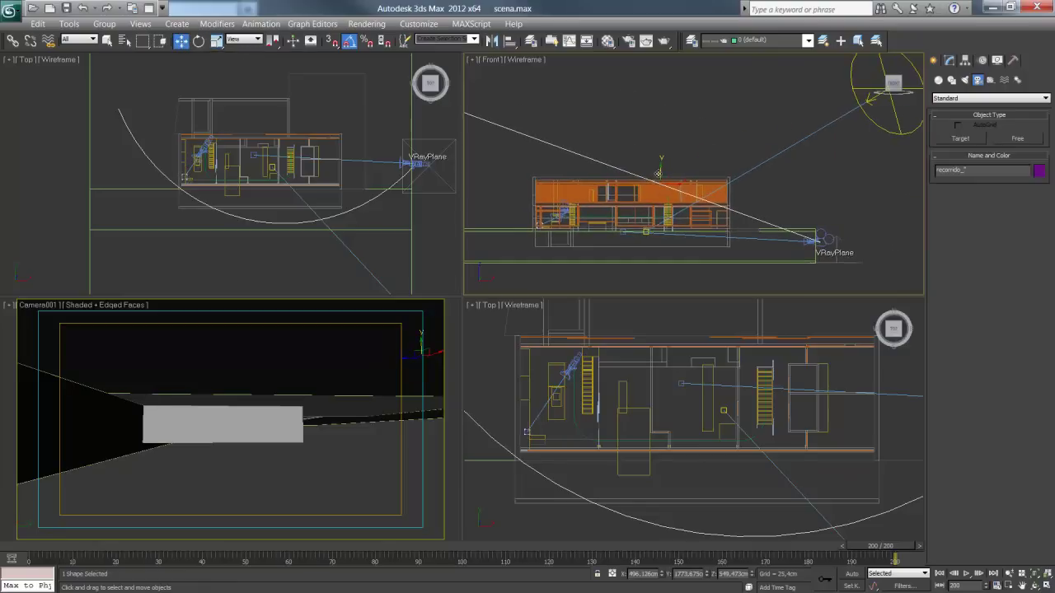
drag(657, 174, 661, 149)
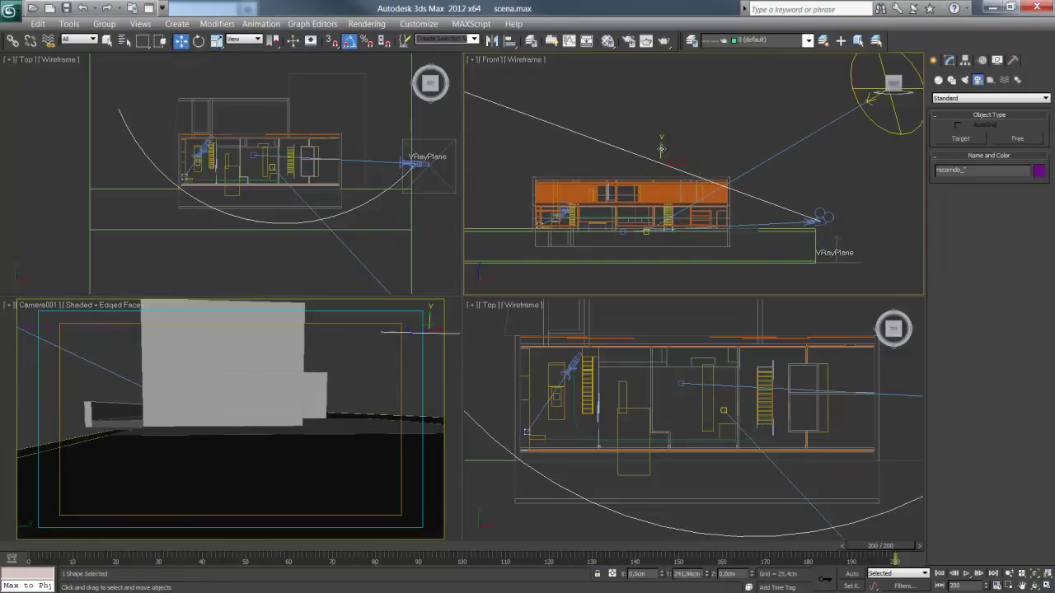
Rotate the arc path around the house in the Top view, then deselect it.
middle_click(268, 84)
click(199, 41)
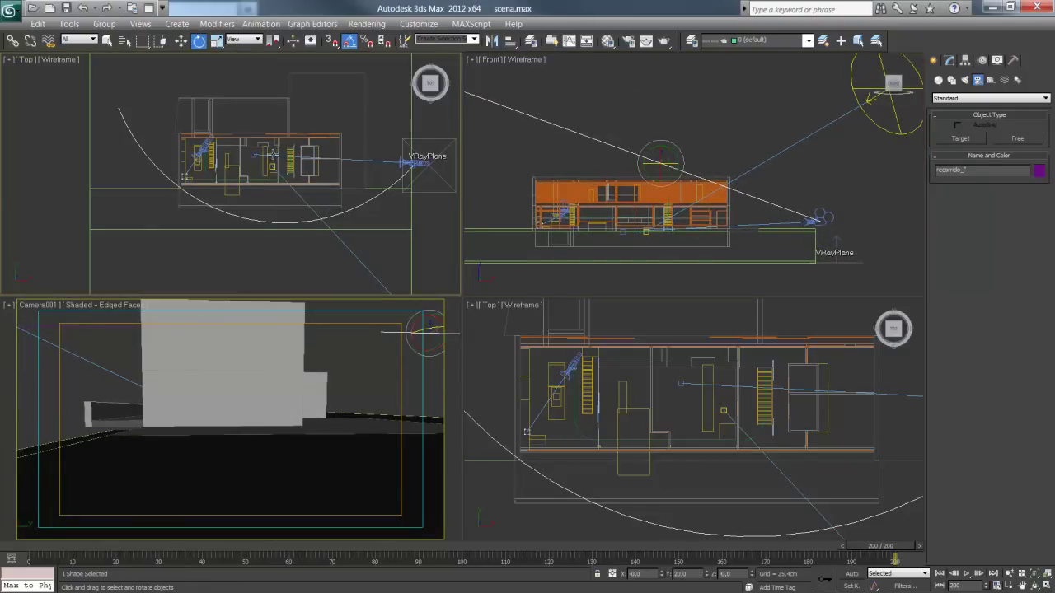
scroll(278, 200, down, 5)
drag(271, 123, 276, 132)
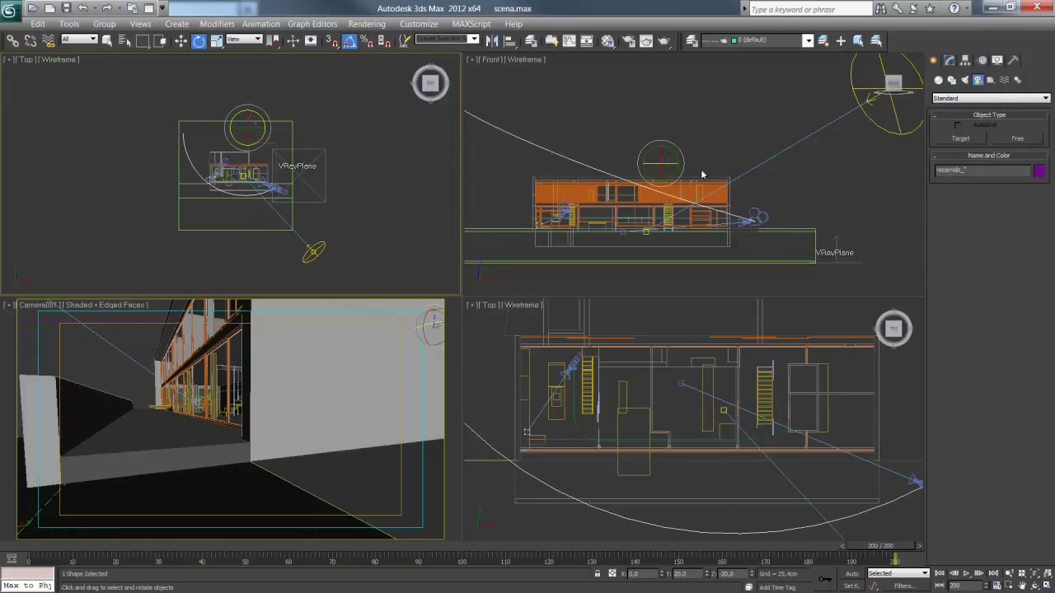
click(950, 61)
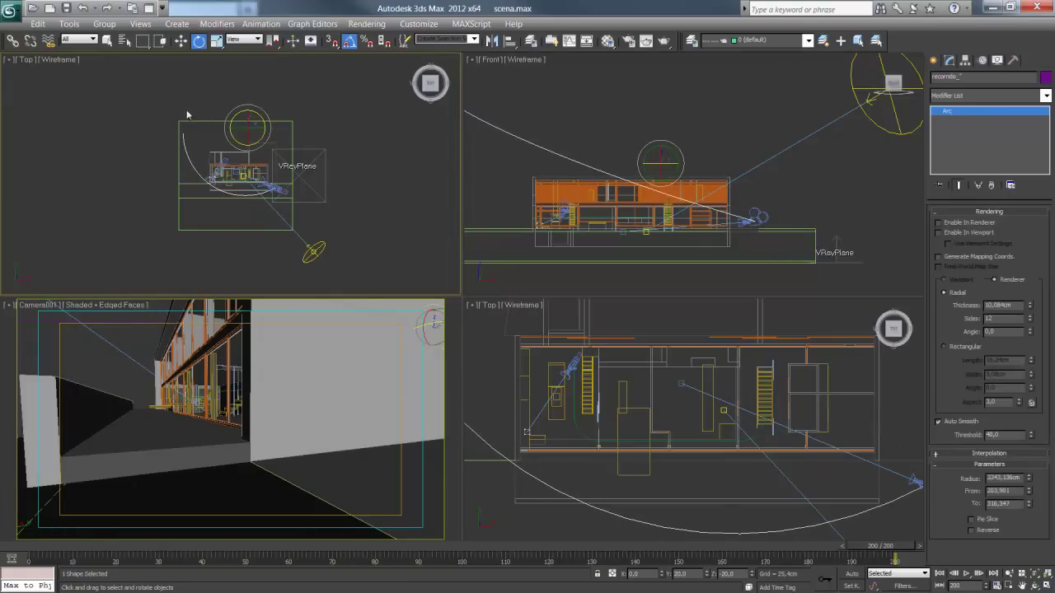
click(345, 203)
scroll(296, 189, up, 3)
scroll(260, 176, up, 4)
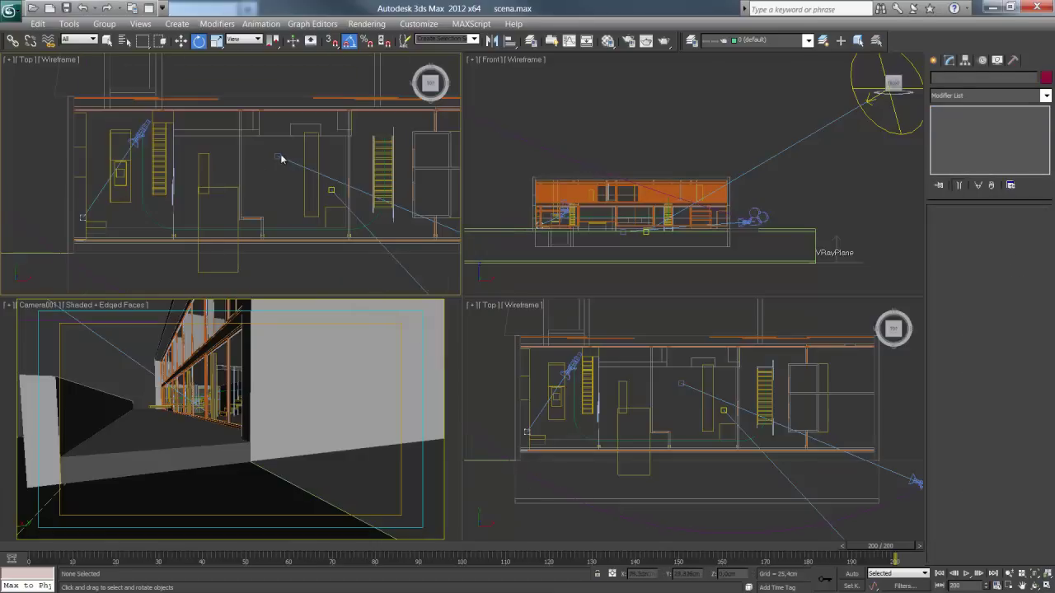
With Auto Key on, move Camera001.Target to a new position at frame 200.
click(277, 156)
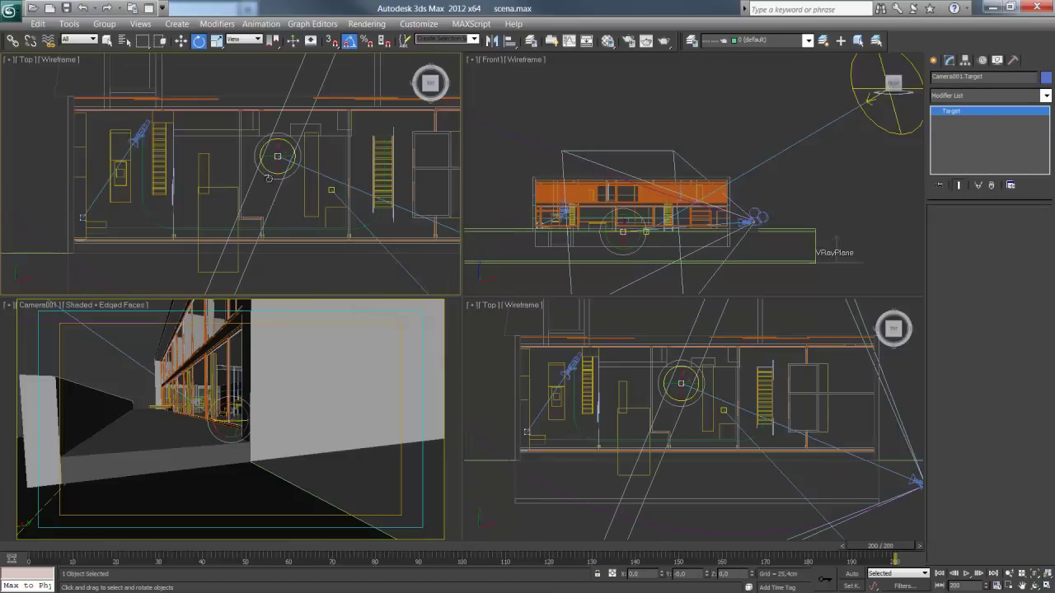
click(181, 41)
click(854, 575)
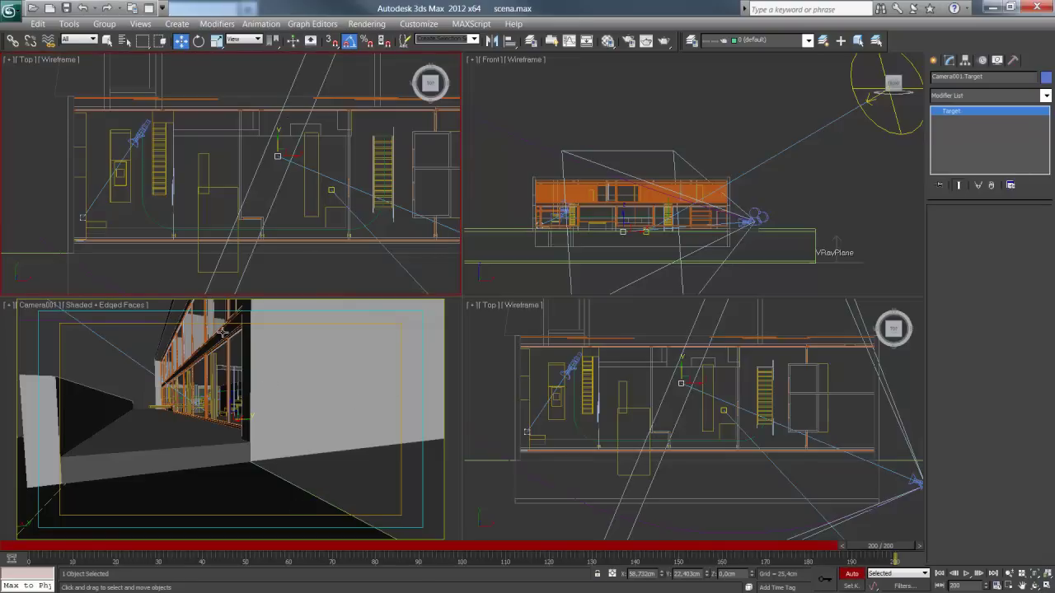
mouse_move(222, 332)
mouse_down()
mouse_move(234, 345)
mouse_move(247, 423)
mouse_move(298, 418)
mouse_up()
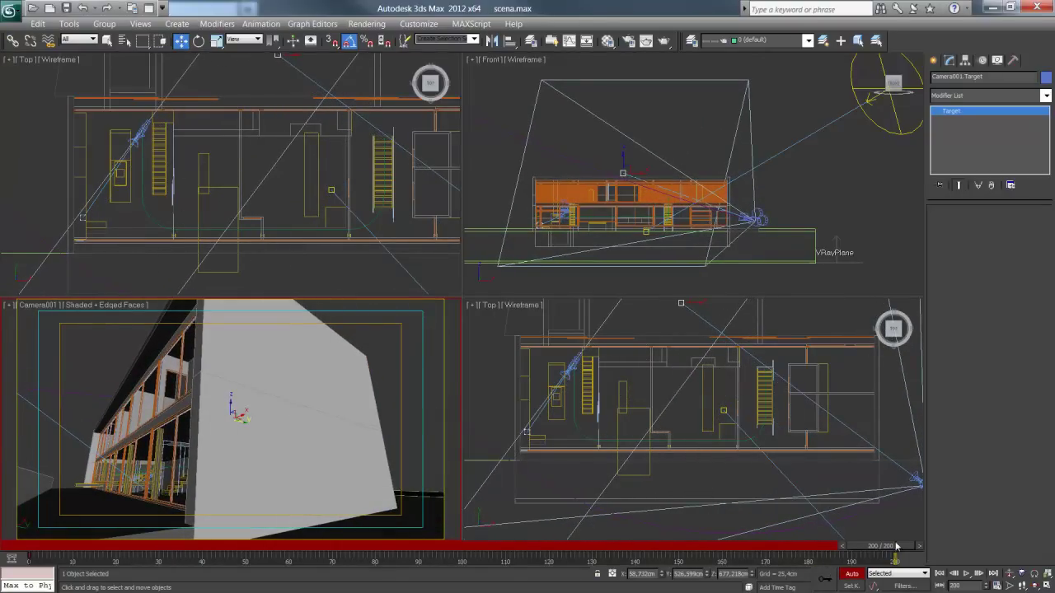
Reposition and lift the target at frame 0, preview the move, and turn Auto Key off.
click(920, 546)
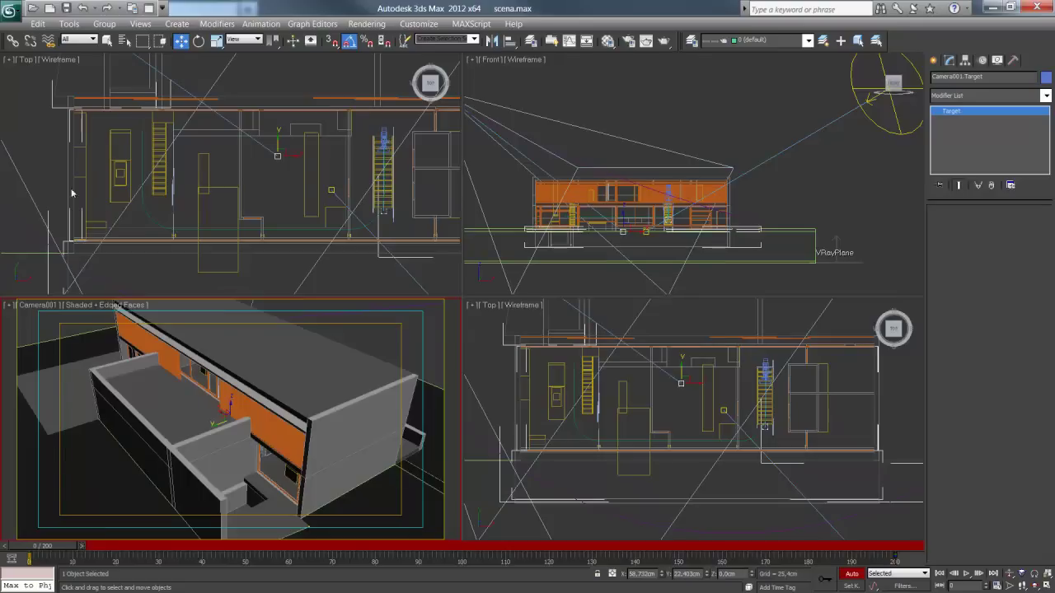
click(278, 156)
drag(278, 146, 277, 172)
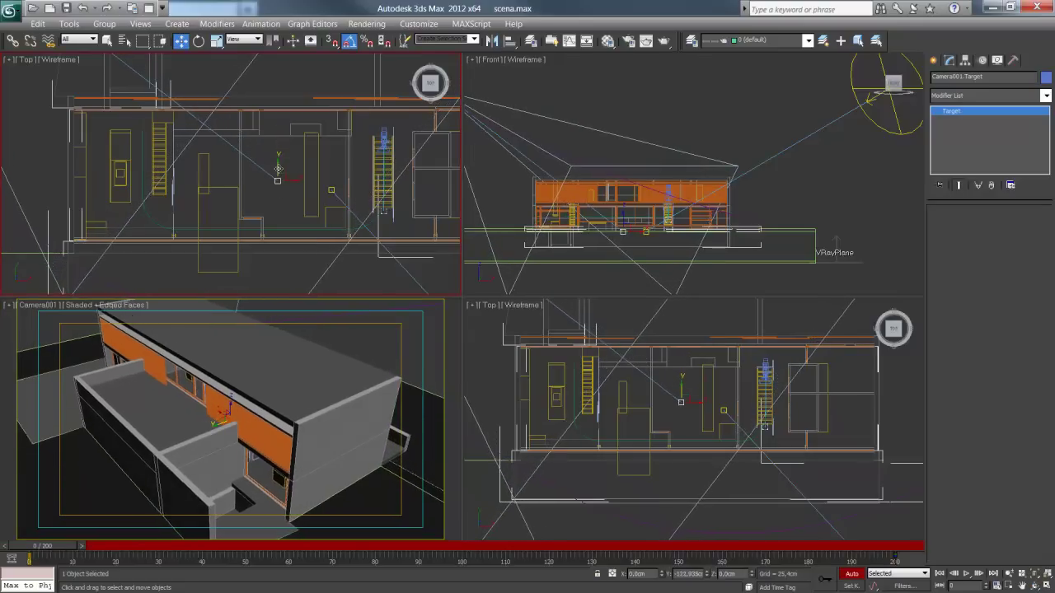
scroll(684, 218, down, 2)
mouse_move(645, 200)
mouse_down()
mouse_move(646, 169)
mouse_move(645, 181)
mouse_up()
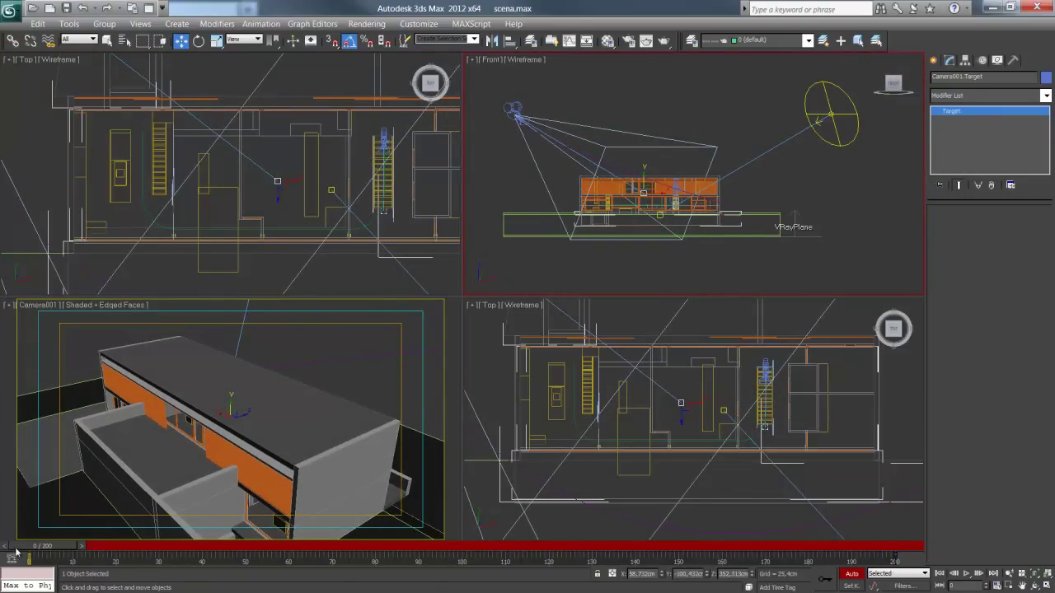
drag(16, 548, 572, 537)
key(w)
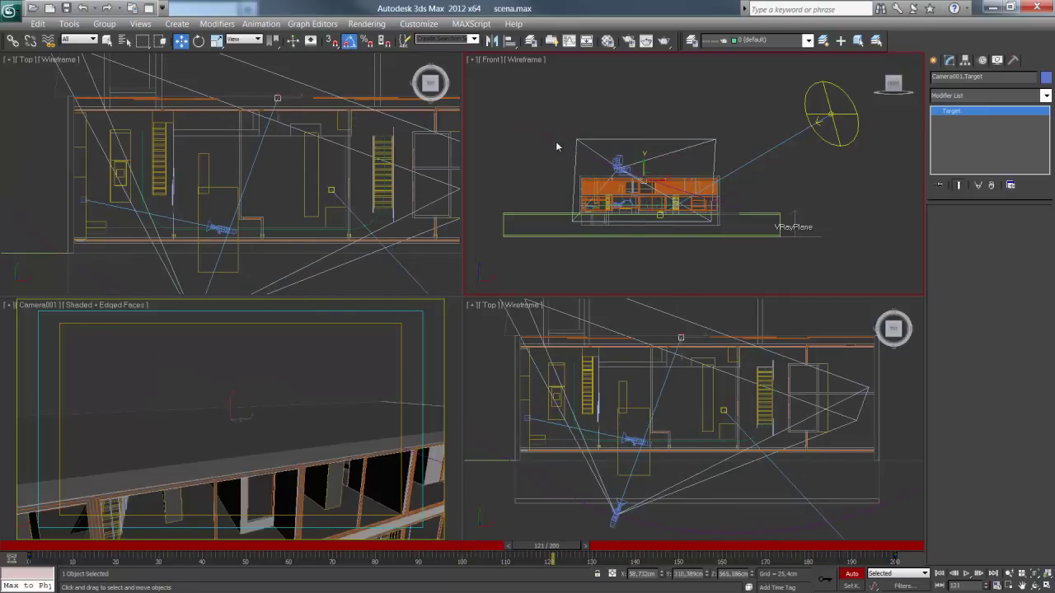
click(853, 574)
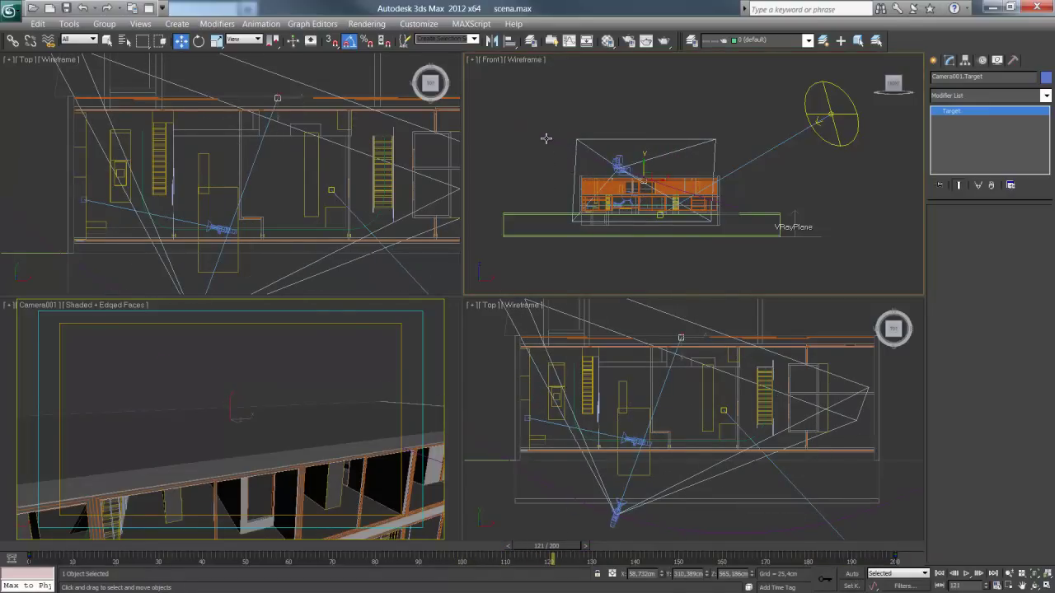
click(546, 142)
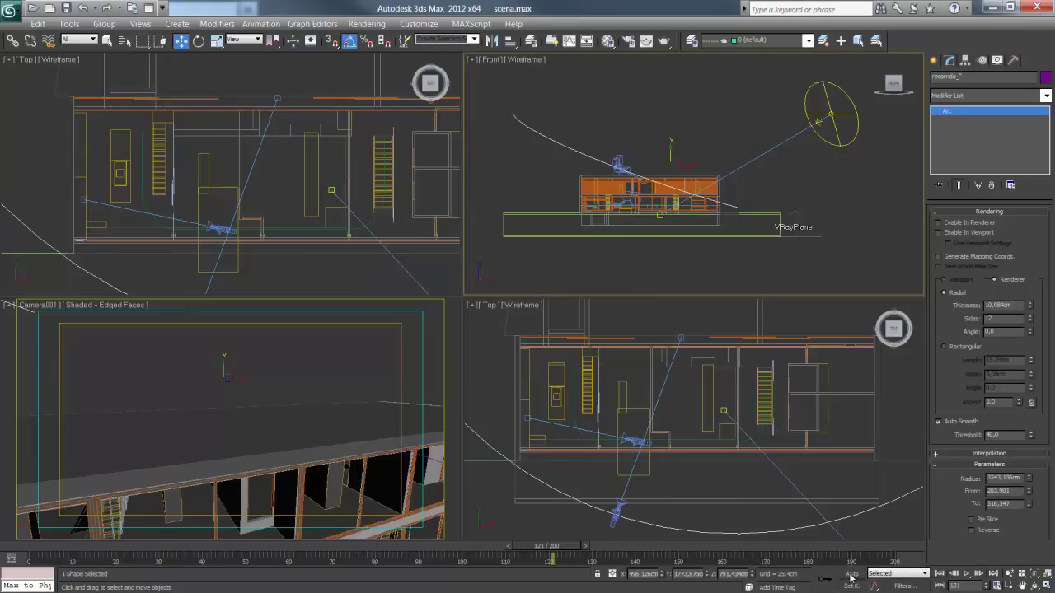
Lower the recorrido_ arc path in the Front view and tilt it slightly with Rotate.
click(966, 212)
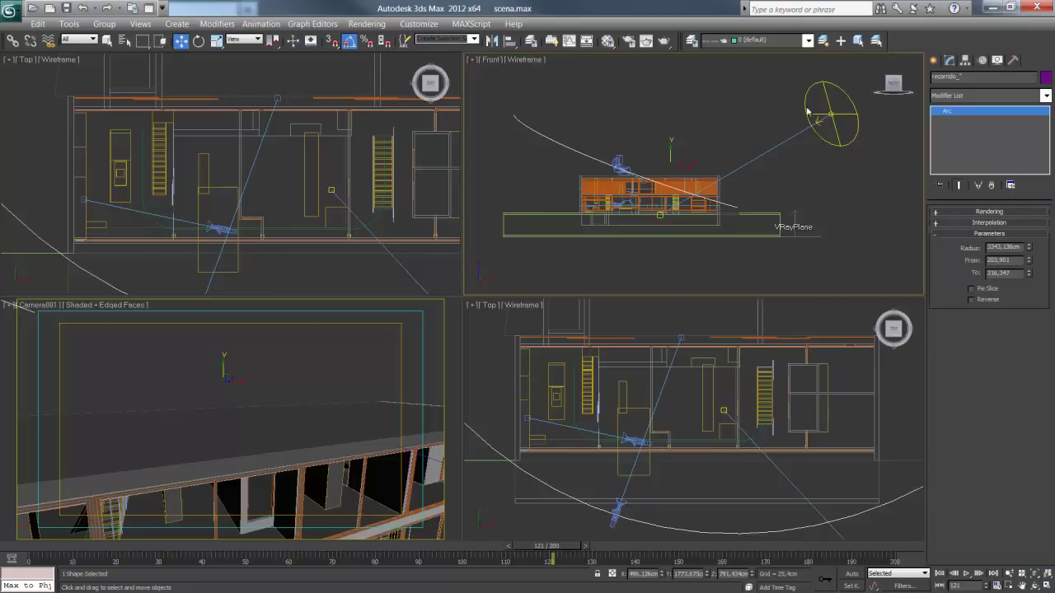
drag(674, 159, 672, 170)
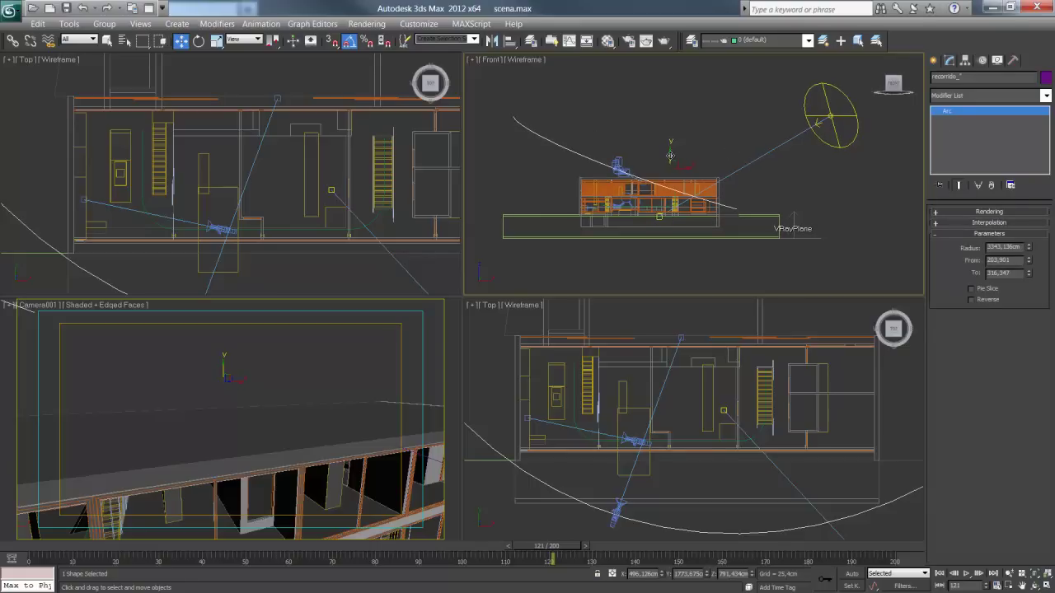
click(199, 41)
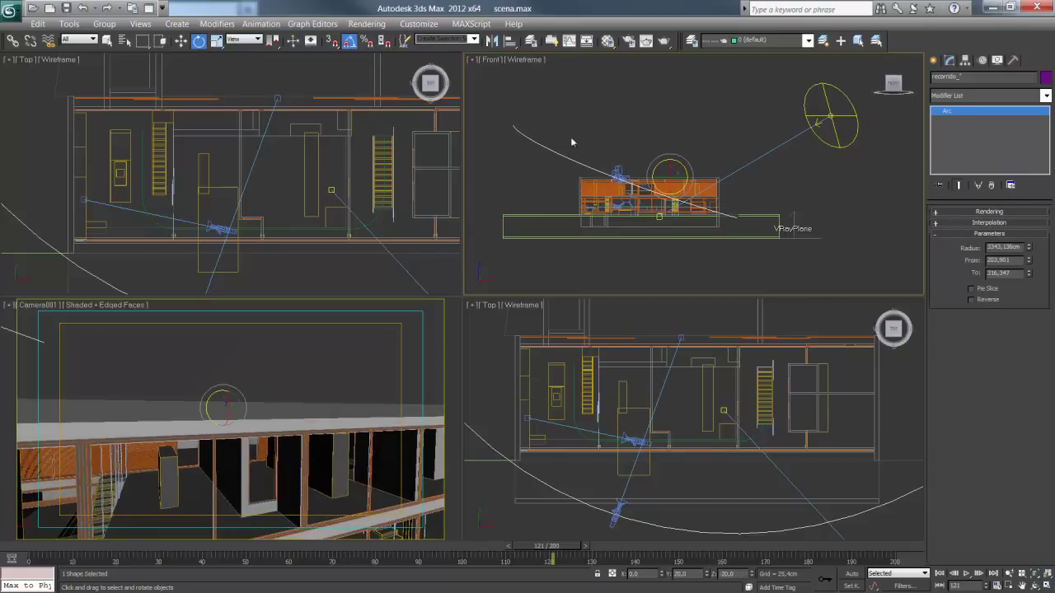
drag(691, 162, 695, 153)
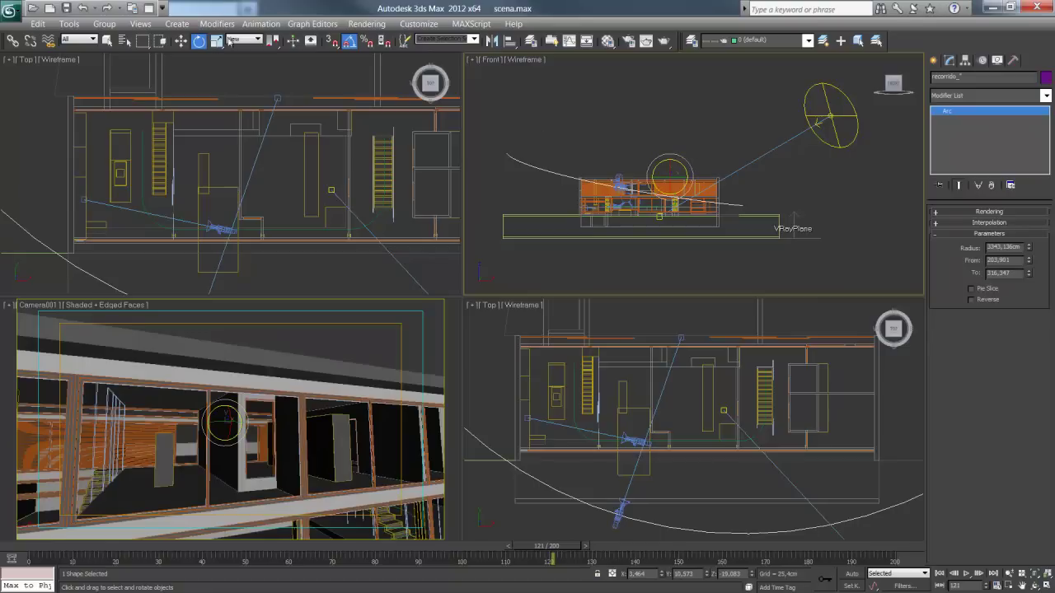
click(180, 41)
Convert the recorrido_ arc to an Editable Spline and enter Vertex mode.
right_click(562, 172)
mouse_move(586, 298)
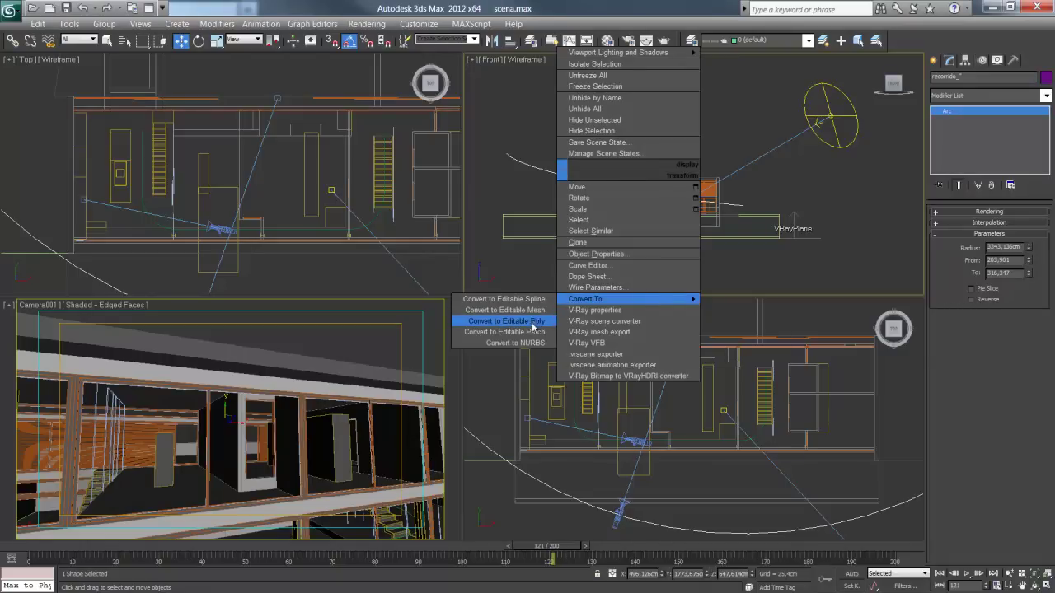
click(536, 299)
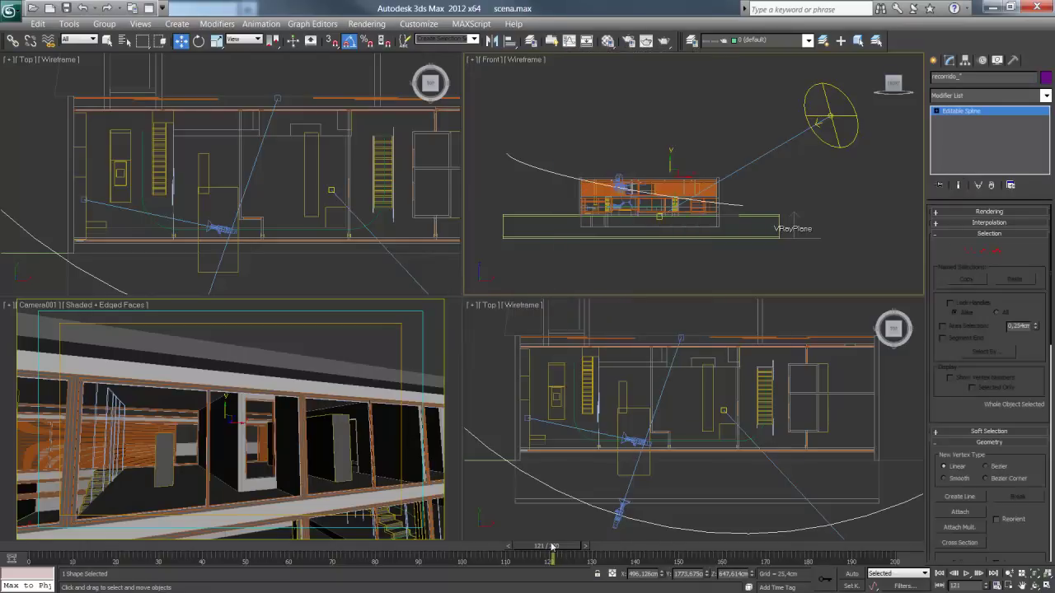
drag(546, 546, 765, 547)
key(w)
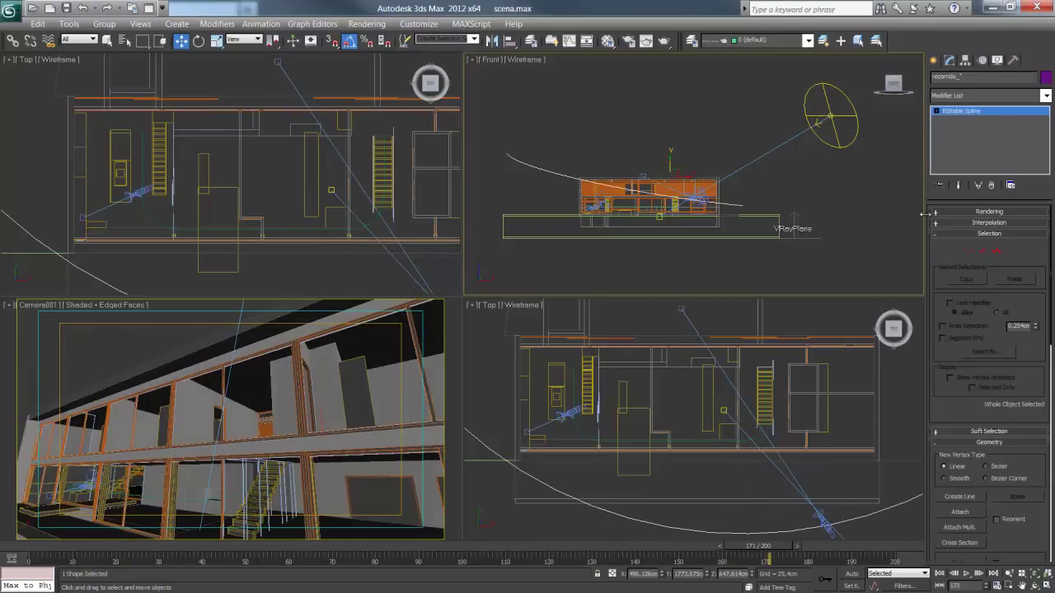
click(970, 251)
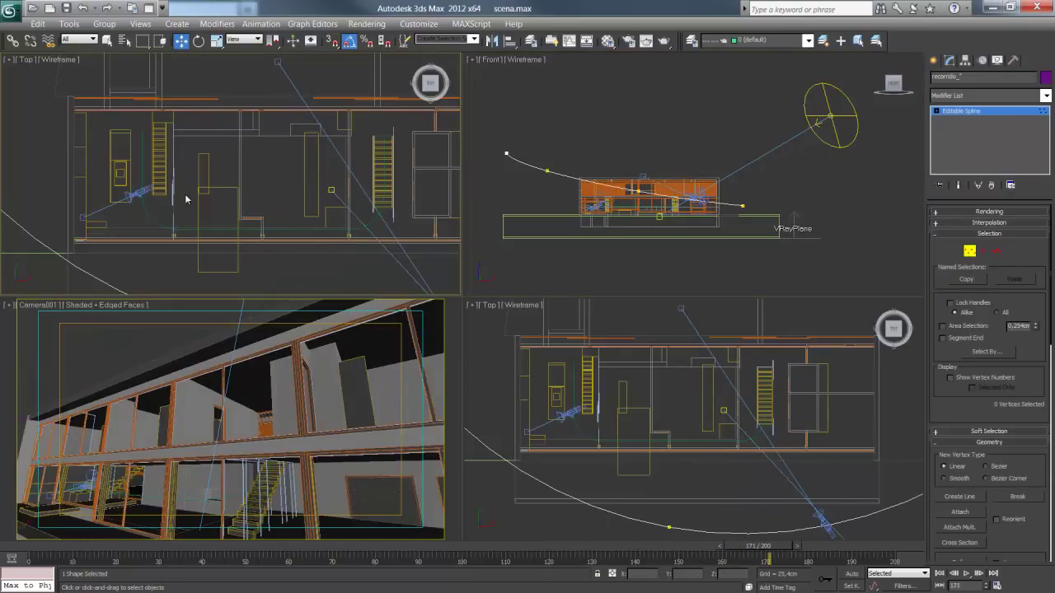
scroll(240, 237, down, 3)
scroll(241, 237, down, 2)
scroll(188, 183, down, 2)
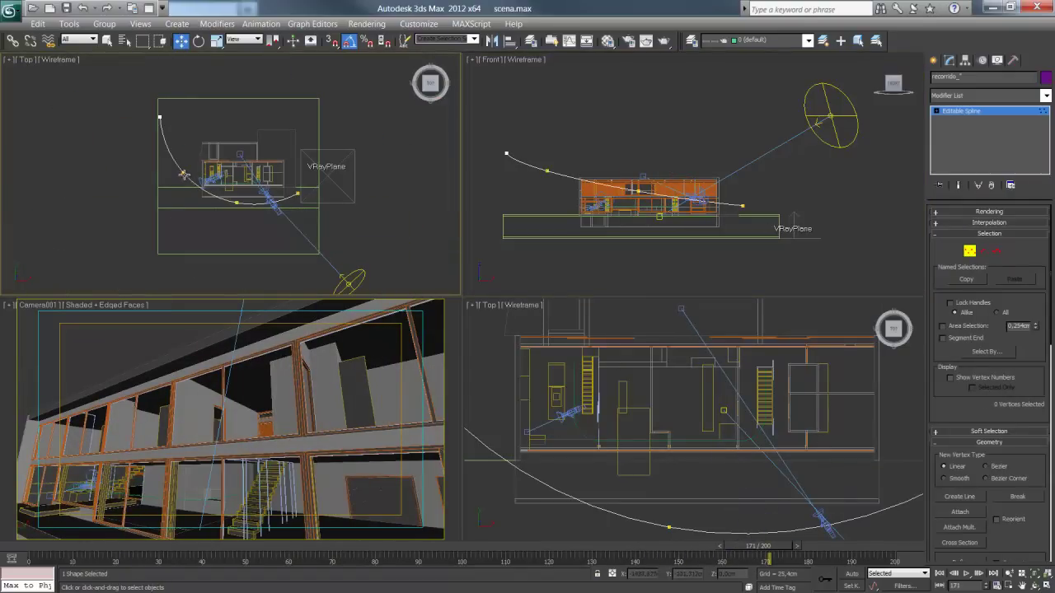
In the Top view, move vertex 2 and pull the bottom vertex down to deepen the curve.
click(183, 175)
mouse_move(184, 172)
mouse_down()
mouse_move(204, 150)
mouse_move(179, 181)
mouse_up()
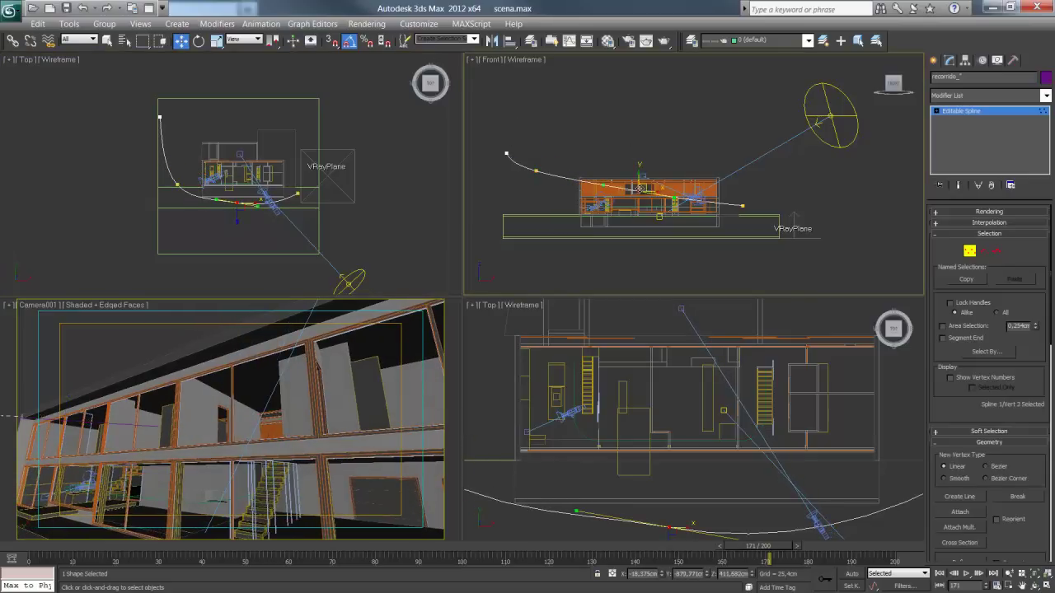
click(240, 201)
drag(243, 196, 239, 211)
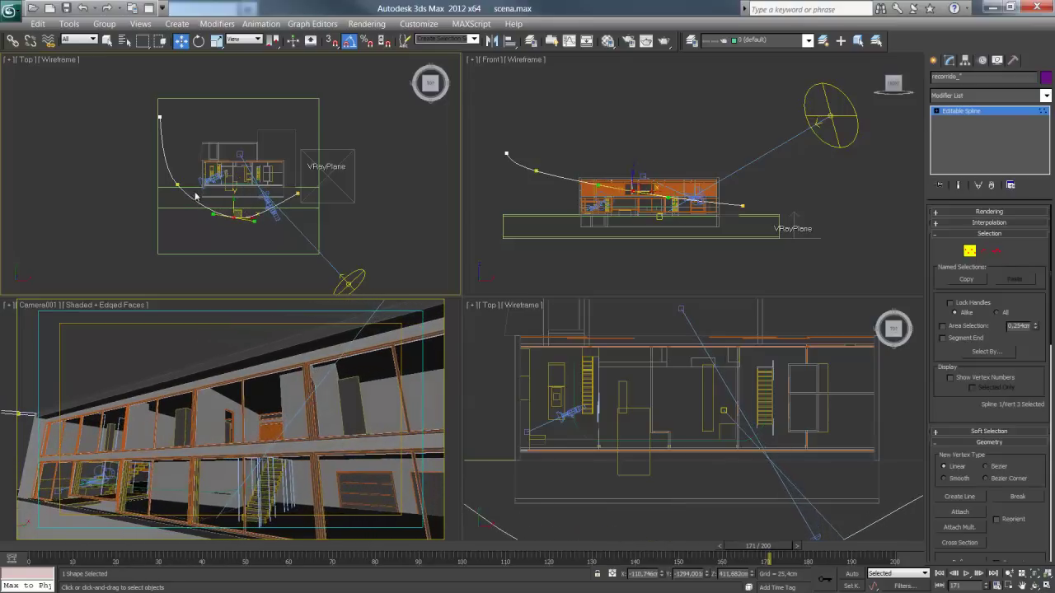
drag(750, 545, 474, 560)
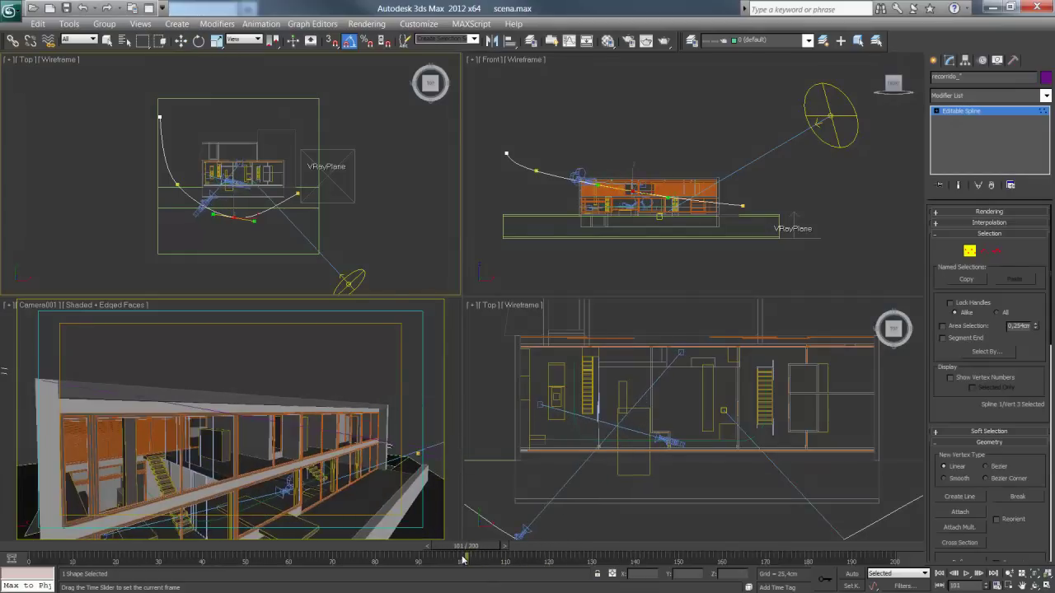
drag(474, 560, 436, 560)
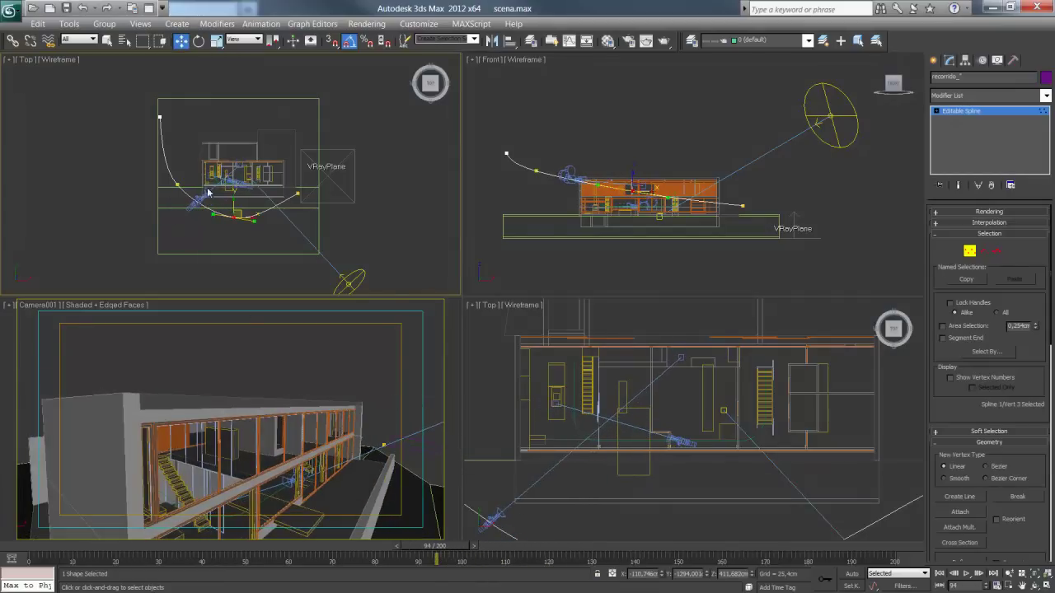
click(178, 184)
drag(185, 180, 183, 183)
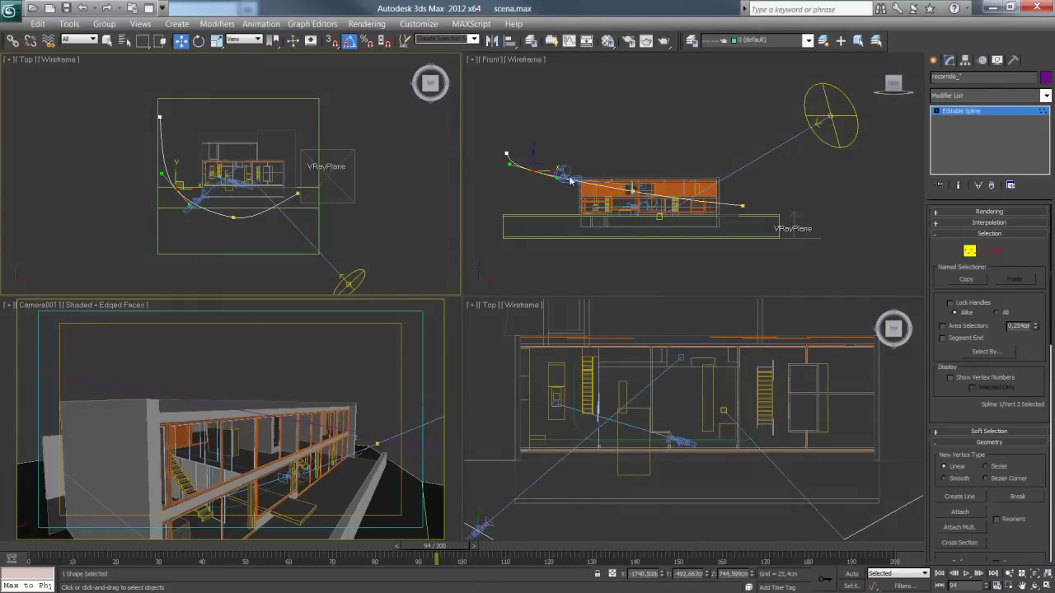
In the Front view, rotate vertices 2 and 3's tangents and lower vertex 2.
click(198, 41)
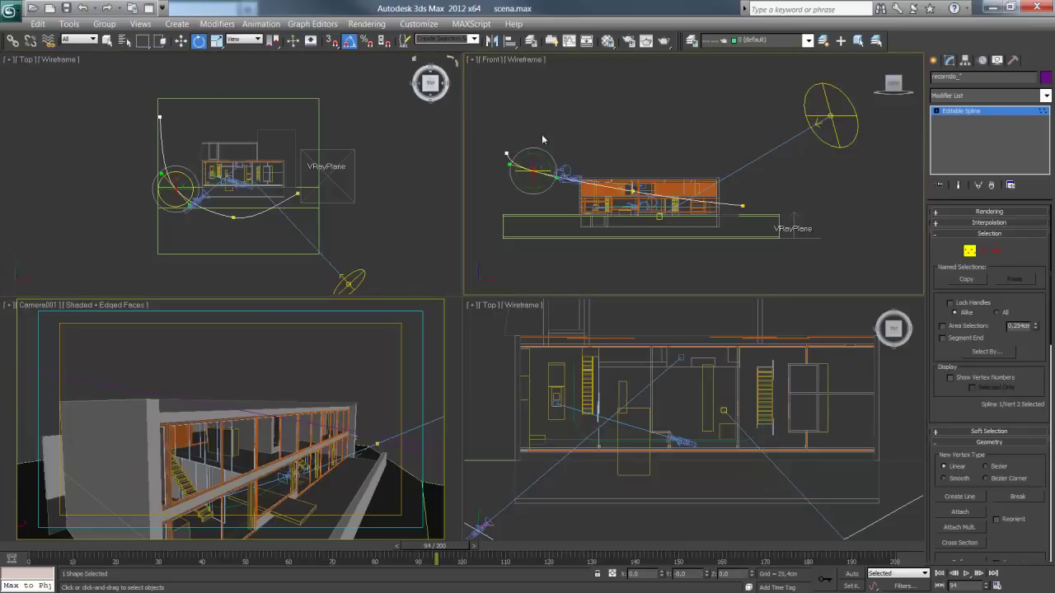
click(554, 173)
click(534, 171)
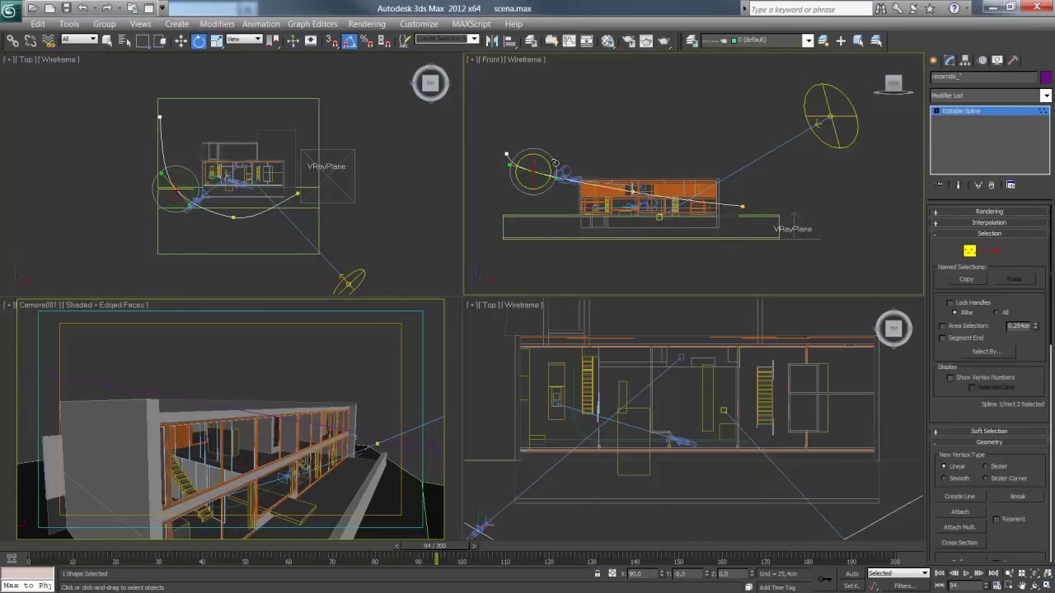
drag(555, 163, 628, 187)
click(636, 191)
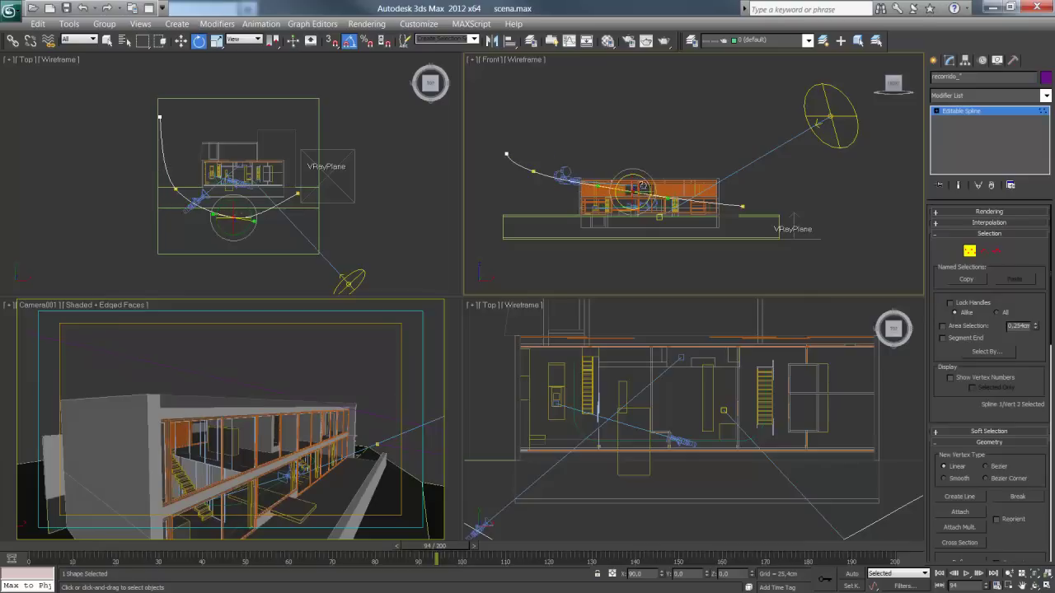
drag(651, 183, 627, 205)
click(181, 41)
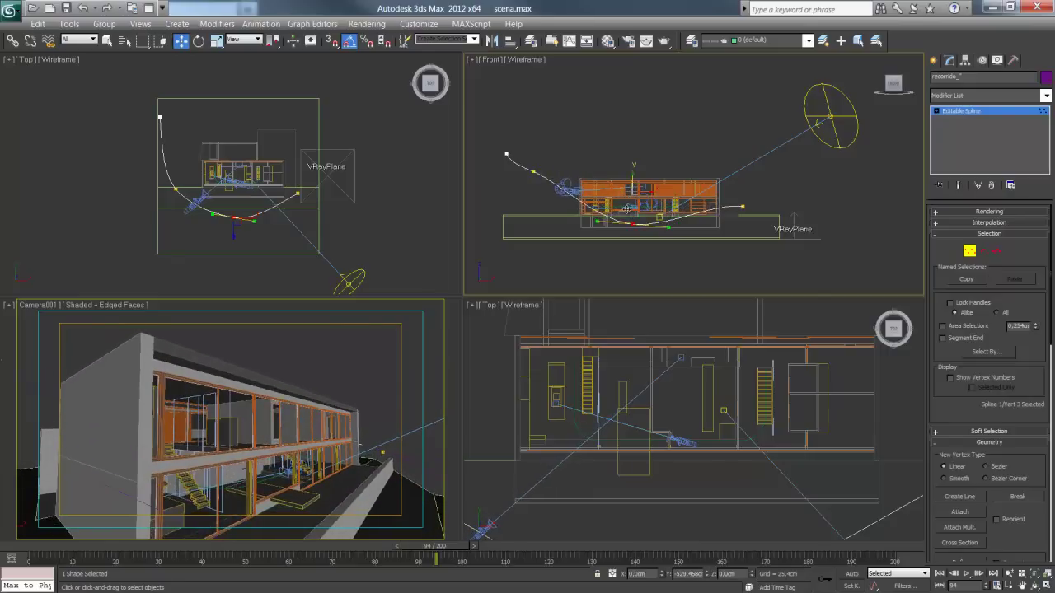
click(534, 170)
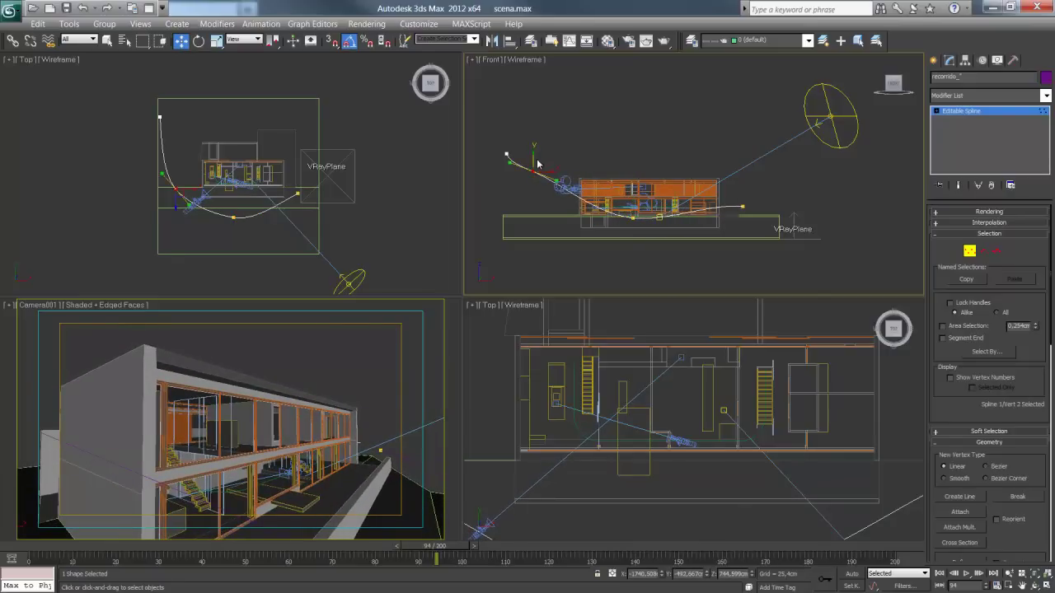
drag(534, 164, 532, 175)
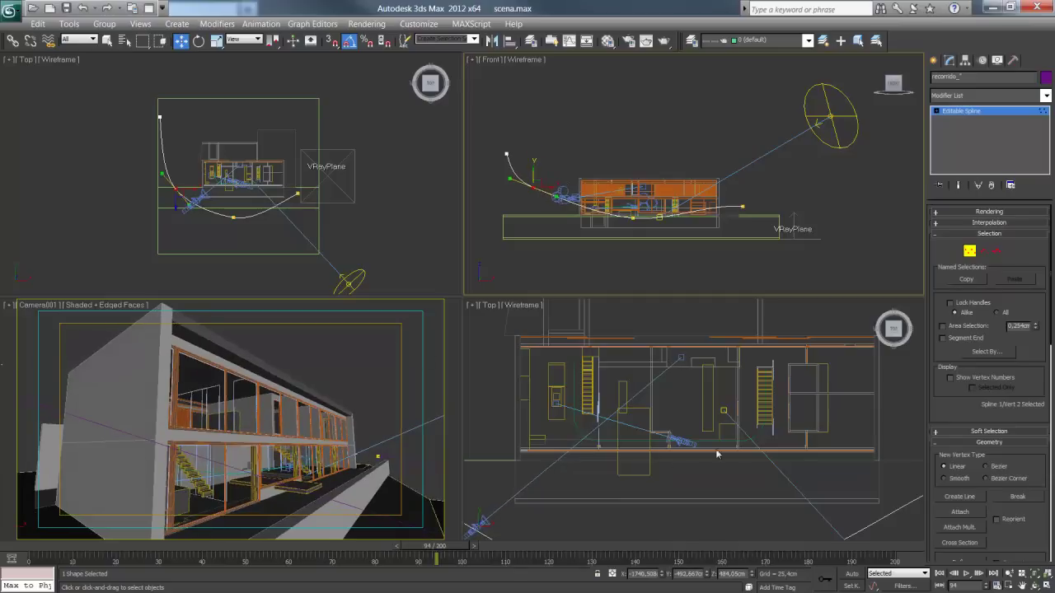
Scrub through frames 28, 78 and 142 to check Camera001's view along the path.
mouse_move(456, 552)
mouse_down()
mouse_move(175, 586)
mouse_move(584, 513)
mouse_up()
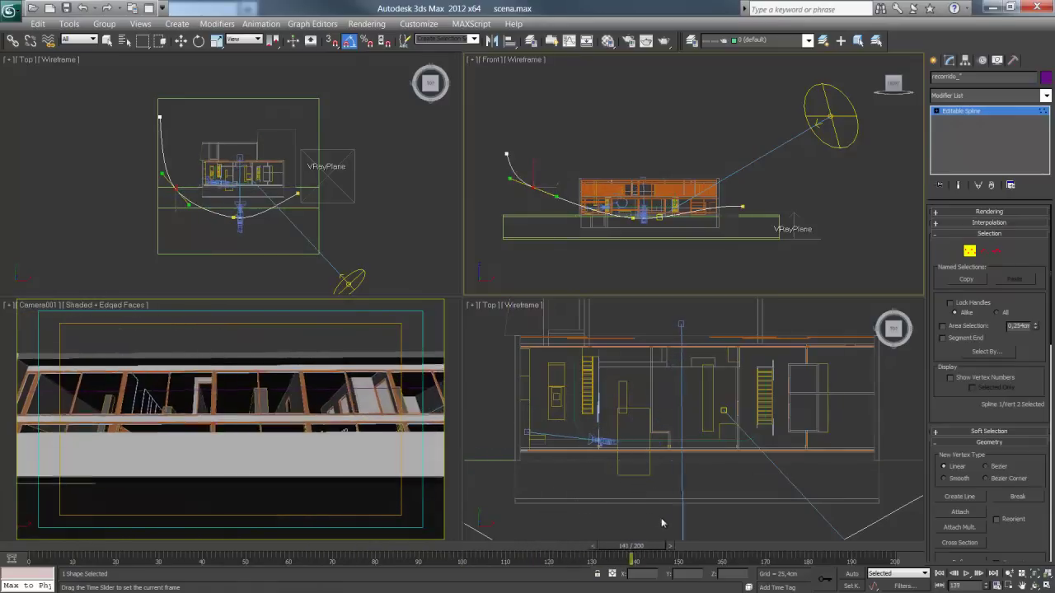
key(w)
mouse_move(647, 548)
mouse_down()
mouse_move(382, 577)
mouse_move(640, 566)
mouse_up()
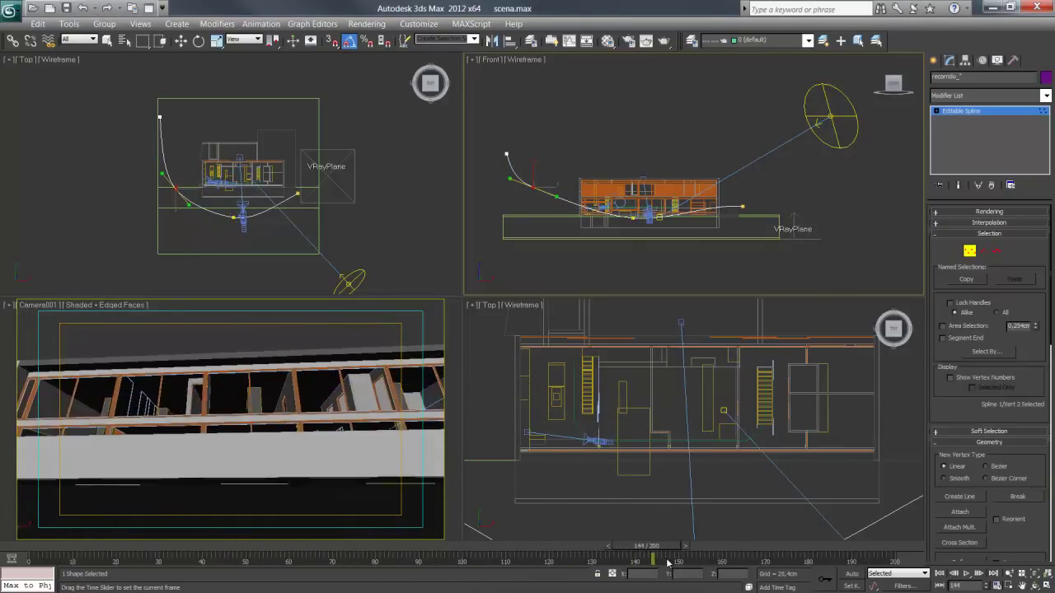
drag(640, 565, 651, 565)
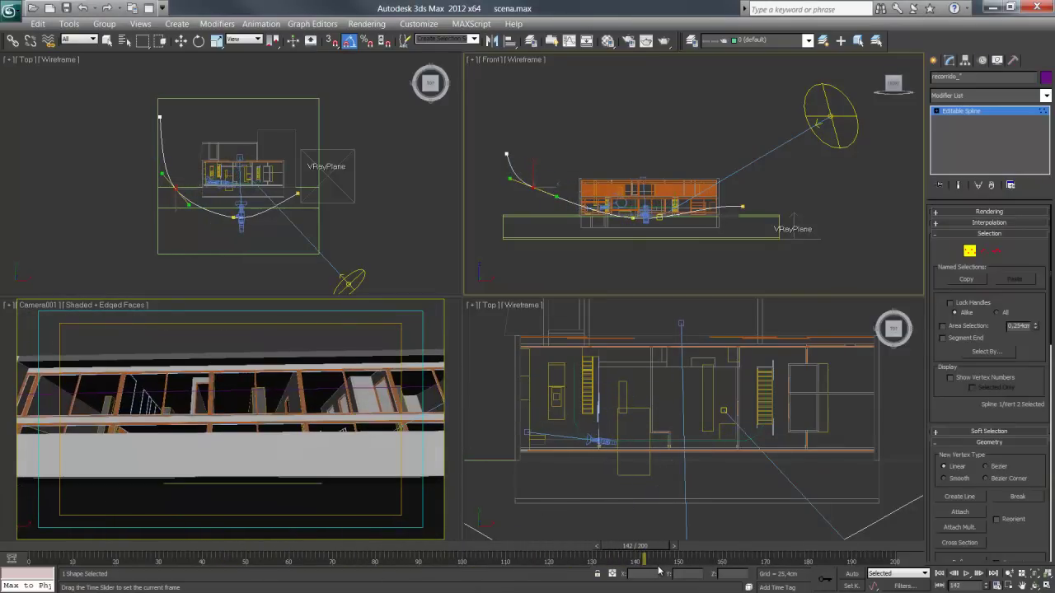
key(w)
scroll(656, 219, up, 5)
Level the low vertex's tangents and raise it to flatten the curve, then exit Vertex mode.
middle_drag(650, 230, 688, 159)
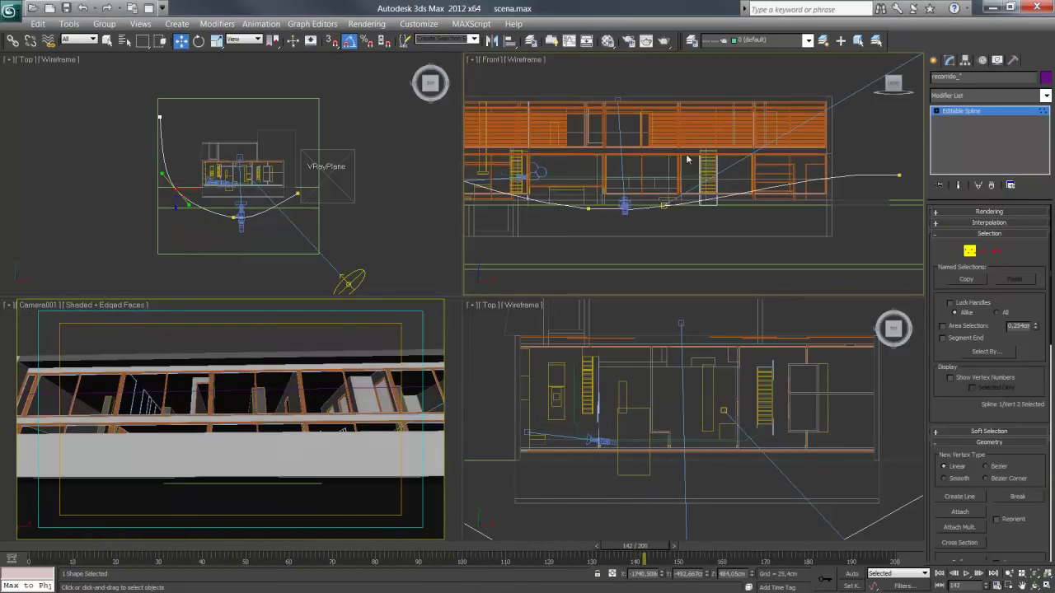
click(587, 209)
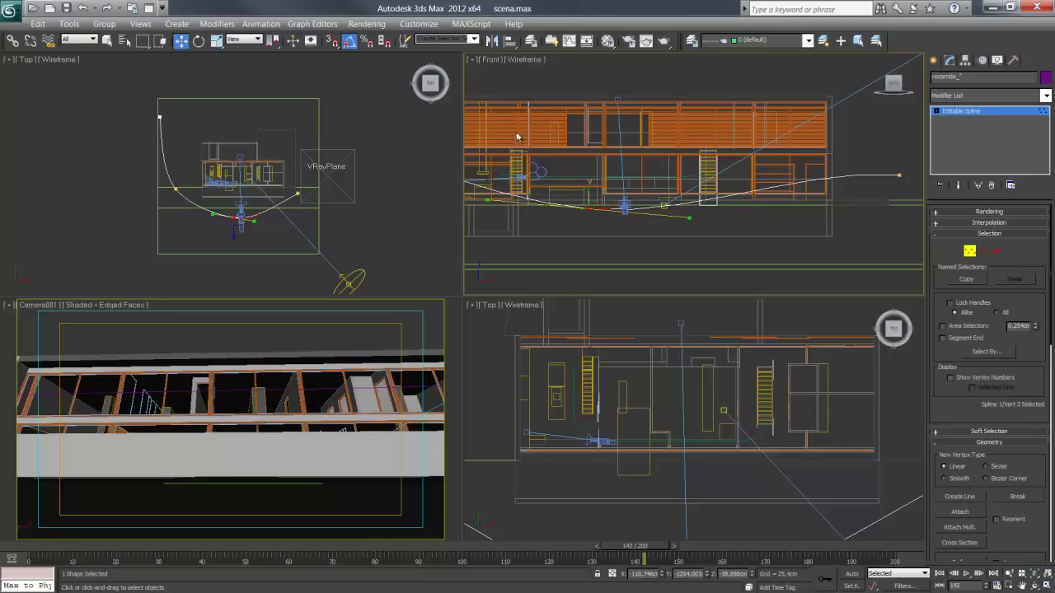
key(e)
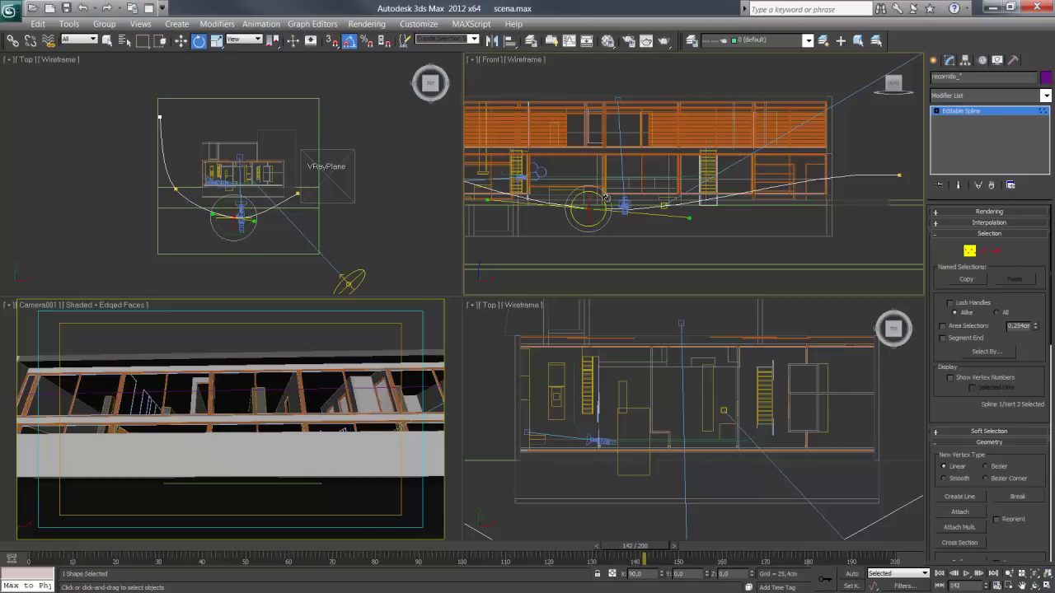
drag(605, 196, 610, 195)
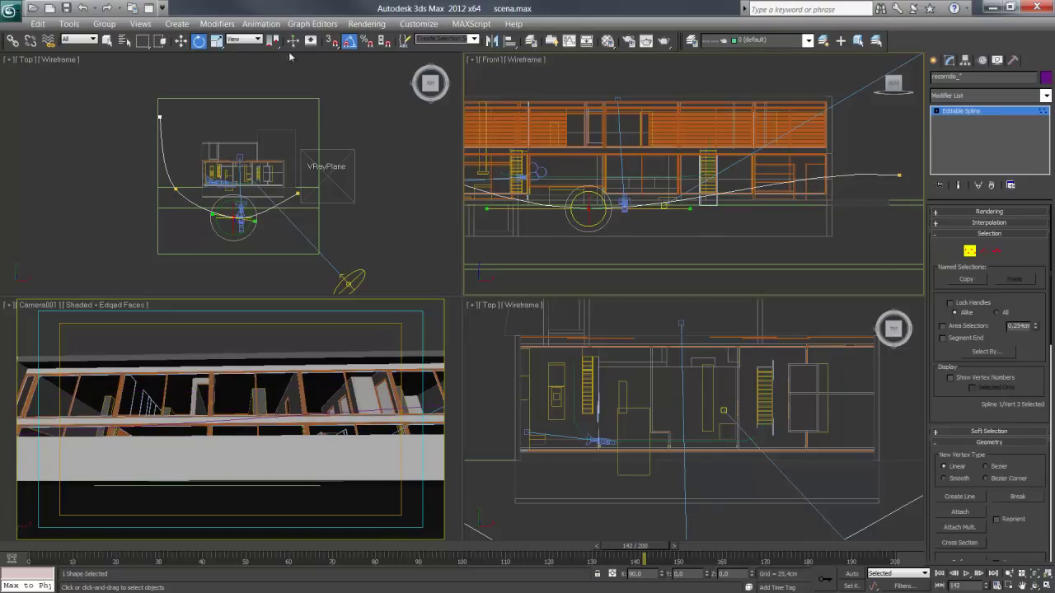
click(181, 40)
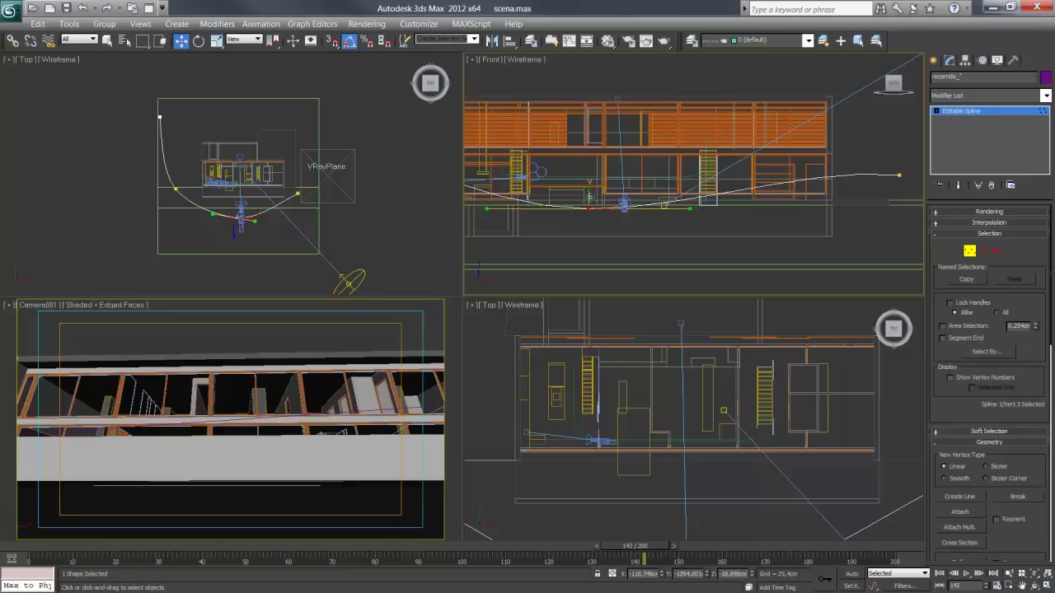
drag(597, 189, 597, 170)
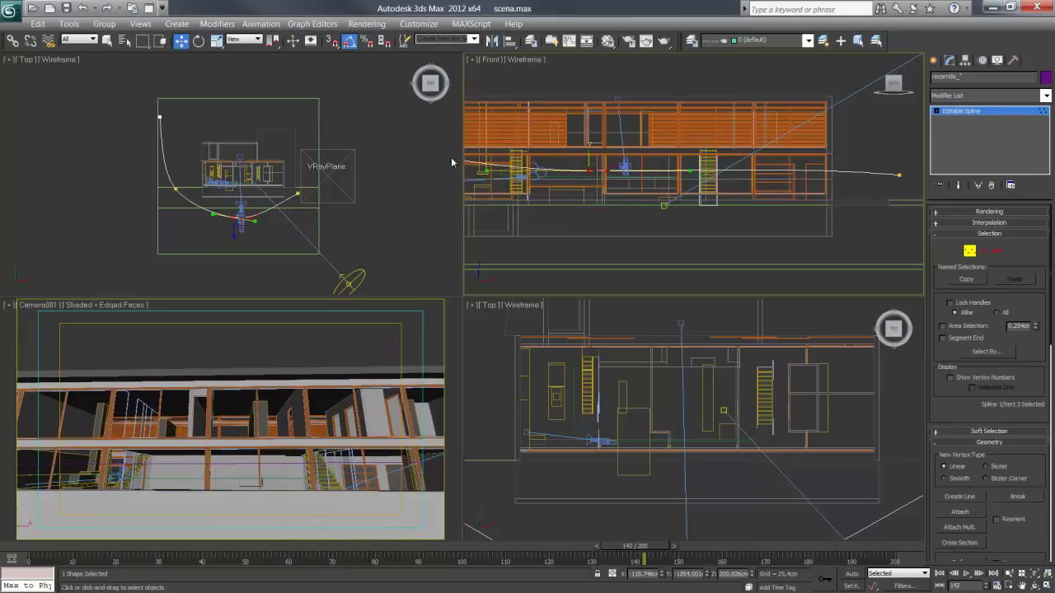
click(242, 156)
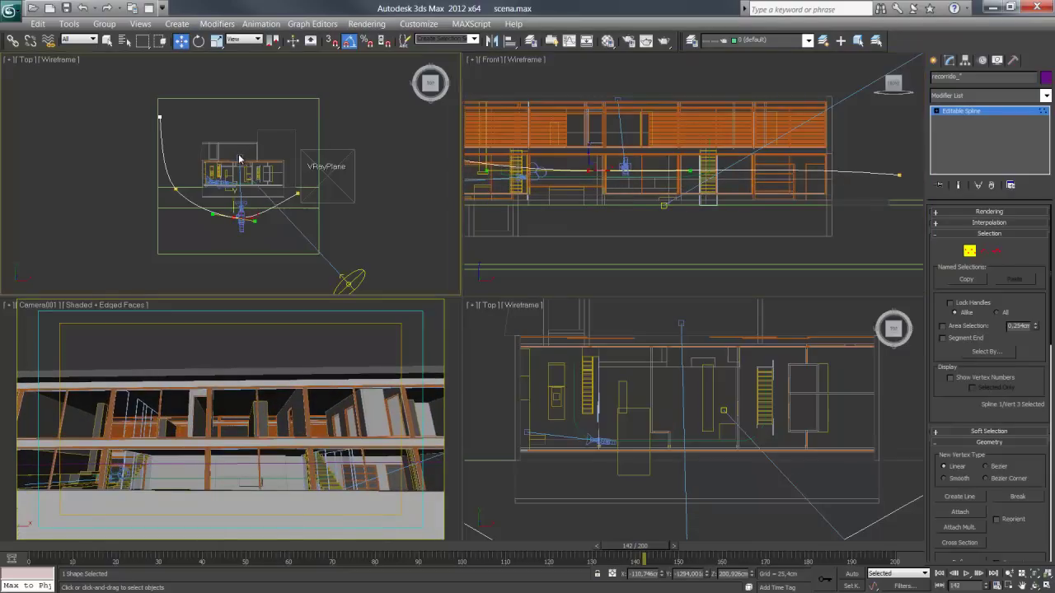
click(969, 252)
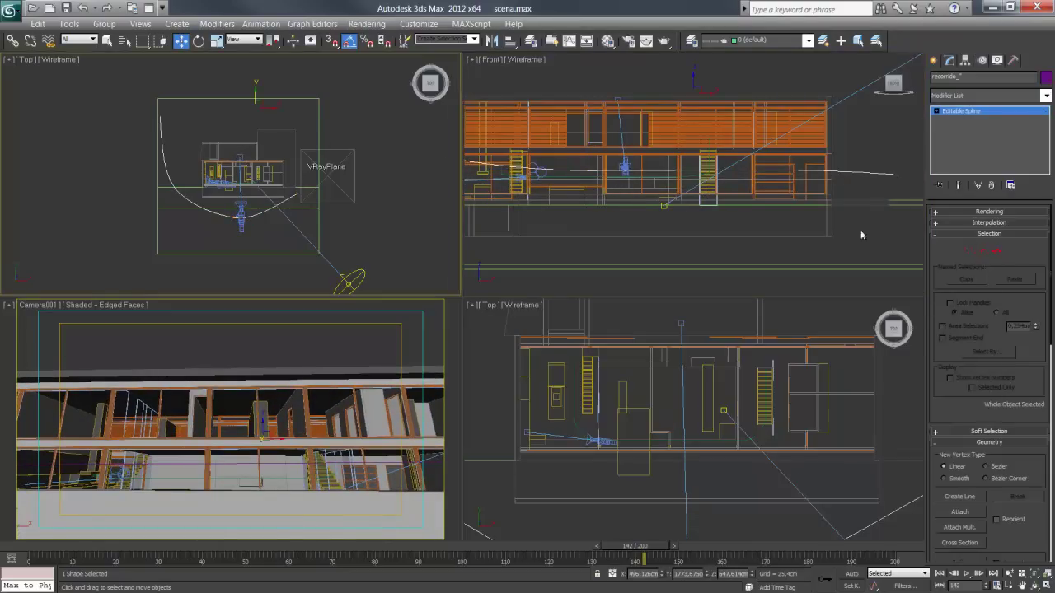
With Auto Key on, move Camera001.Target down in the Front viewport to key it lower.
click(240, 158)
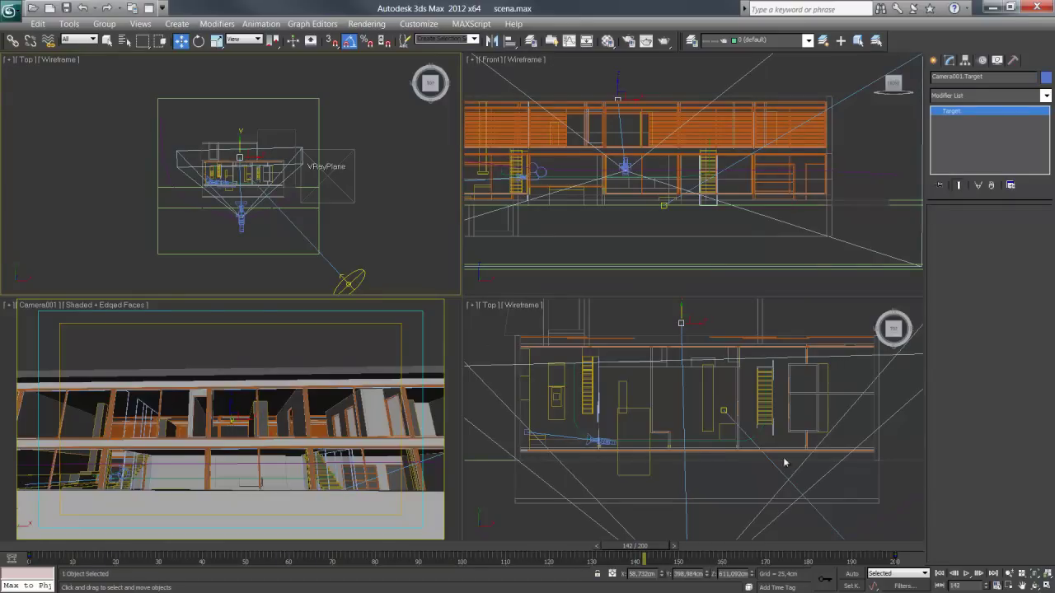
click(853, 577)
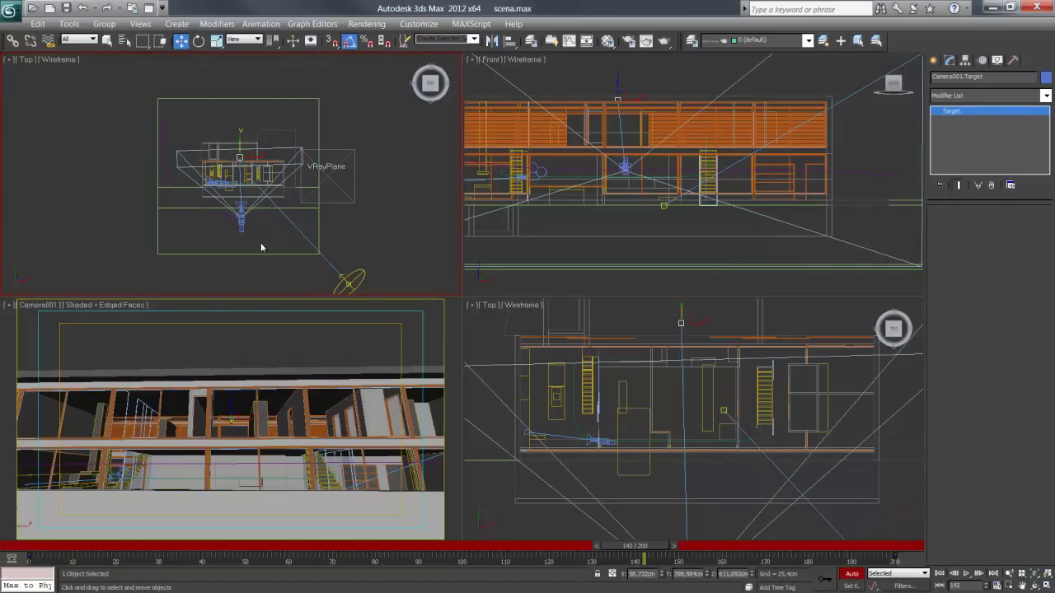
right_click(683, 174)
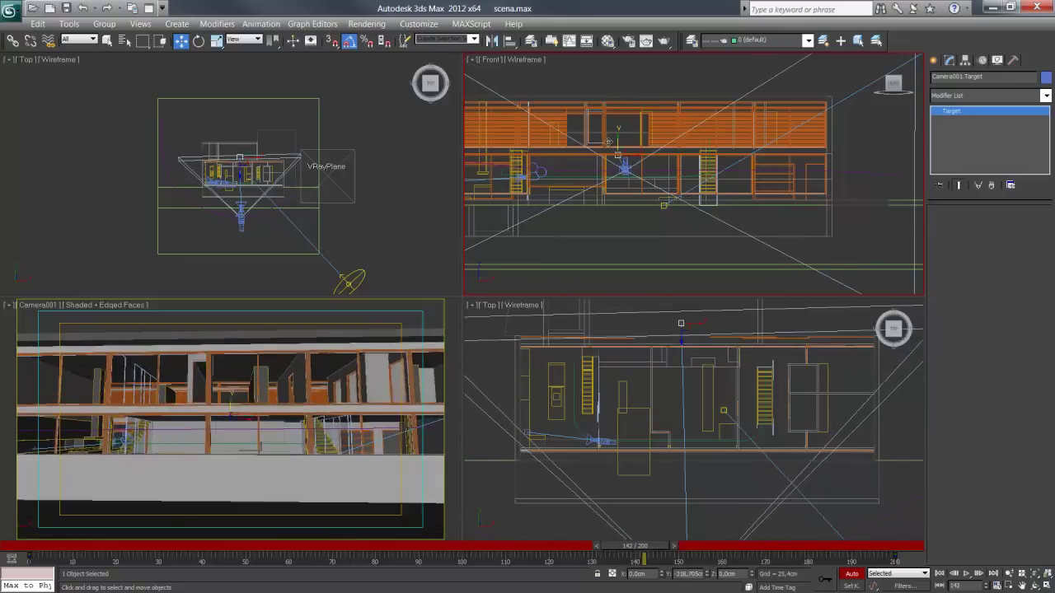
drag(618, 85, 618, 146)
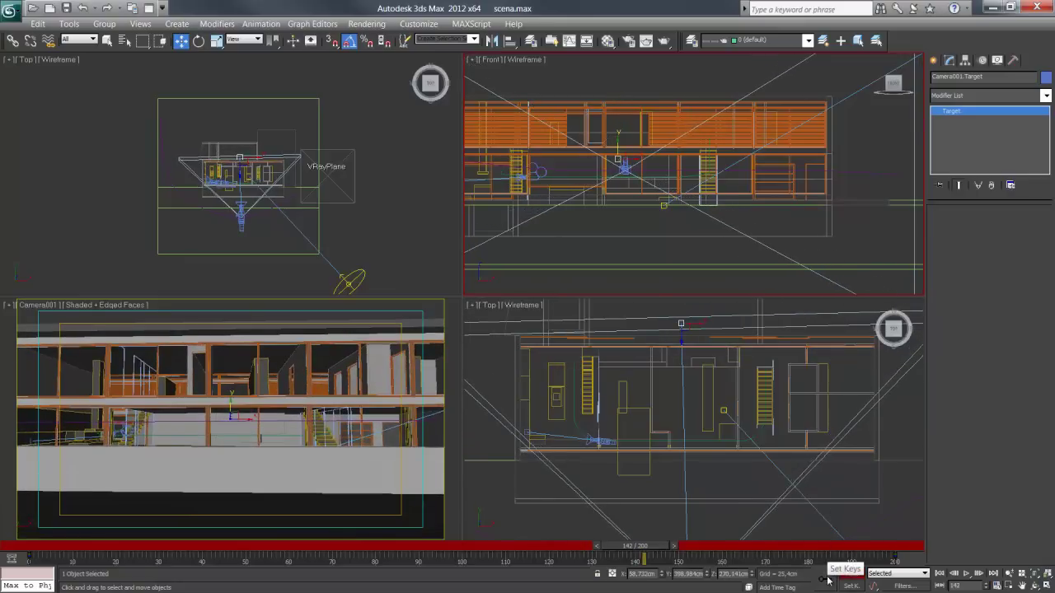
Scrub the timeline to preview the camera animation, then turn Auto Key off and deselect.
mouse_move(656, 550)
mouse_down()
mouse_move(113, 545)
mouse_move(902, 561)
mouse_move(868, 566)
mouse_up()
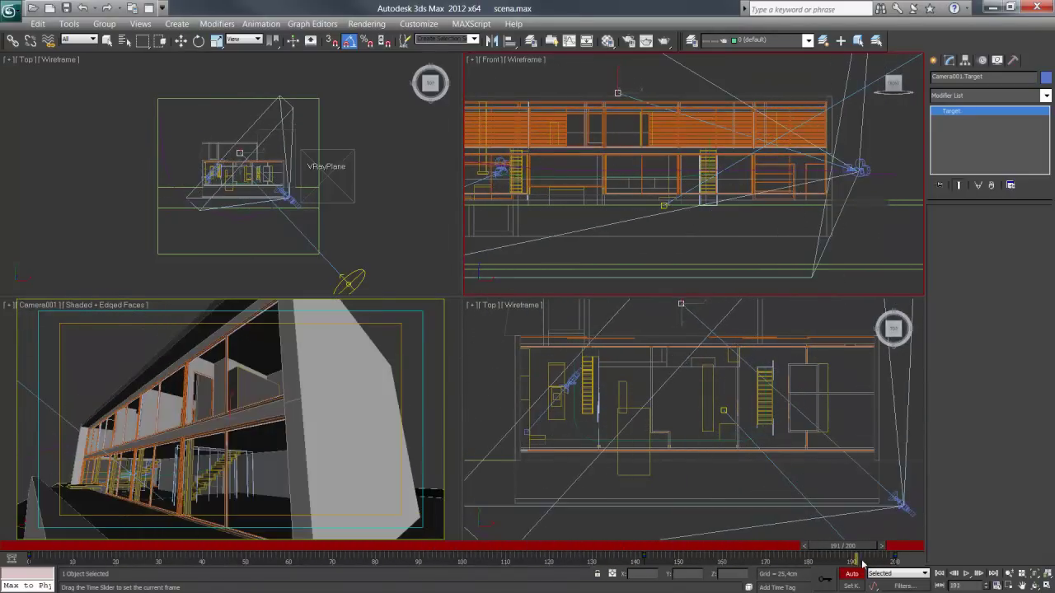
key(w)
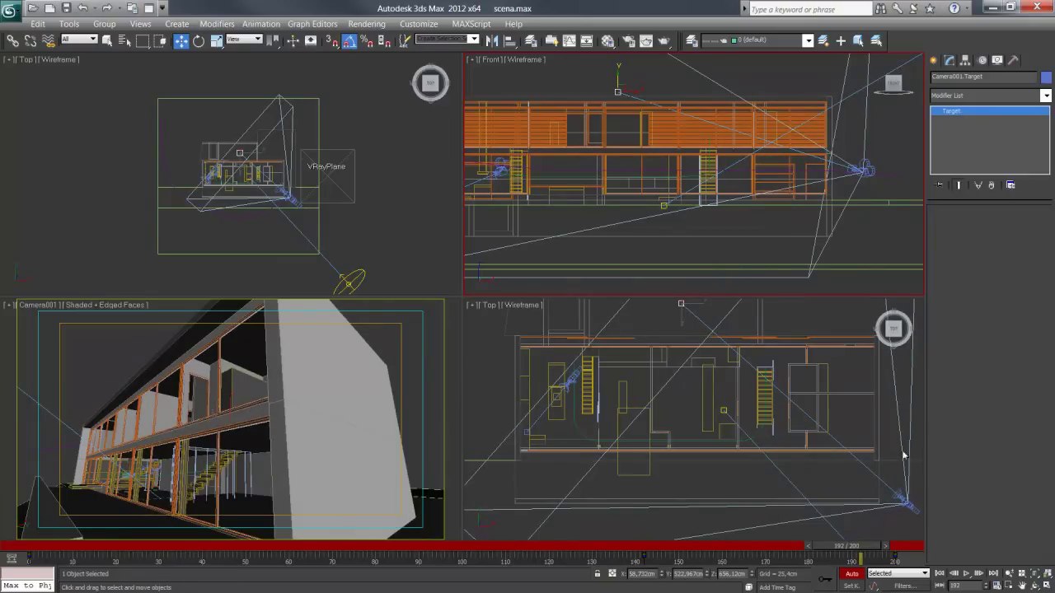
click(854, 575)
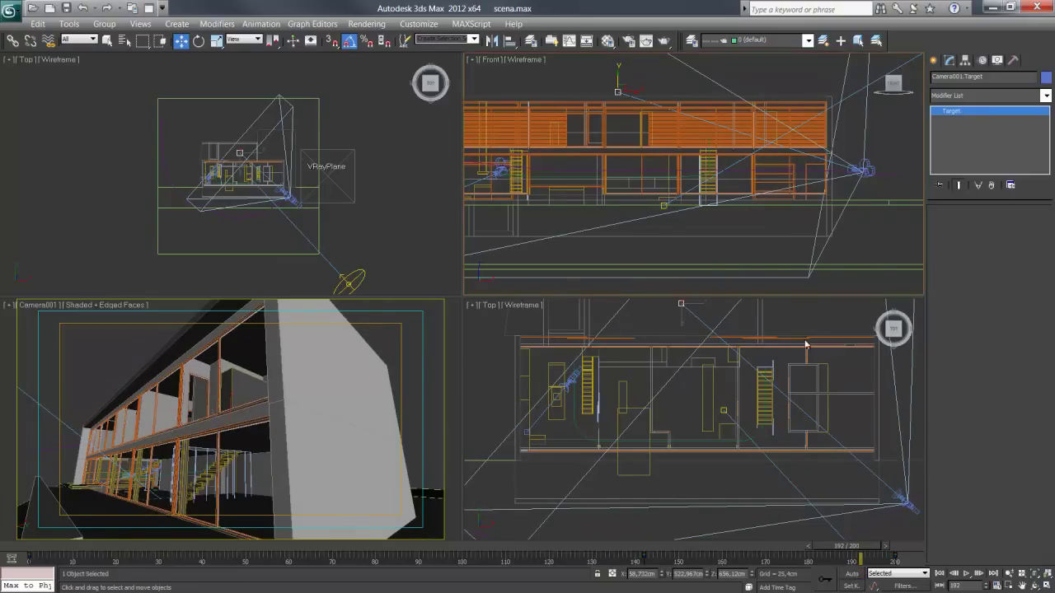
click(855, 235)
Maximize the viewport, switch it to Perspective and set plain Shaded display.
click(1047, 586)
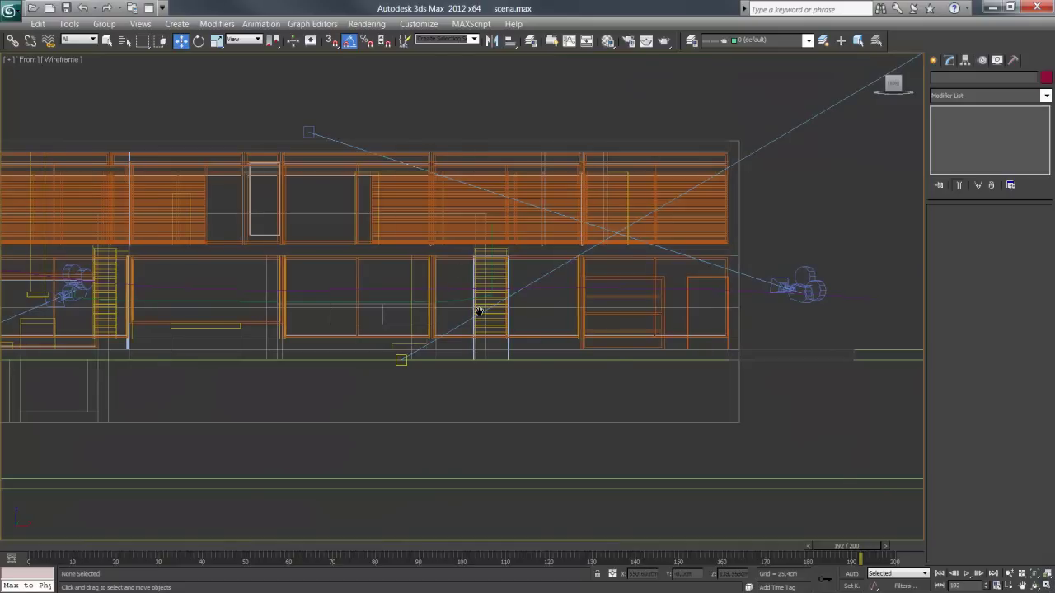
key(p)
key(F3)
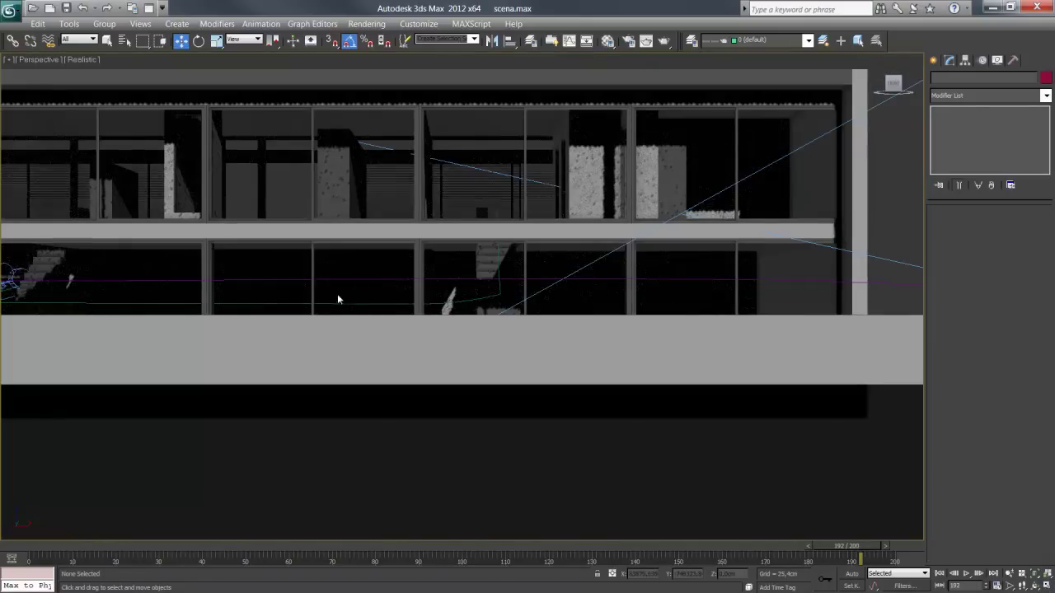
click(83, 59)
click(112, 86)
scroll(349, 206, down, 1)
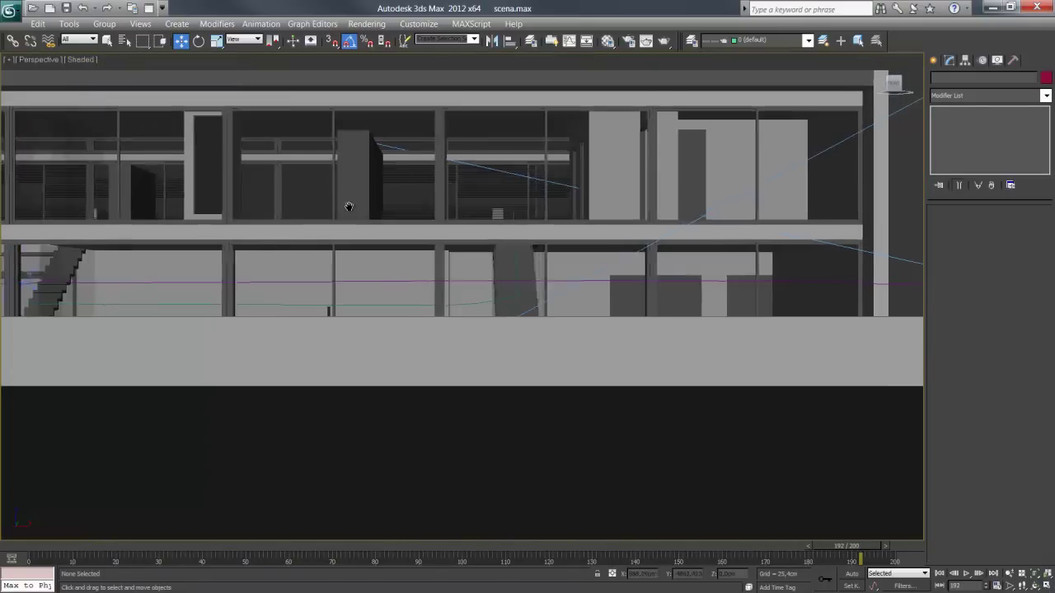
scroll(320, 245, down, 4)
Orbit to a three-quarter view of the house and enable Edged Faces.
mouse_move(320, 244)
alt+middle_down()
mouse_move(375, 269)
mouse_move(361, 166)
alt+middle_up()
key(F4)
alt+middle_drag(560, 202, 548, 200)
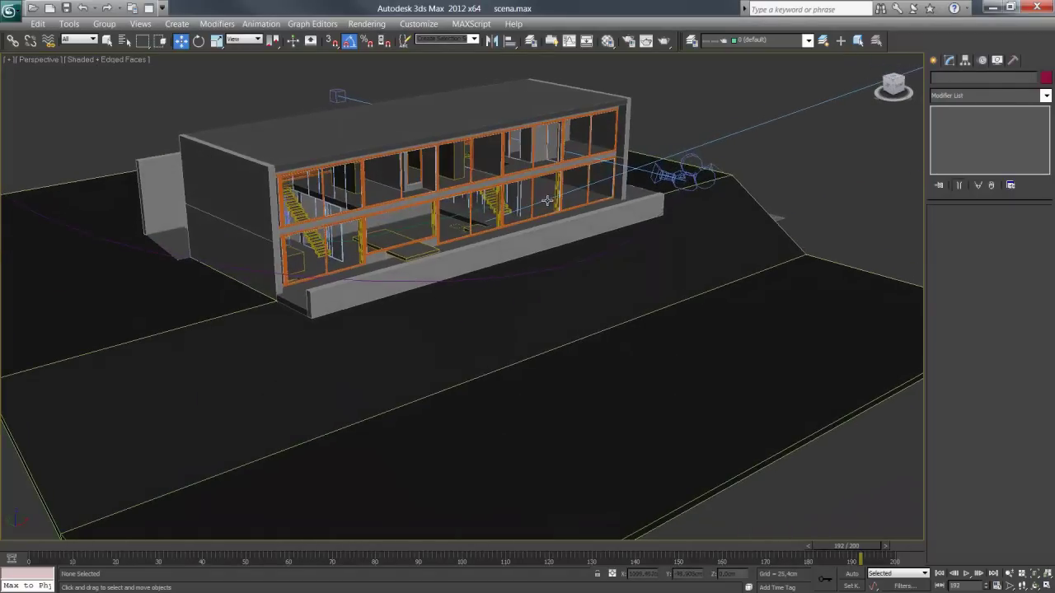
click(83, 39)
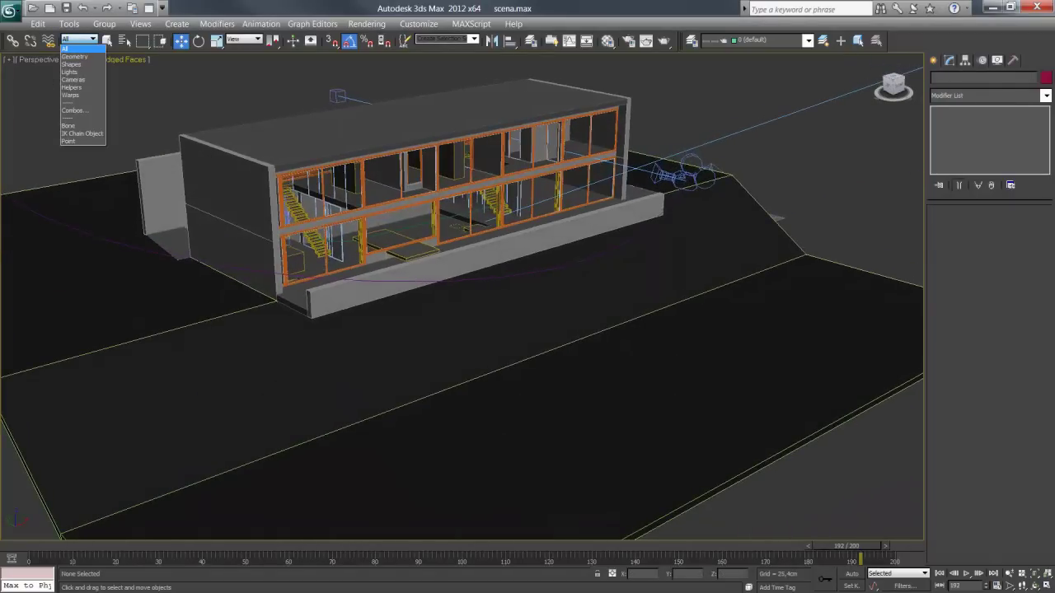
Filter selection to Cameras, select both cameras and hide them from the Display panel.
click(66, 49)
click(93, 39)
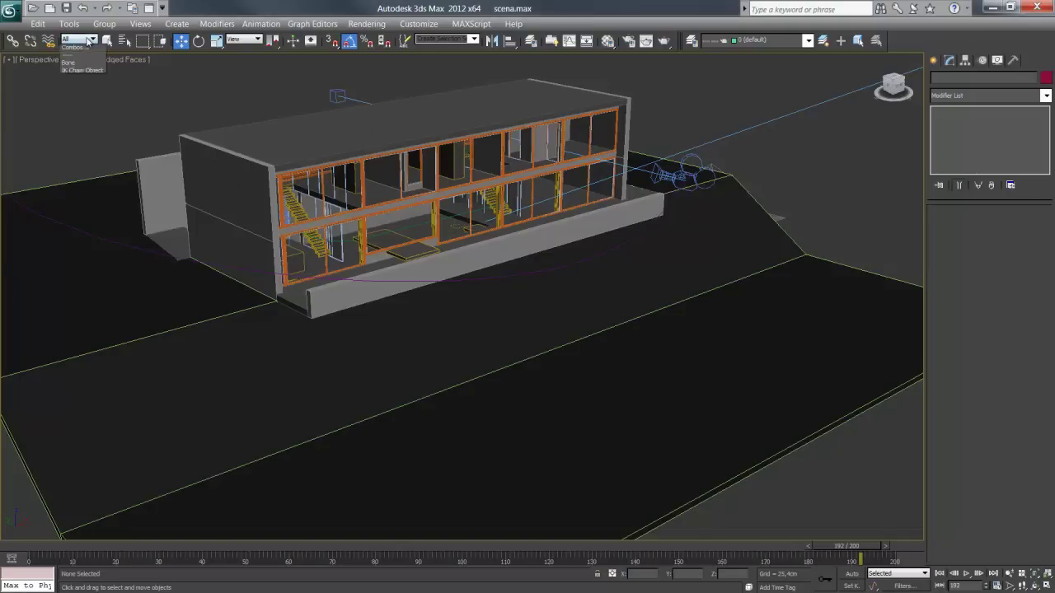
click(74, 83)
click(115, 59)
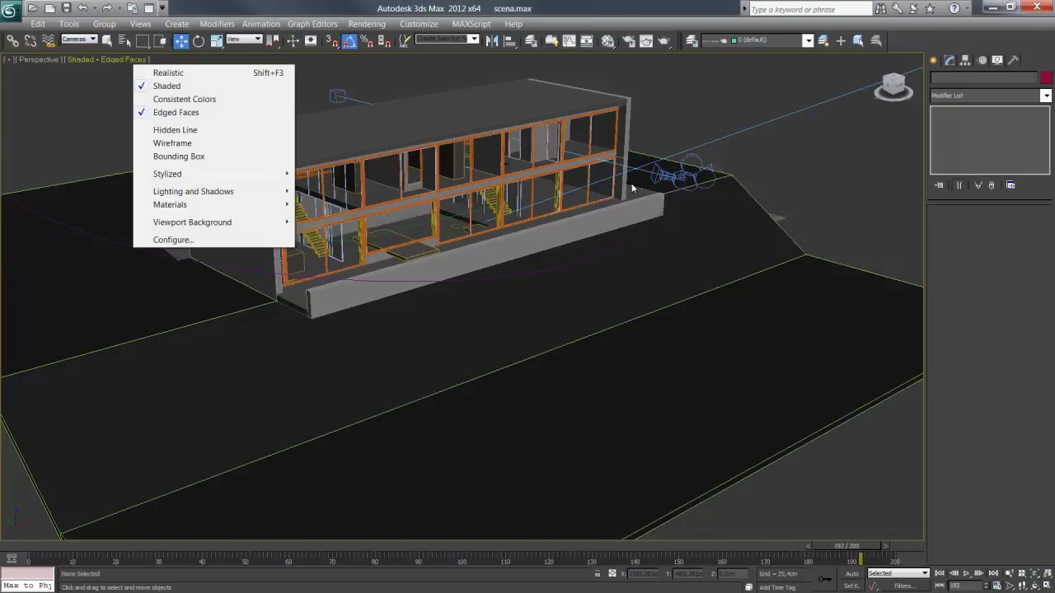
click(431, 80)
drag(814, 368, 812, 364)
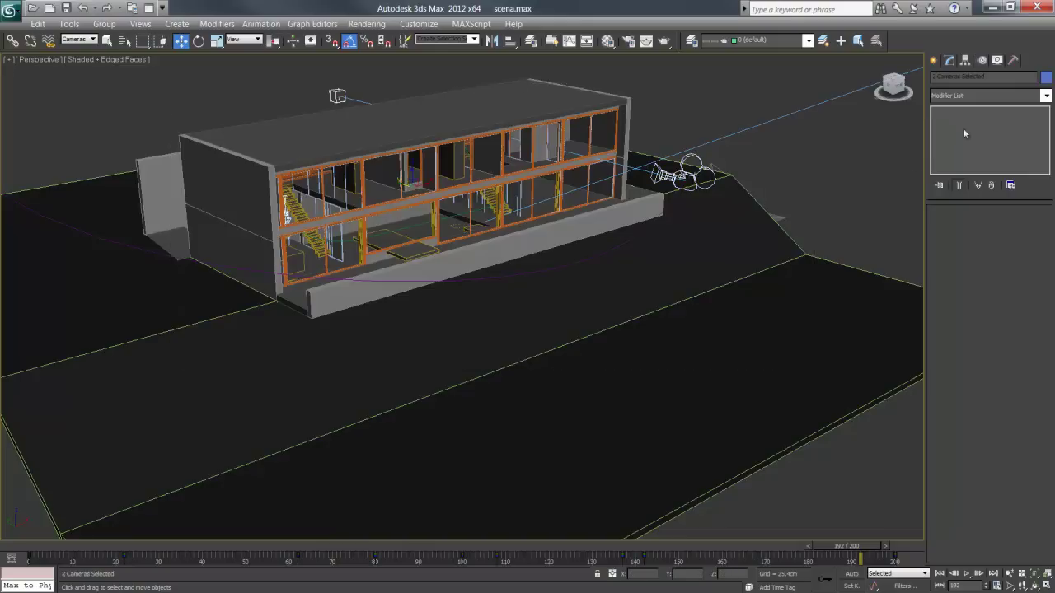
click(996, 62)
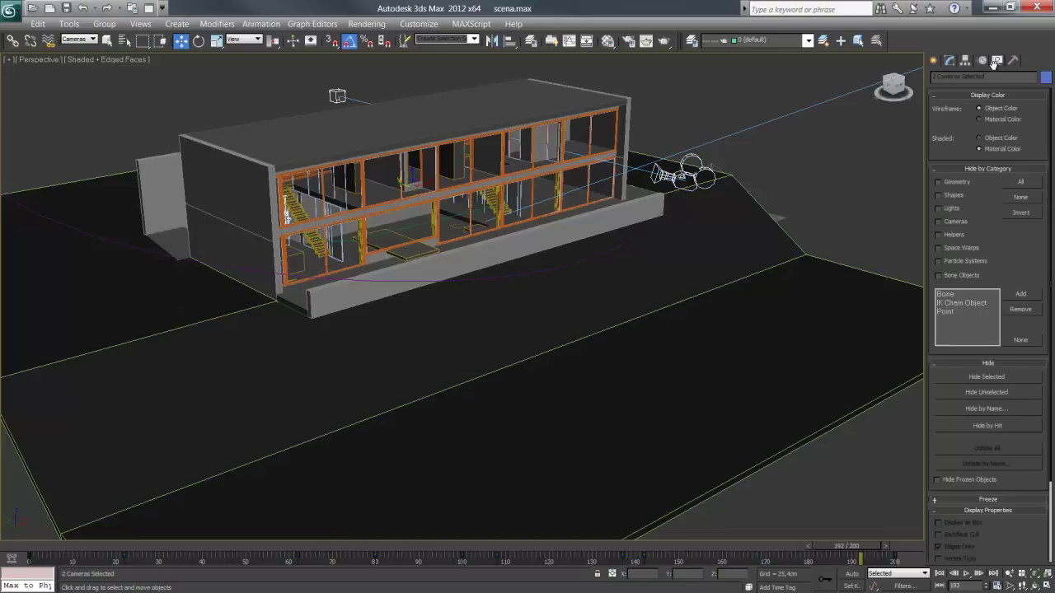
click(986, 376)
scroll(542, 277, down, 5)
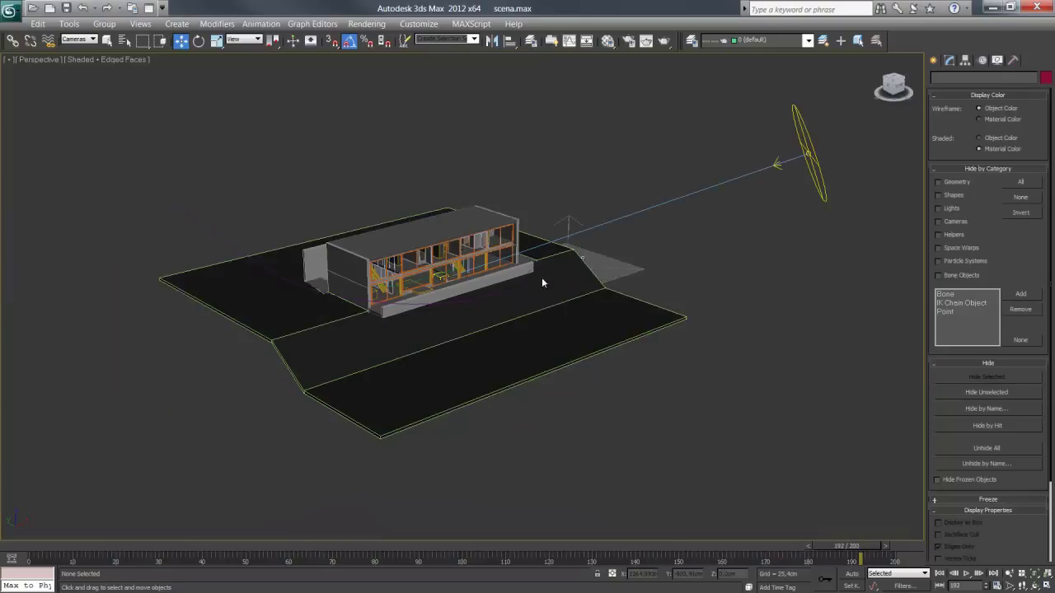
Filter selection to Lights, select the light beside the house and hide it.
click(91, 40)
click(78, 76)
drag(787, 356, 789, 357)
click(987, 377)
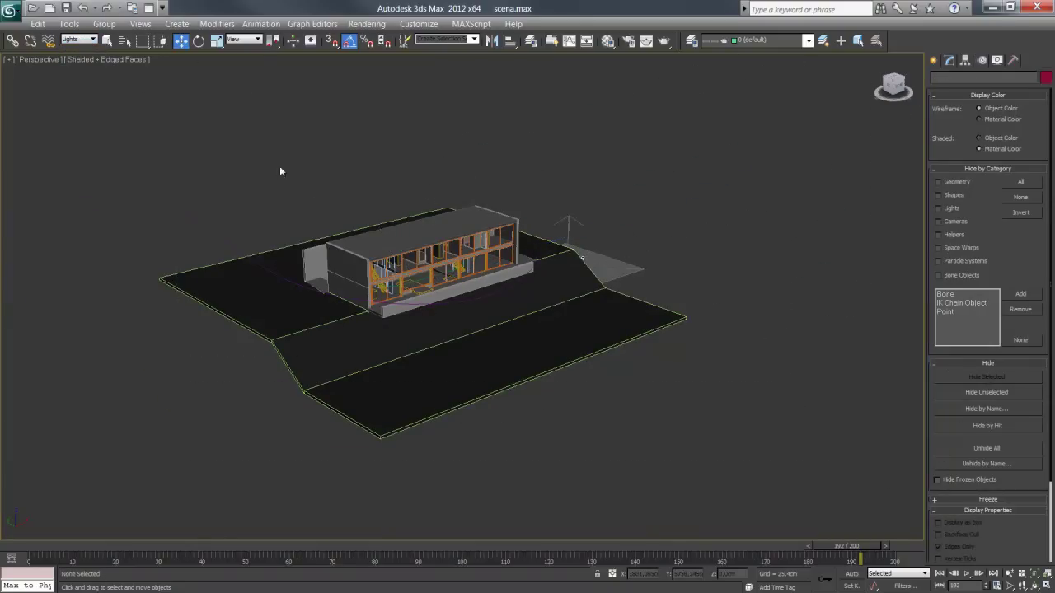
Reset the filter to All and hide the recorrido_ and recorrido_1 path splines.
click(82, 39)
click(73, 50)
click(199, 221)
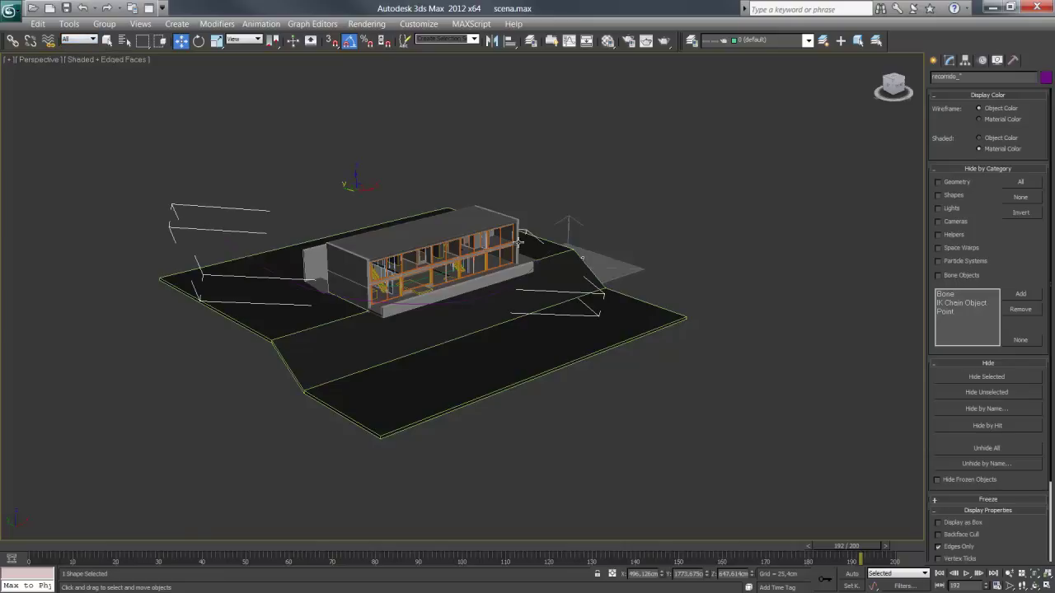
click(969, 378)
scroll(560, 277, up, 3)
scroll(371, 267, up, 2)
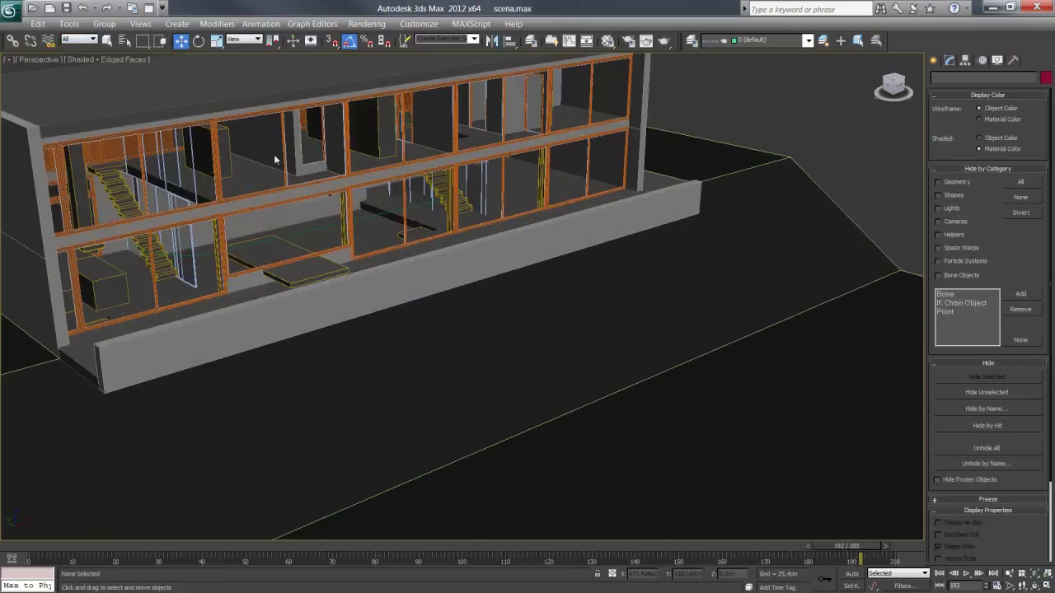
key(F3)
click(324, 231)
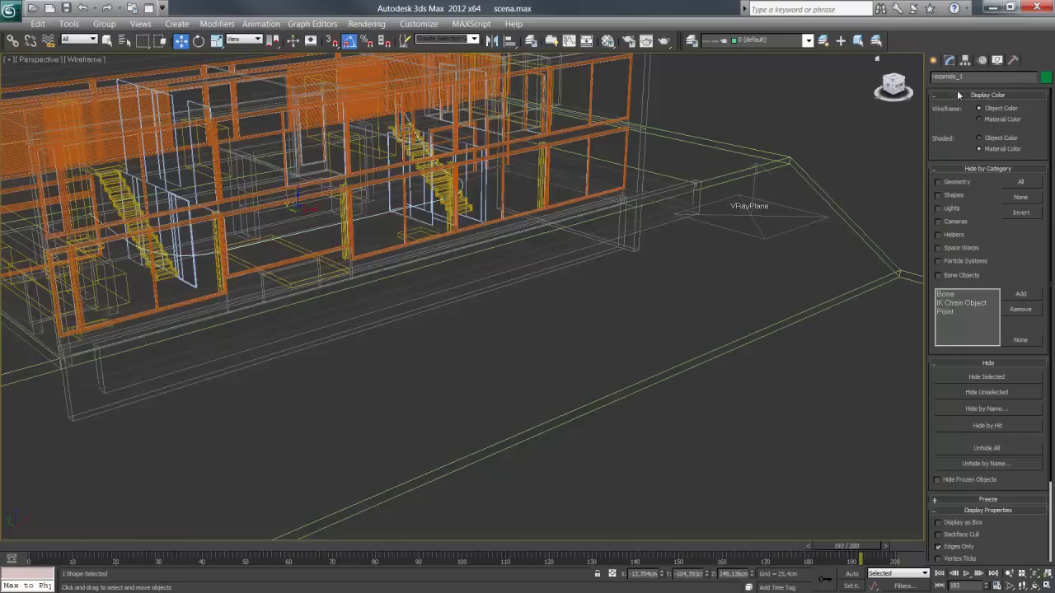
key(F3)
click(986, 377)
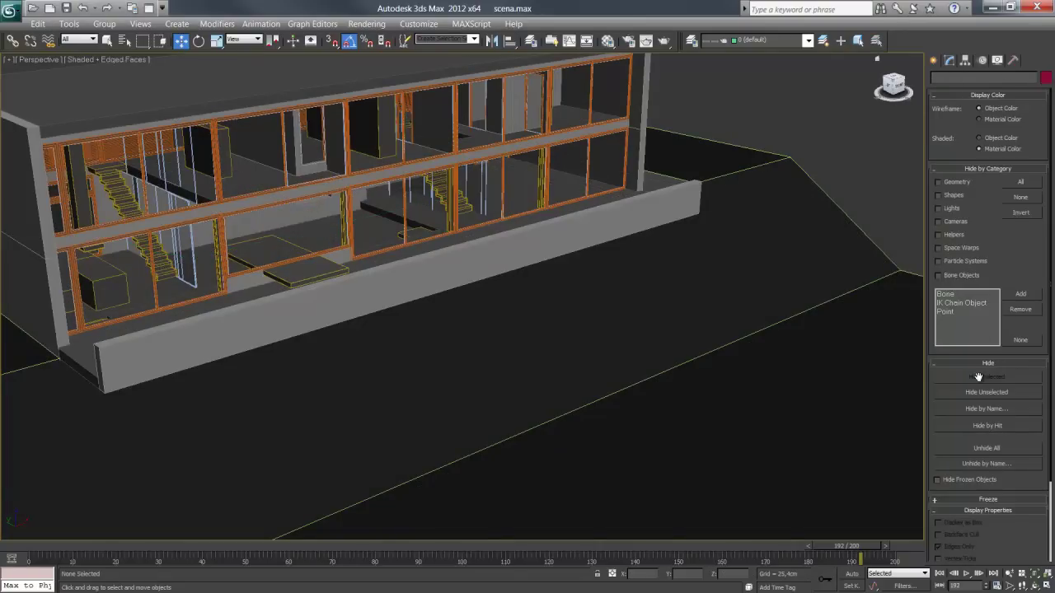
key(shift+z)
key(shift+z)
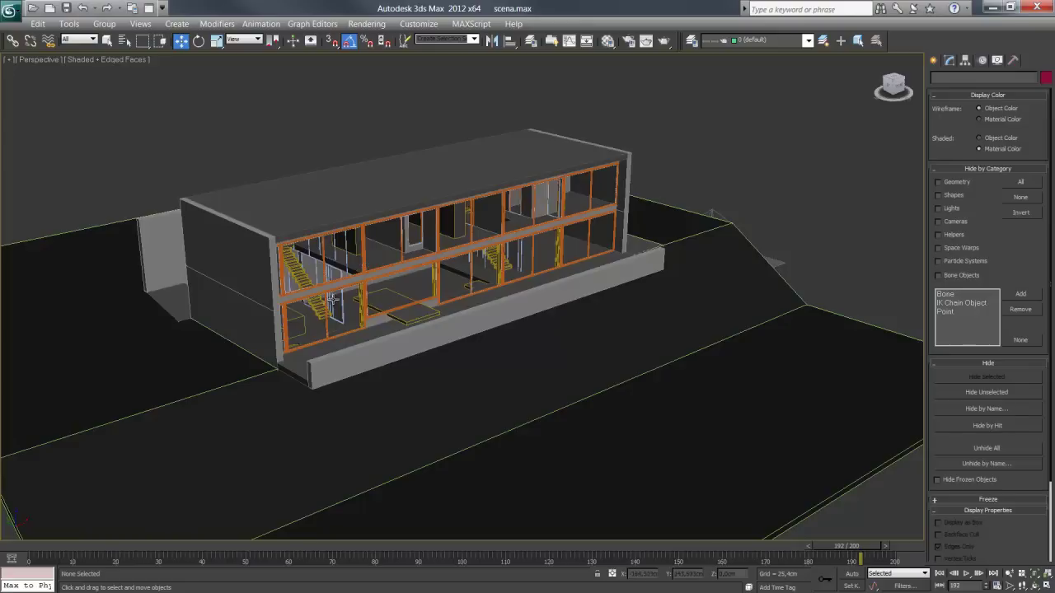
Browse the floor, wall, glass and detail groups in the Select by Name list, then recentre the house.
key(h)
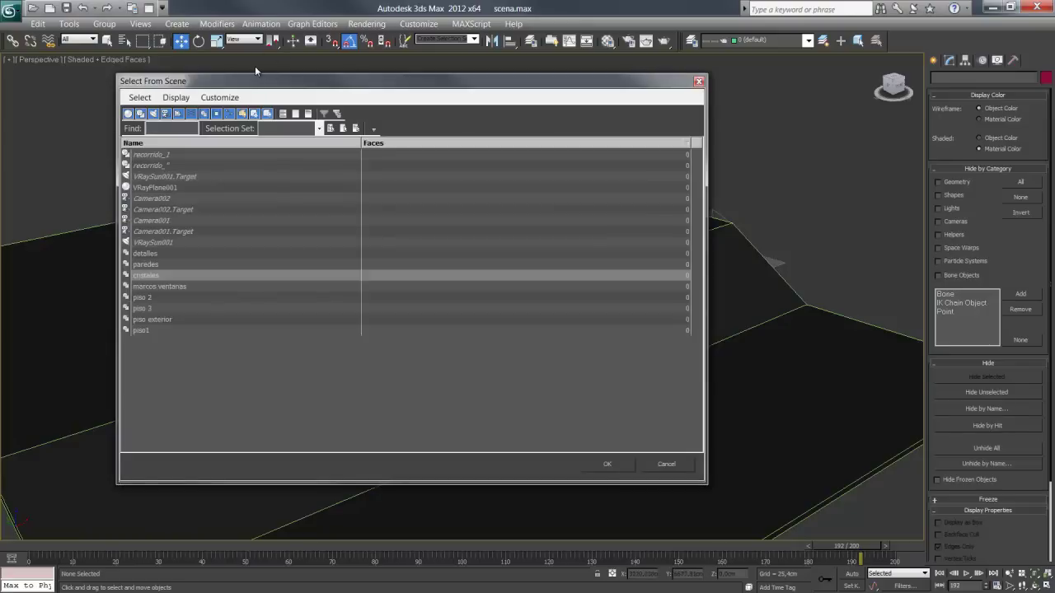
drag(256, 81, 635, 81)
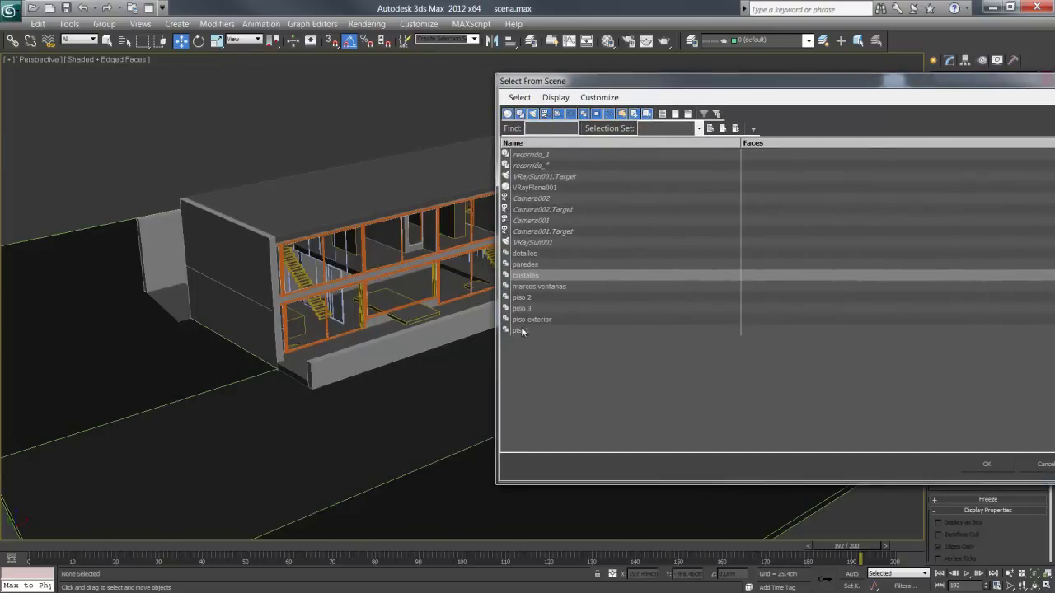
click(521, 329)
click(526, 319)
click(528, 308)
click(530, 297)
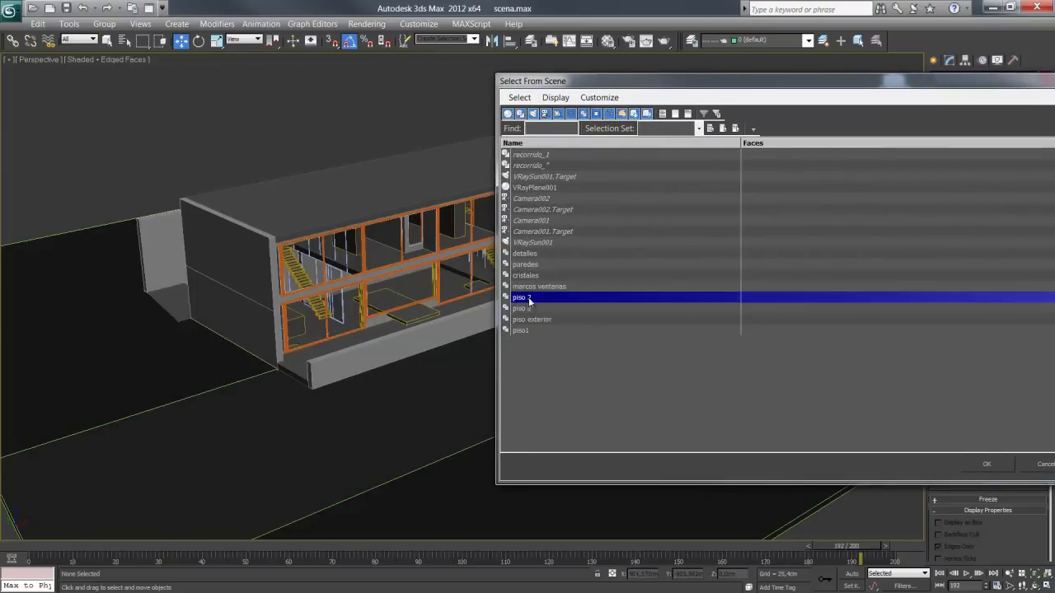
click(532, 286)
click(531, 275)
click(530, 265)
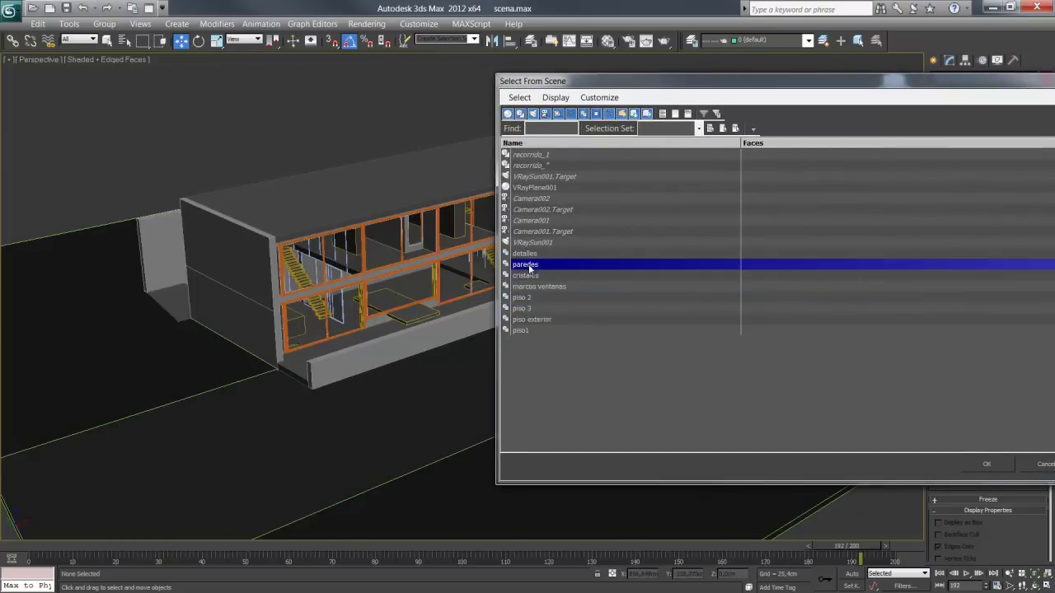
click(530, 254)
click(1040, 465)
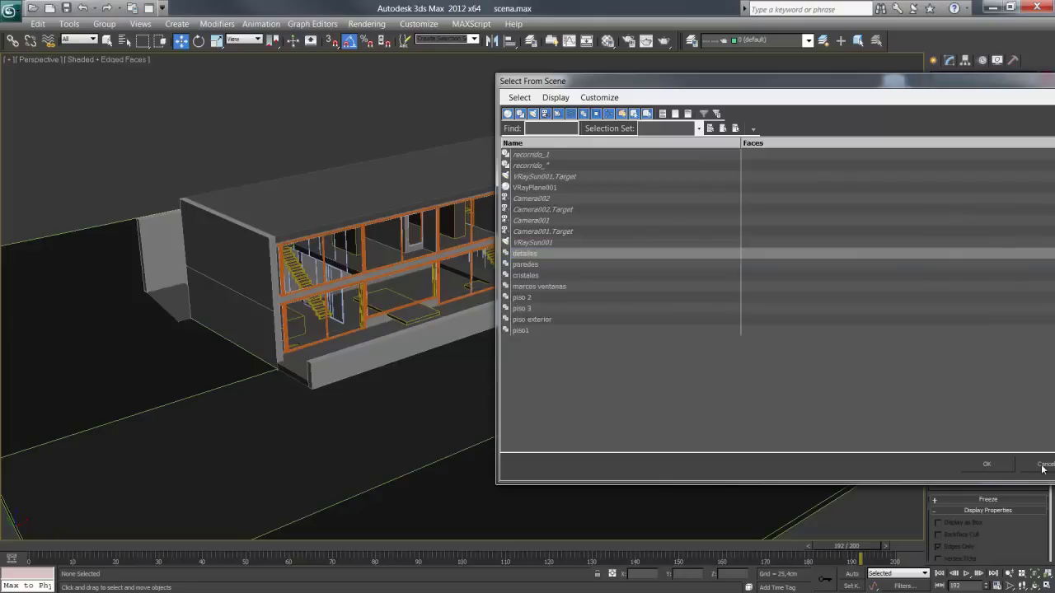
middle_drag(485, 330, 468, 318)
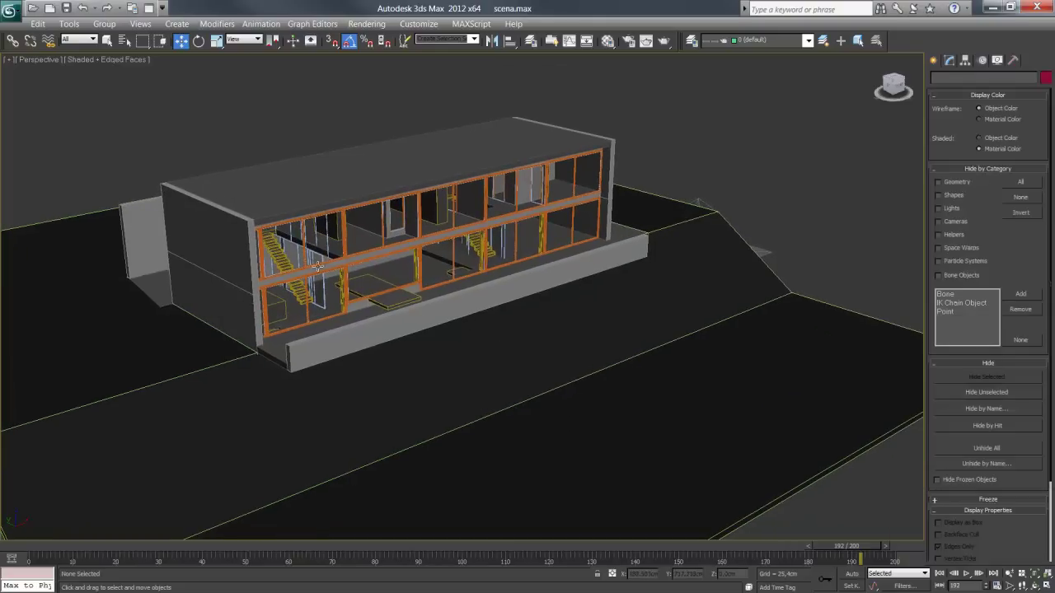
Rename the exterior ground group to '01piso exterior', then select the piso1 floor group.
click(427, 363)
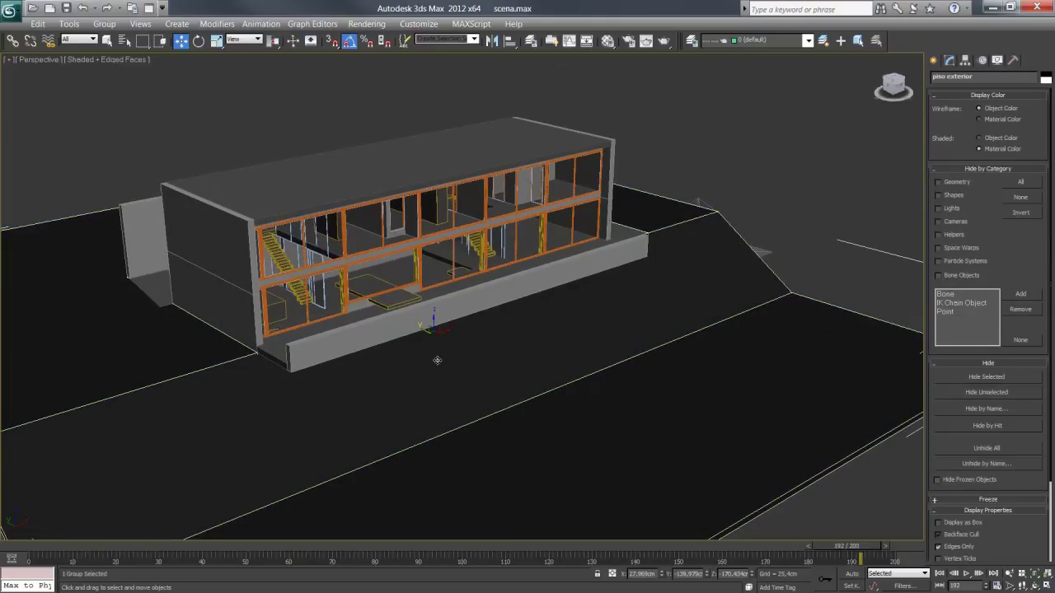
click(935, 62)
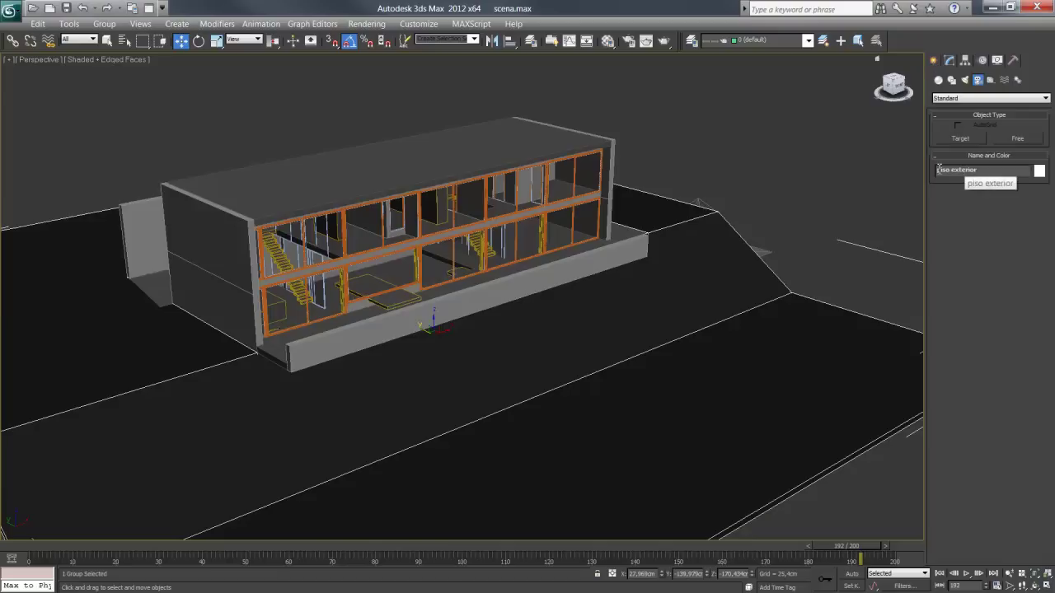
text(01)
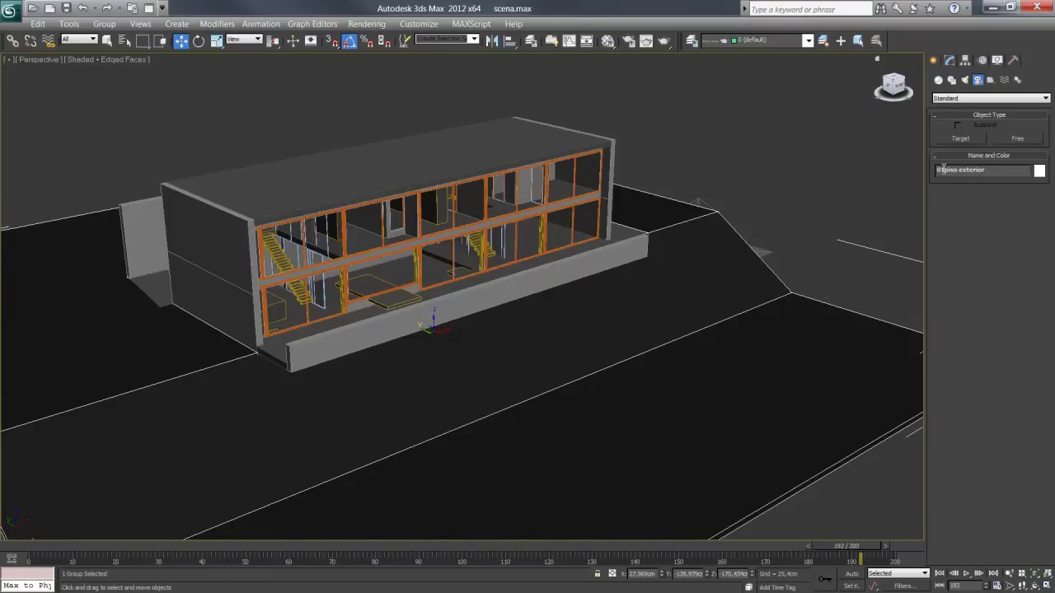
key(Return)
click(779, 145)
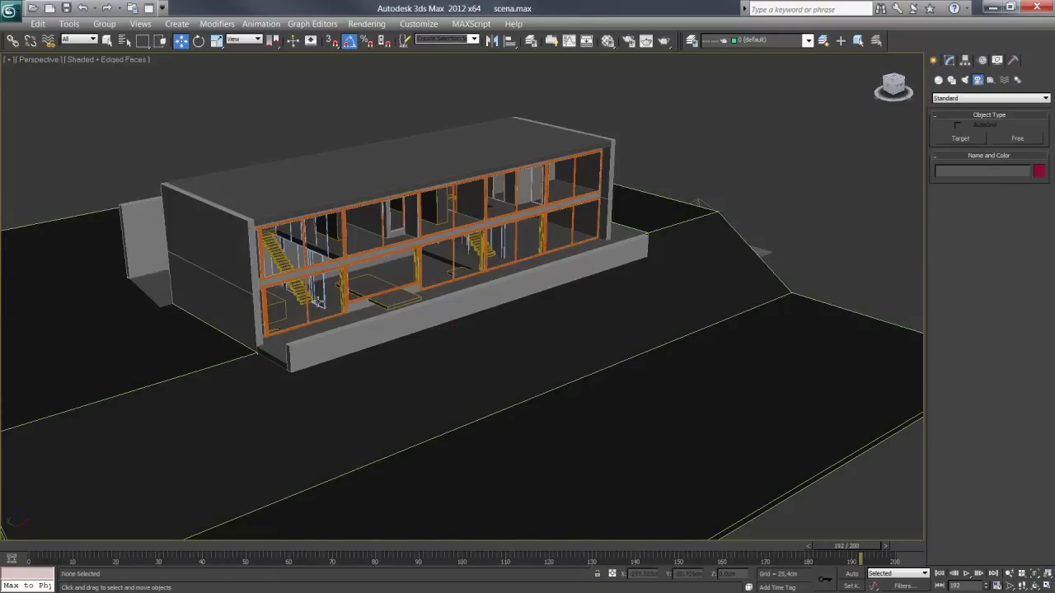
click(293, 349)
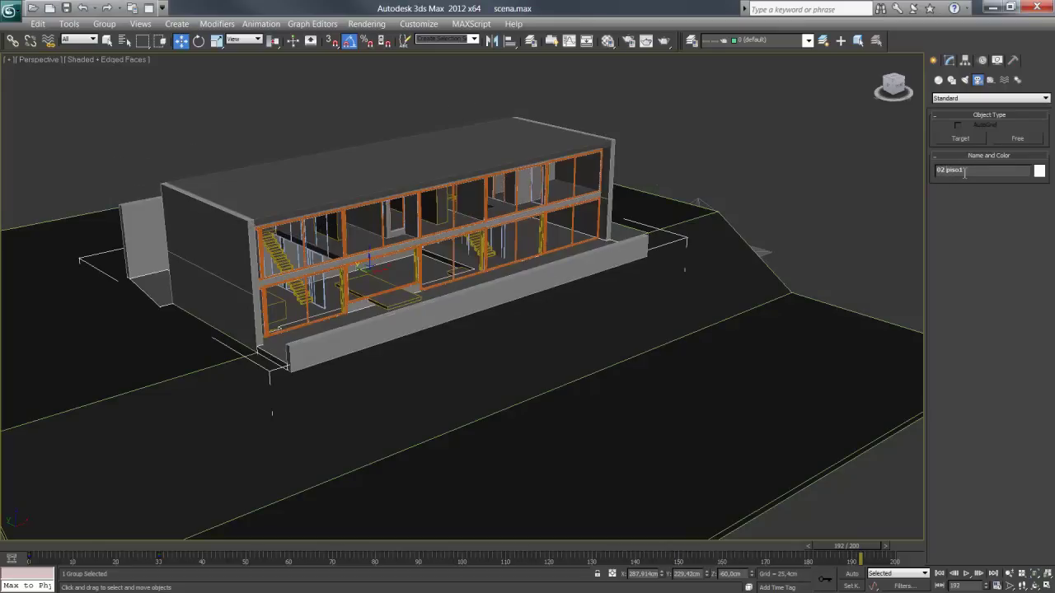
Hide the 01 piso exterior ground group from the viewport.
click(731, 355)
ctrl+click(632, 258)
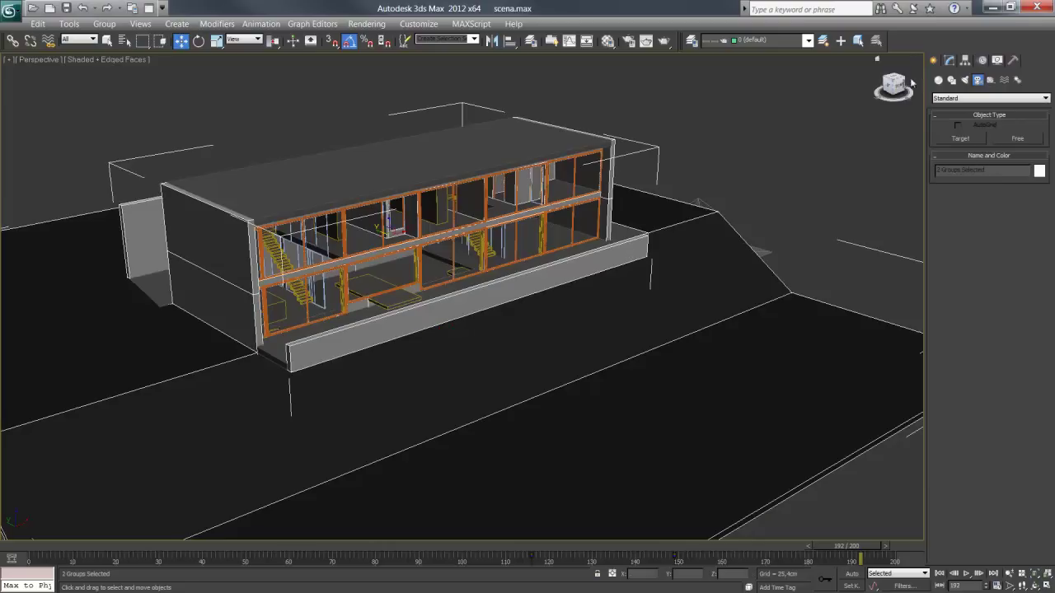
click(997, 60)
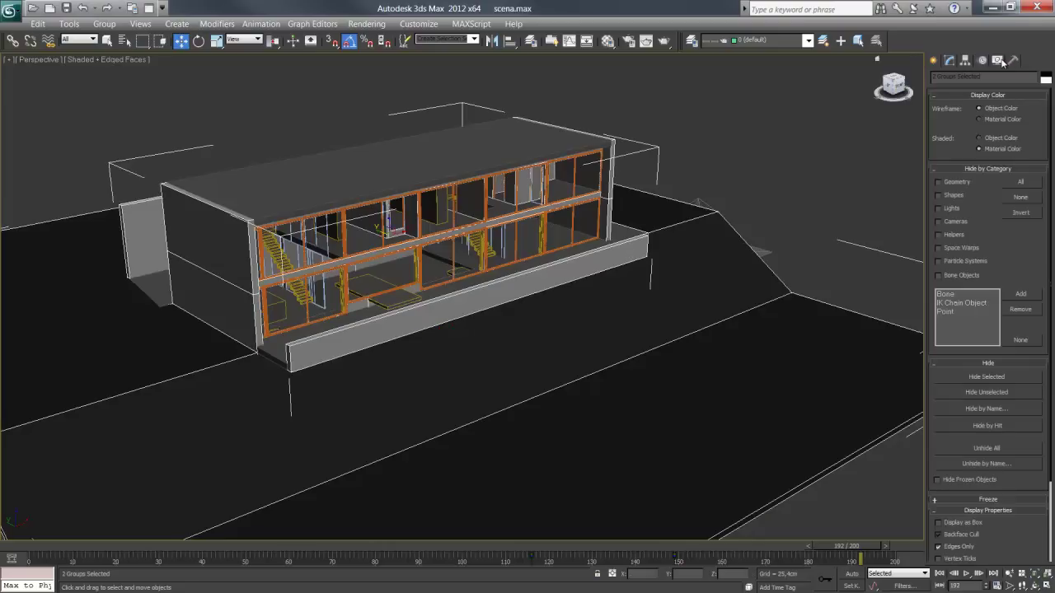
click(981, 377)
click(356, 336)
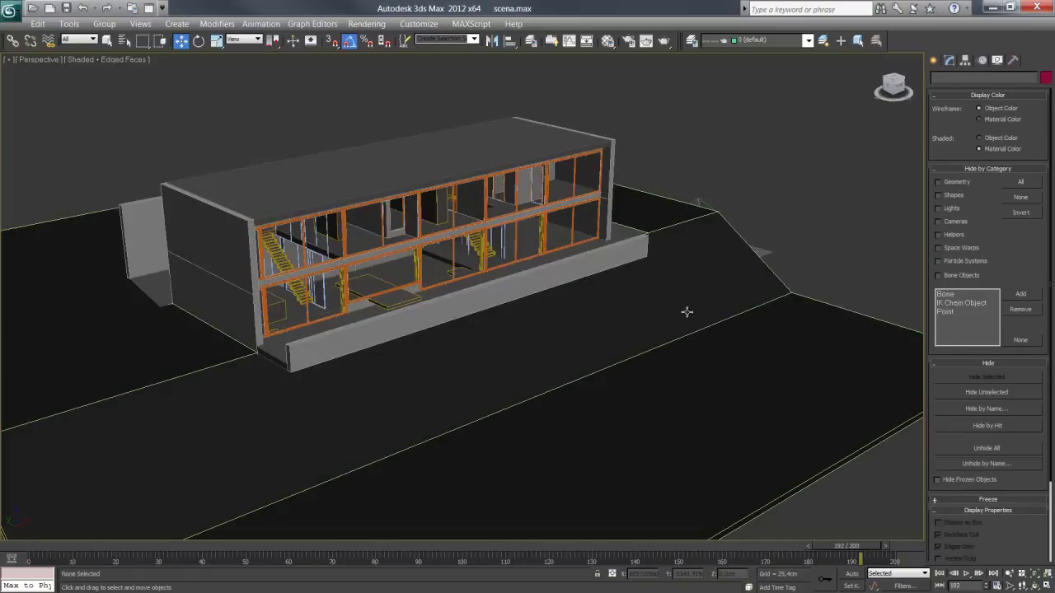
click(688, 313)
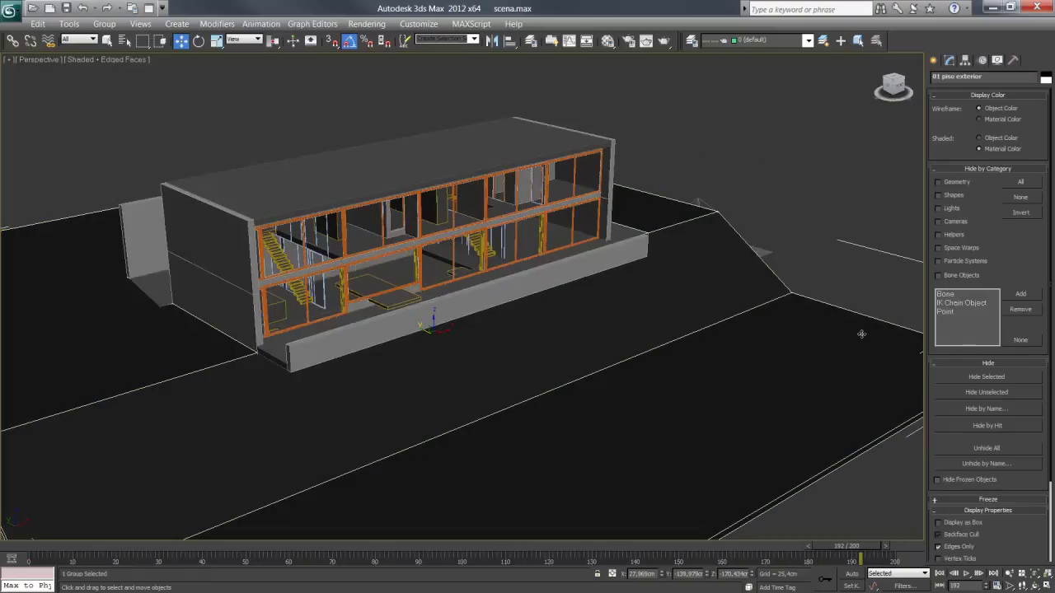
click(959, 377)
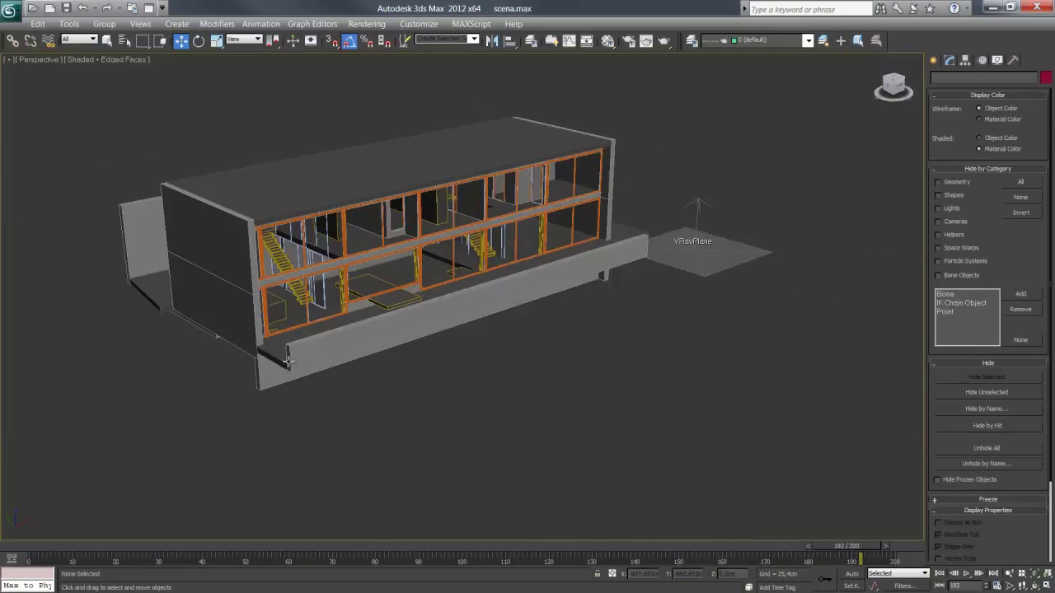
Hide the 02 piso1 floor slab and select the cristales glass group.
click(318, 349)
click(318, 349)
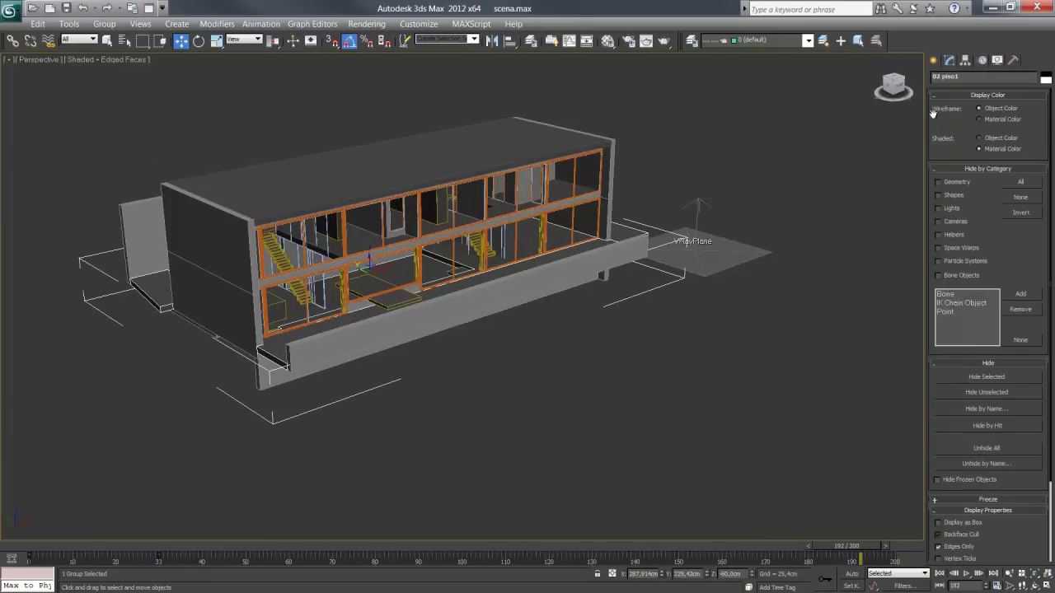
click(987, 377)
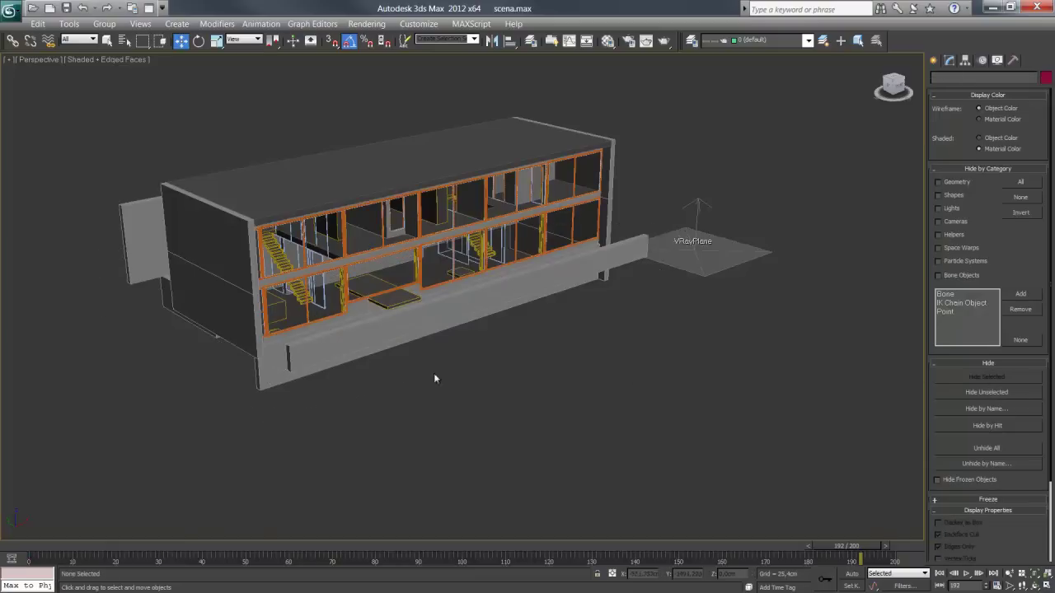
click(285, 370)
click(683, 281)
click(358, 245)
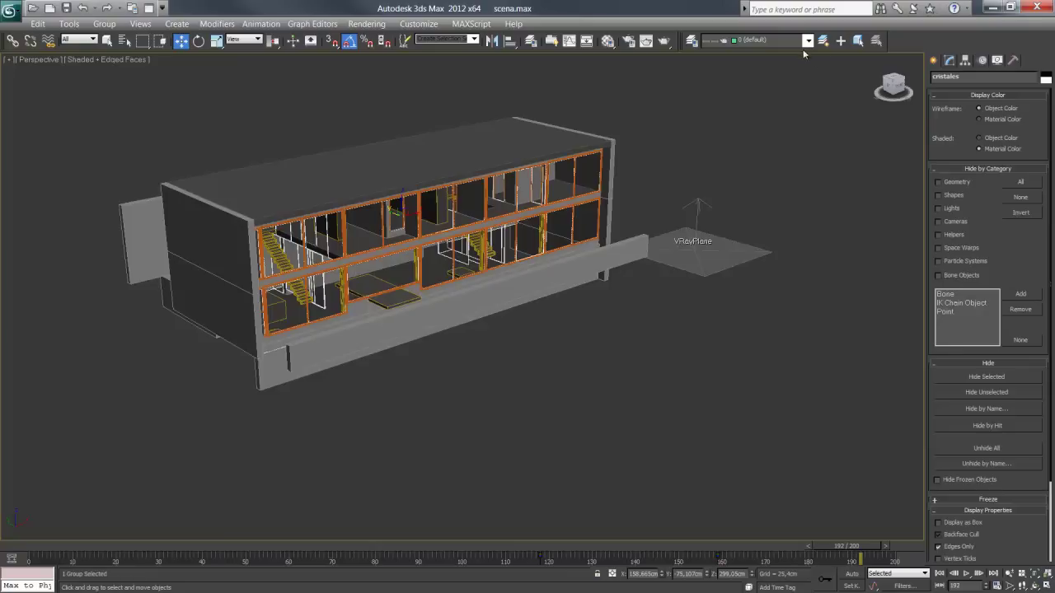
click(488, 168)
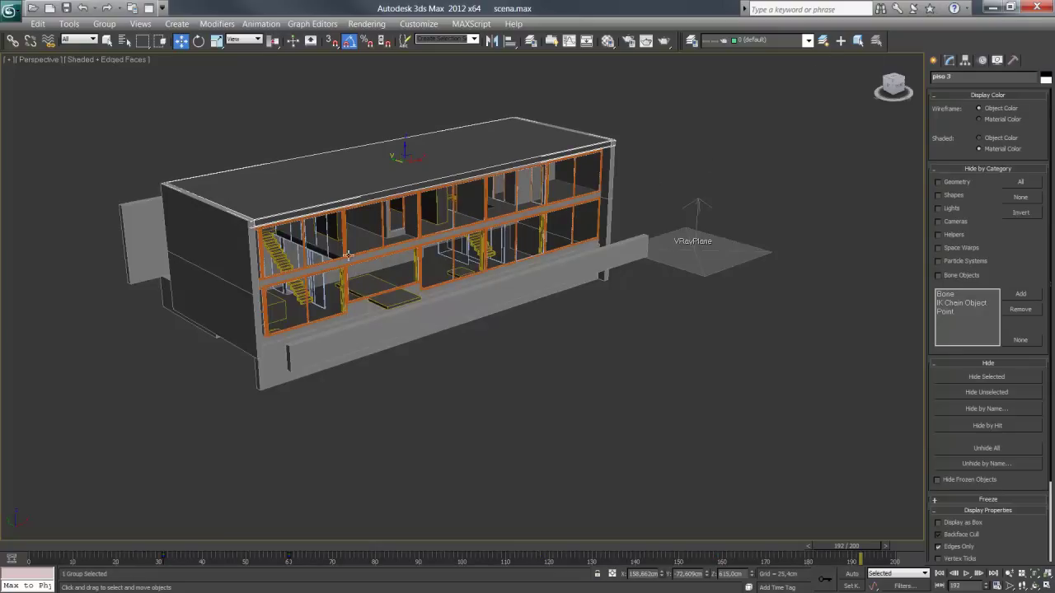
click(372, 286)
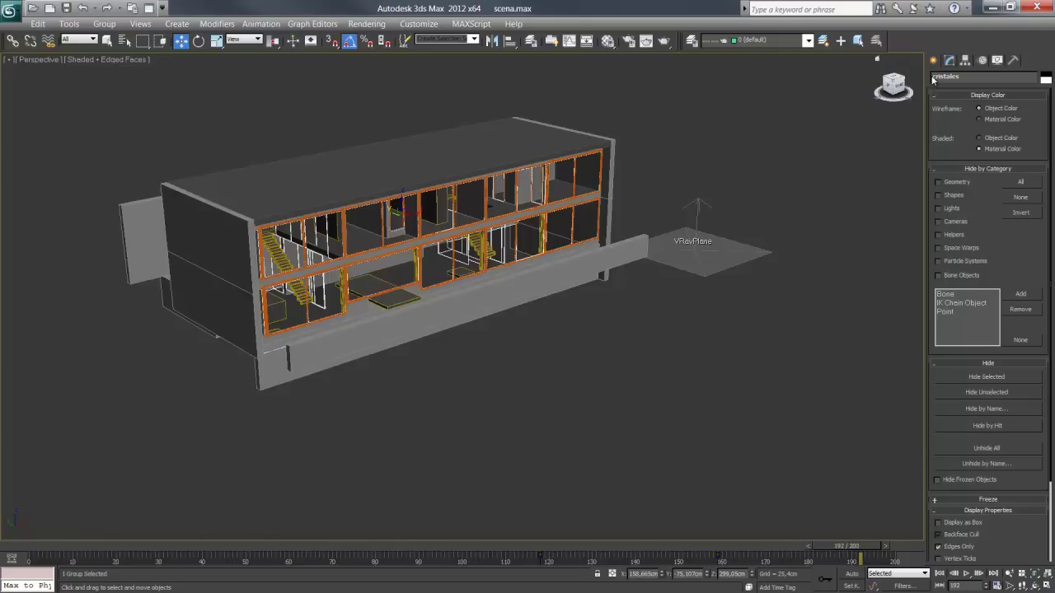
Lock the glass selection, rename it '06 cristales' and hide it.
key(space)
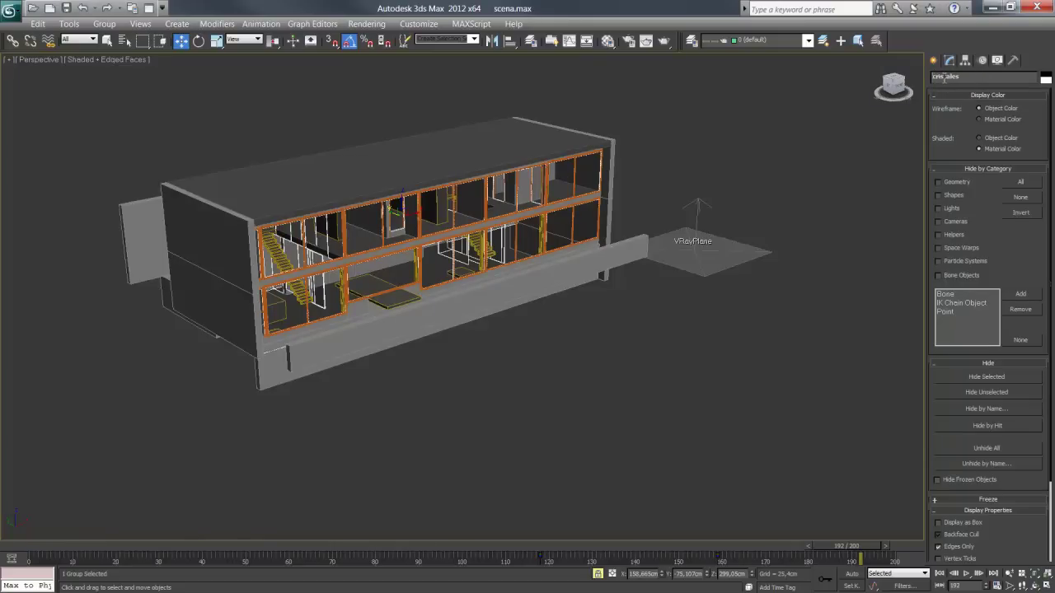
text(06)
click(979, 377)
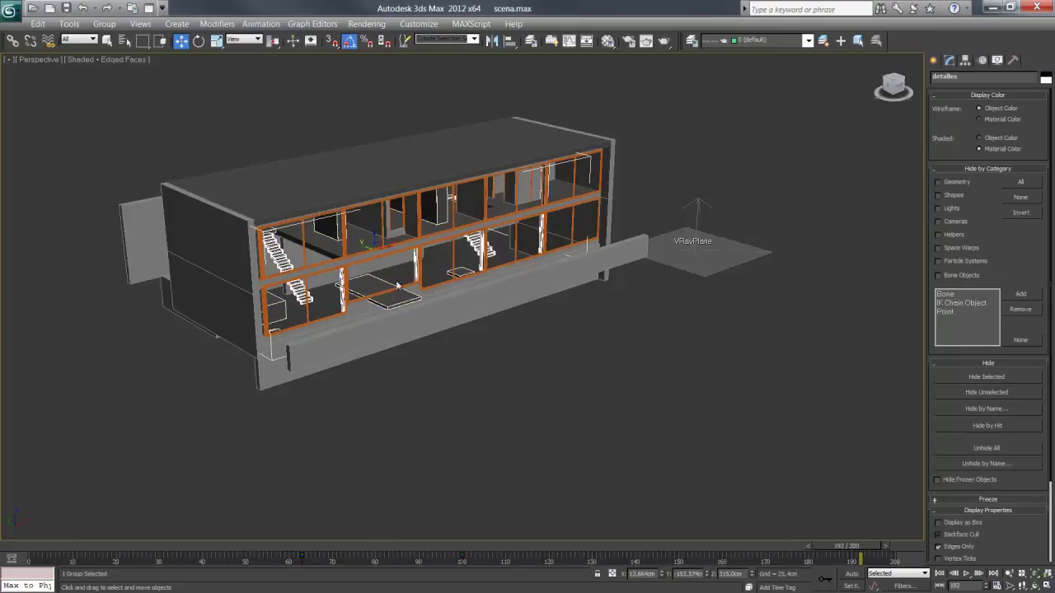
Select the marcos ventanas window-frame group and prefix its name with 05.
click(363, 234)
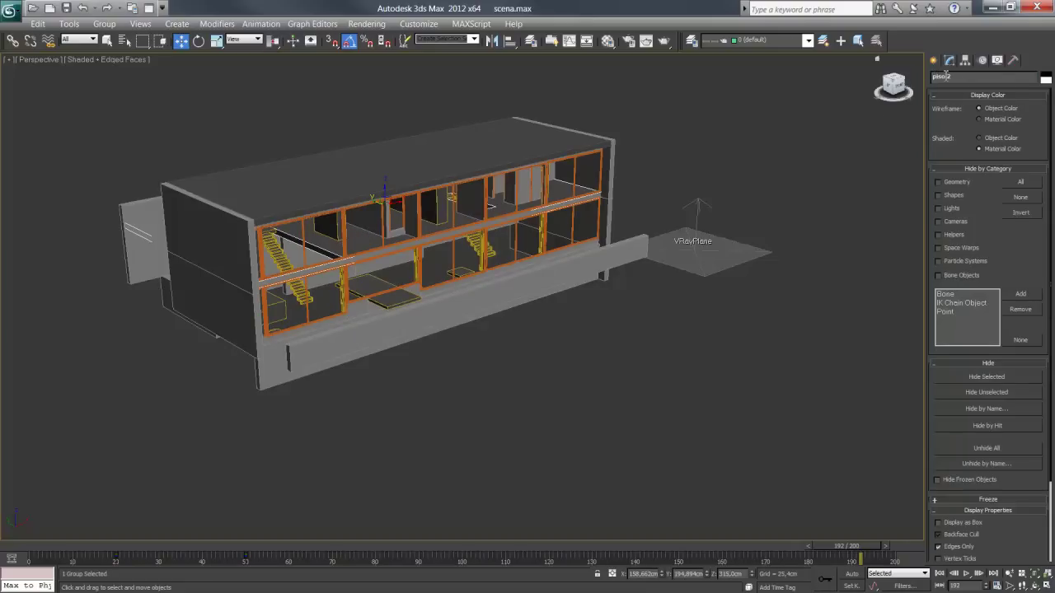
click(809, 136)
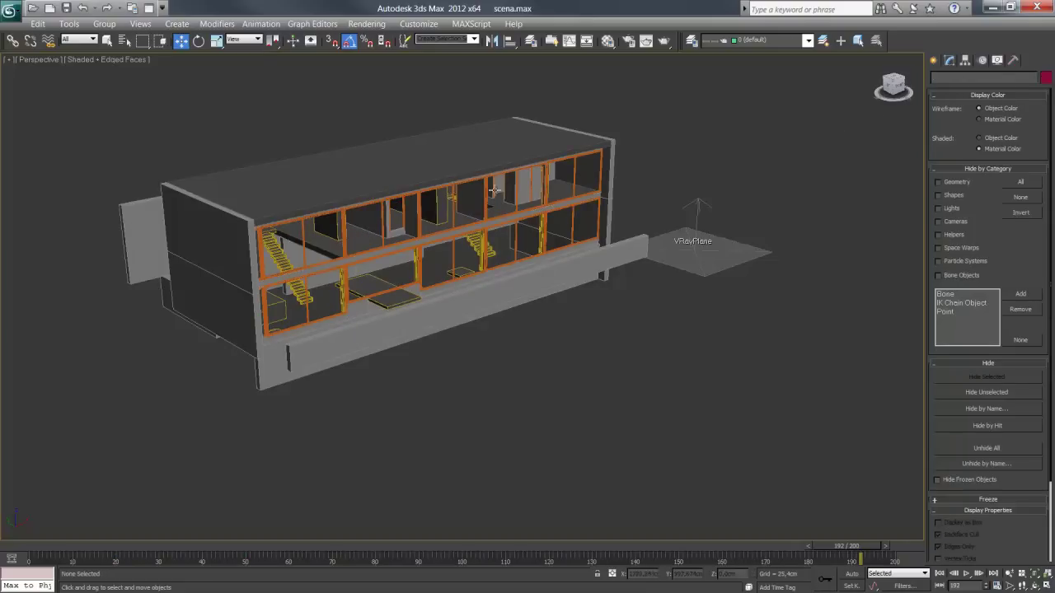
click(363, 183)
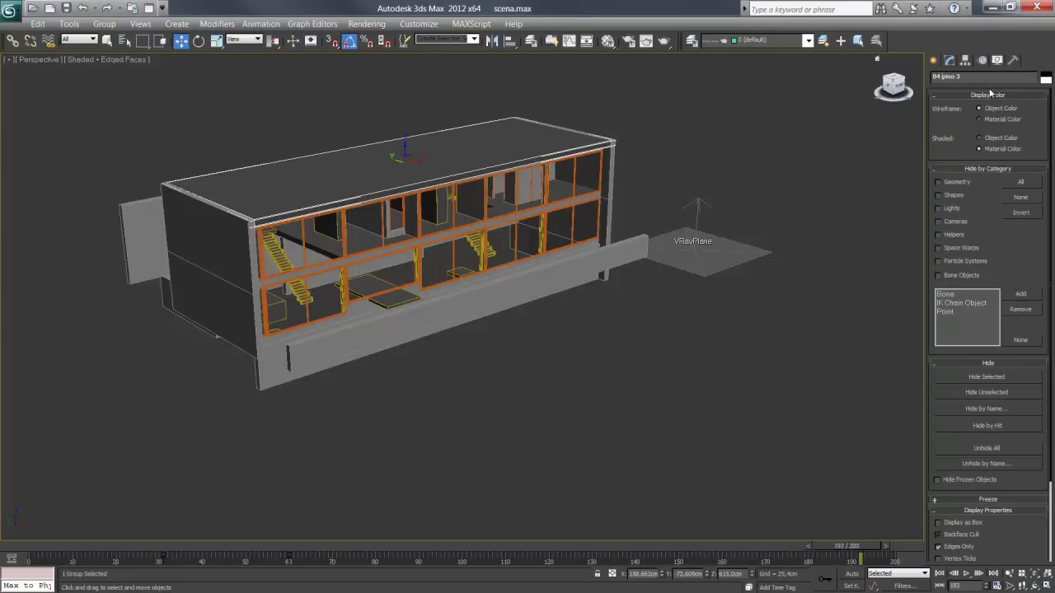
click(736, 100)
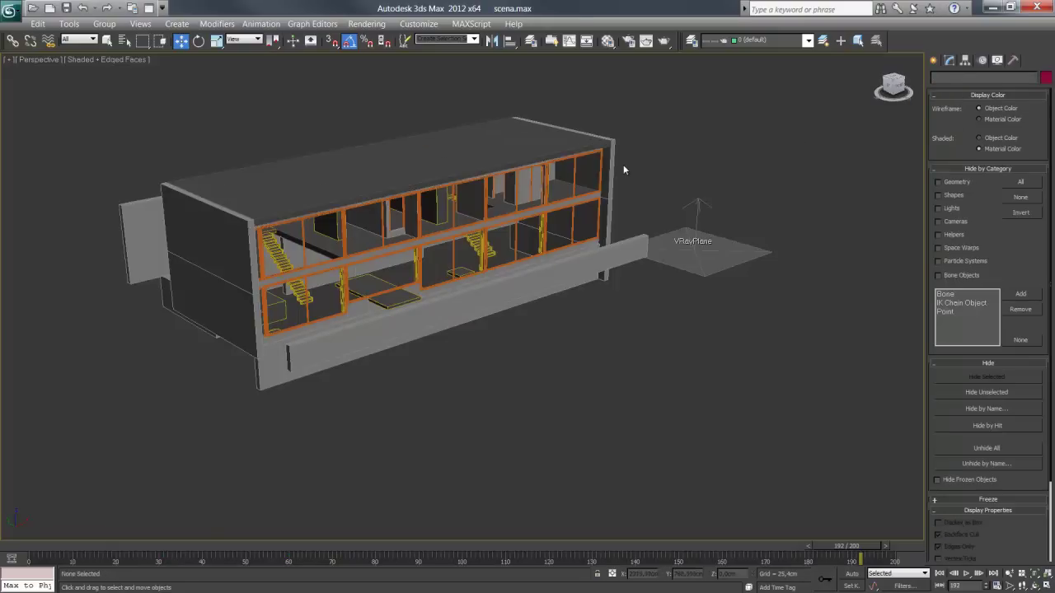
click(572, 165)
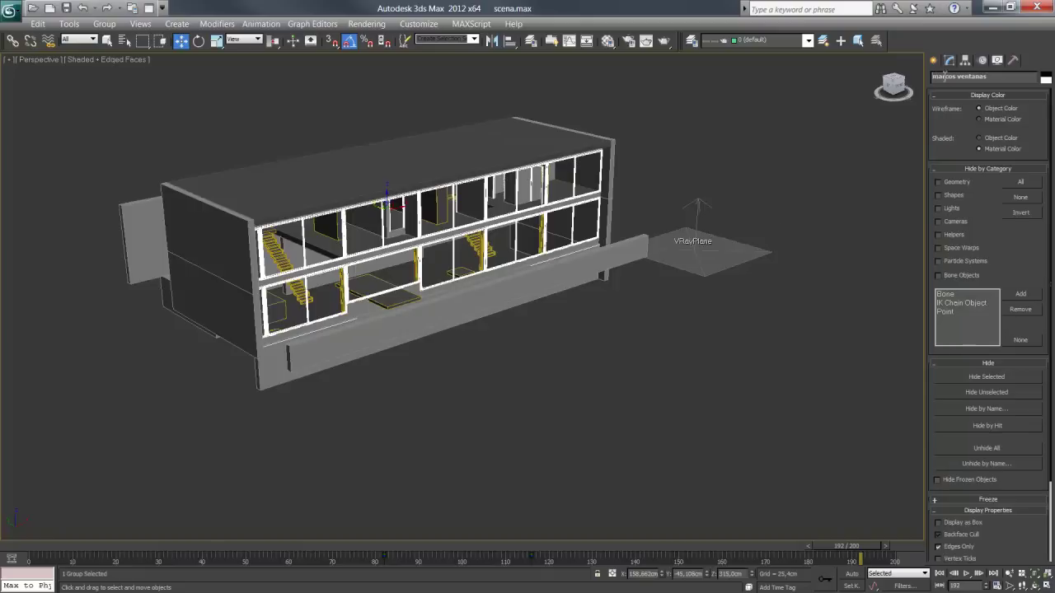
text(05)
Hide the 05 marcos ventanas frames, 04 piso 3 roof and 03 piso 2 floor slab.
click(987, 377)
click(518, 169)
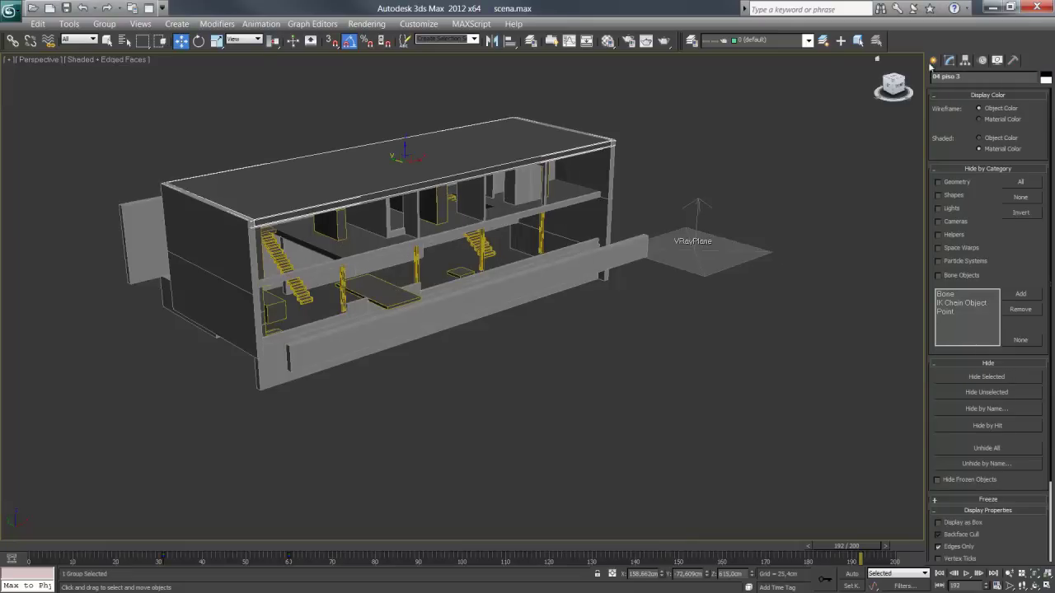
click(987, 376)
click(577, 192)
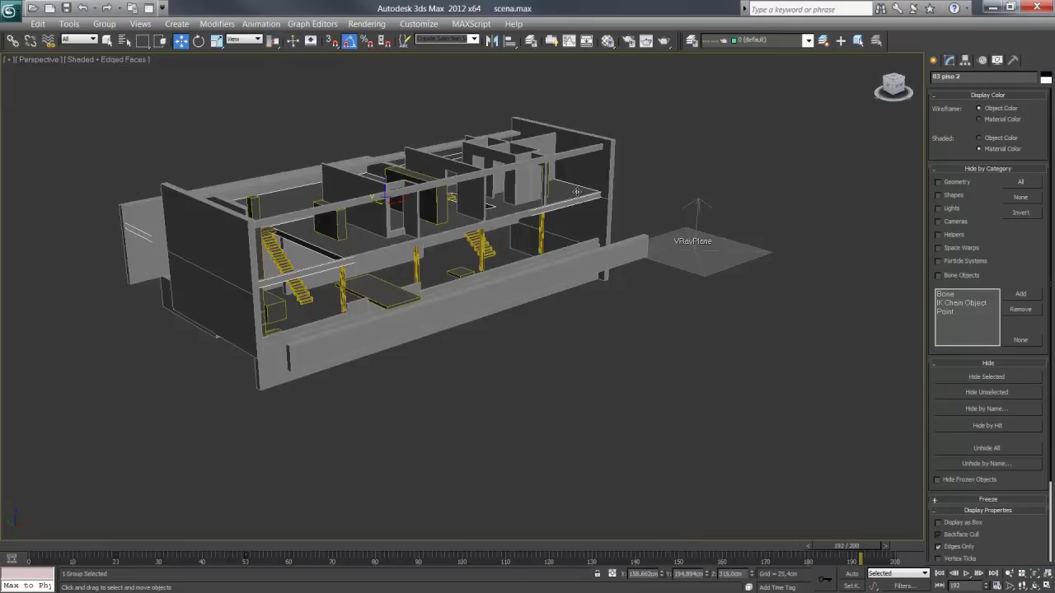
click(959, 375)
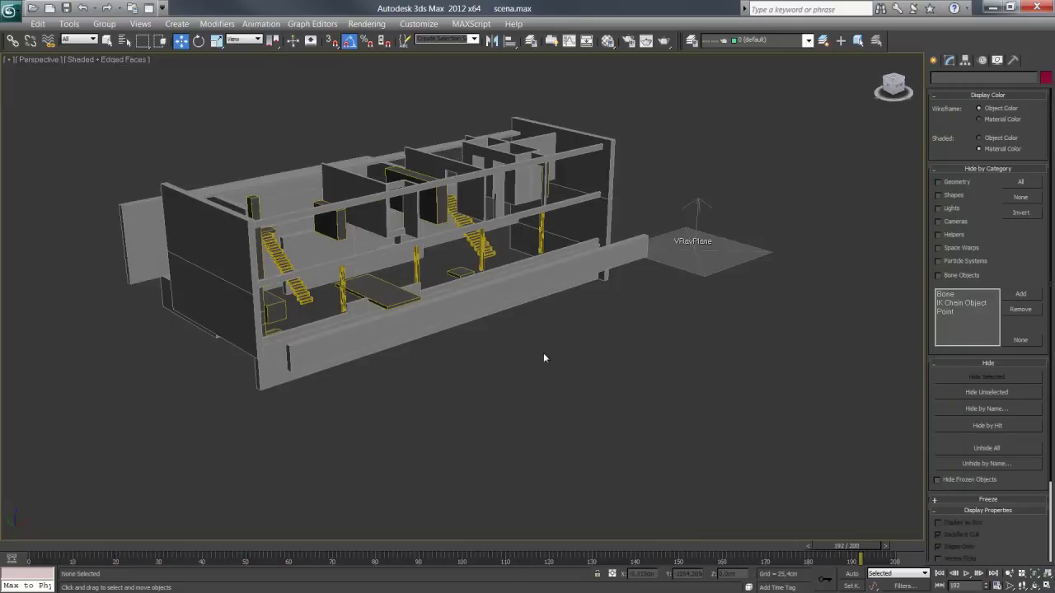
Rename the walls group to 07 paredes and hide it.
click(377, 294)
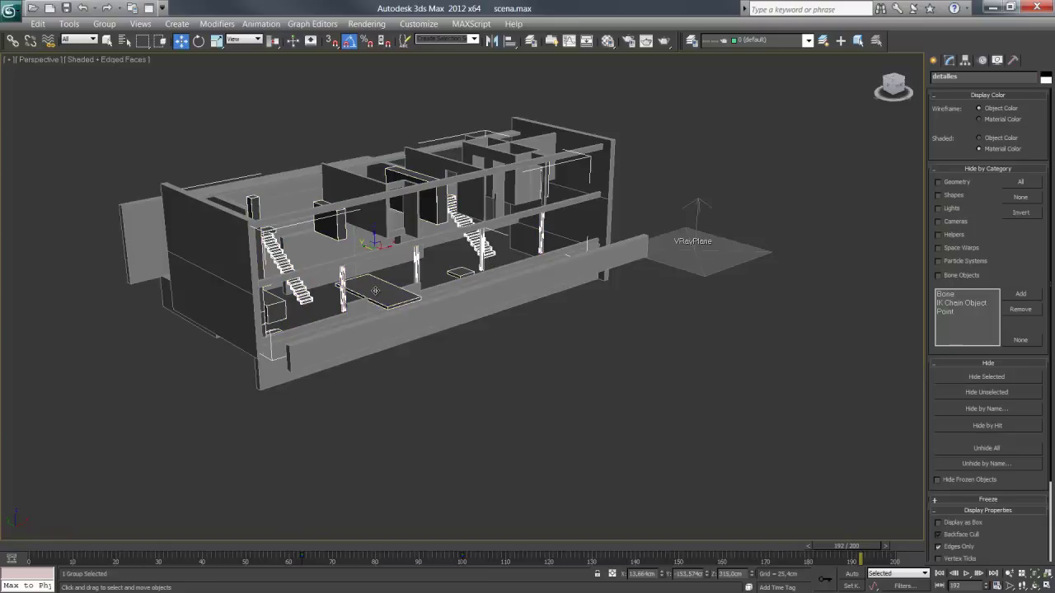
click(595, 413)
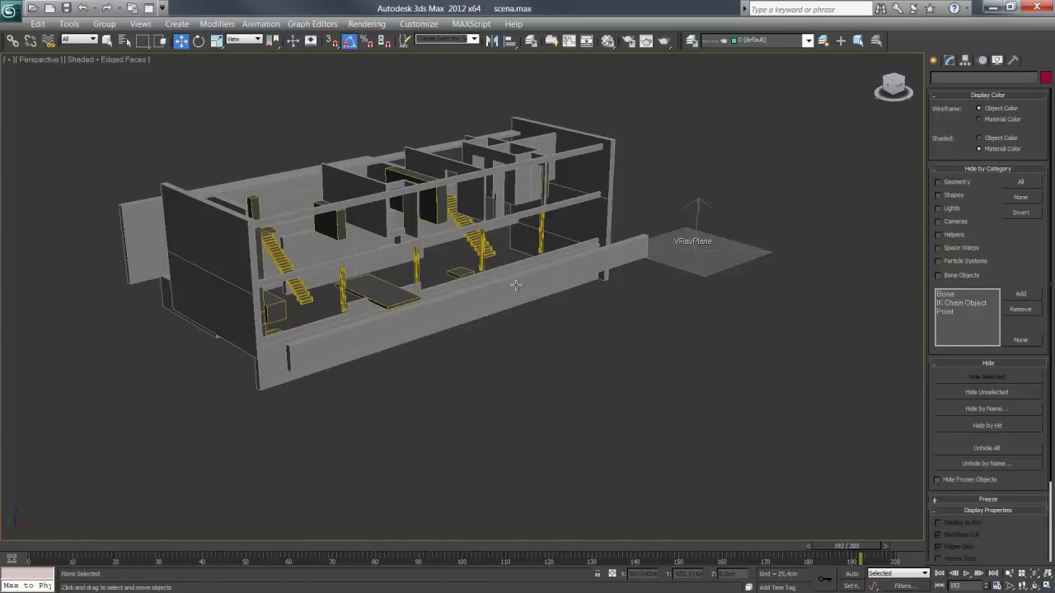
click(515, 285)
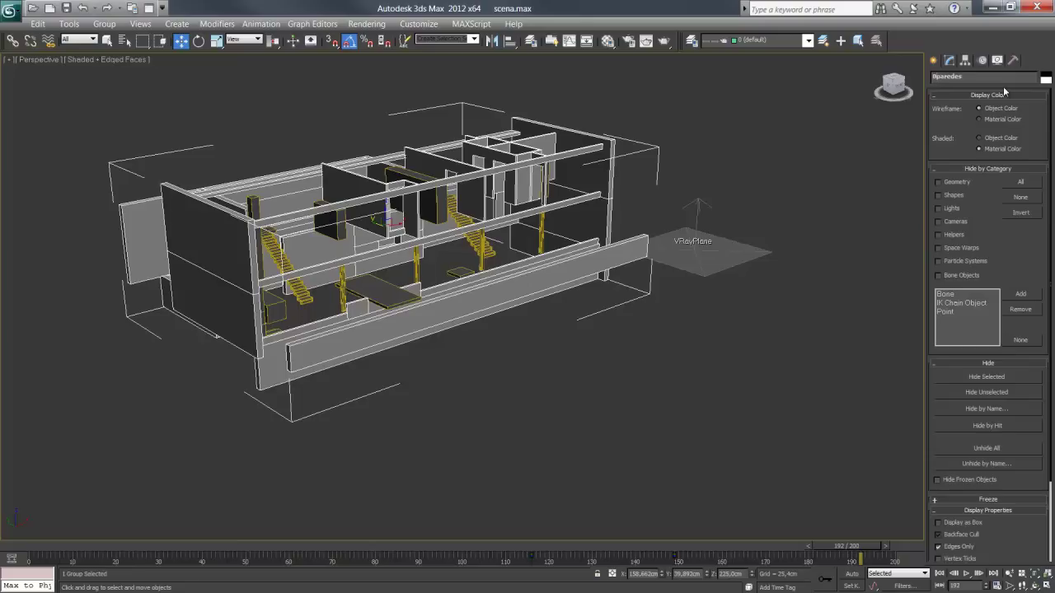
text(7)
click(977, 377)
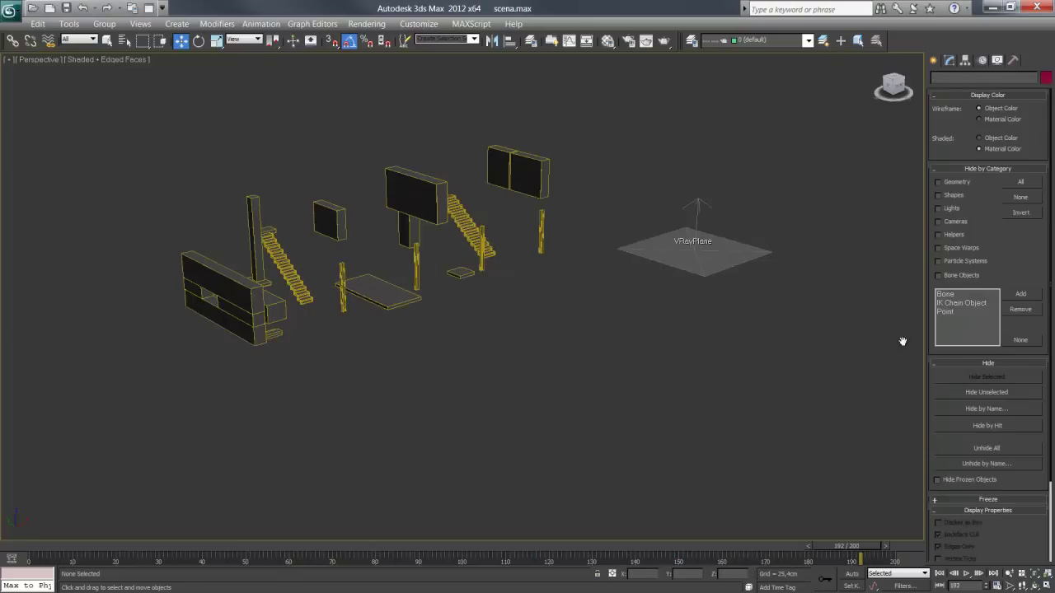
Rename the details group to '08 detalles', hide it, and select the VRayPlane.
click(471, 226)
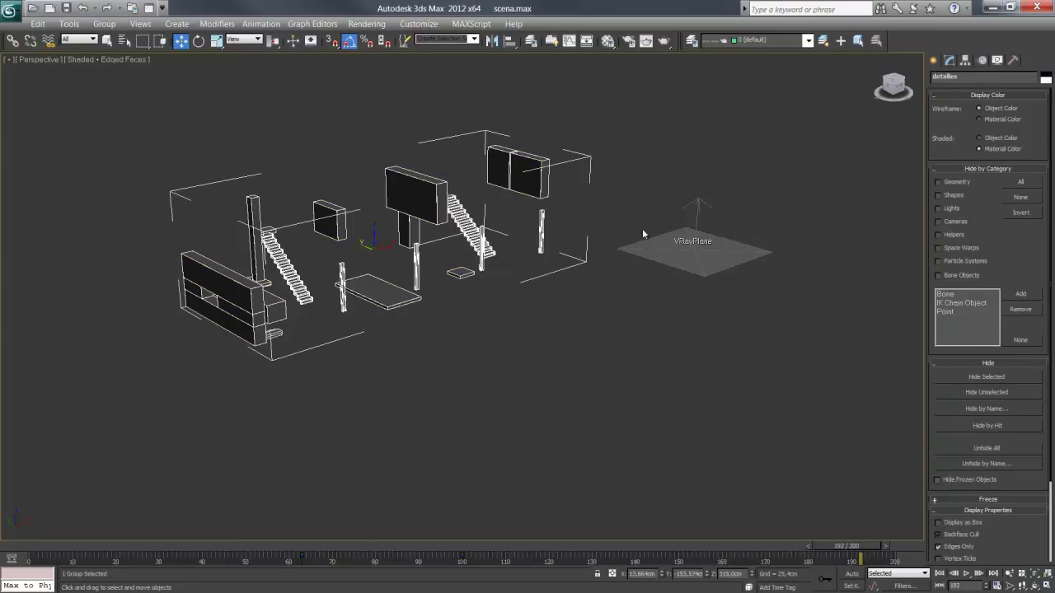
click(934, 77)
text(08)
click(982, 376)
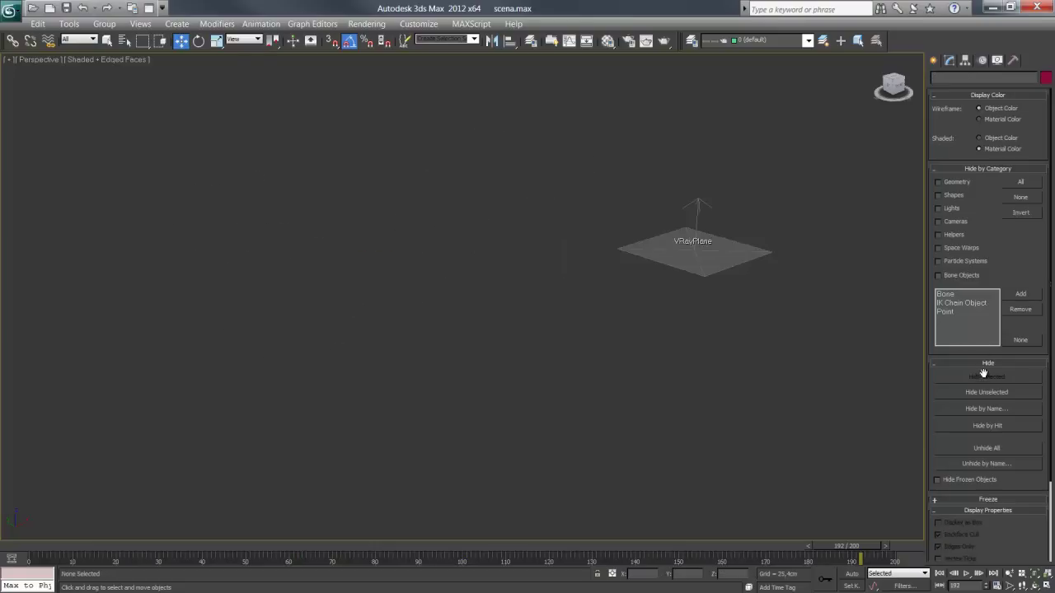
click(736, 260)
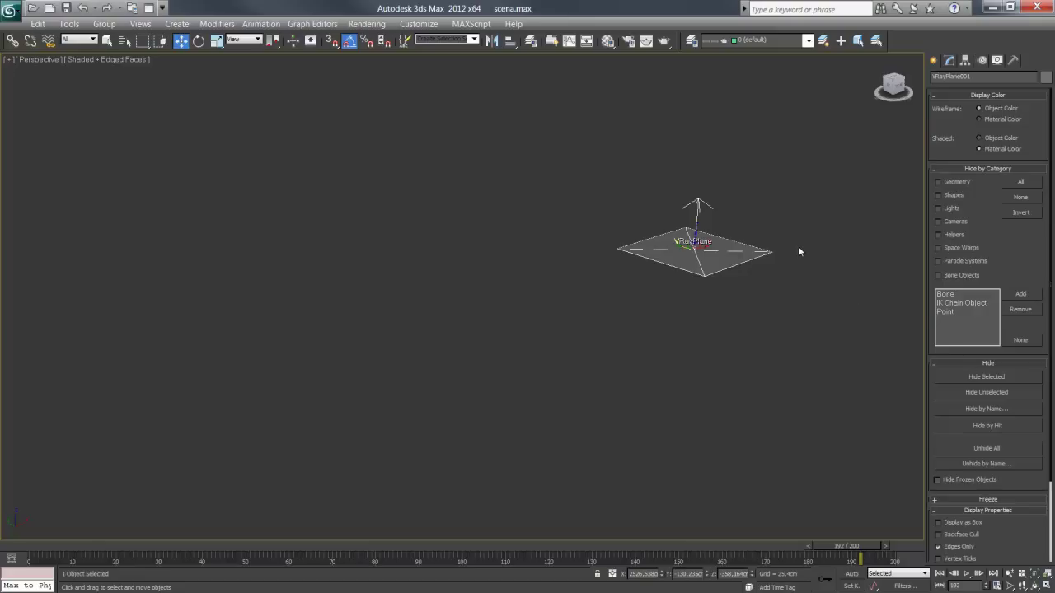
Unhide all numbered groups, 01 piso exterior through 08 detalles, with Unhide by Name.
click(996, 411)
click(1038, 467)
click(986, 464)
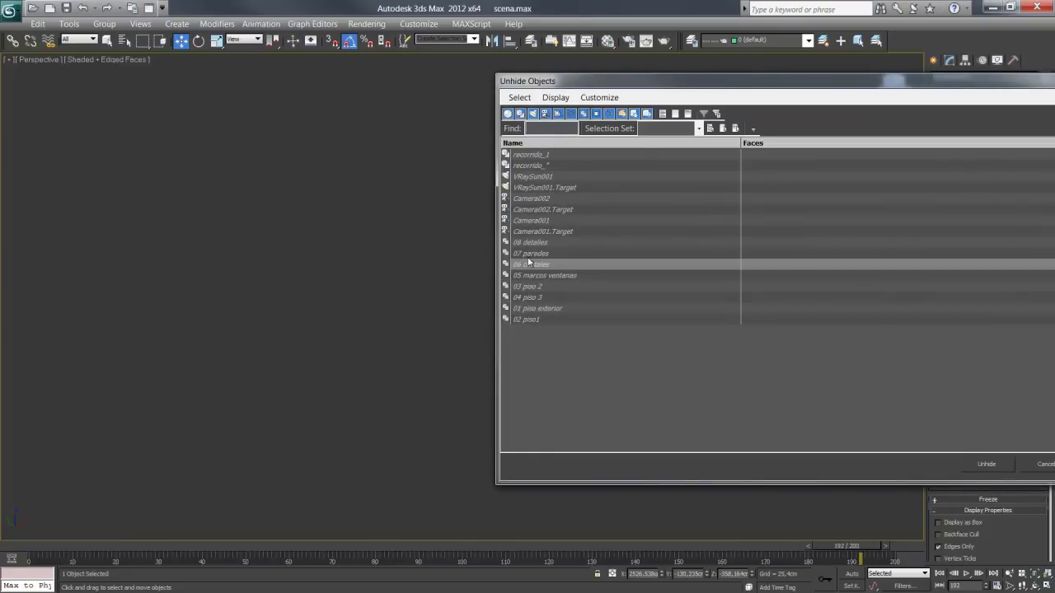
click(529, 319)
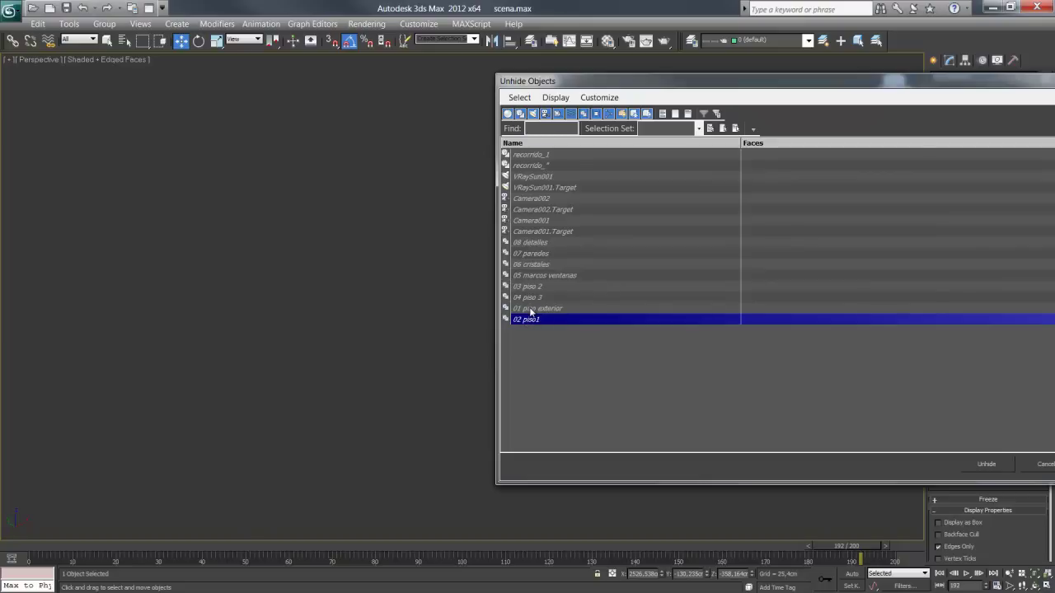
click(531, 309)
drag(529, 320, 529, 242)
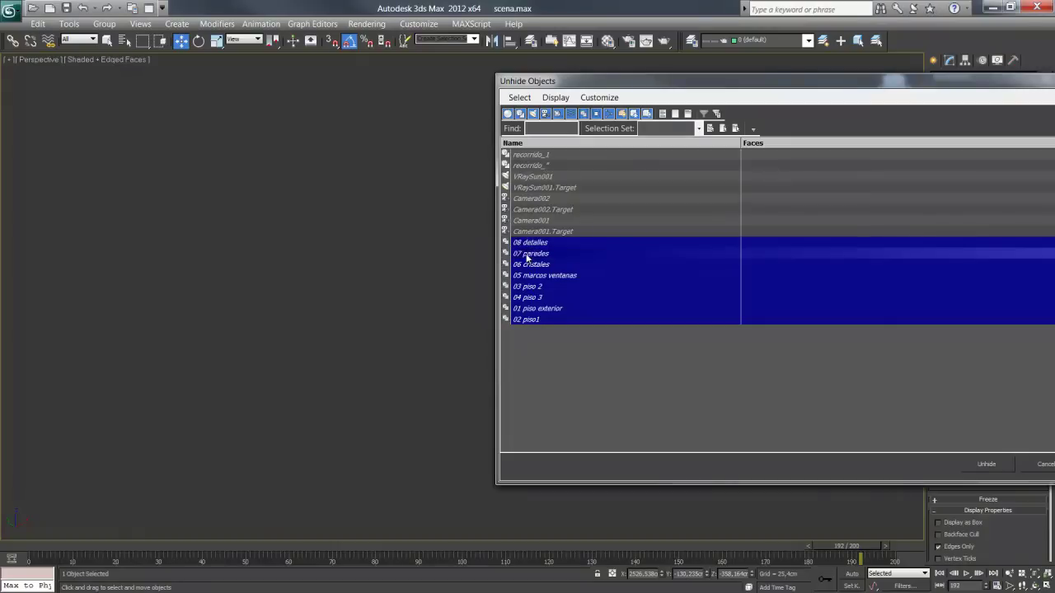
click(988, 465)
Select the 01 piso exterior terrain group and move the time slider to frame 200, then back to 0.
alt+middle_drag(544, 301, 497, 300)
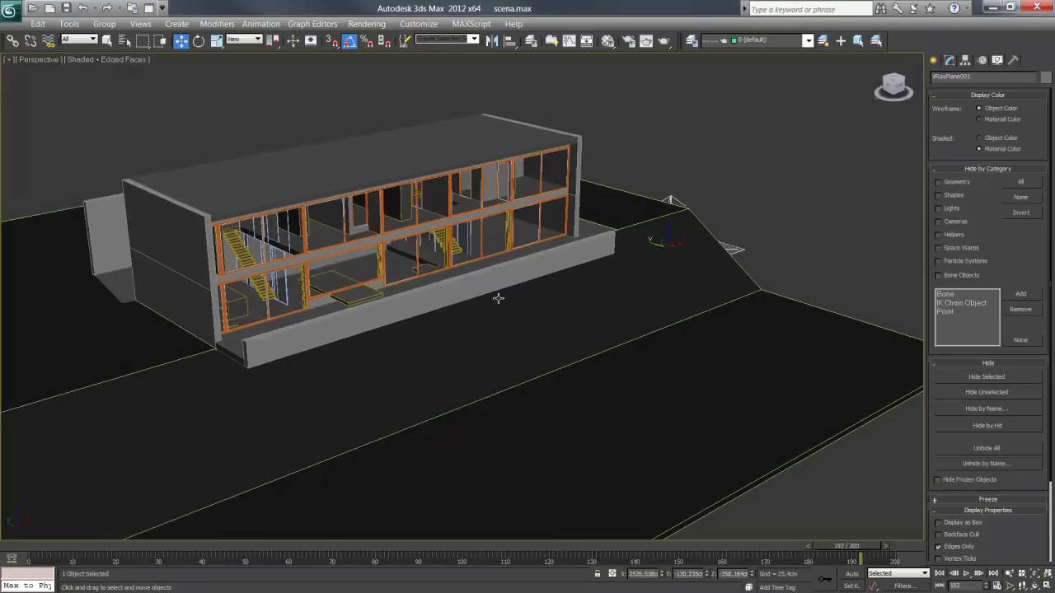
scroll(508, 303, down, 3)
click(415, 390)
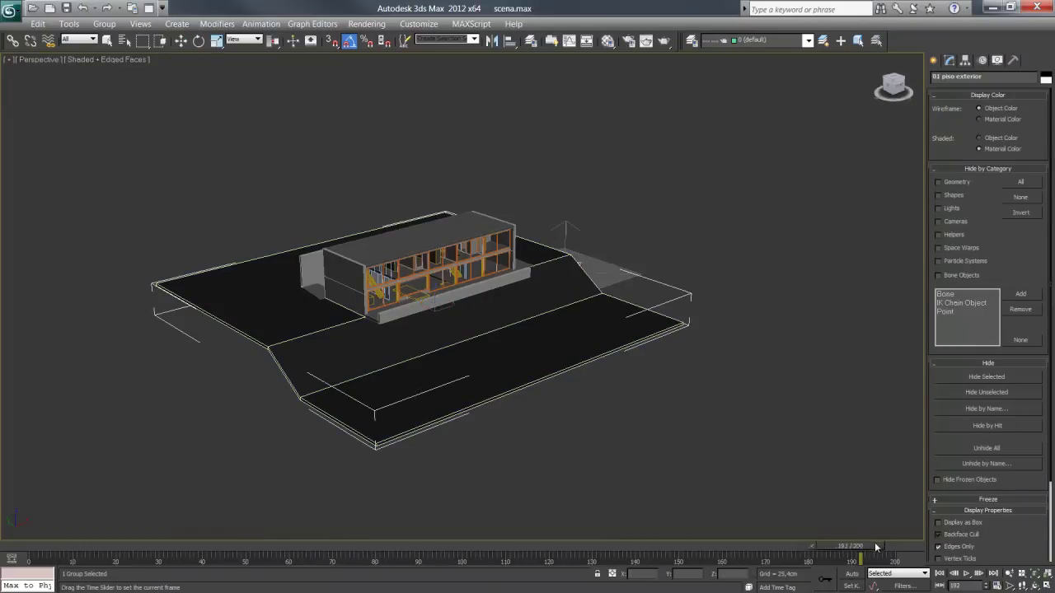
drag(876, 545, 911, 542)
click(916, 546)
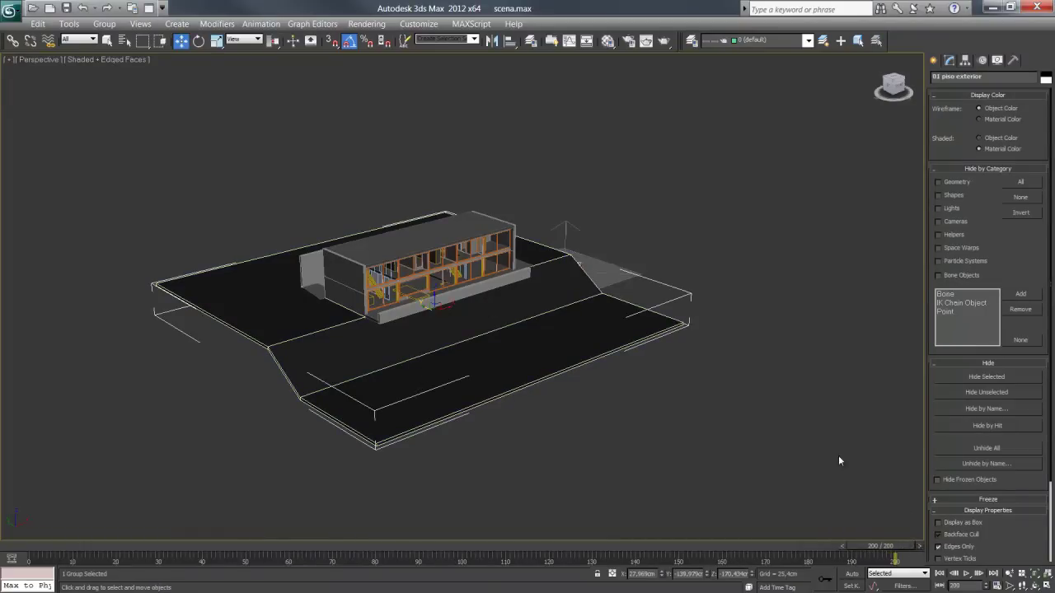
click(923, 548)
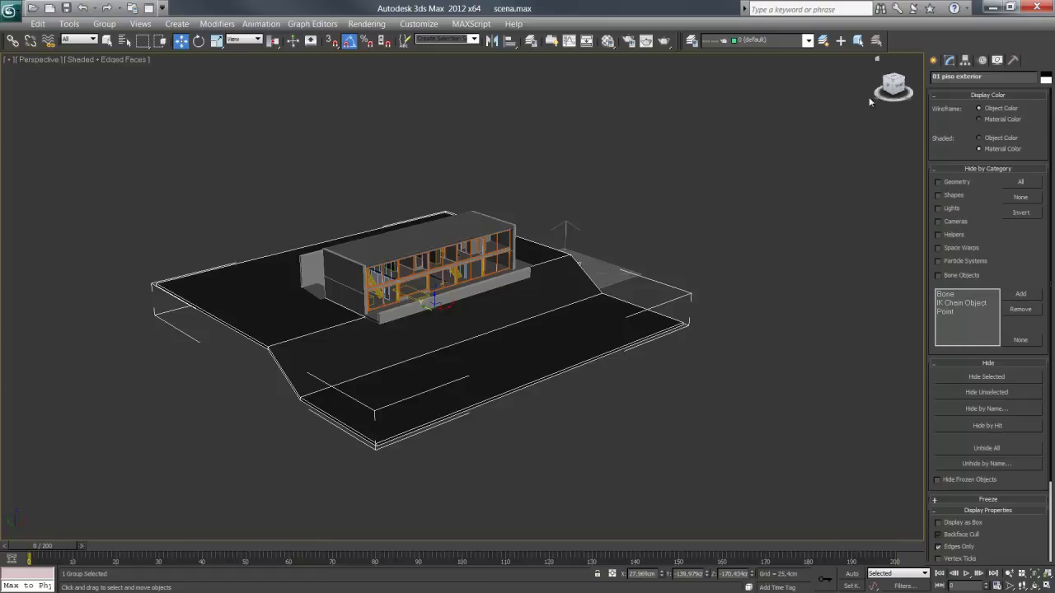
click(951, 63)
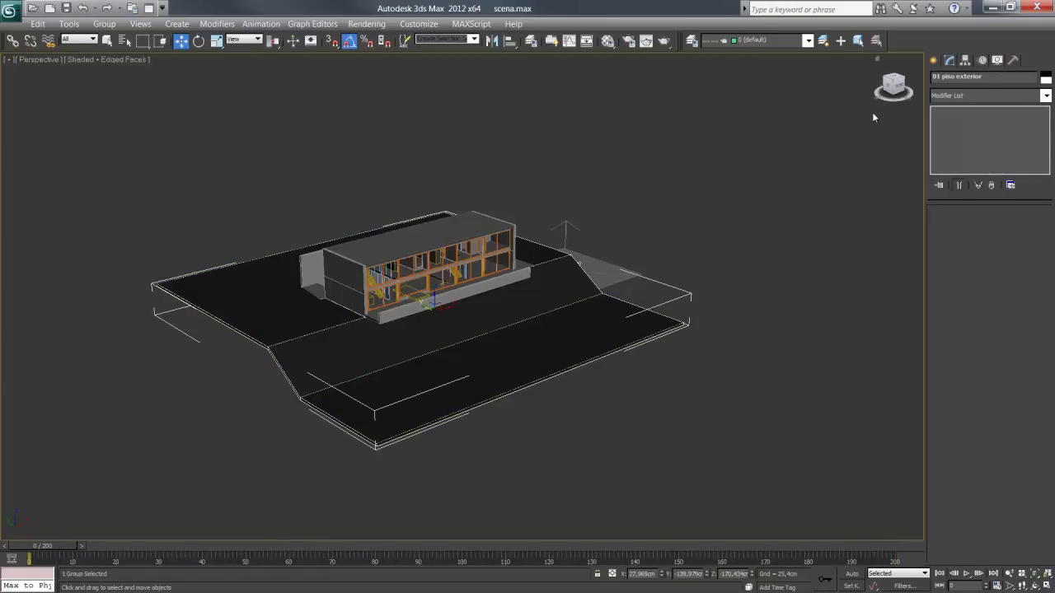
Add a Slice modifier to the 01 piso exterior terrain group.
click(978, 97)
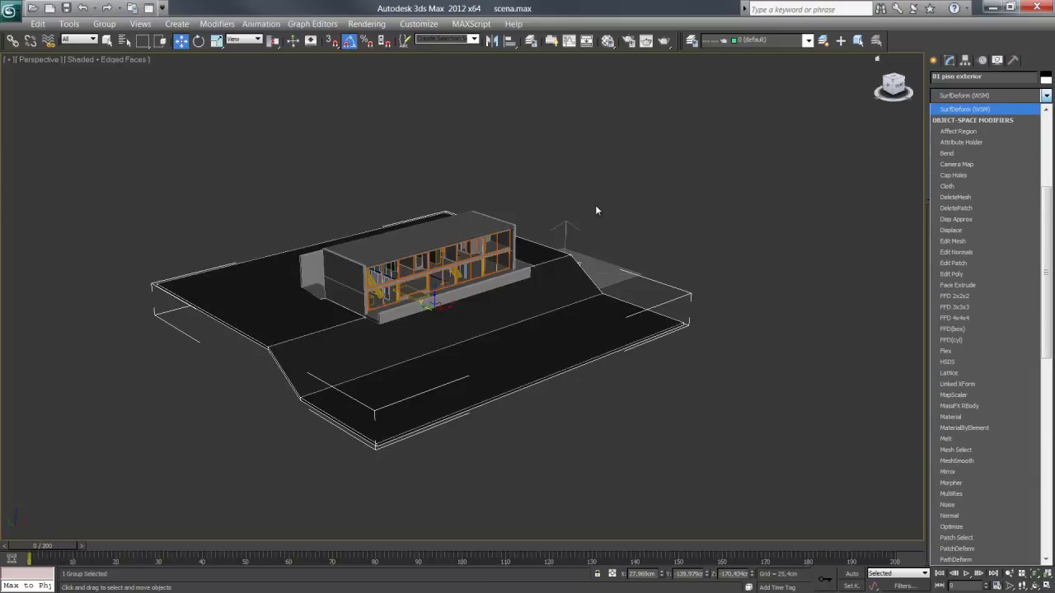
key(s)
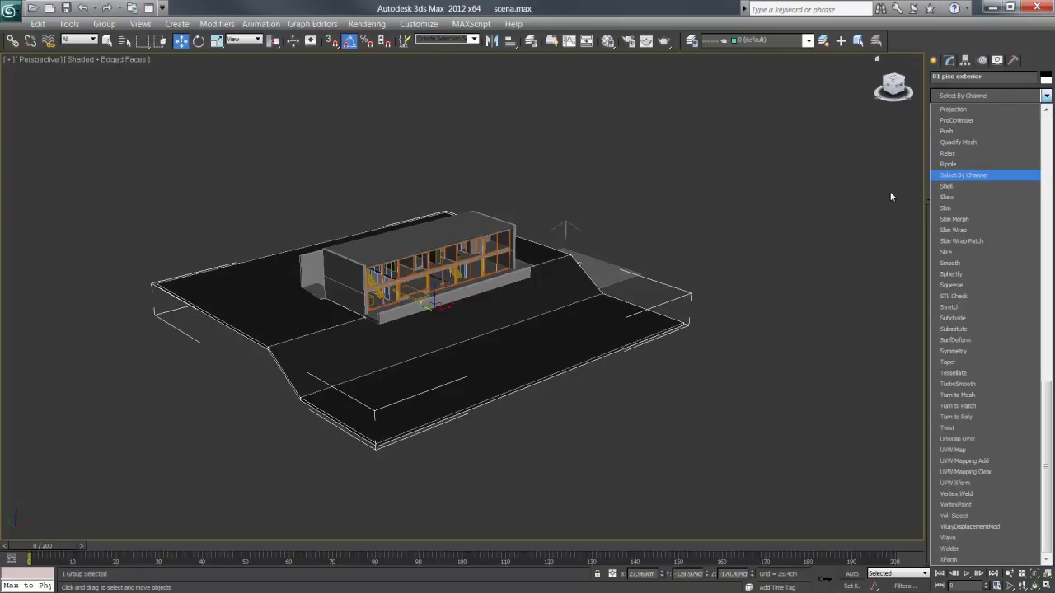
key(Down)
key(Down)
key(Down)
key(Down)
key(Down)
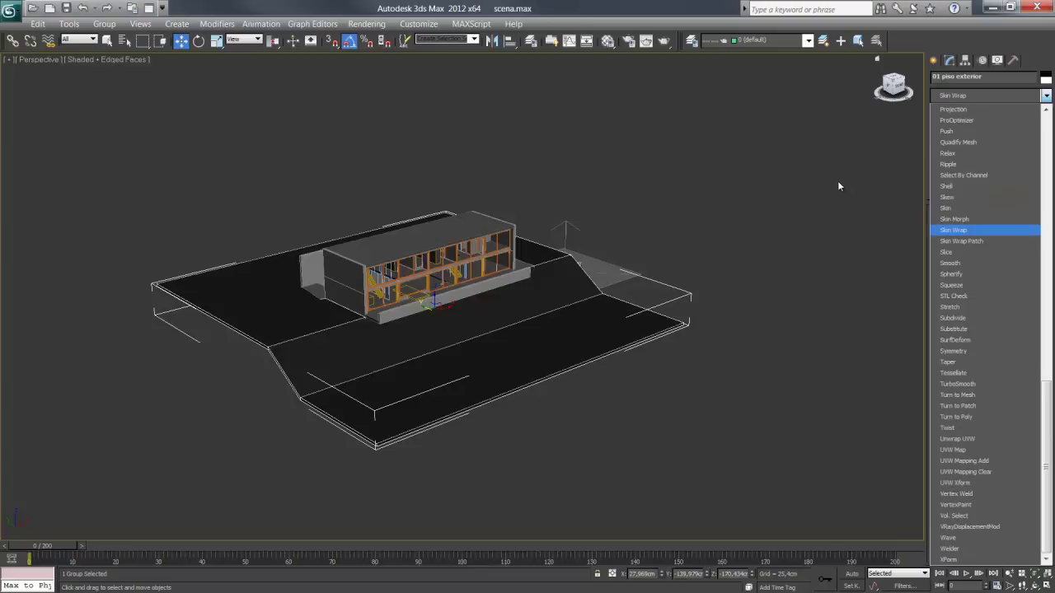
key(Down)
click(935, 251)
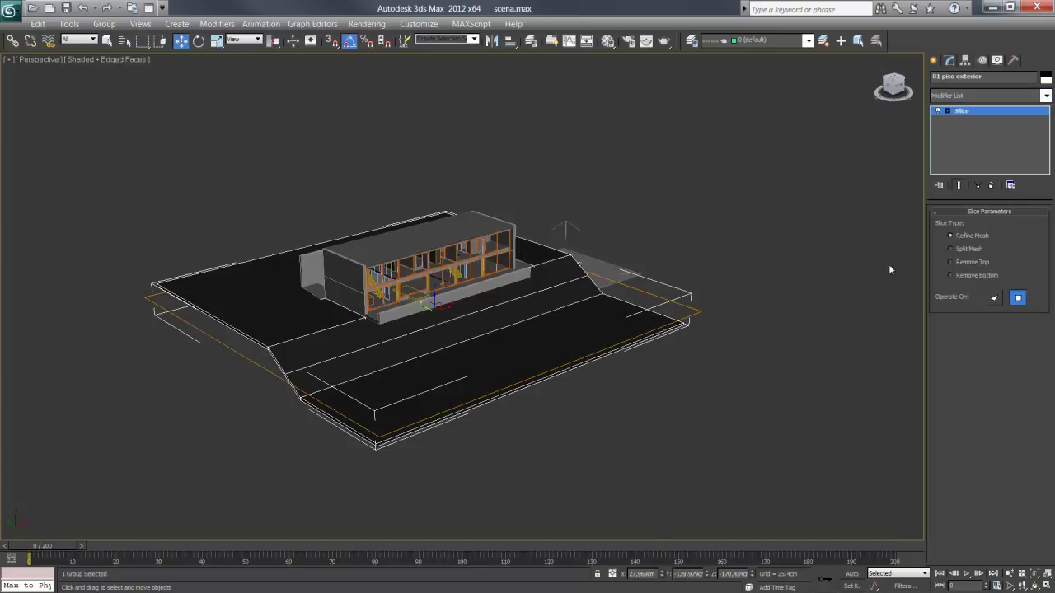
Raise the Slice Plane sub-object above the building.
click(948, 111)
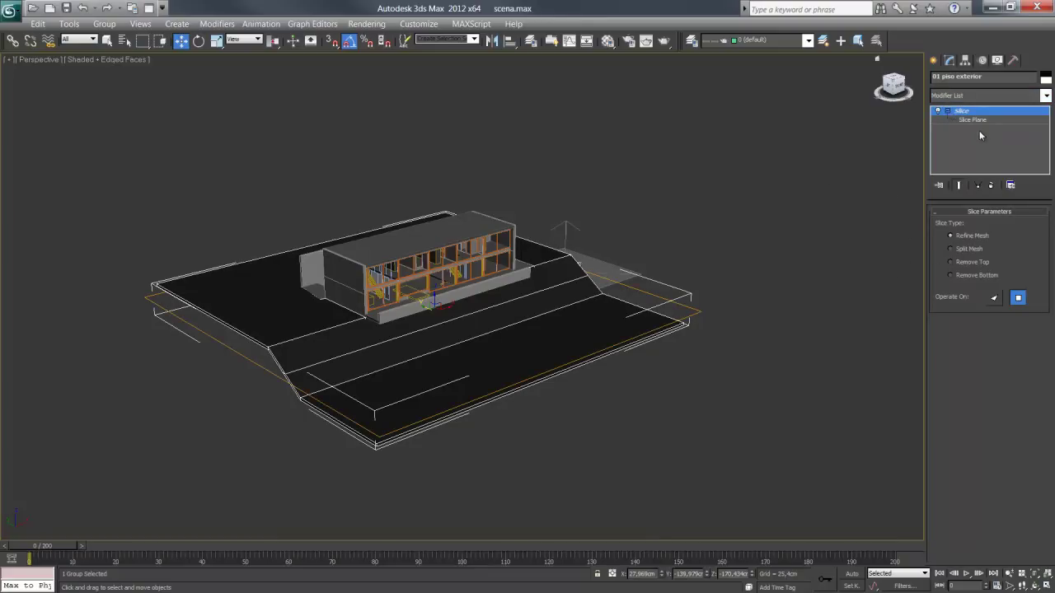
click(973, 121)
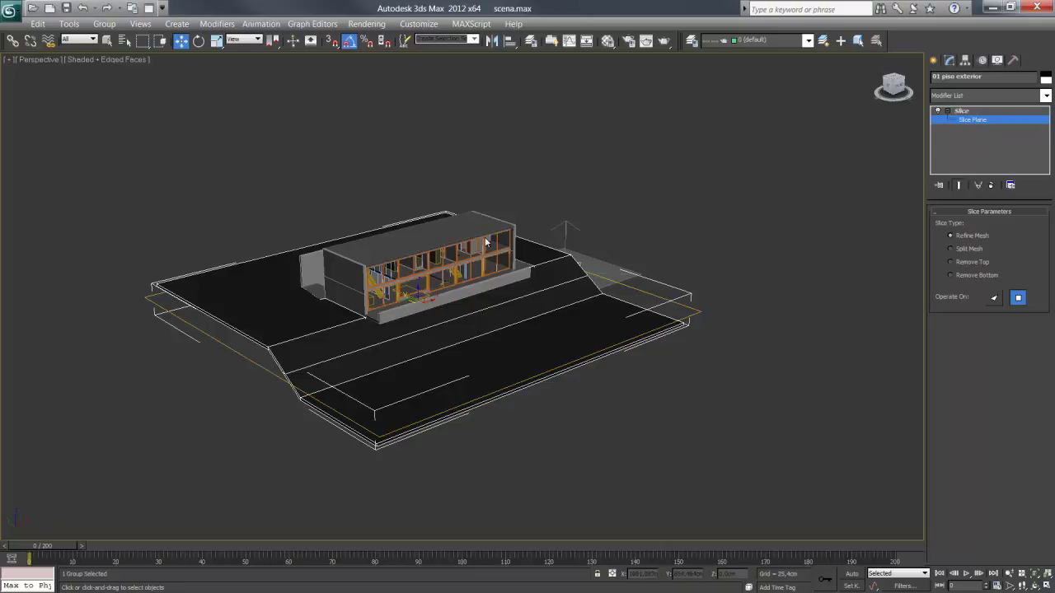
mouse_move(422, 290)
mouse_down()
mouse_move(397, 211)
mouse_move(402, 319)
mouse_move(400, 276)
mouse_up()
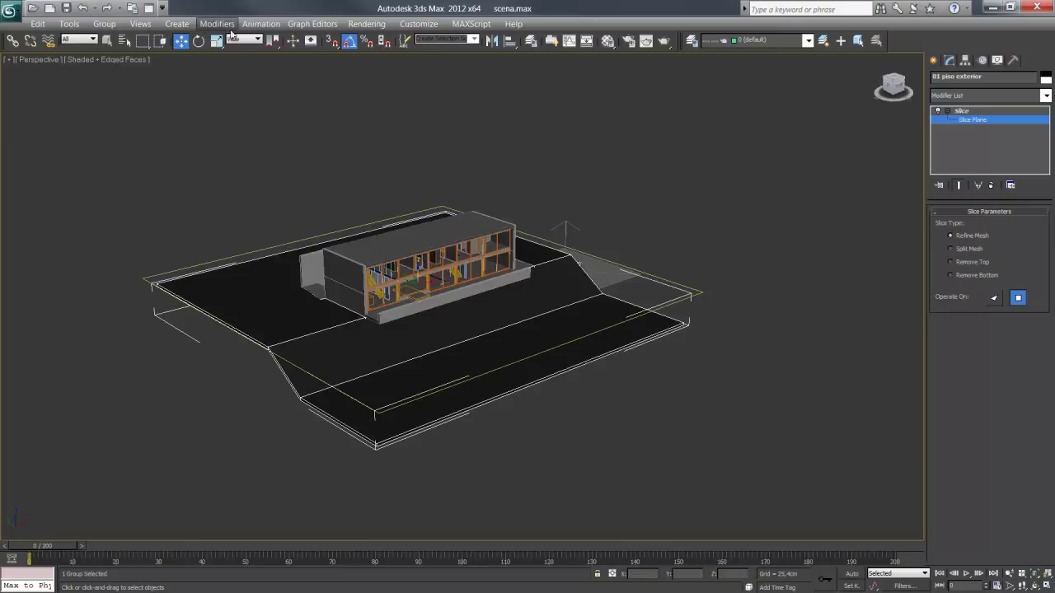
click(199, 41)
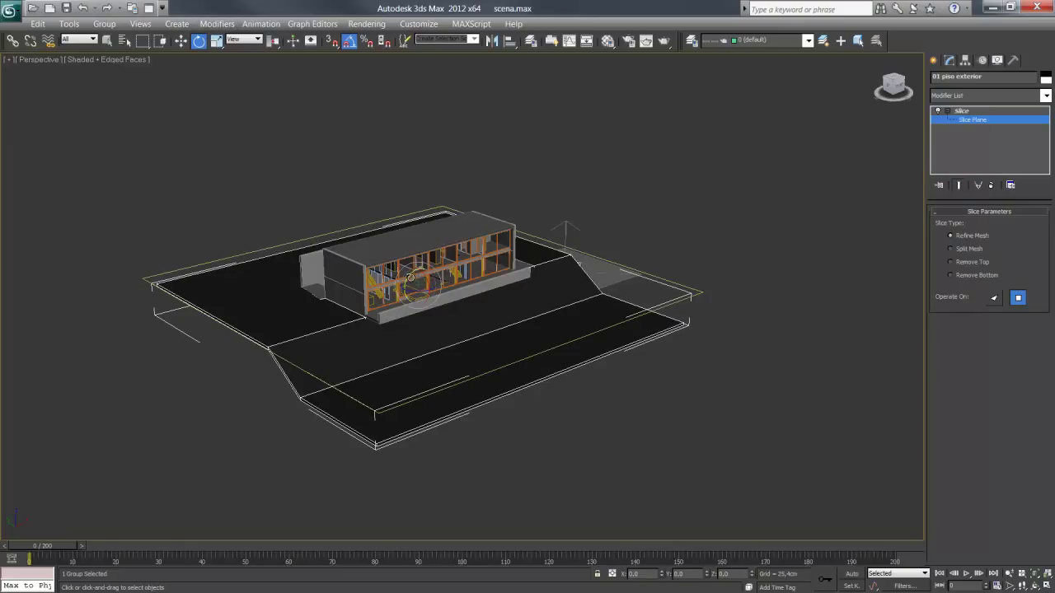
Tilt the terrain's slice plane steeply, set Slice Type to Remove Top, and shift the plane left.
drag(409, 277, 403, 292)
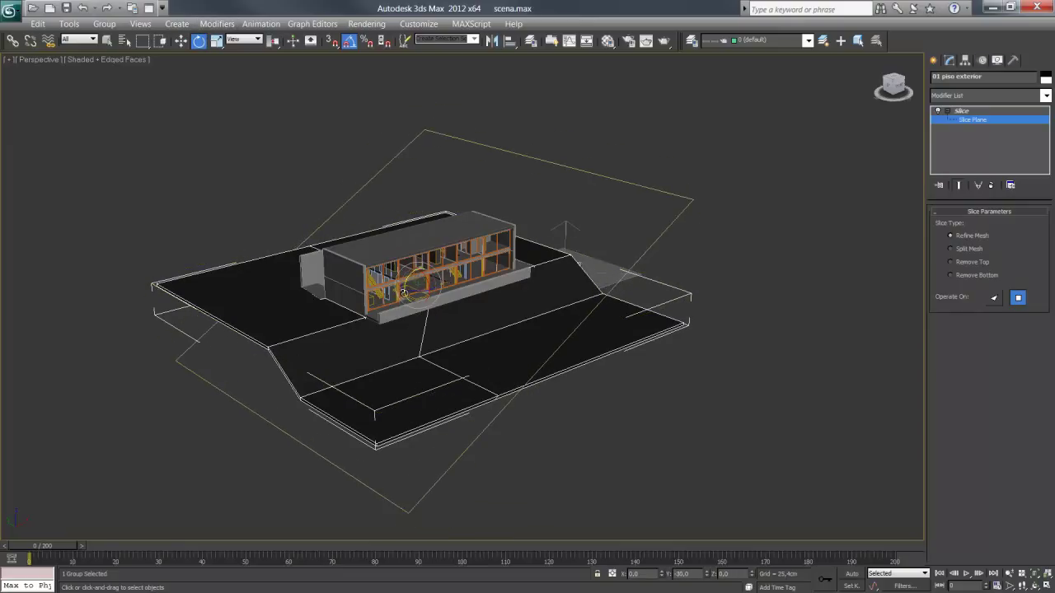
click(180, 40)
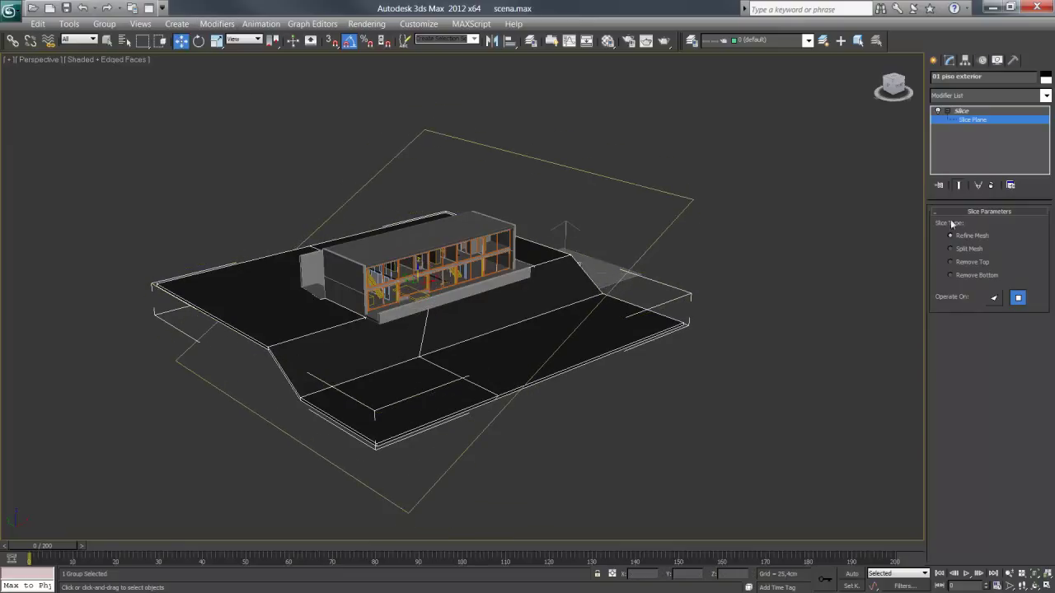
click(969, 262)
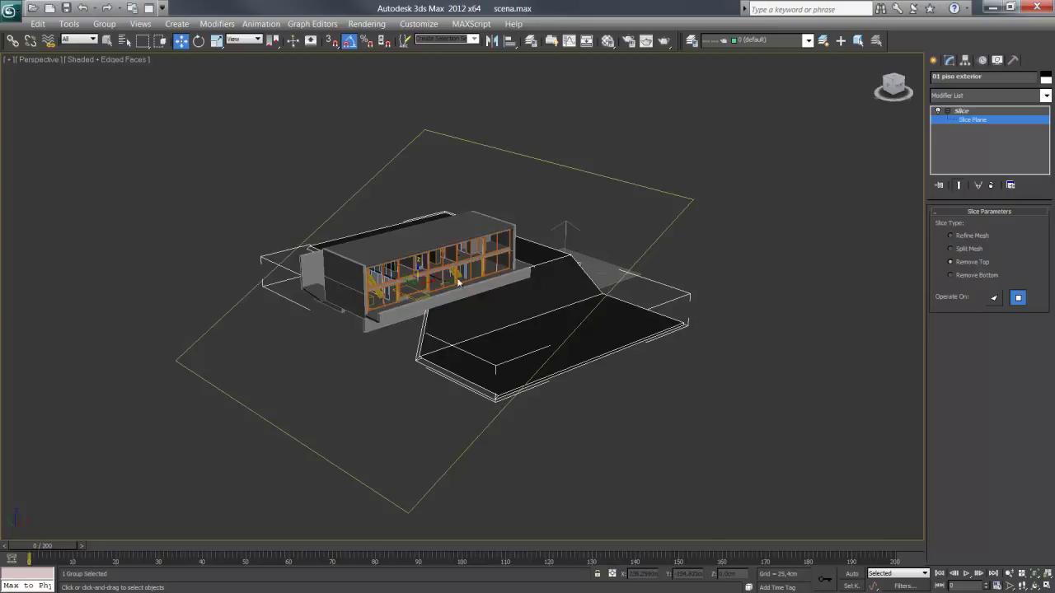
drag(430, 283, 448, 273)
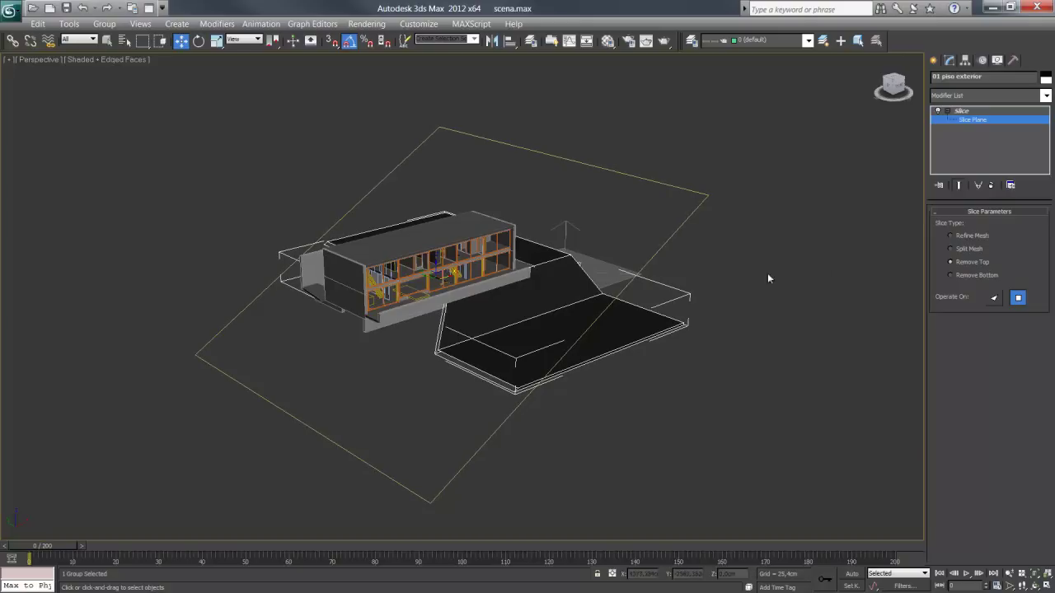
click(976, 276)
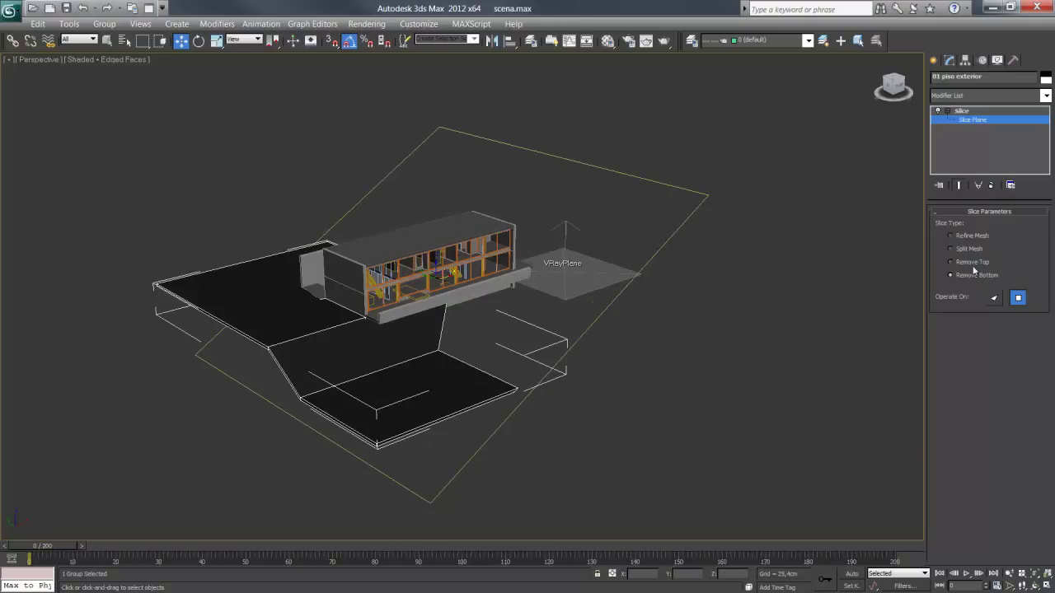
click(974, 263)
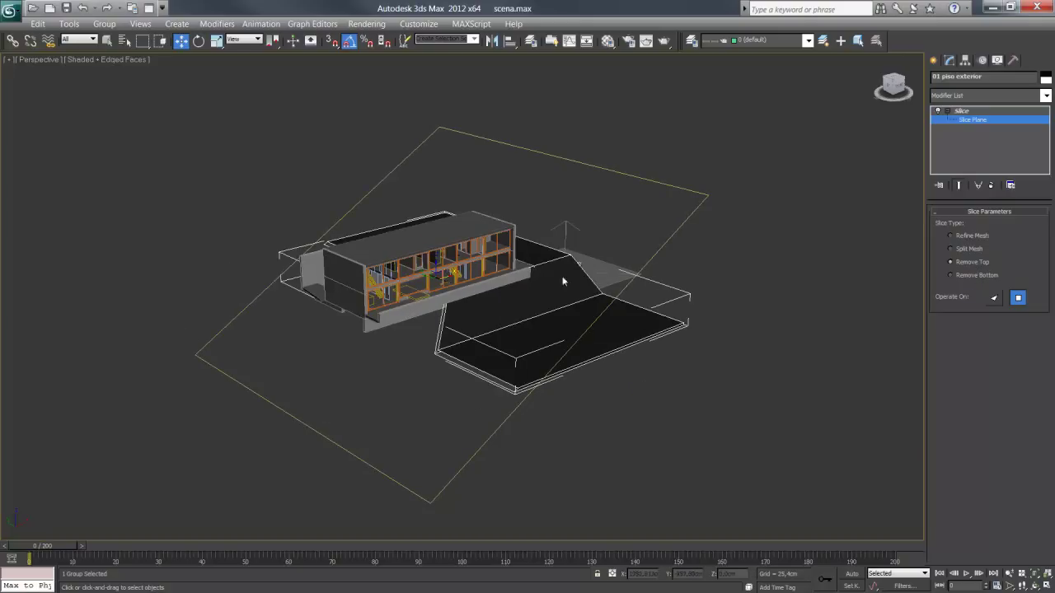
mouse_move(448, 279)
mouse_down()
mouse_move(418, 285)
mouse_move(680, 231)
mouse_move(343, 293)
mouse_up()
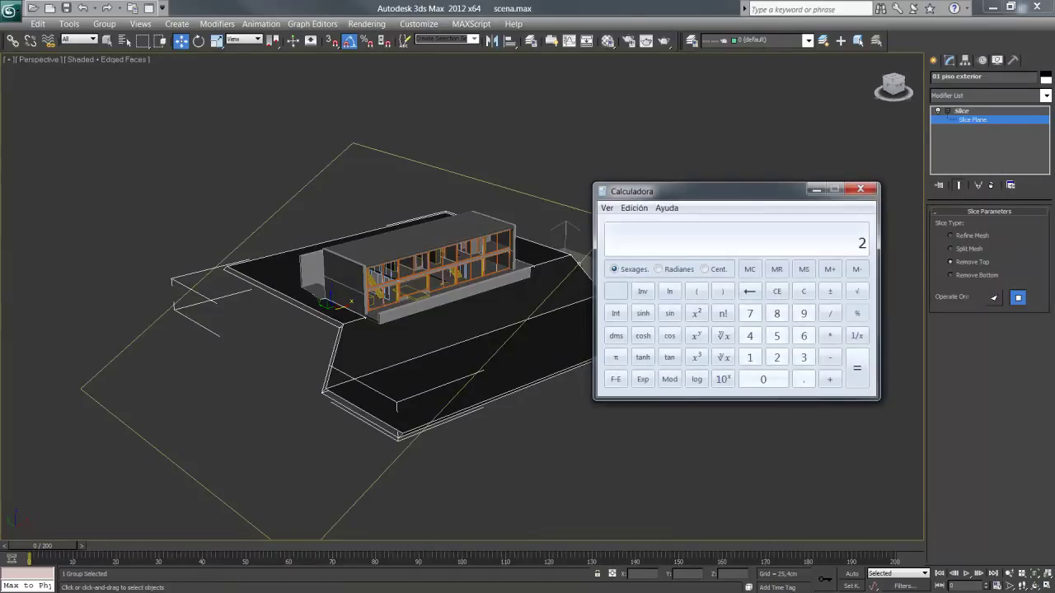
Compute 200 / 8 = 25 in Calculator and close it.
text(00/8)
key(Return)
click(857, 190)
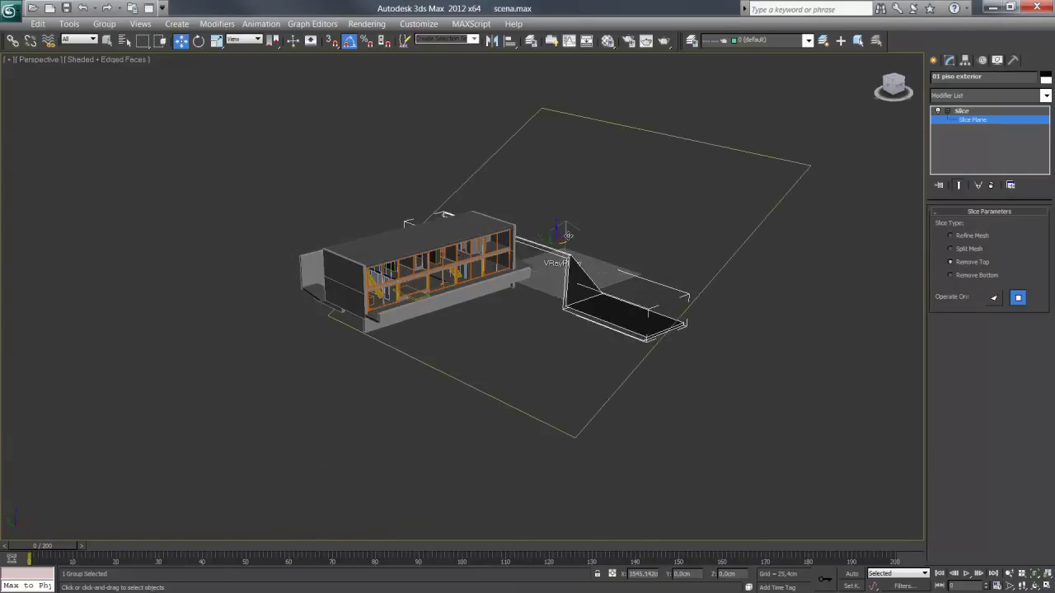
With Auto Key on, cut the terrain away at frame 0 and reveal the slab at frame 23.
drag(407, 286, 614, 219)
click(854, 574)
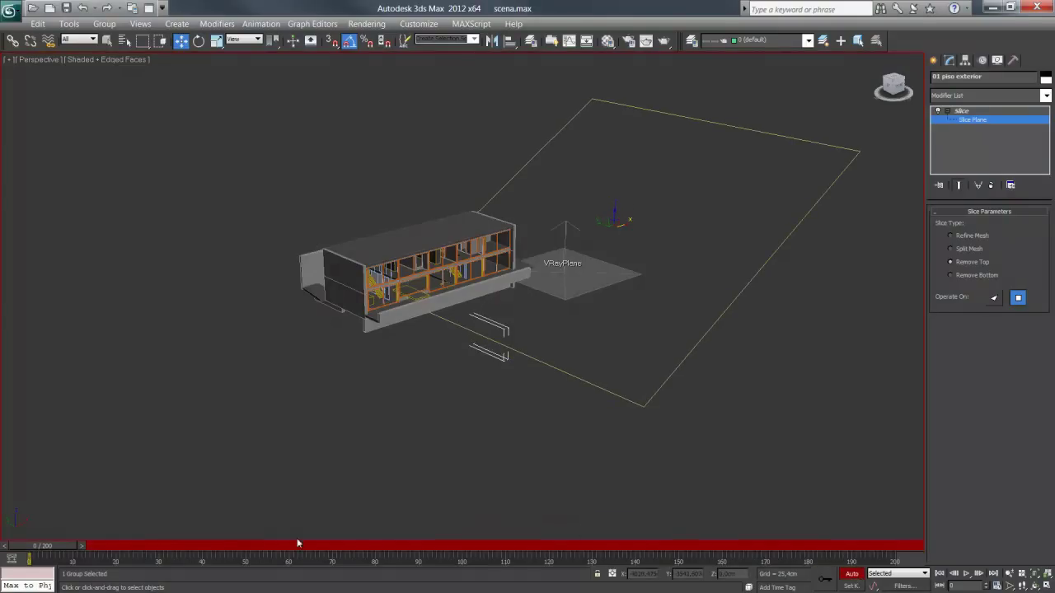
drag(49, 552, 146, 548)
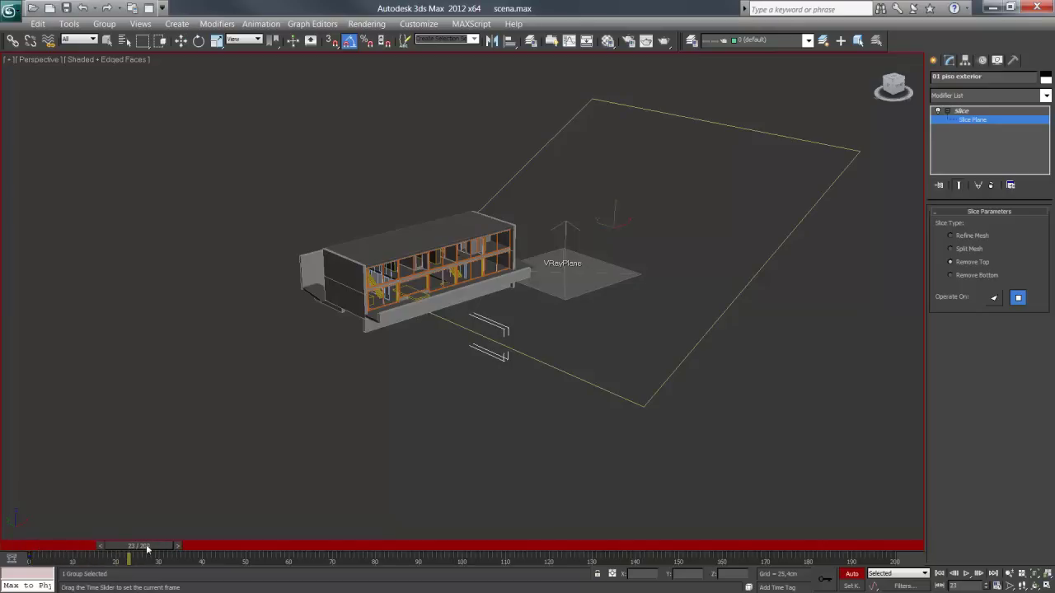
key(w)
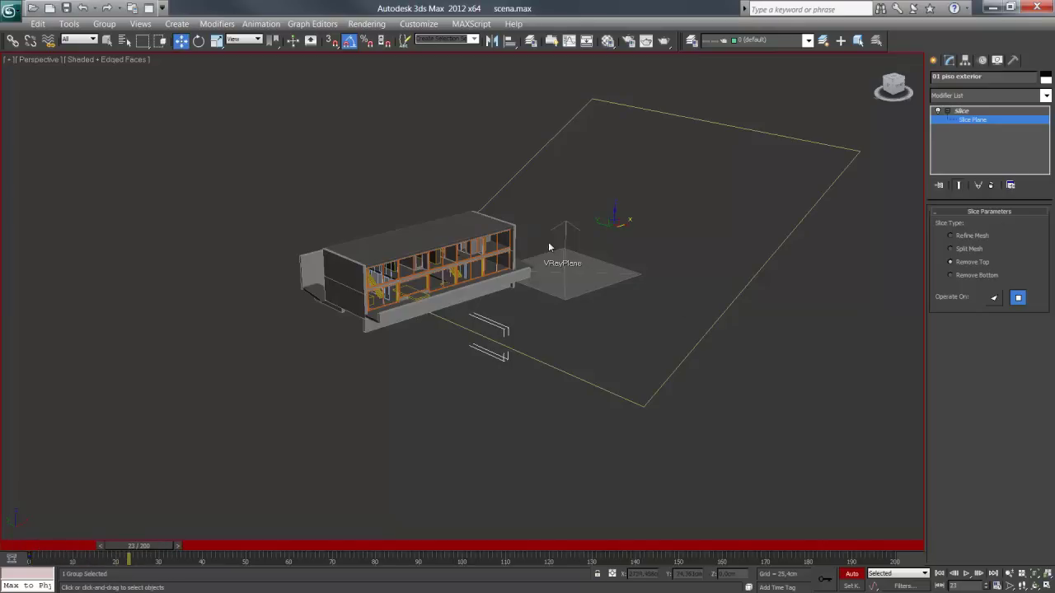
drag(627, 223, 216, 331)
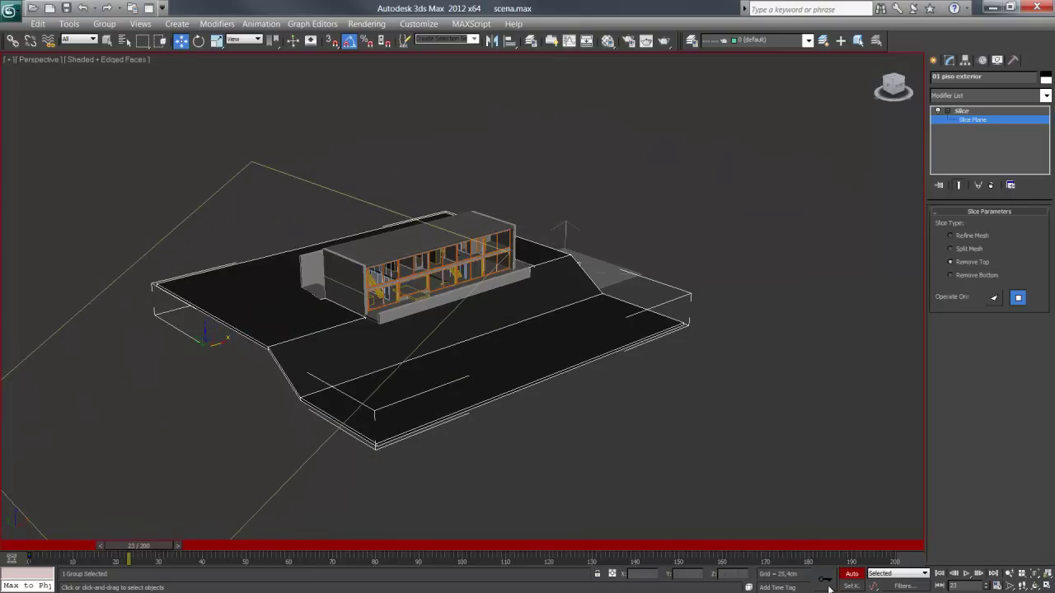
Turn Auto Key off, preview the reveal around frames 23–24, and return to the Slice modifier level.
drag(139, 546, 886, 546)
key(w)
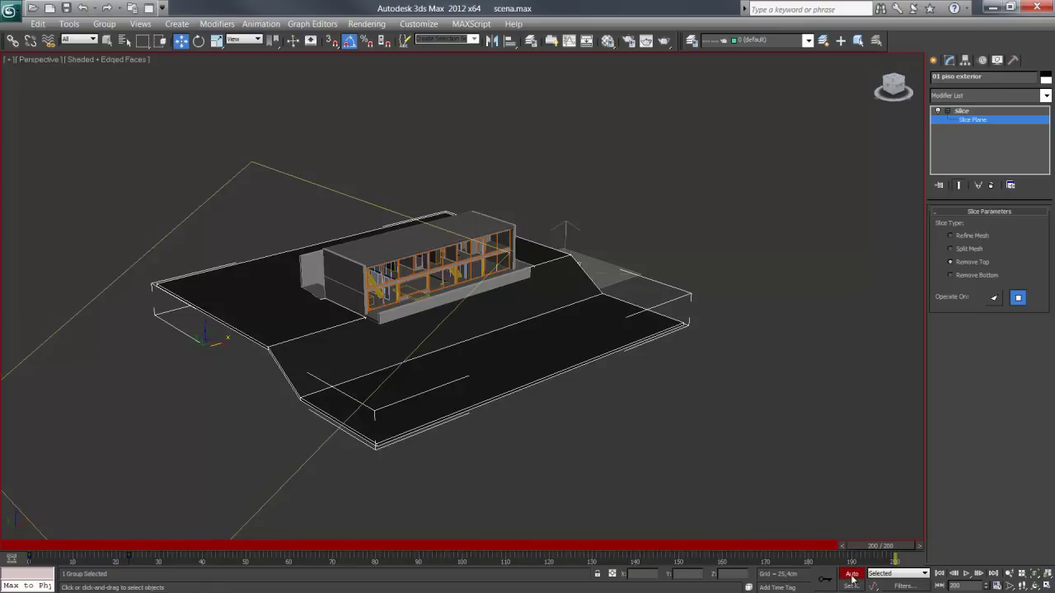
click(852, 577)
click(920, 547)
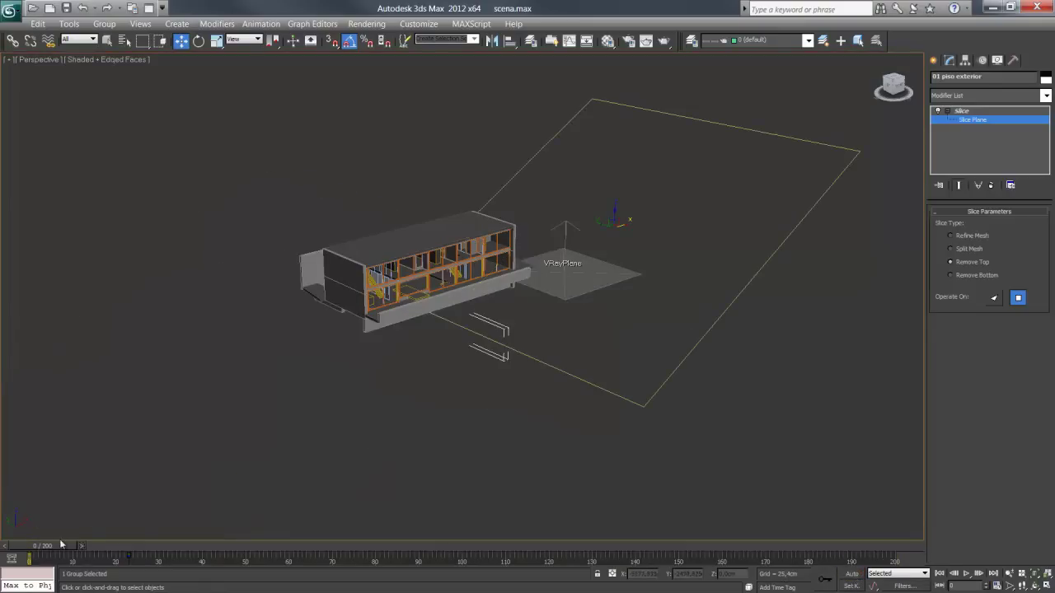
drag(60, 545, 149, 553)
key(w)
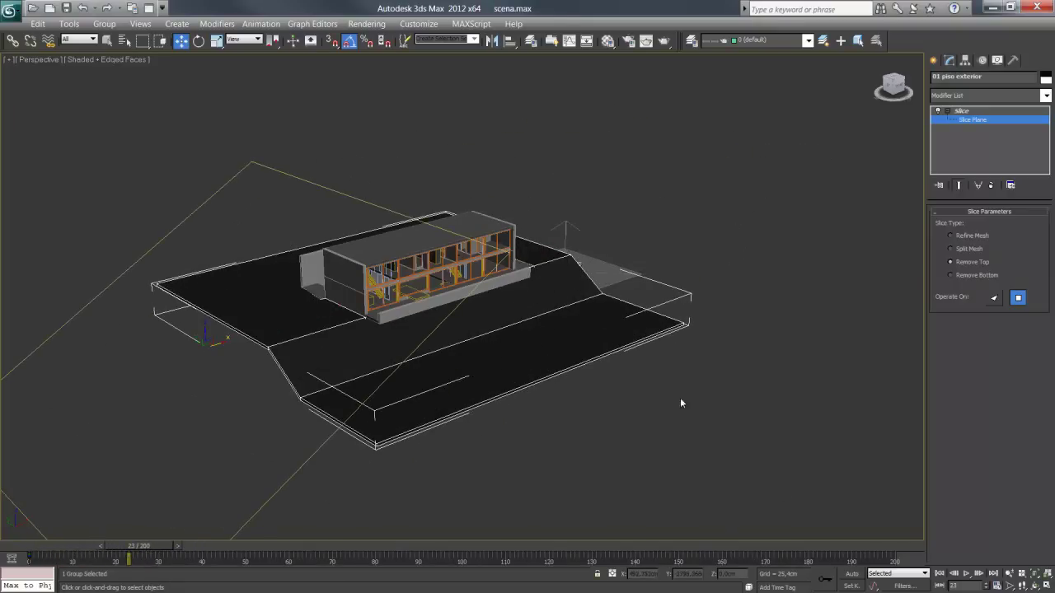
click(958, 110)
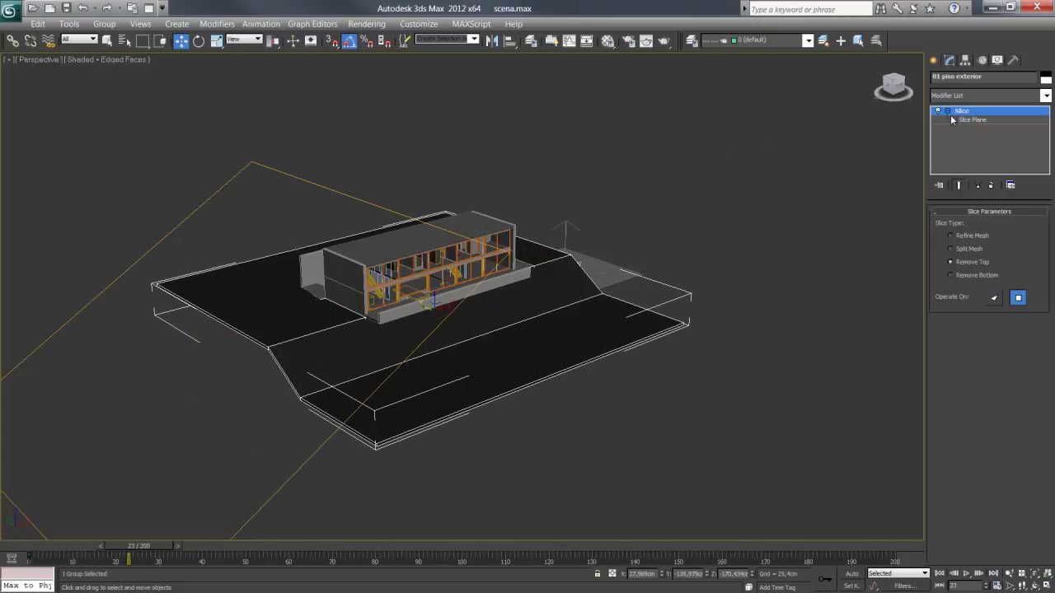
Select the 02 piso1 floor group, add a Slice modifier and expand it in the stack.
click(780, 176)
click(521, 265)
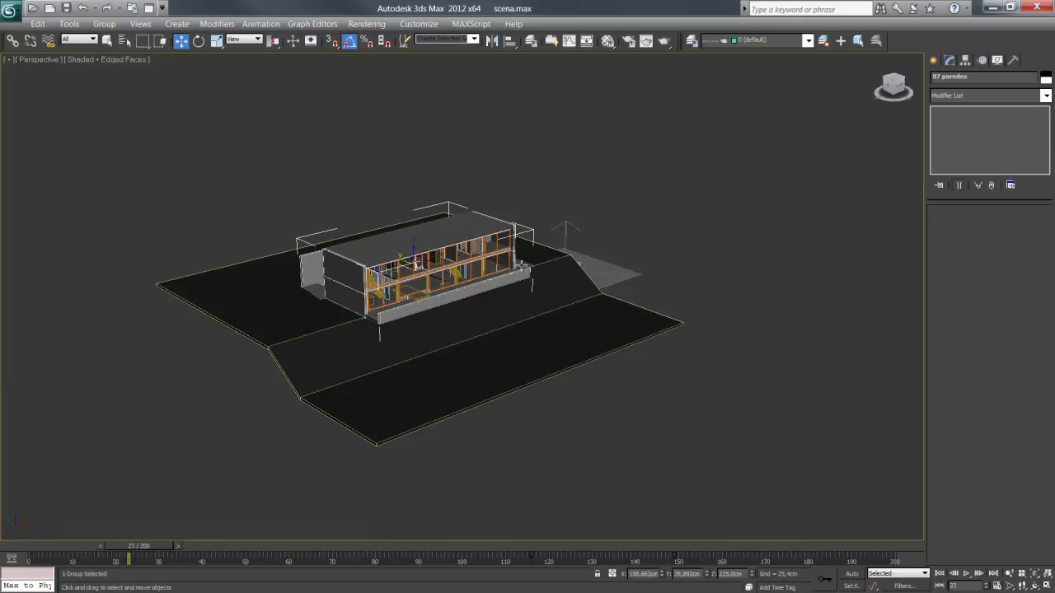
click(523, 262)
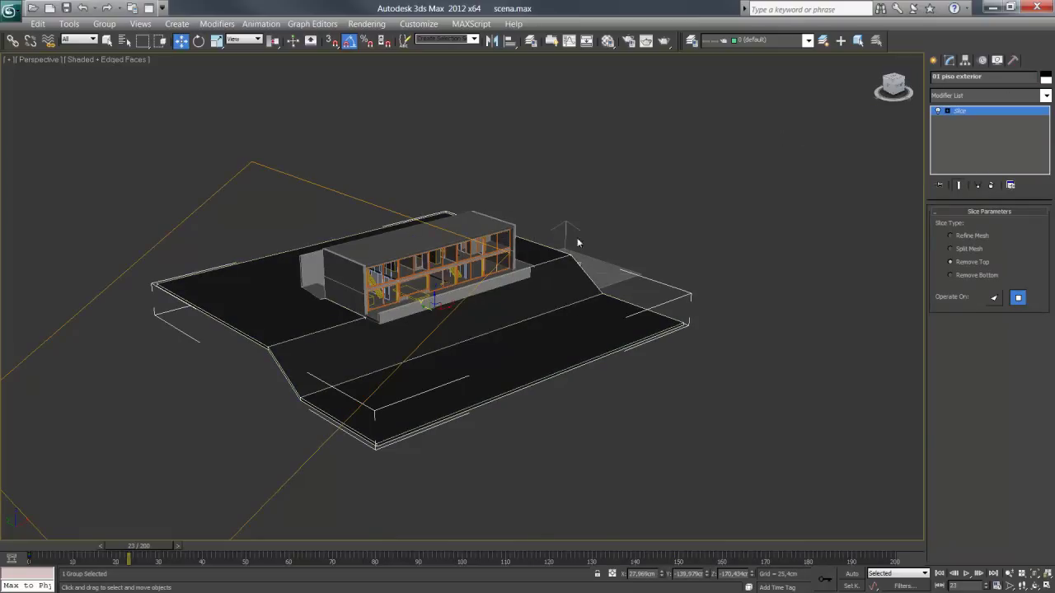
click(371, 318)
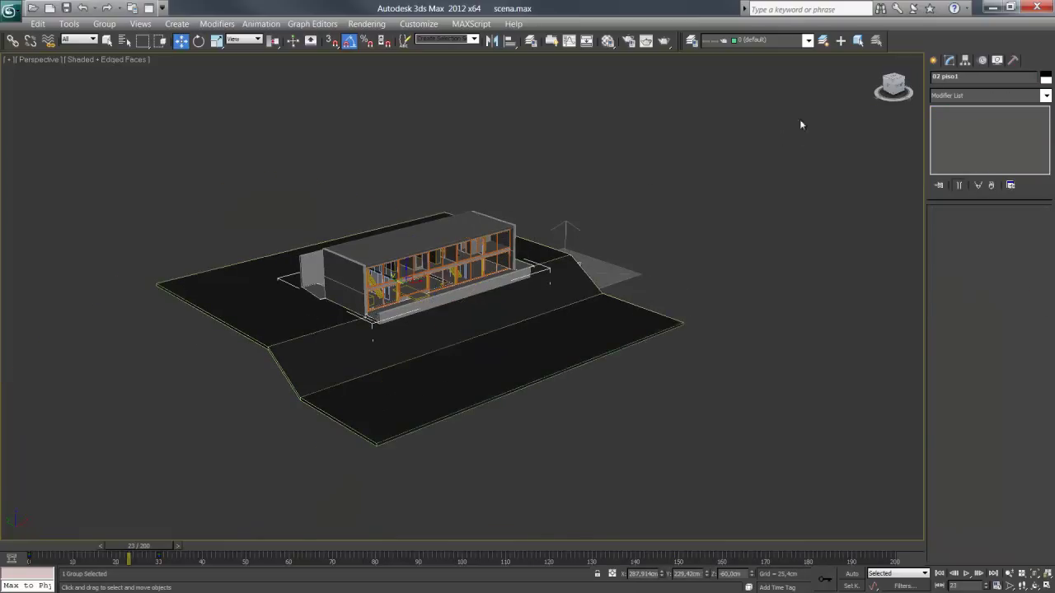
click(954, 97)
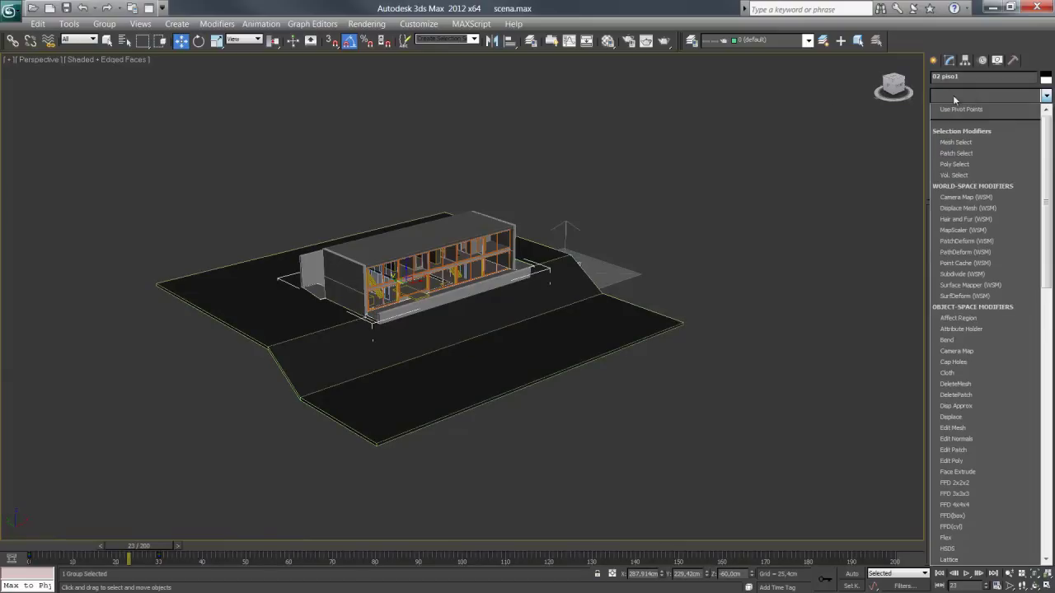
key(s)
key(h)
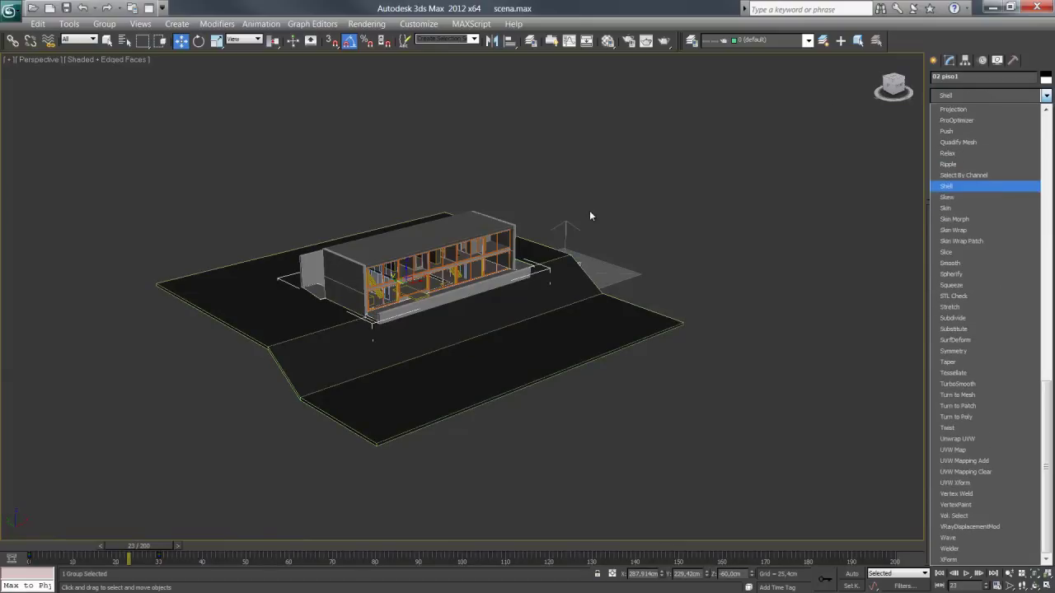
click(956, 253)
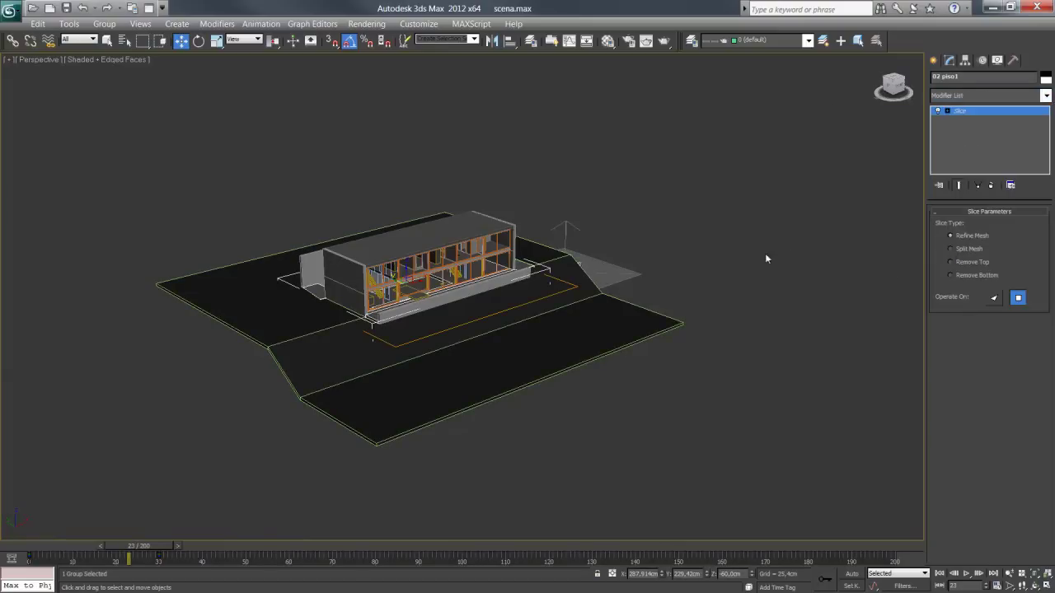
click(947, 110)
Tilt the 02 piso1 Slice Plane about -50°, set Slice Type to Remove Top, and go to frame 30.
click(967, 121)
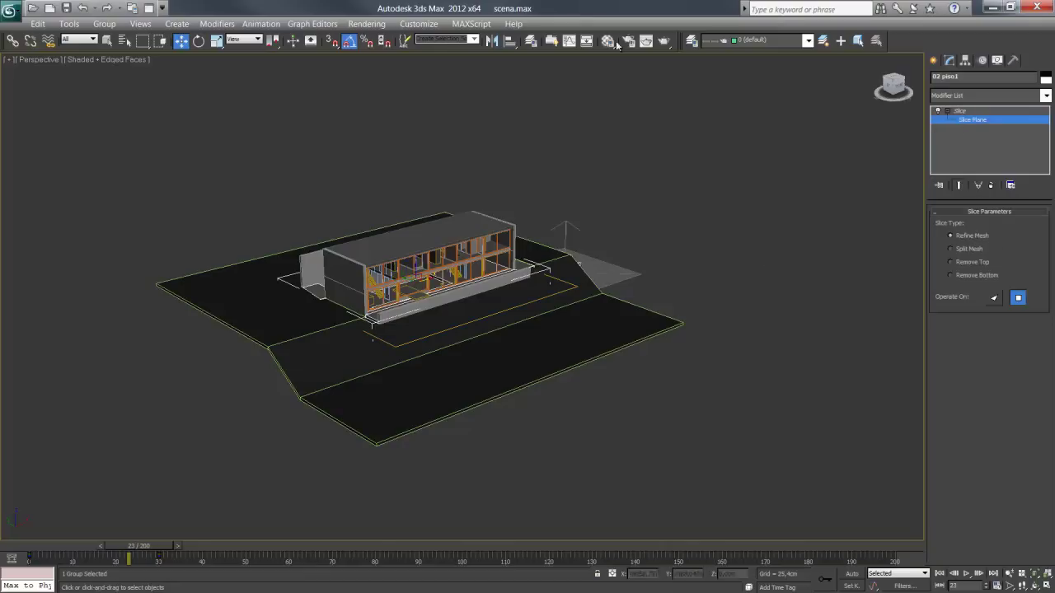
click(199, 40)
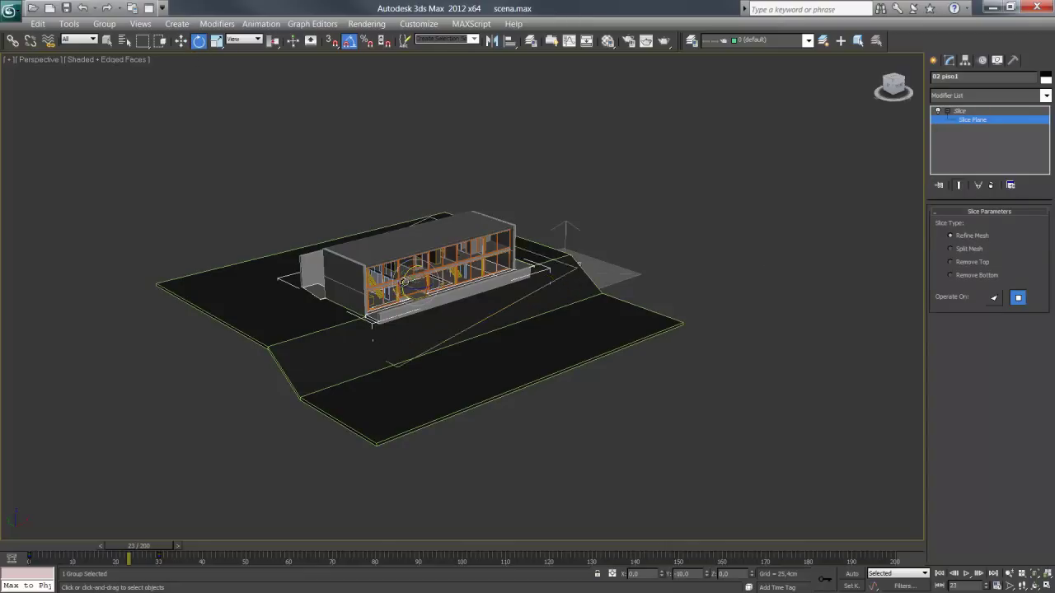
drag(409, 280, 400, 303)
click(970, 264)
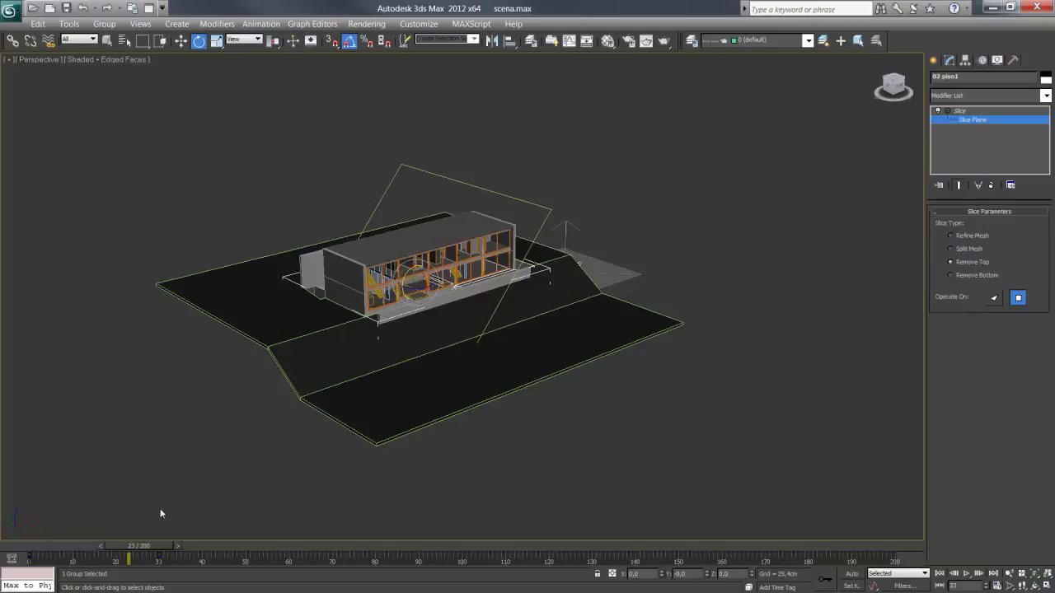
drag(140, 550, 173, 547)
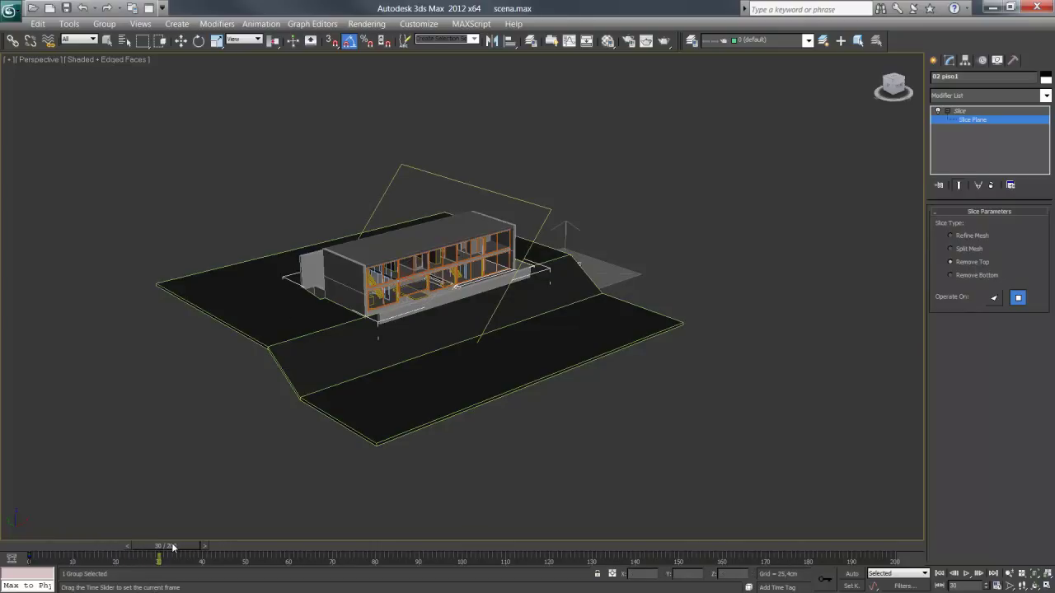
key(e)
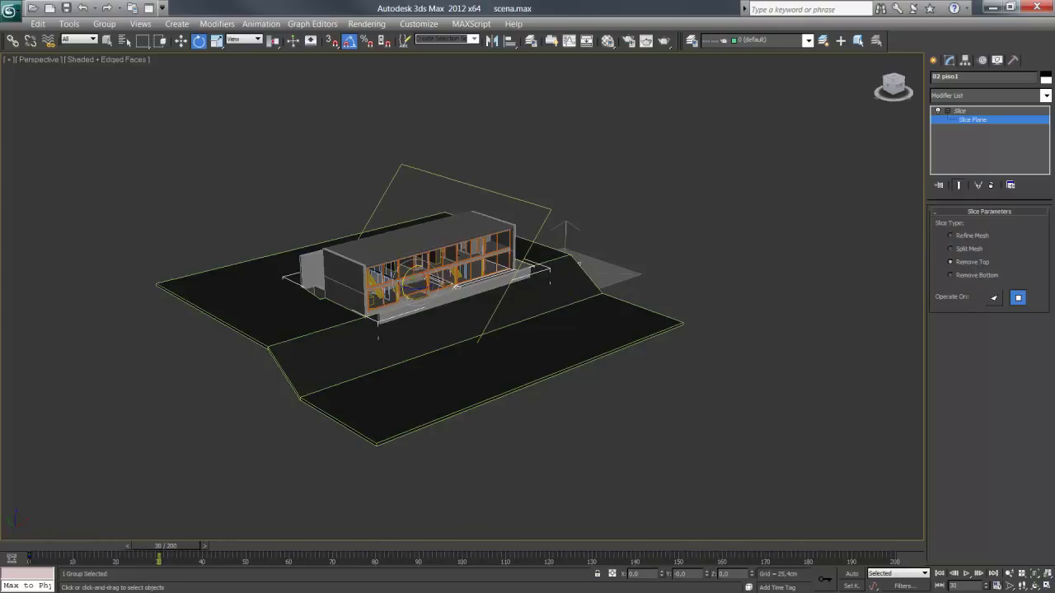
click(181, 41)
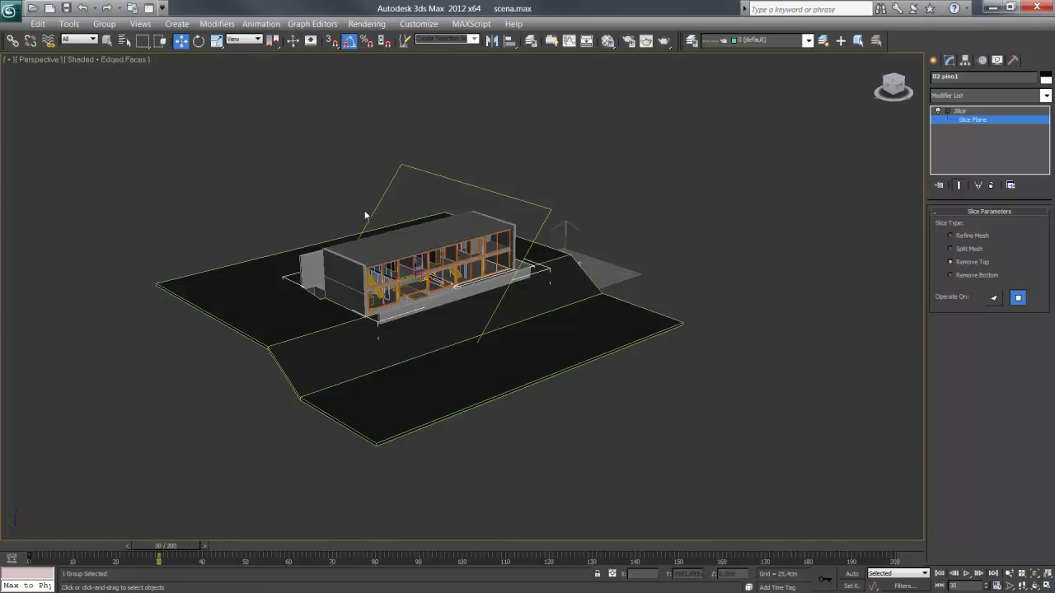
scroll(430, 280, up, 2)
scroll(439, 303, up, 4)
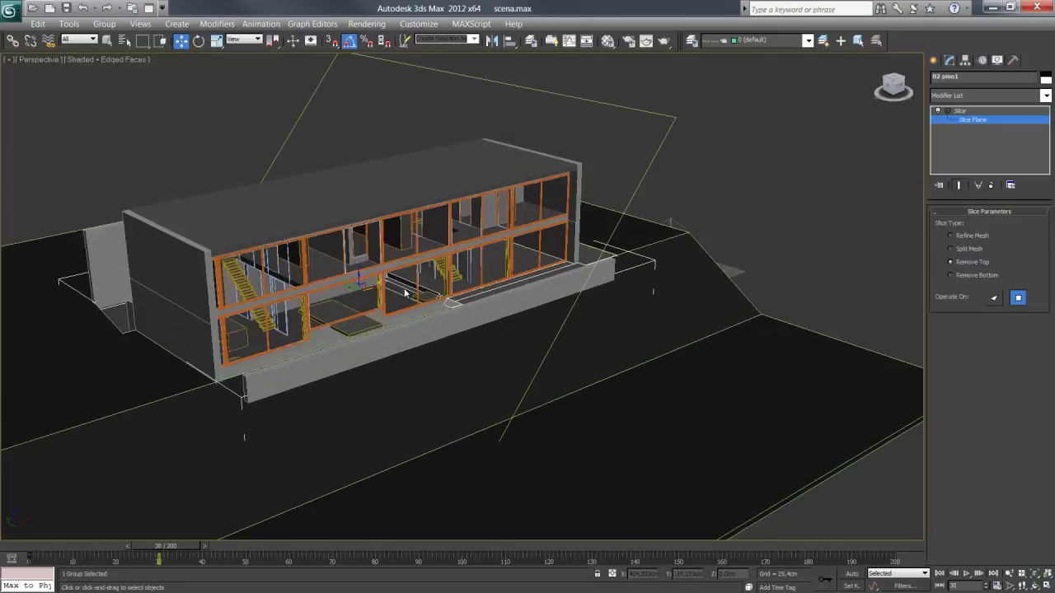
Place the slice plane toward the house's lower-left, turn on Auto Key, and go to frame 18.
mouse_move(366, 286)
mouse_down()
mouse_move(113, 342)
mouse_move(594, 224)
mouse_up()
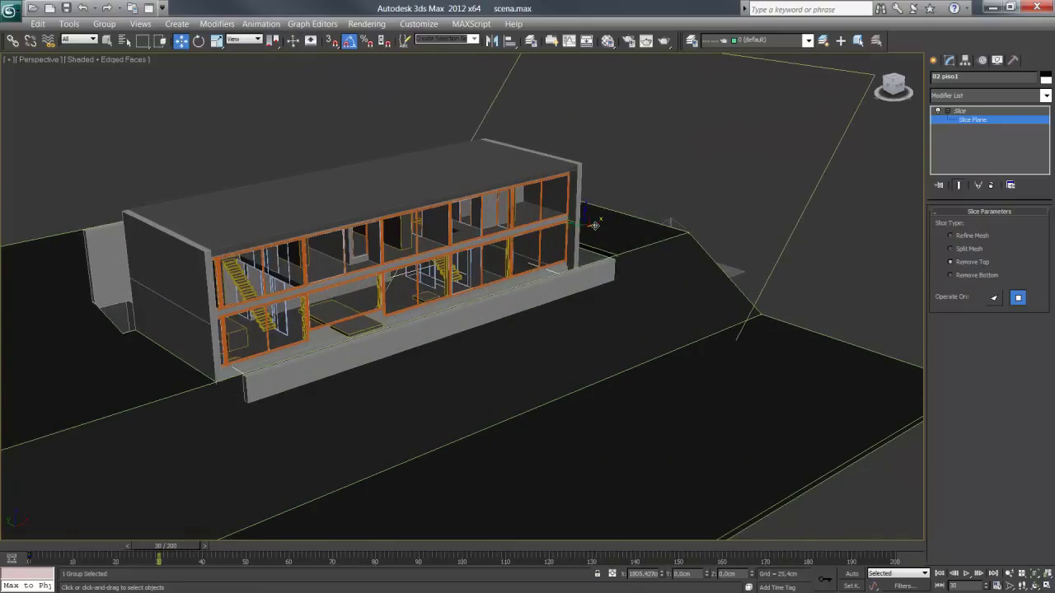
click(850, 575)
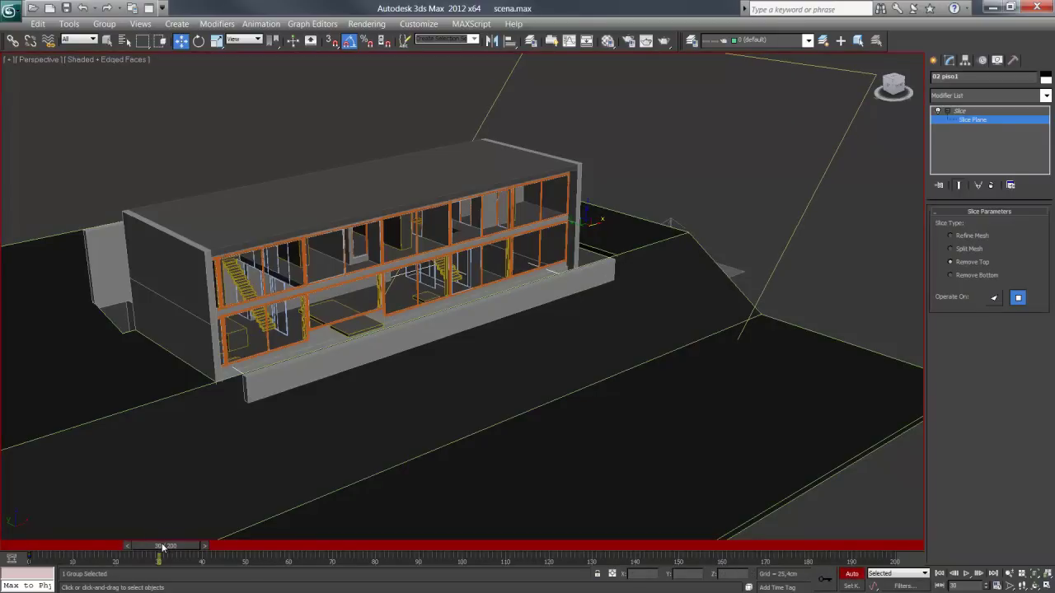
mouse_move(165, 546)
mouse_down()
mouse_move(245, 544)
mouse_move(195, 542)
mouse_up()
key(w)
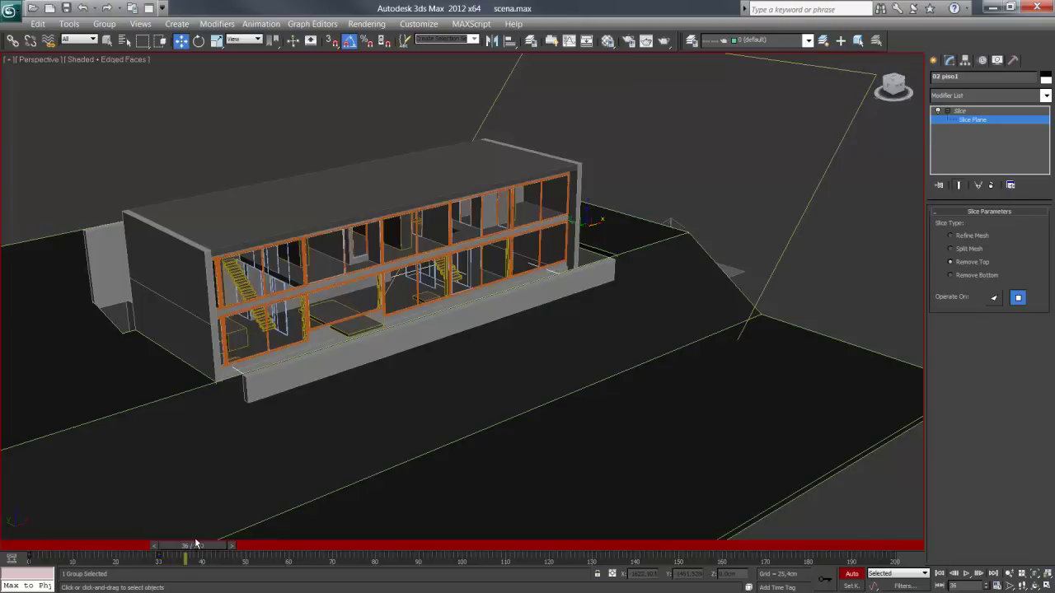
mouse_move(186, 548)
mouse_down()
mouse_move(83, 547)
mouse_move(111, 551)
mouse_up()
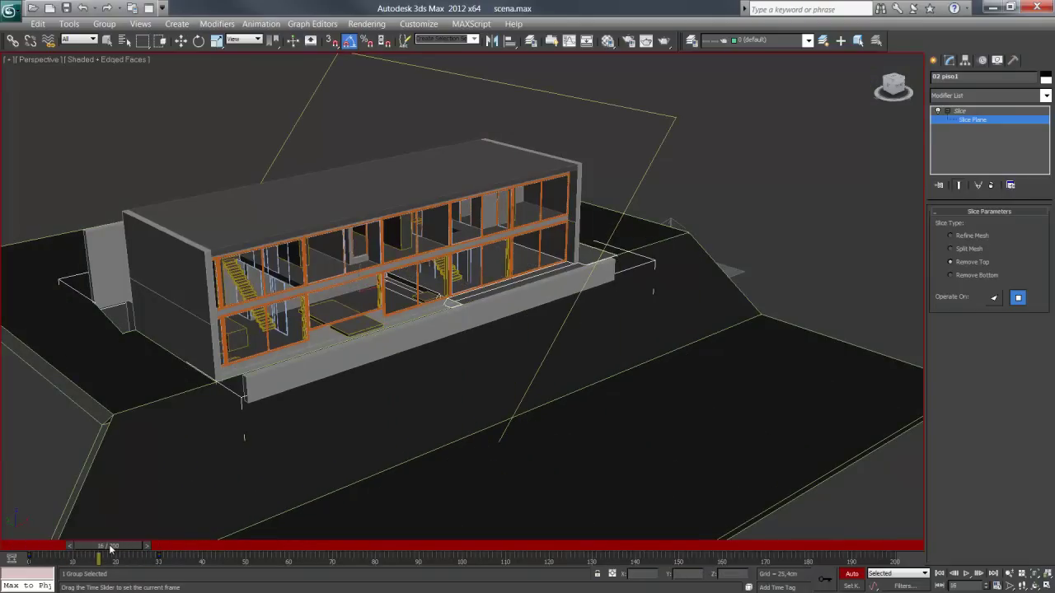
key(w)
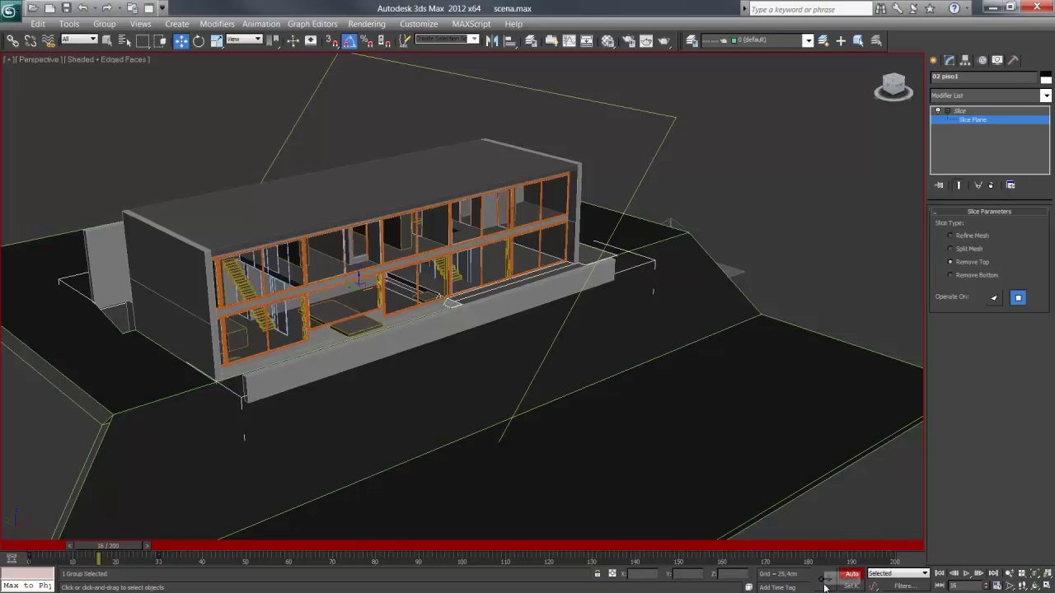
drag(113, 554, 162, 549)
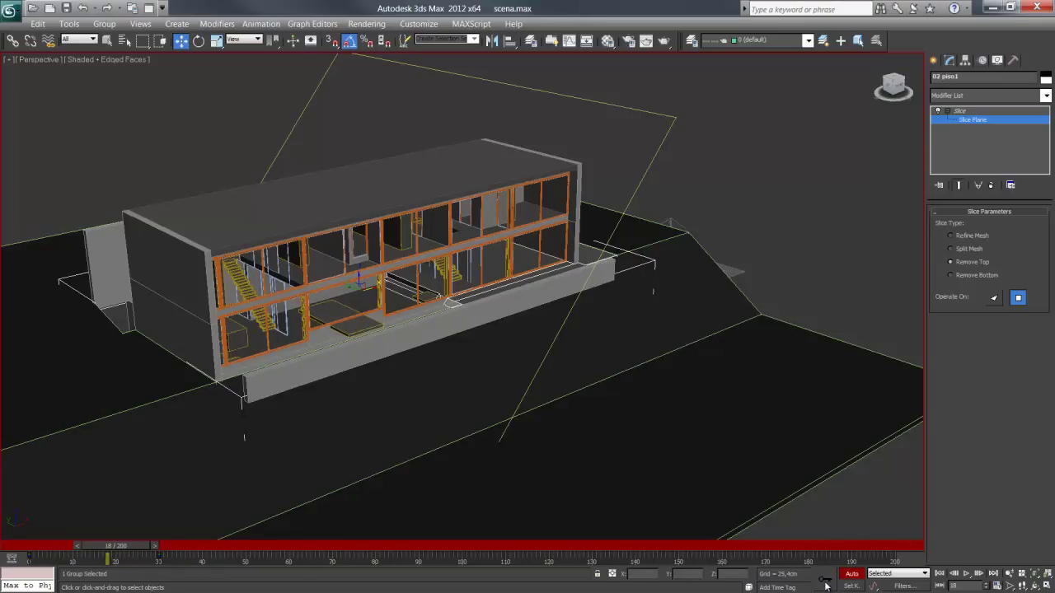
Key the slice plane across the house at frame 40 and preview the sweep around frame 35.
mouse_move(133, 548)
mouse_down()
mouse_move(241, 539)
mouse_move(225, 540)
mouse_up()
key(w)
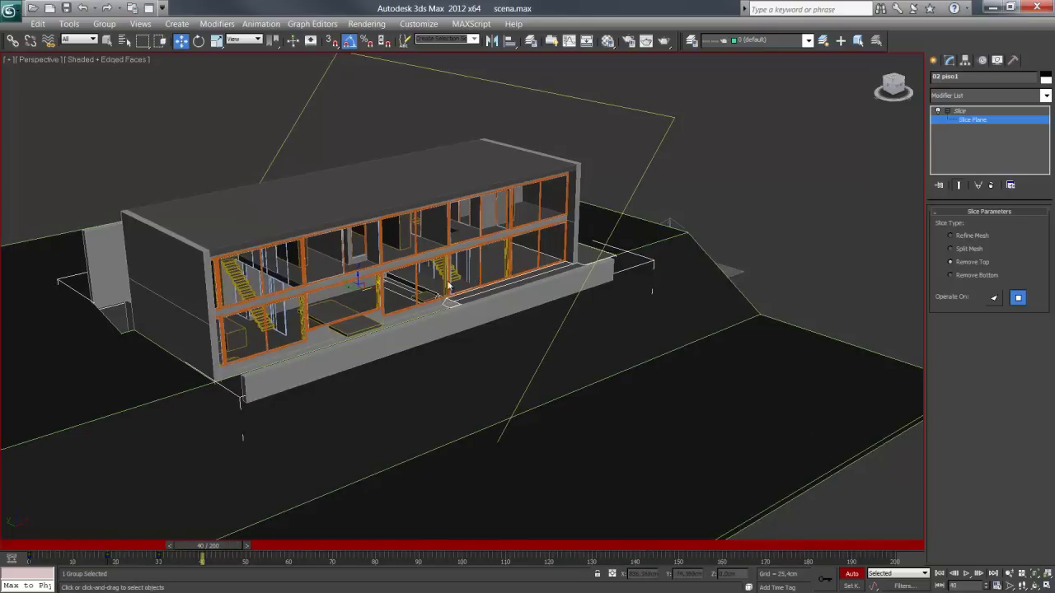
drag(369, 288, 219, 402)
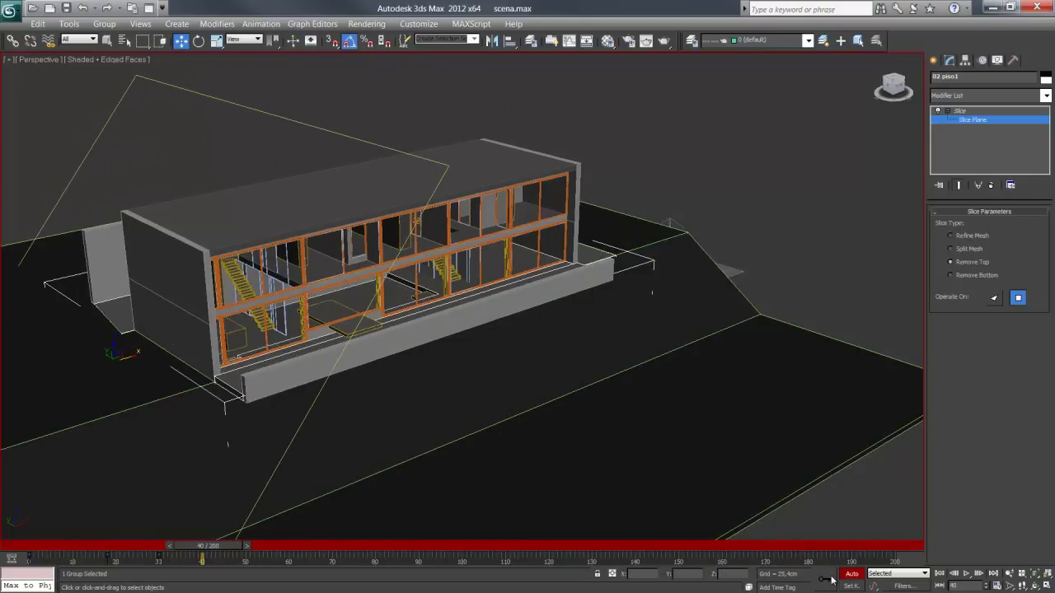
drag(201, 550, 108, 550)
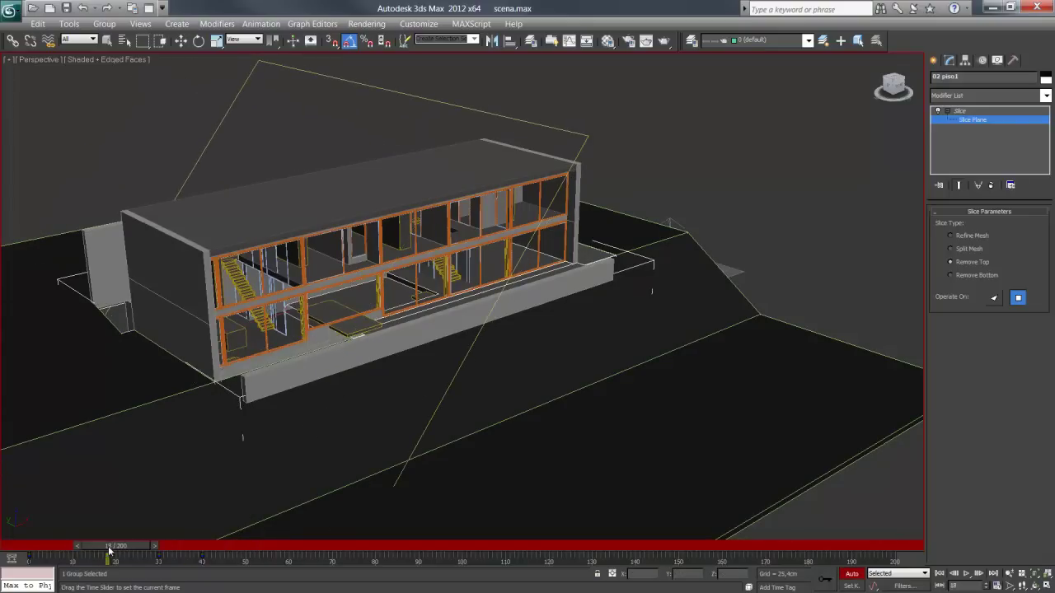
key(w)
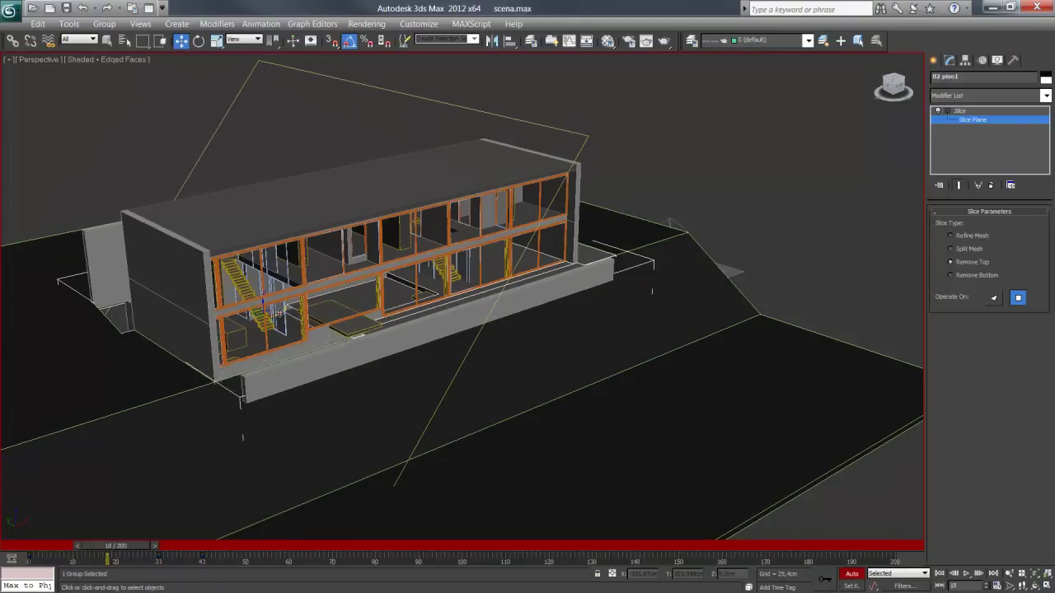
drag(279, 312, 536, 239)
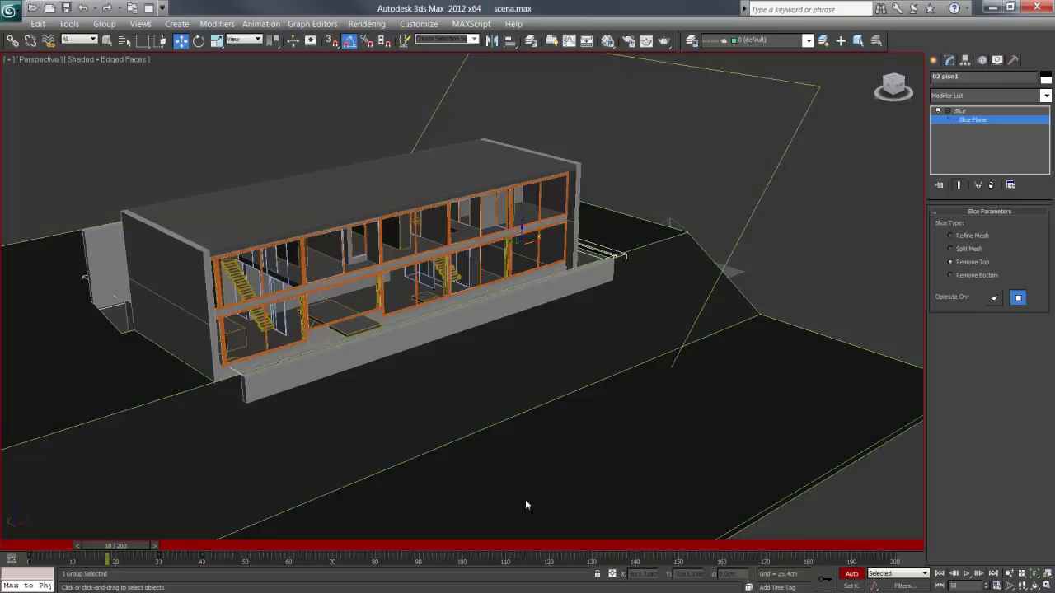
drag(139, 546, 231, 545)
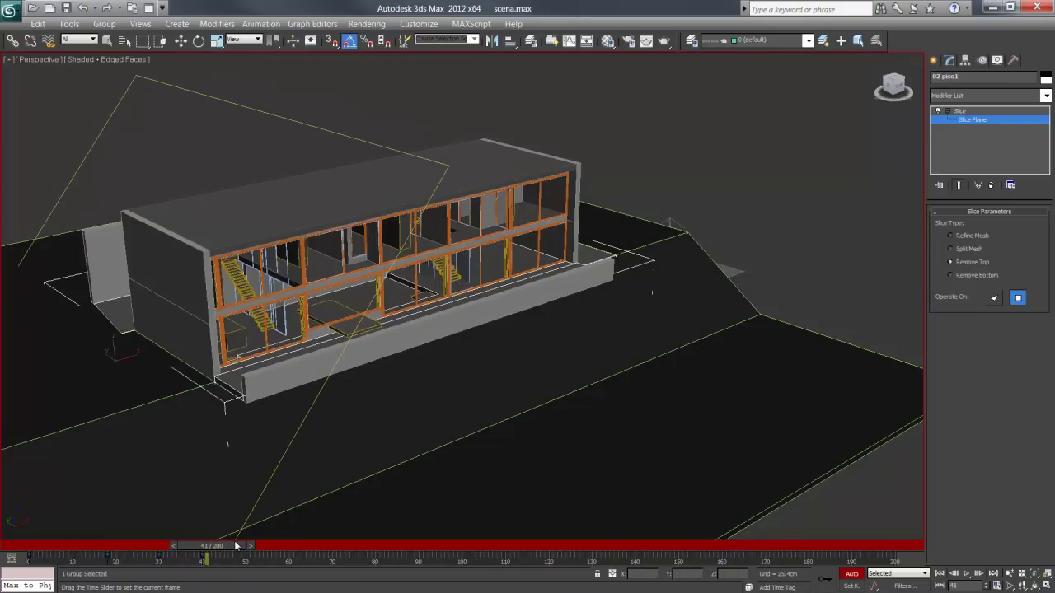
click(949, 112)
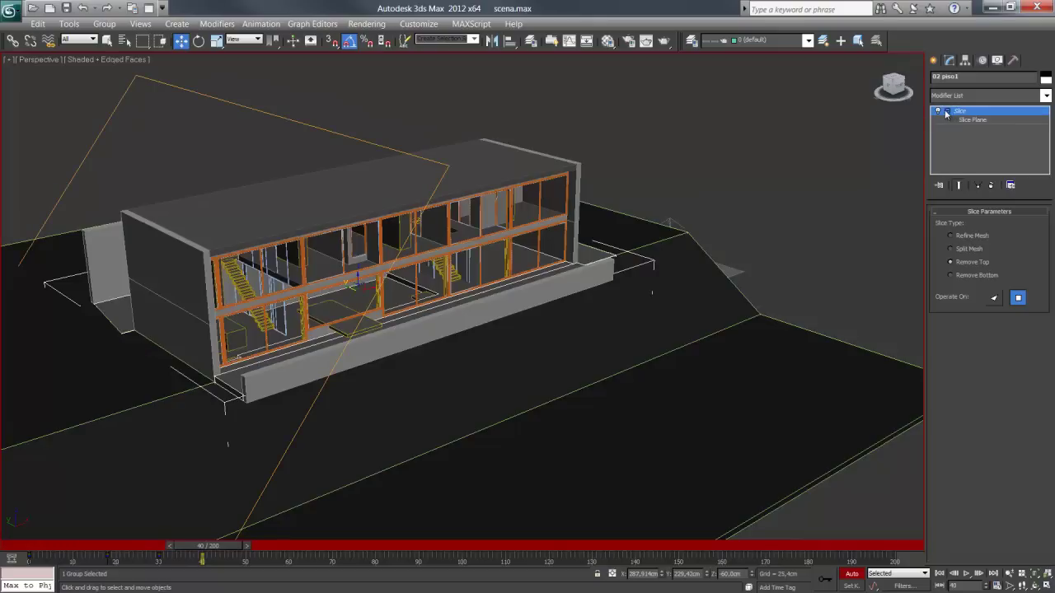
Turn off Auto Key, select 03 piso 2, and add a Slice modifier set to Remove Top.
click(851, 577)
click(863, 170)
click(548, 221)
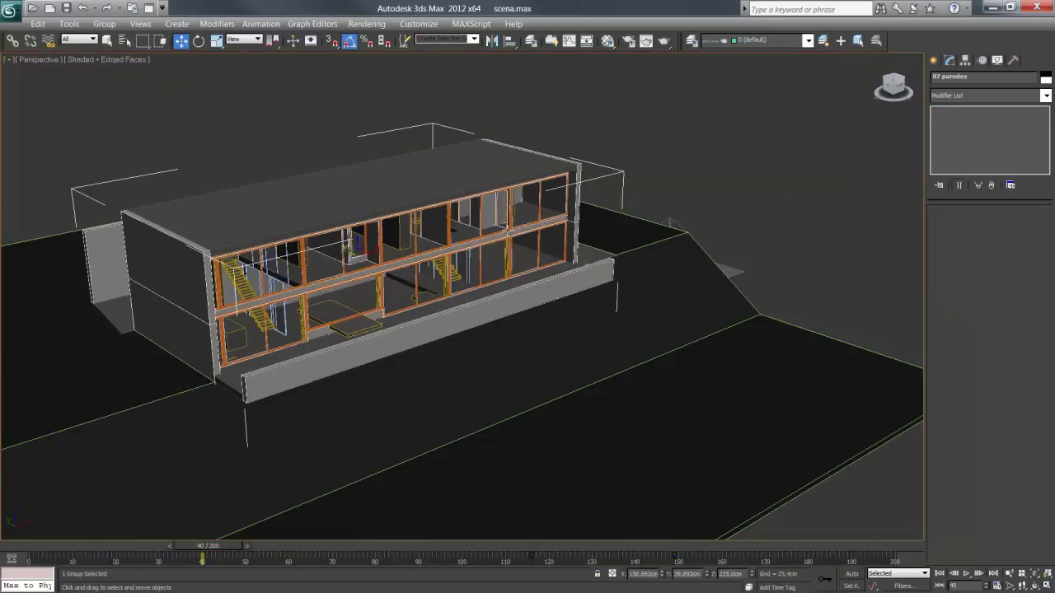
click(524, 173)
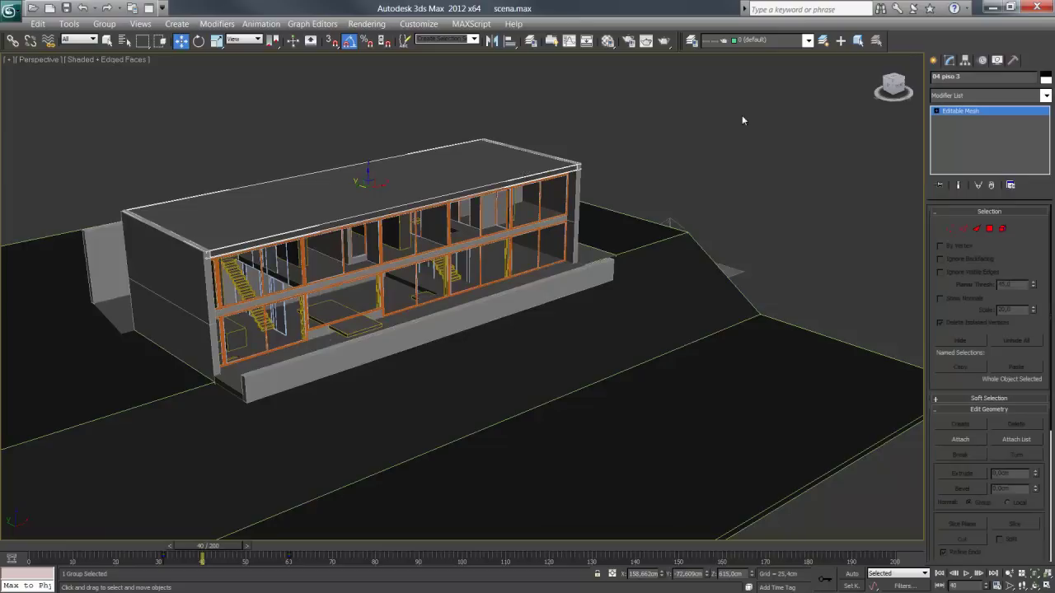
click(530, 213)
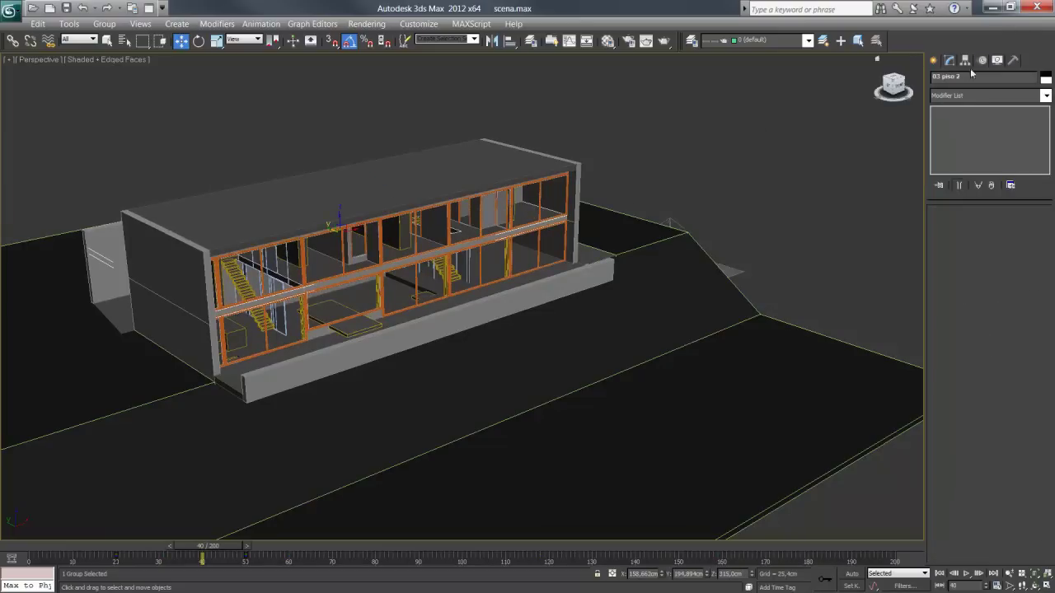
click(960, 97)
scroll(960, 148, down, 6)
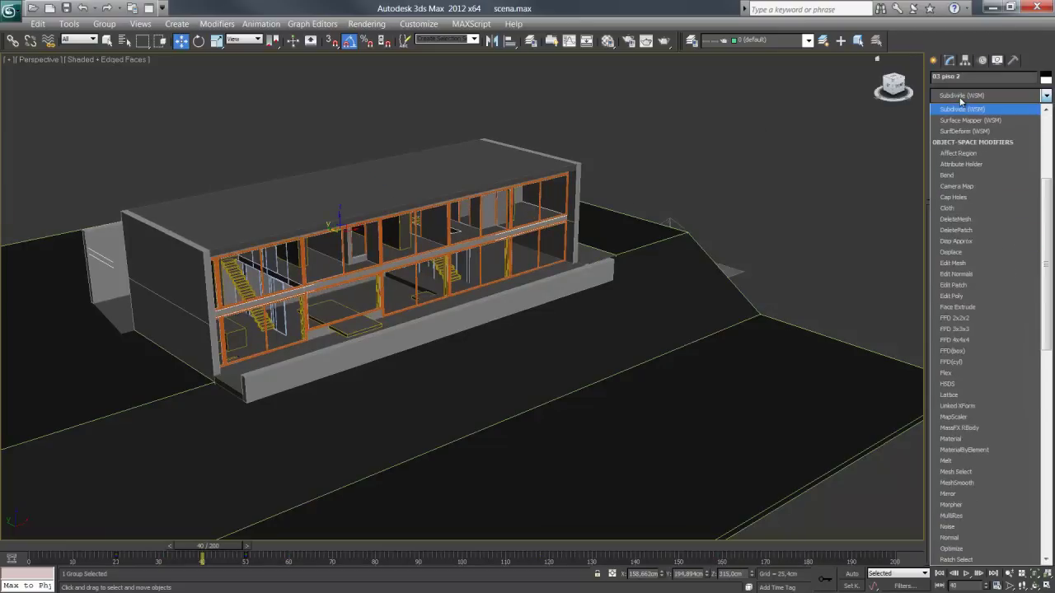
scroll(960, 165, down, 14)
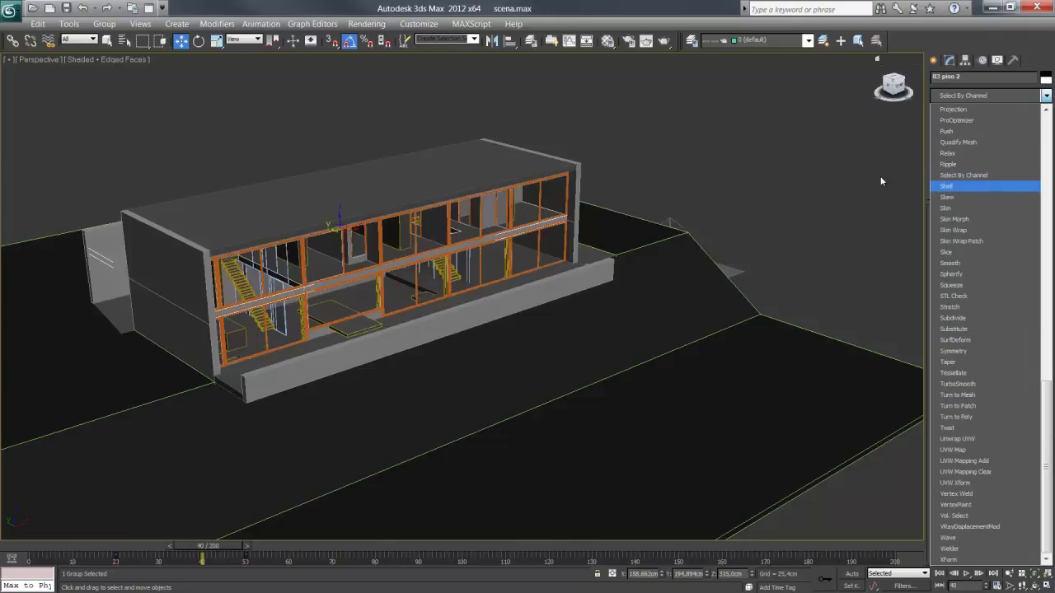
click(952, 251)
click(952, 262)
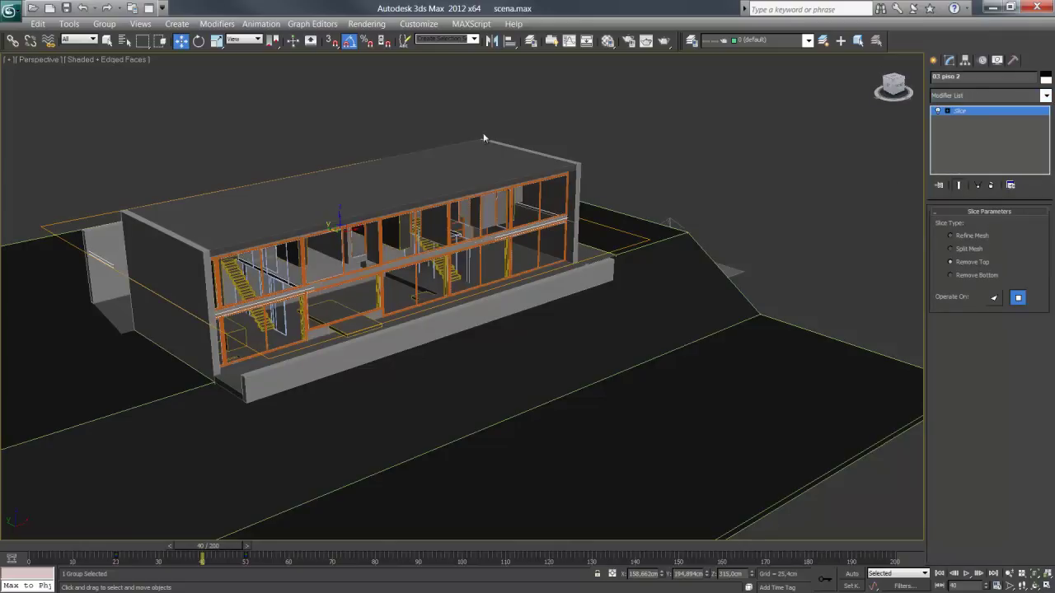
Tilt the Slice Plane, move it to the building's upper-right corner, and turn Auto Key back on.
click(199, 41)
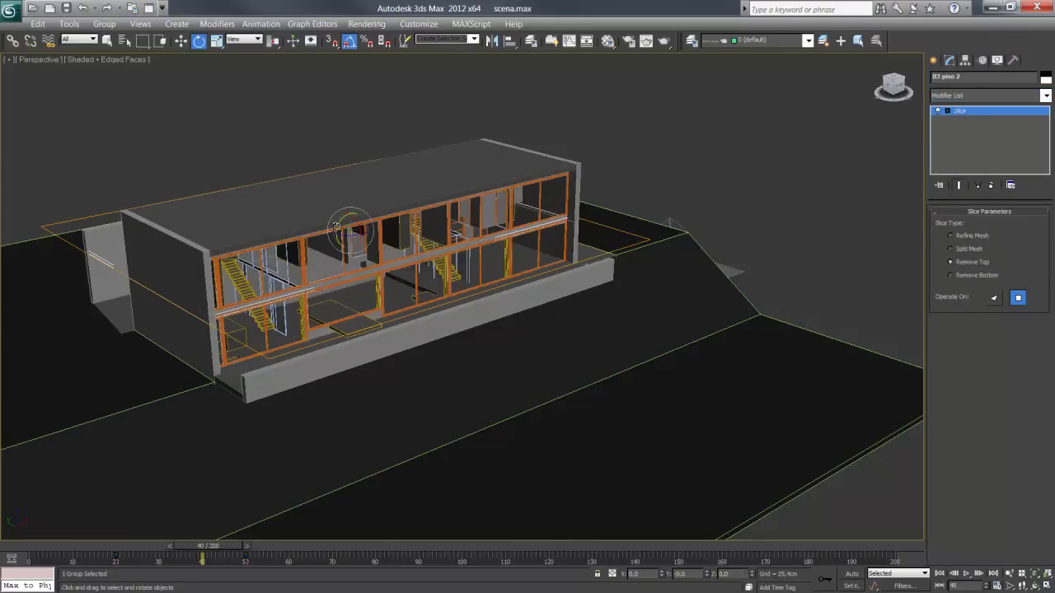
drag(343, 229, 341, 257)
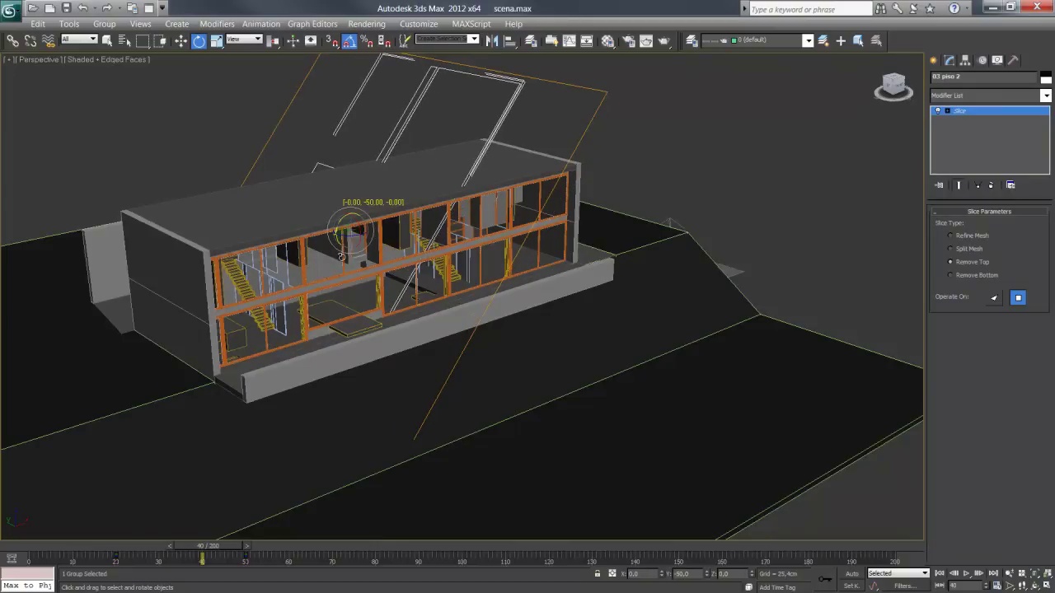
key(ctrl+z)
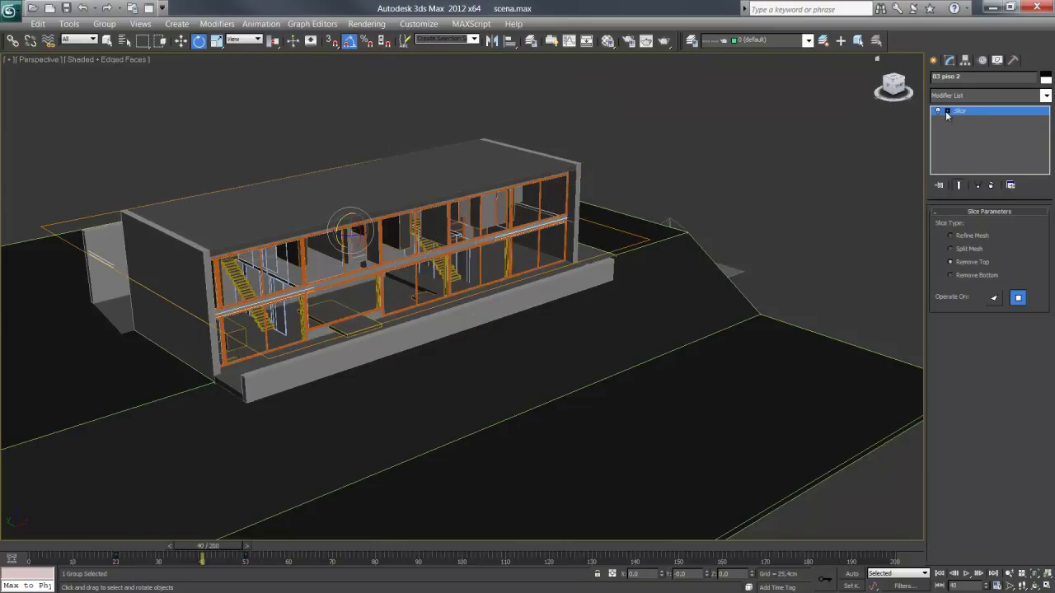
click(946, 112)
click(976, 121)
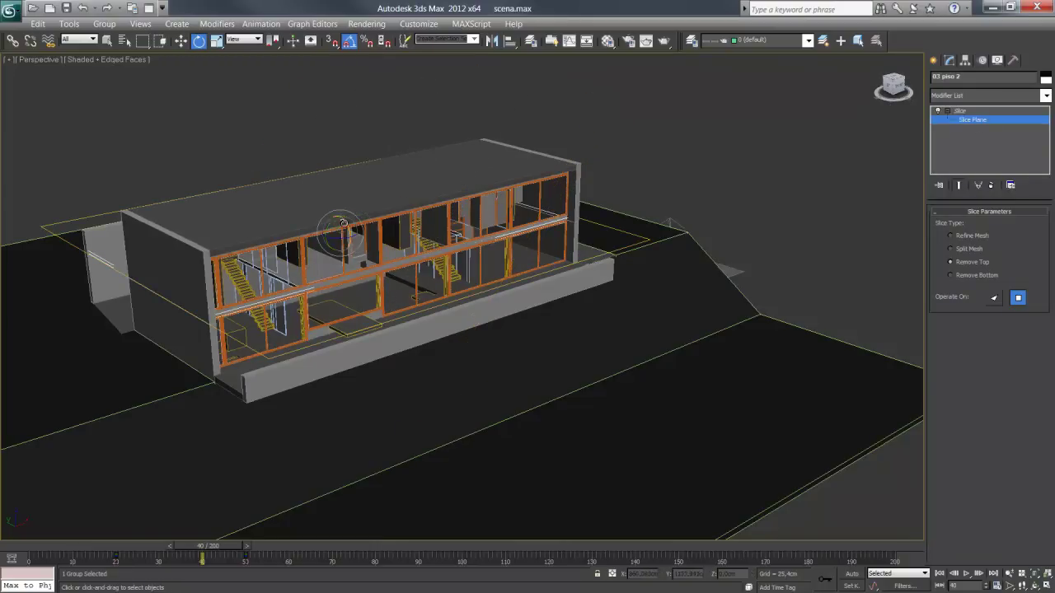
mouse_move(337, 223)
mouse_down()
mouse_move(327, 233)
mouse_move(248, 87)
mouse_up()
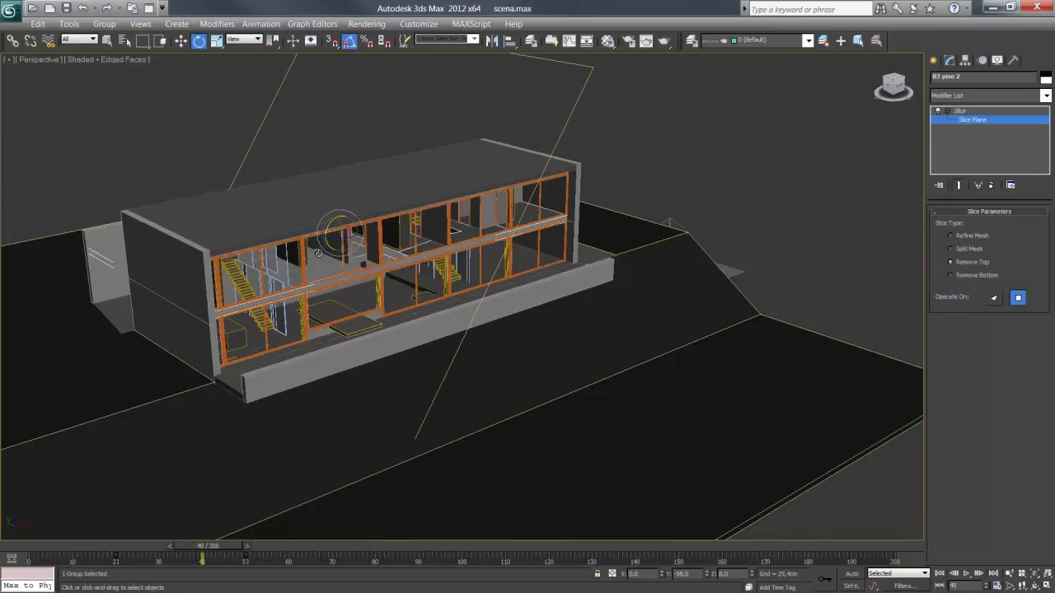
click(181, 40)
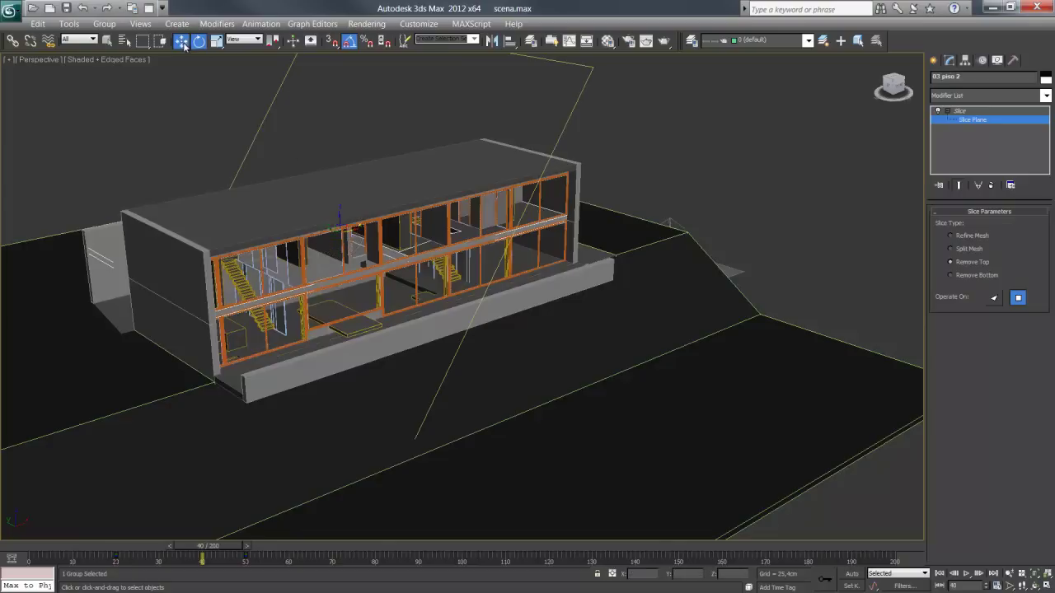
drag(354, 230, 557, 175)
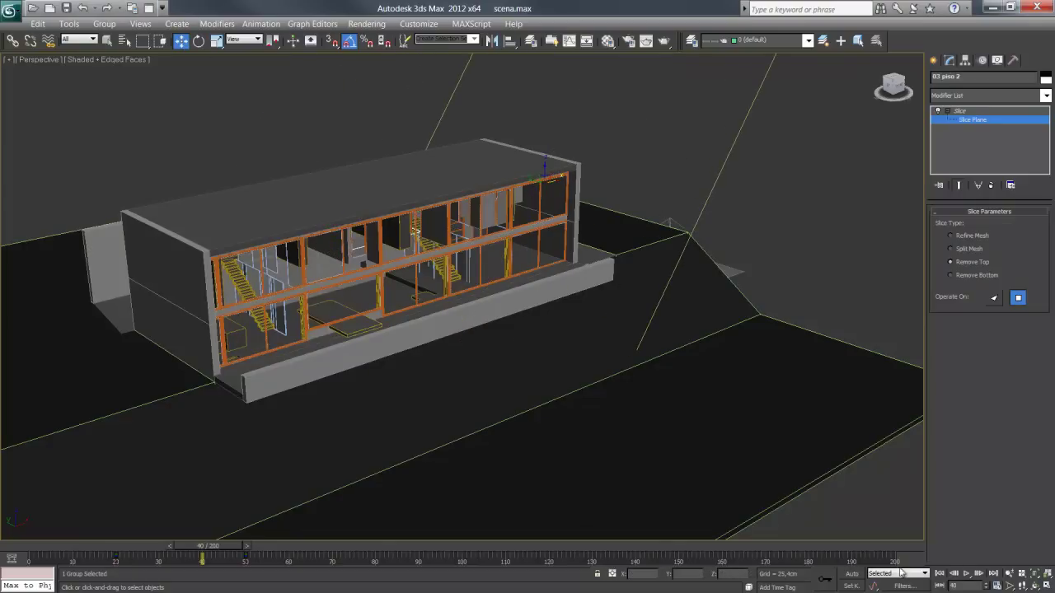
click(854, 575)
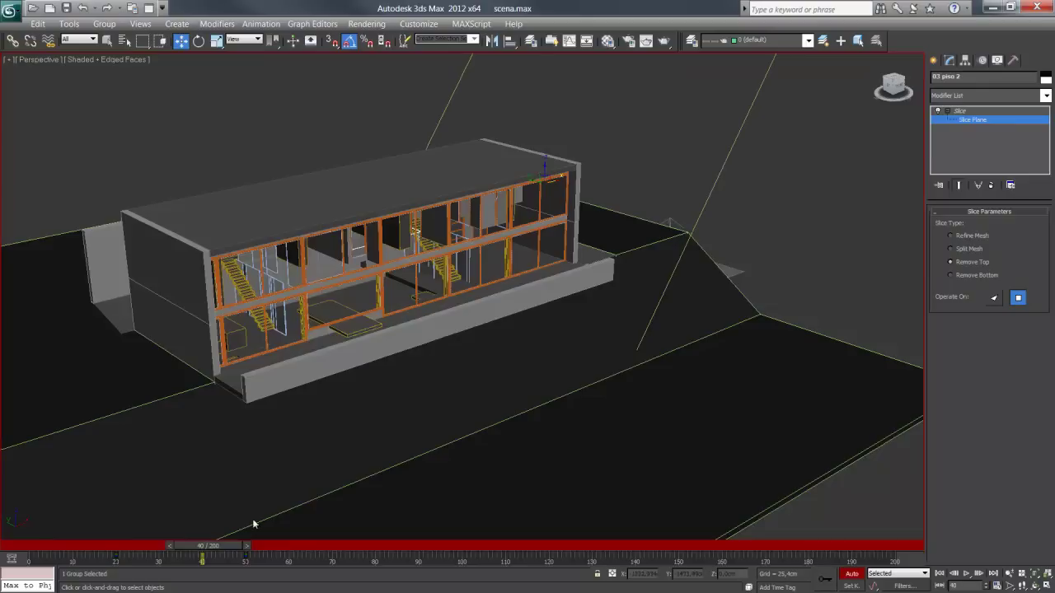
At frame 71, key the 03 piso 2 slice plane leftward across the building, then turn Auto Key off.
drag(208, 548, 338, 547)
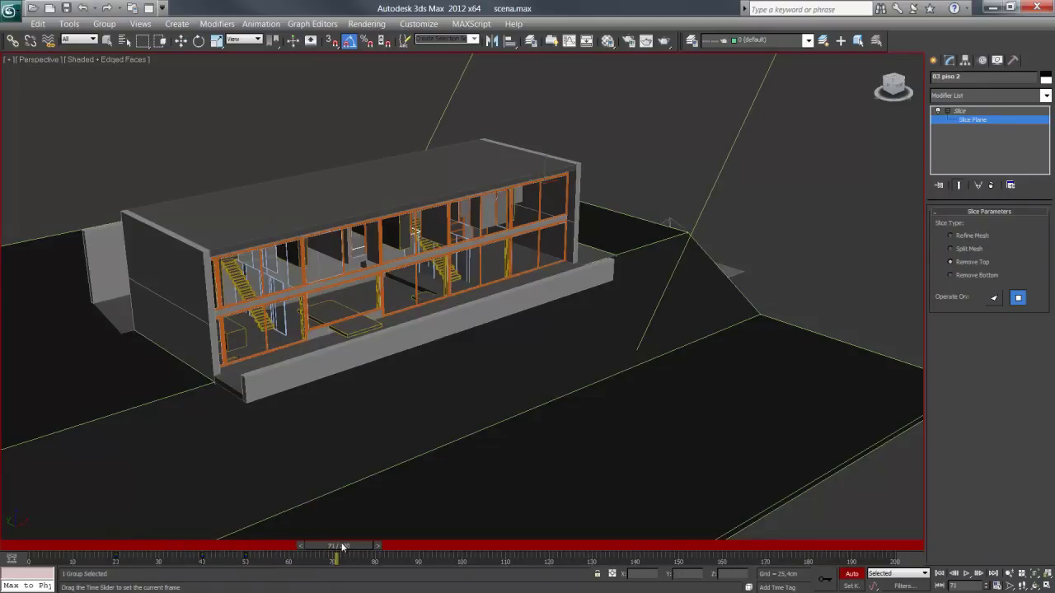
key(w)
drag(561, 185, 111, 250)
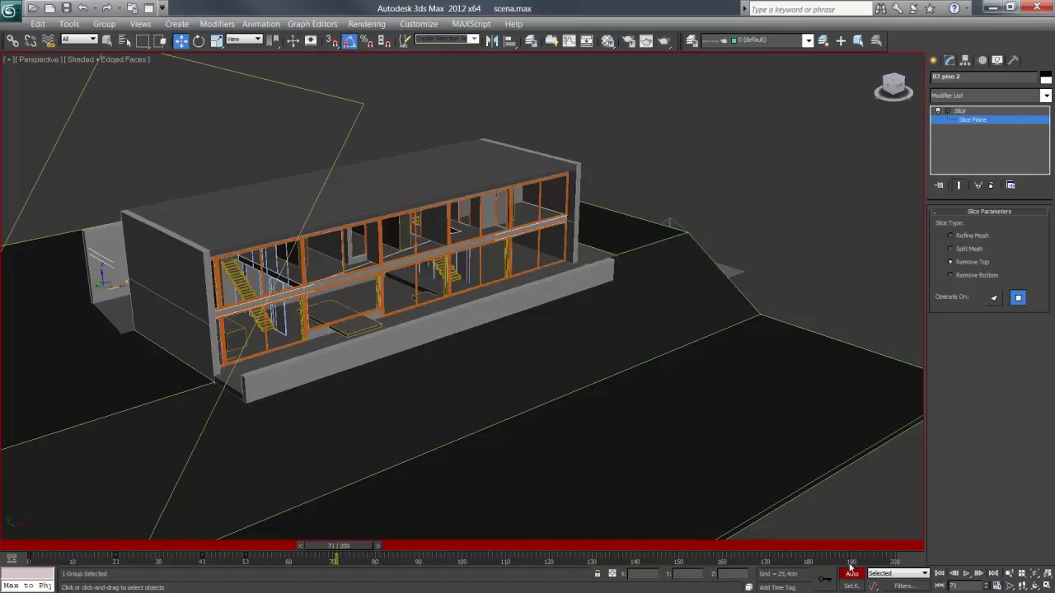
key(n)
click(968, 113)
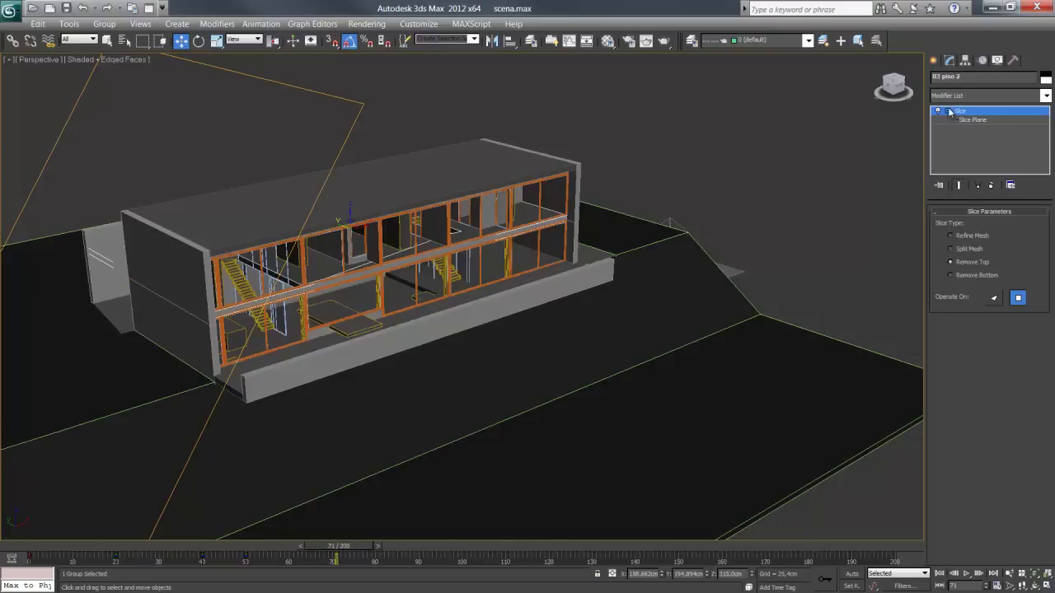
Select the 04 piso 3 roof through Select From Scene.
click(829, 129)
click(547, 175)
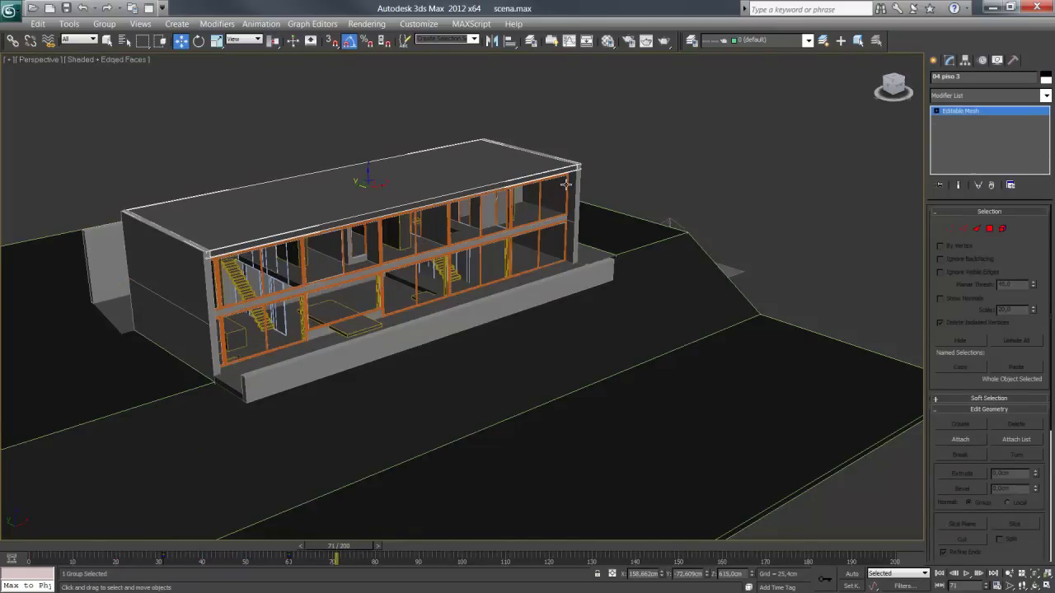
click(566, 184)
click(577, 184)
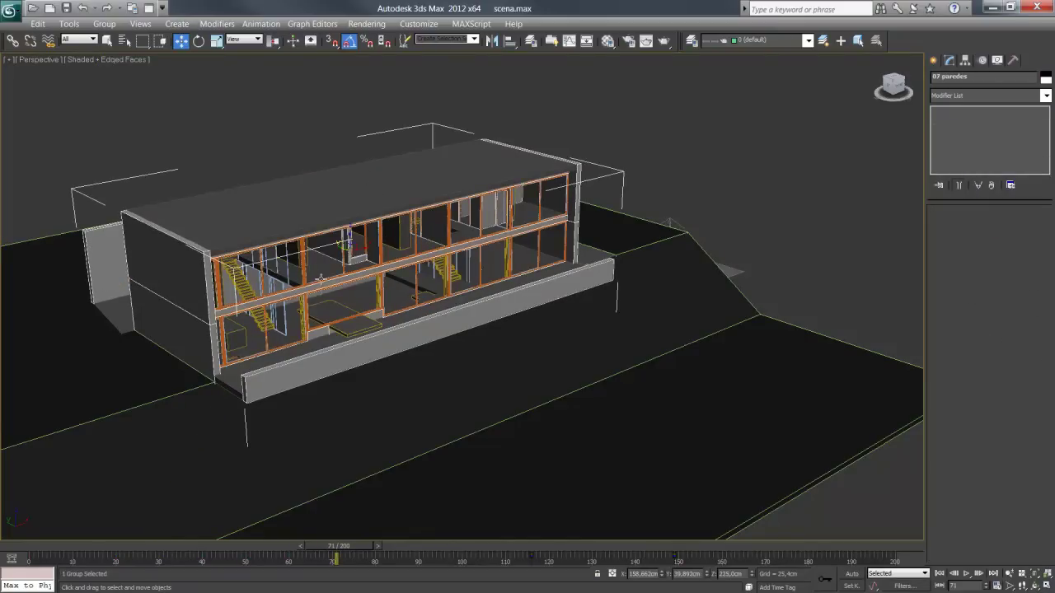
click(187, 116)
key(h)
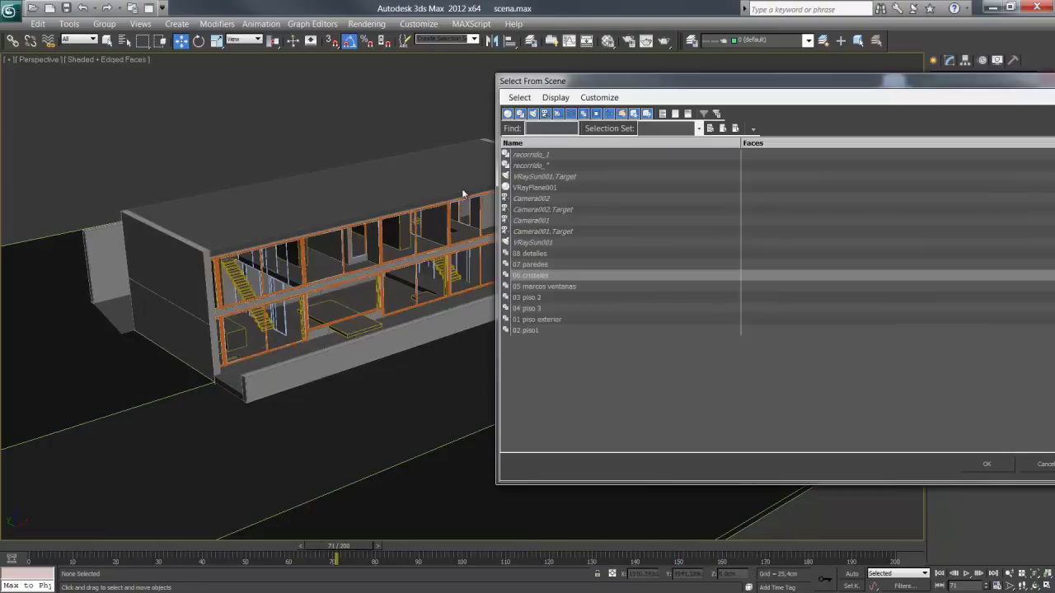
click(531, 309)
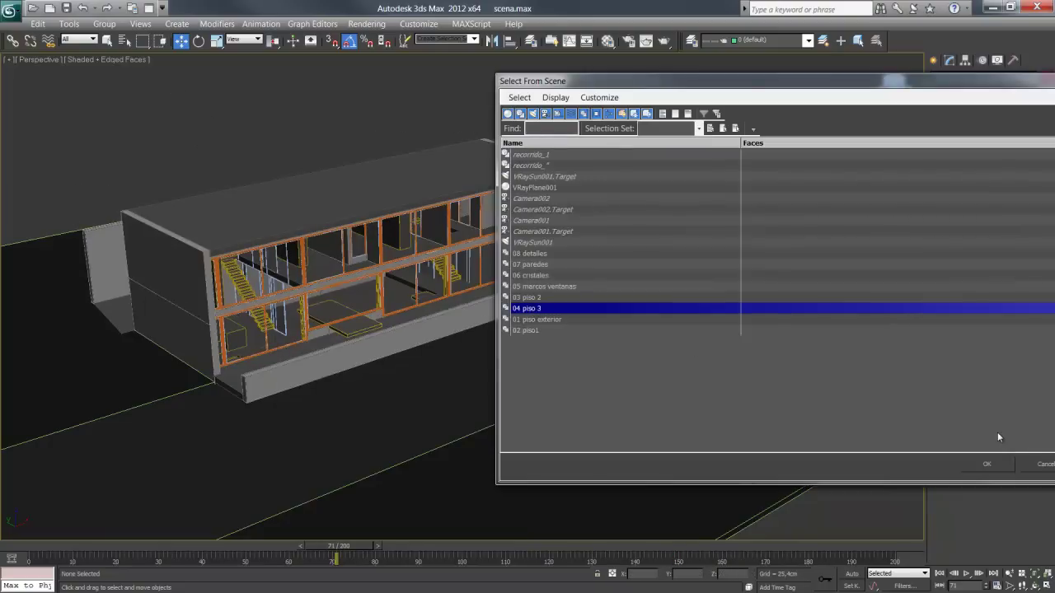
click(996, 468)
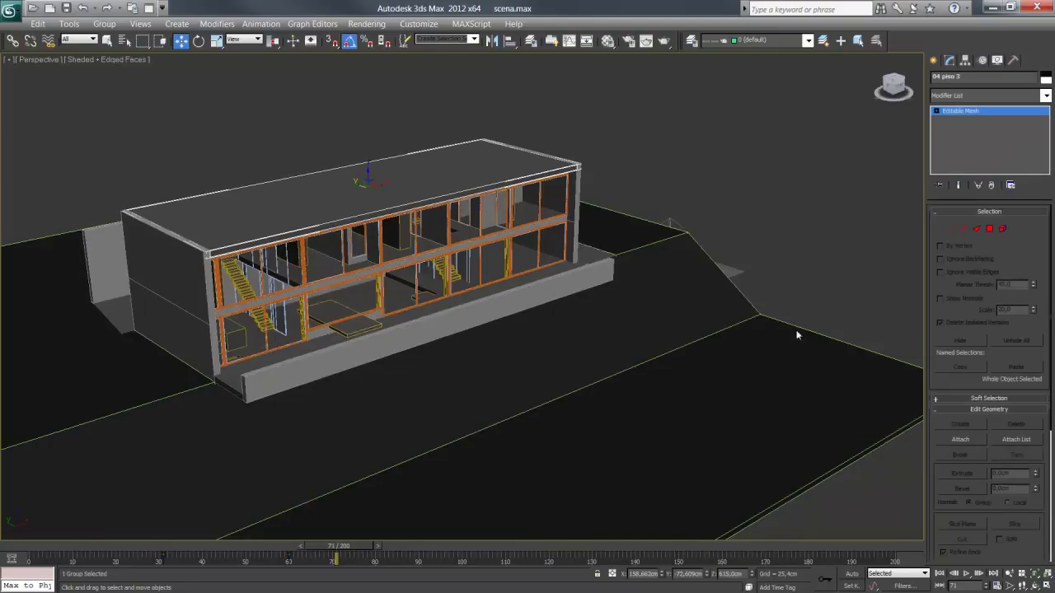
Add a Slice modifier to 04 piso 3 with Slice Type set to Remove Top.
click(977, 96)
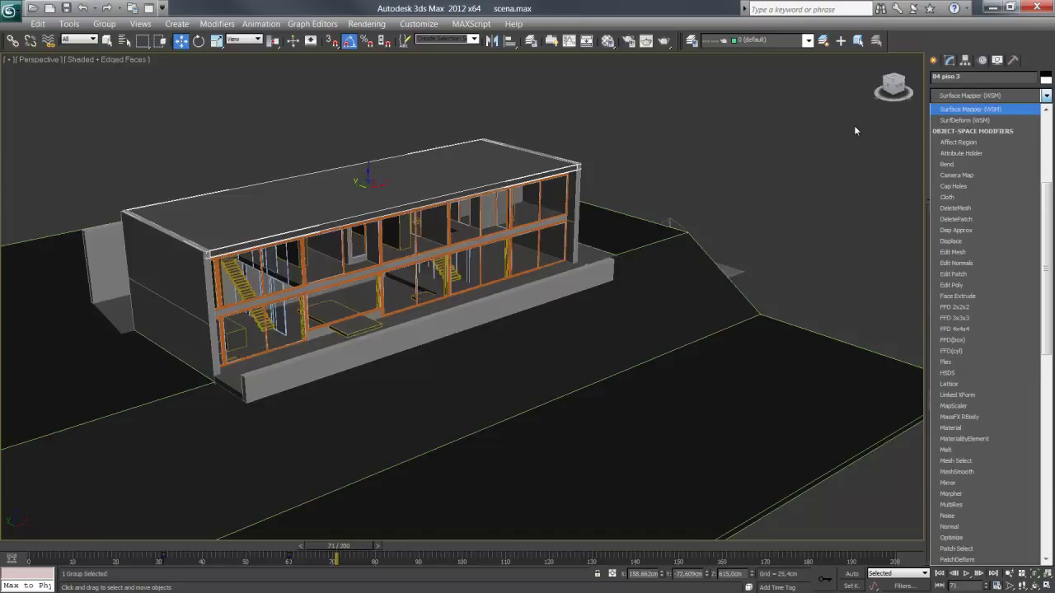
key(s)
key(h)
key(Down)
key(Down)
key(Down)
key(Down)
key(Down)
key(Down)
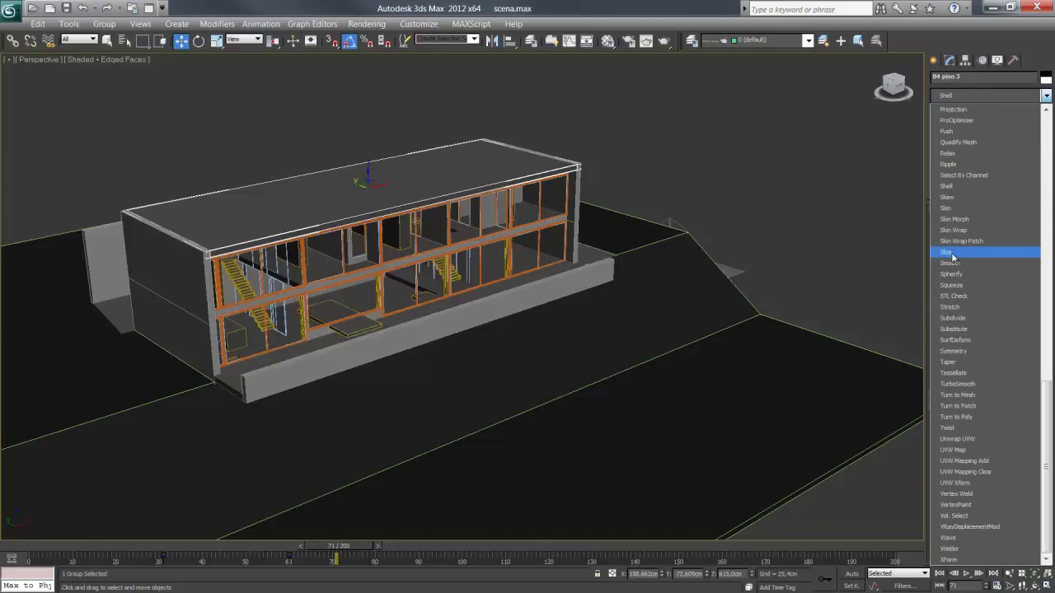
key(Return)
click(969, 262)
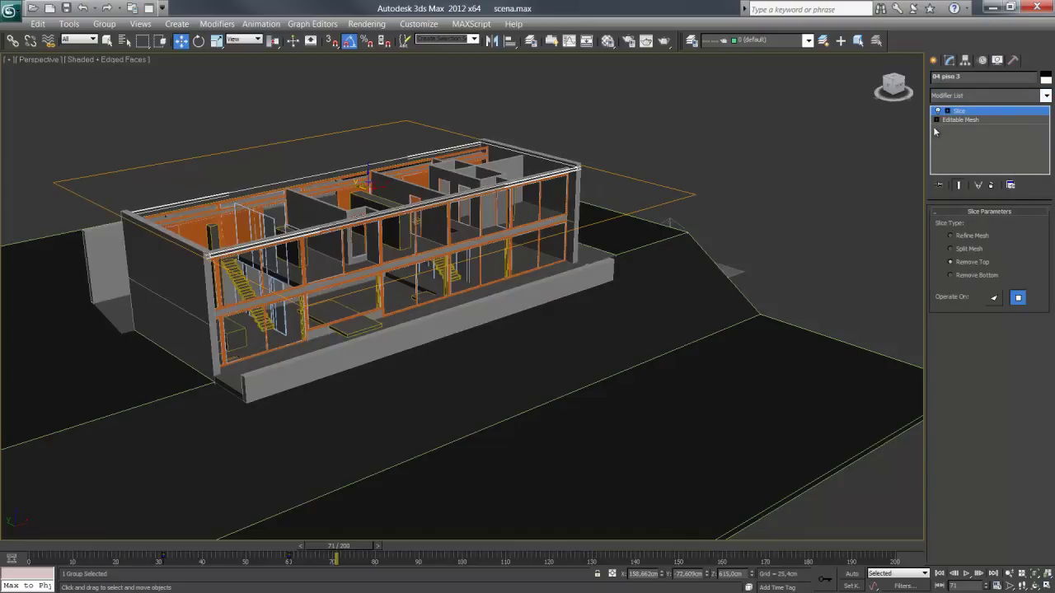
Tilt the roof's Slice Plane so it cuts through the roof.
click(949, 110)
click(973, 119)
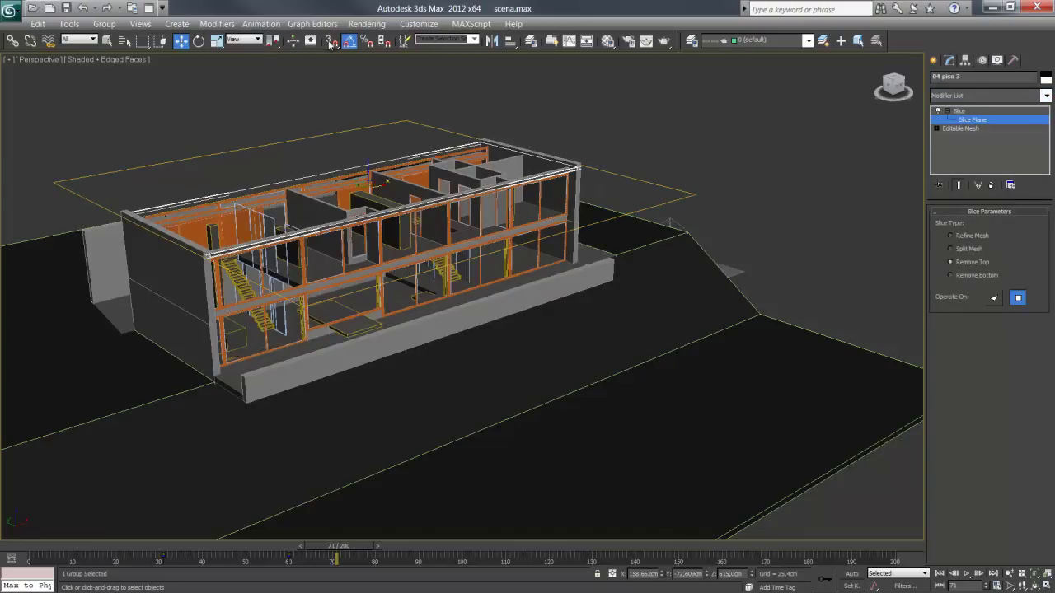
click(197, 42)
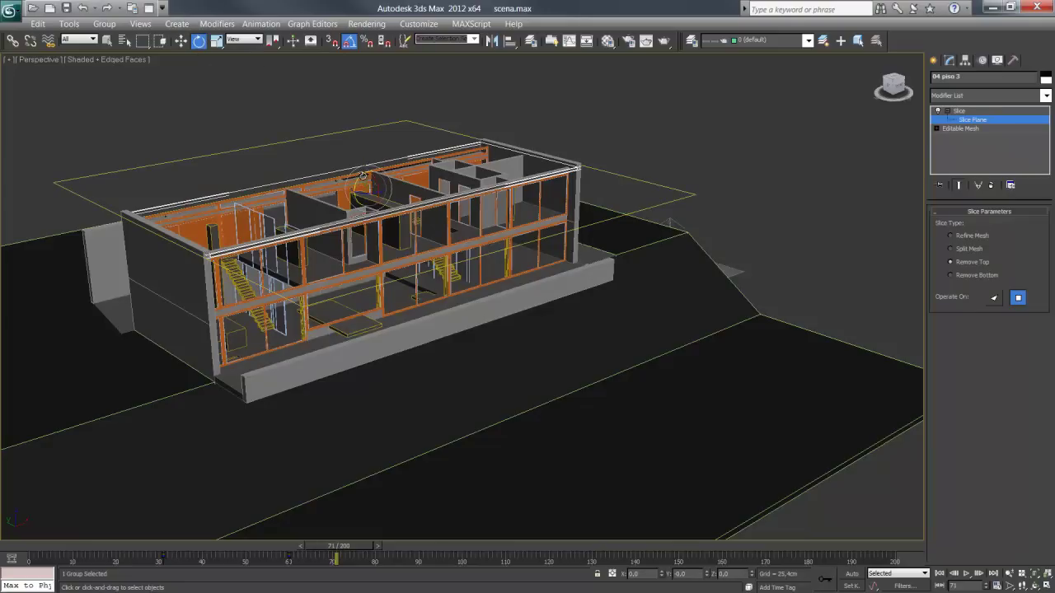
mouse_move(365, 172)
mouse_down()
mouse_move(355, 209)
mouse_move(550, 165)
mouse_move(560, 172)
mouse_up()
click(180, 41)
With Auto Key on at frame 100, key the 04 piso 3 slice plane to the building's left end.
click(857, 574)
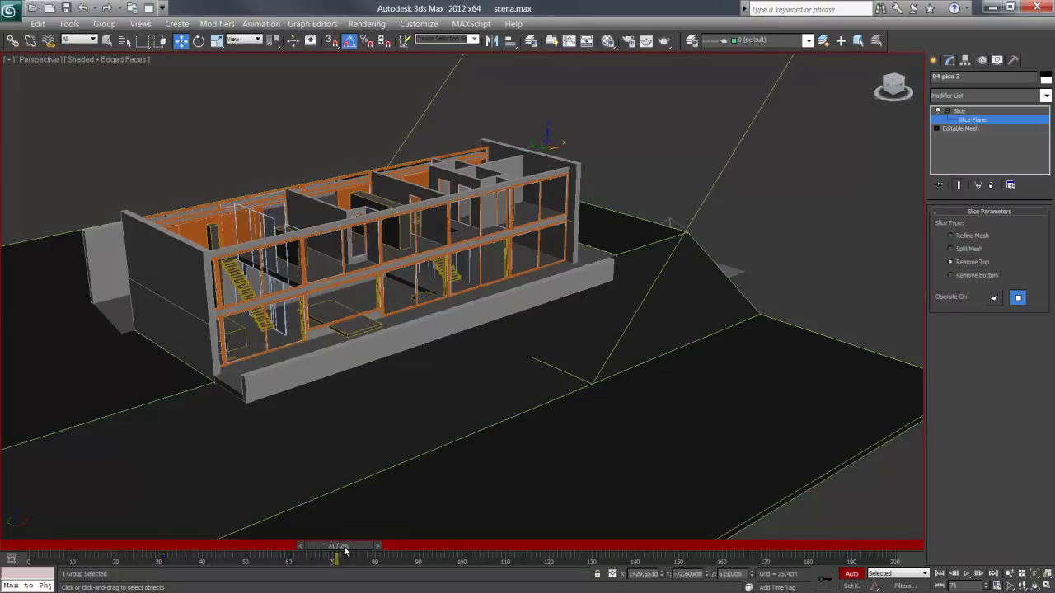
drag(344, 551, 470, 545)
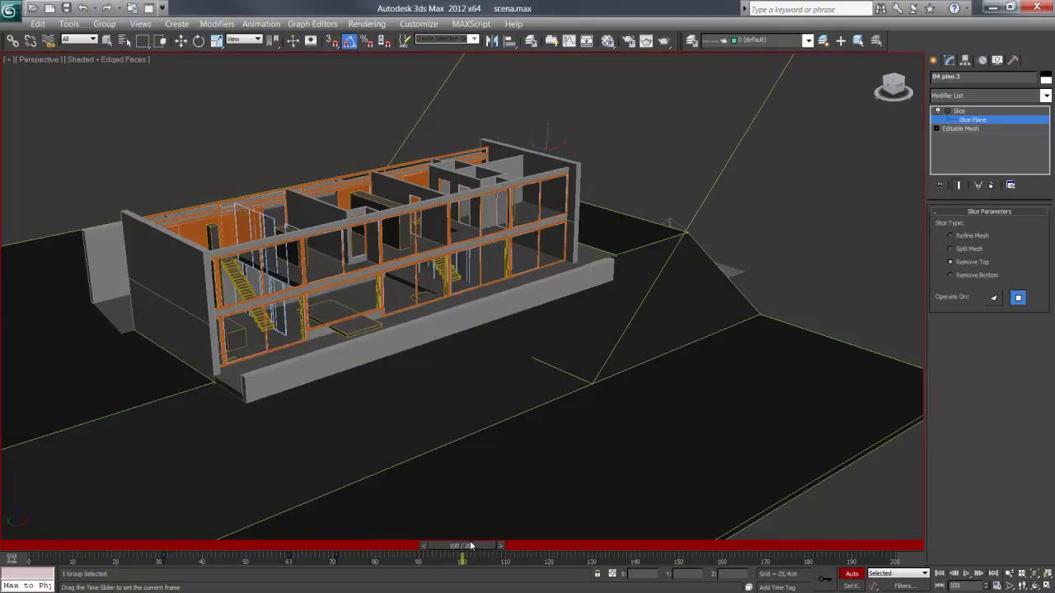
key(w)
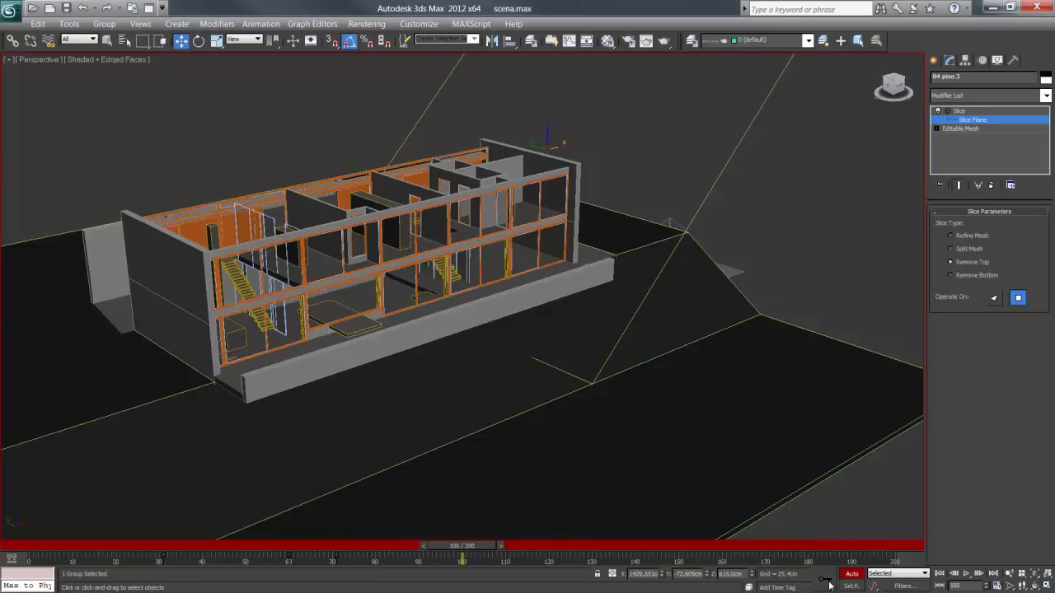
drag(558, 147, 159, 257)
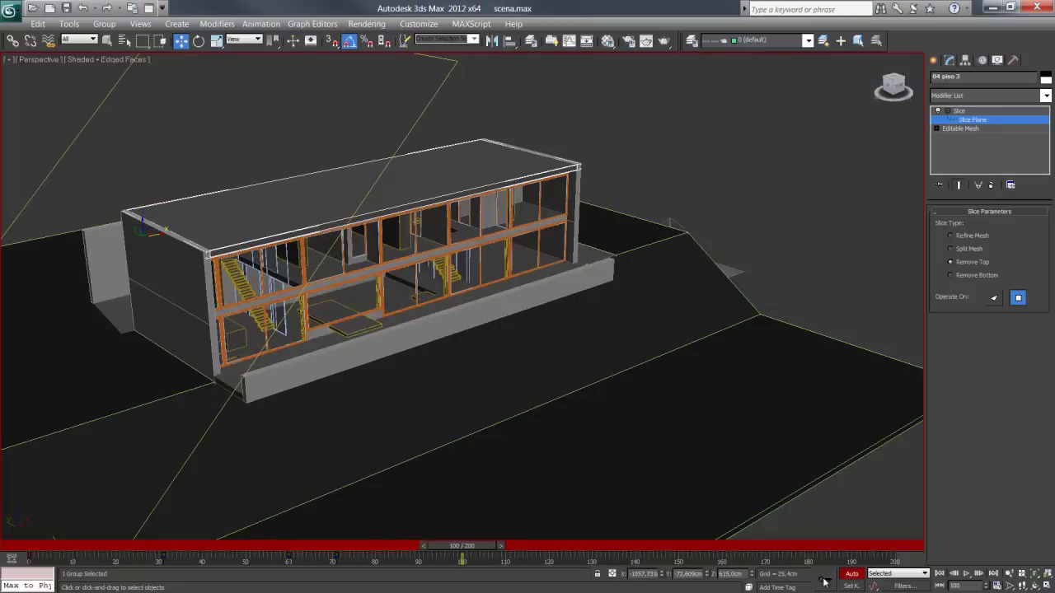
double_click(959, 112)
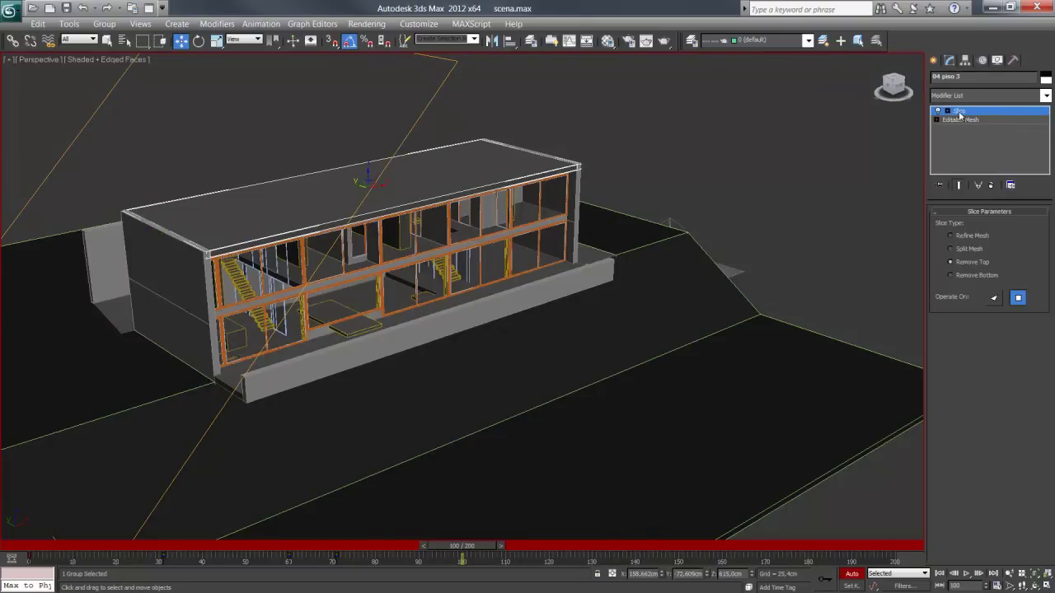
click(855, 574)
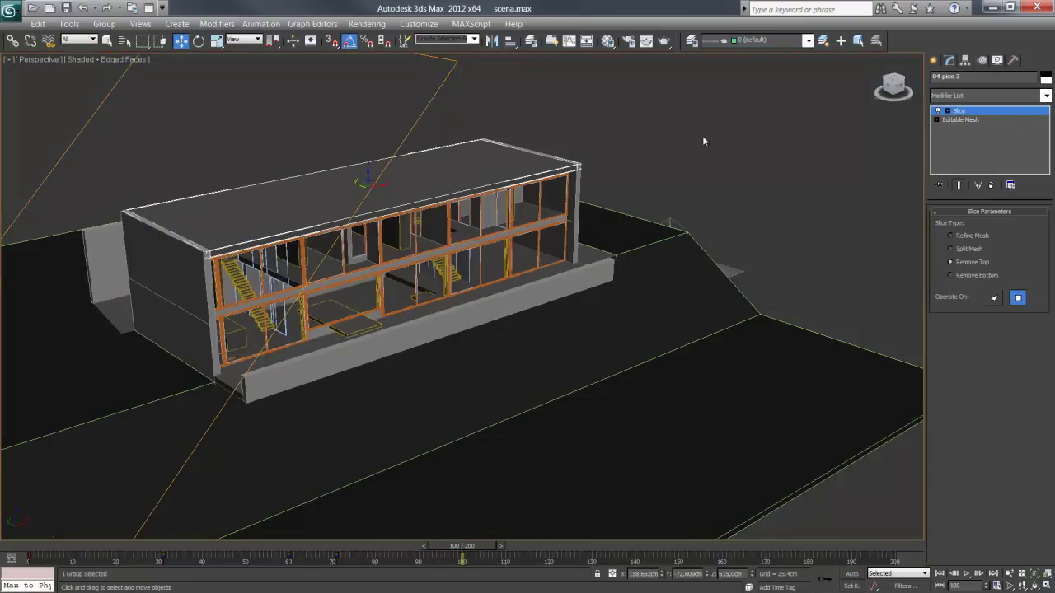
Select 05 marcos ventanas by name and add a Slice modifier set to Remove Top.
click(723, 122)
key(h)
click(561, 286)
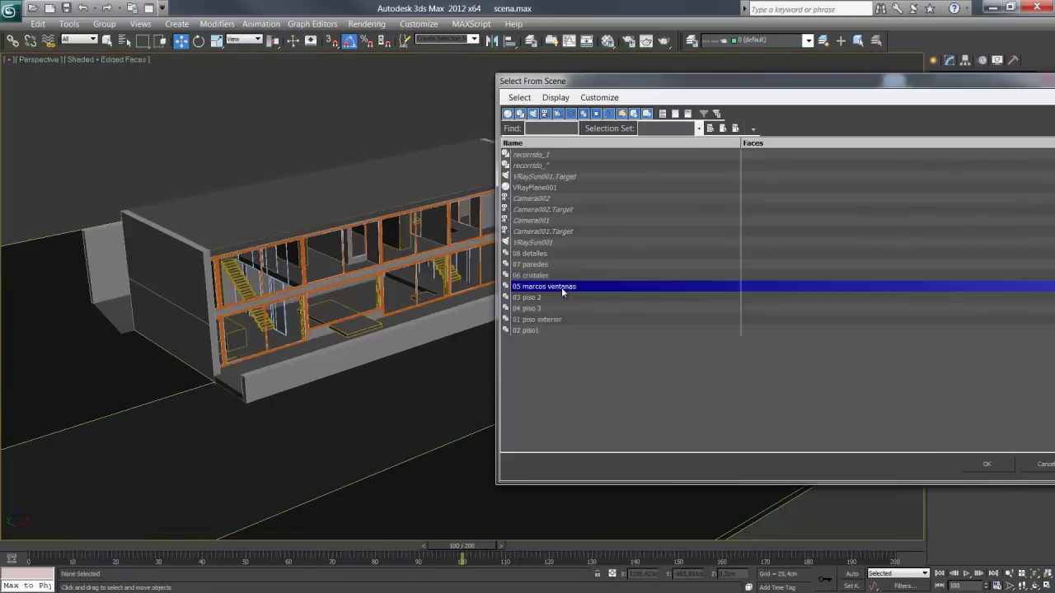
click(987, 463)
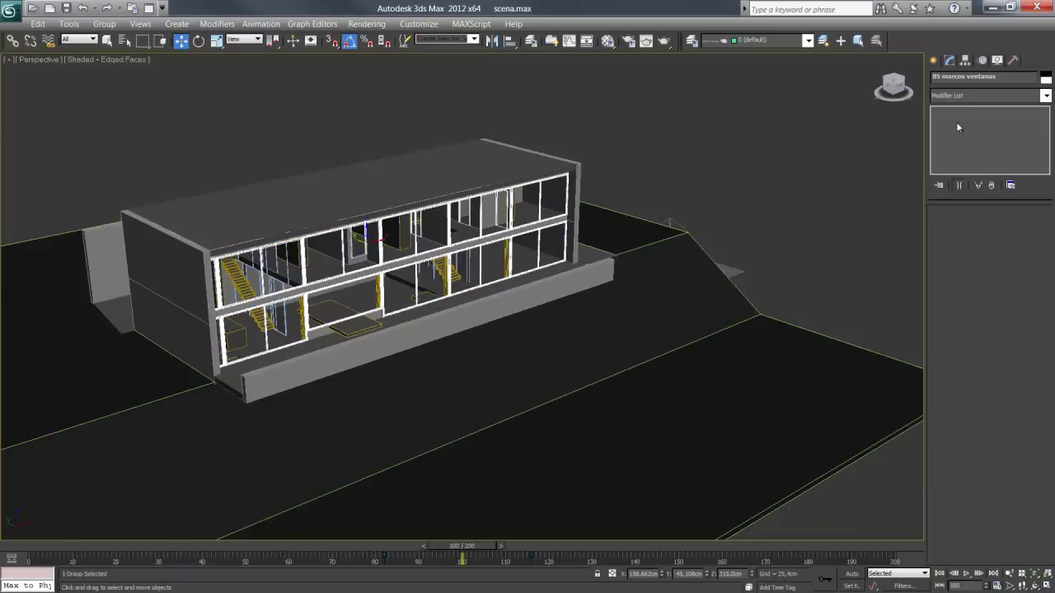
click(974, 92)
key(s)
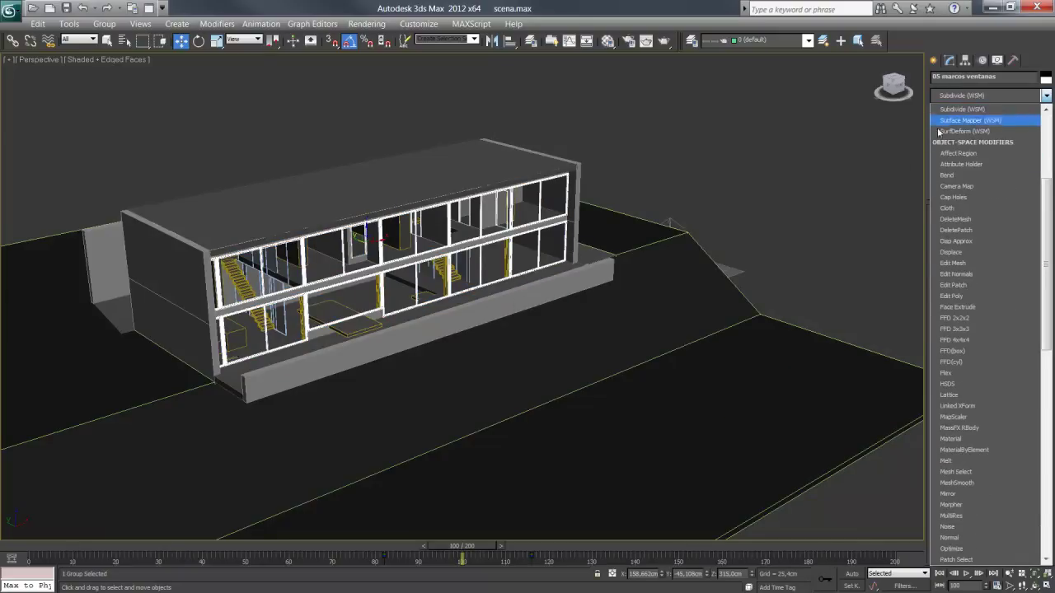
key(s)
key(h)
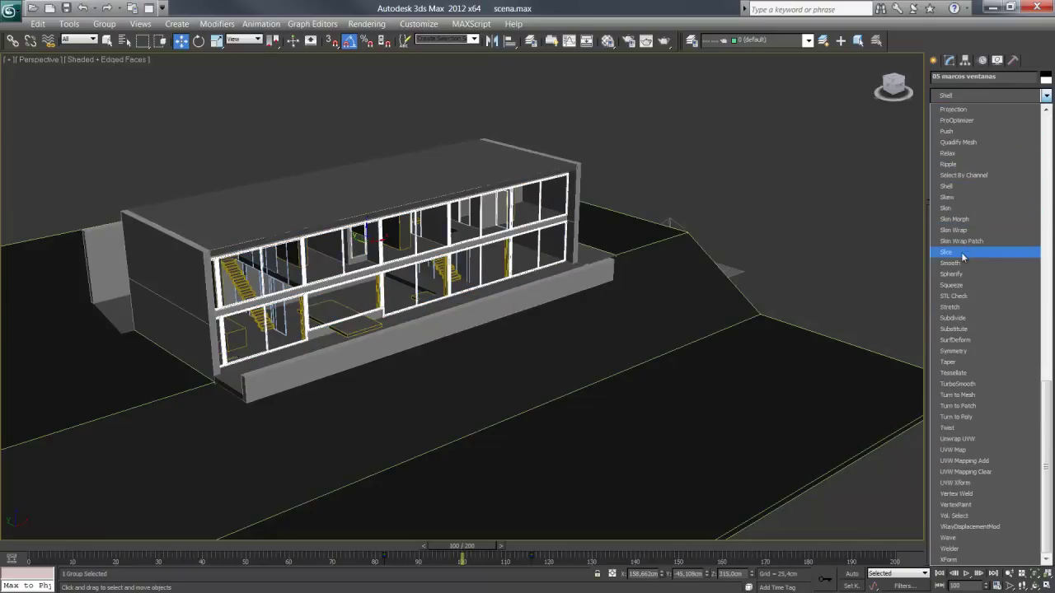
click(962, 253)
click(964, 262)
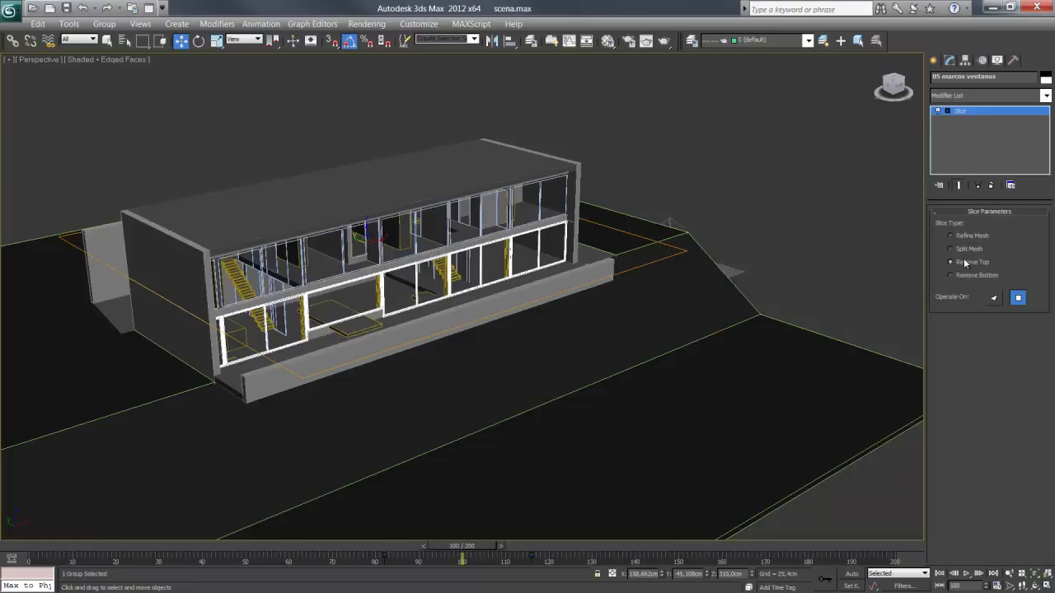
Tilt the Slice Plane steeply through the window frames and push it toward the end wall.
click(948, 111)
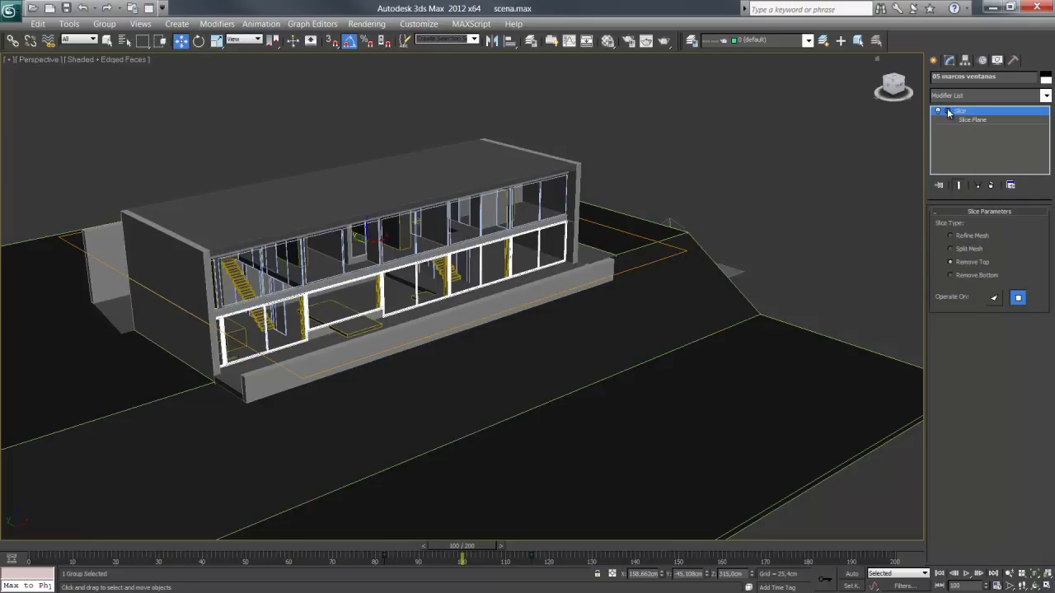
click(972, 120)
key(e)
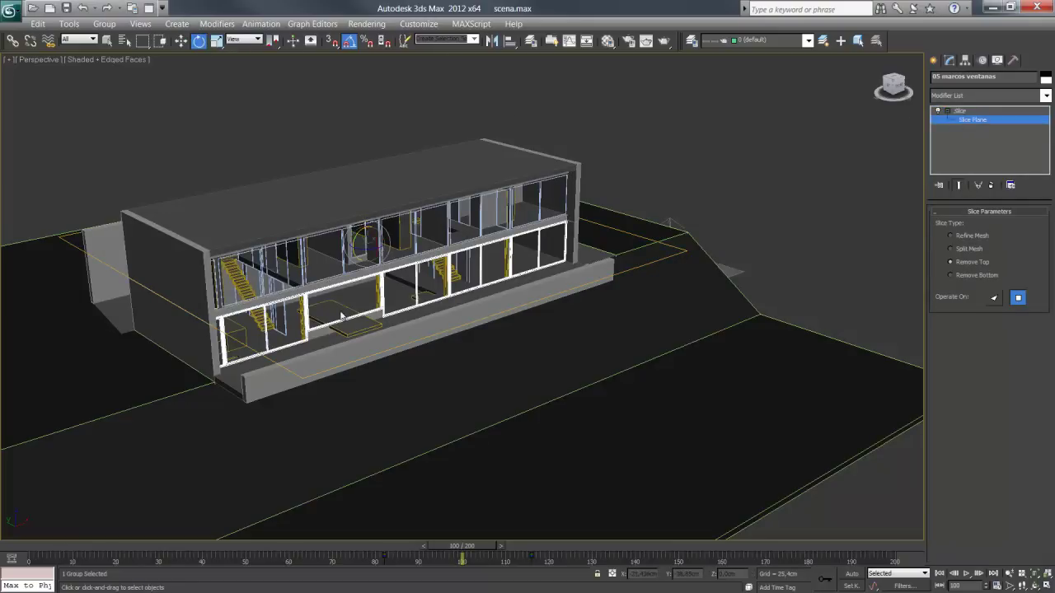
mouse_move(362, 229)
mouse_down()
mouse_move(353, 234)
mouse_move(373, 225)
mouse_move(373, 248)
mouse_up()
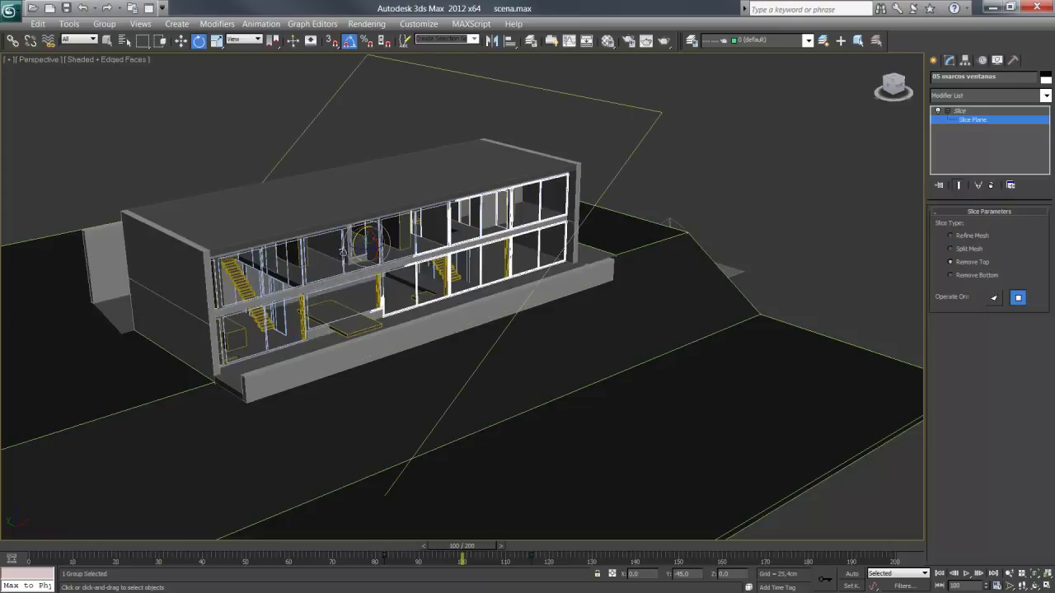
click(181, 41)
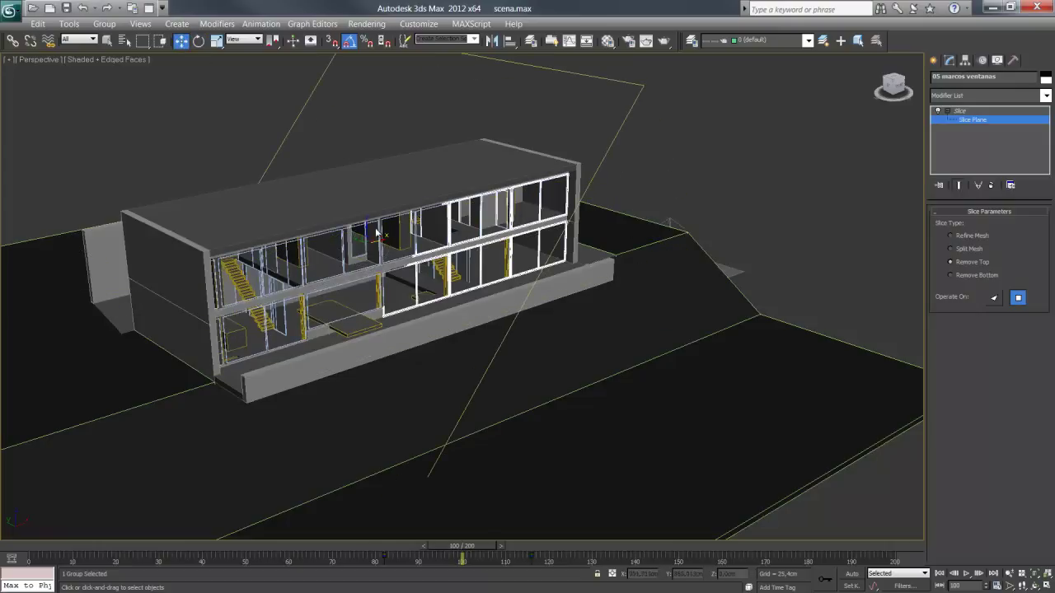
drag(383, 241, 580, 183)
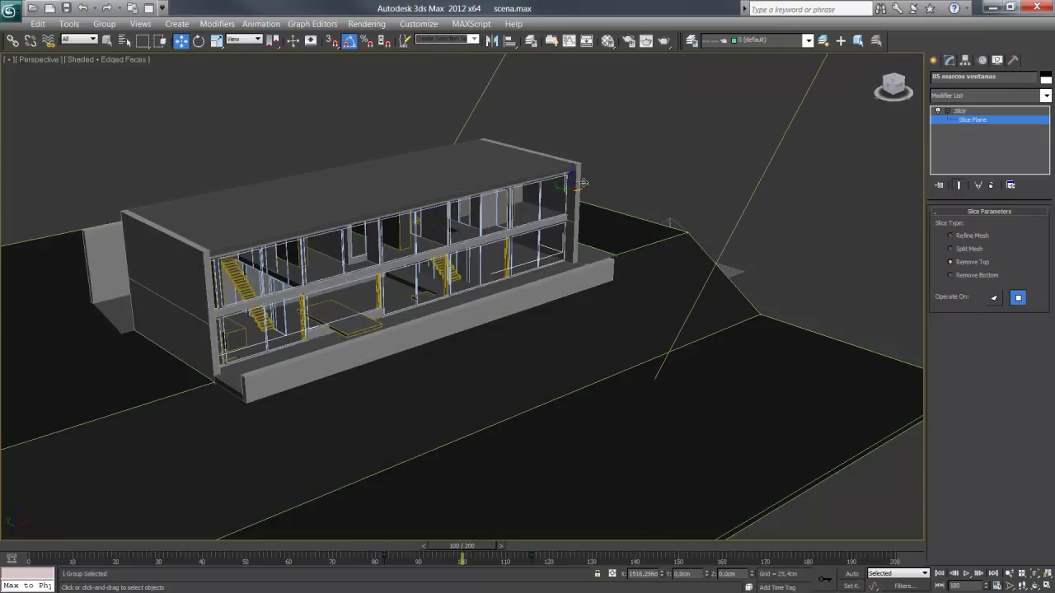
Key the window-frame slice plane across the building at frame 130, then select 06 cristales.
click(857, 575)
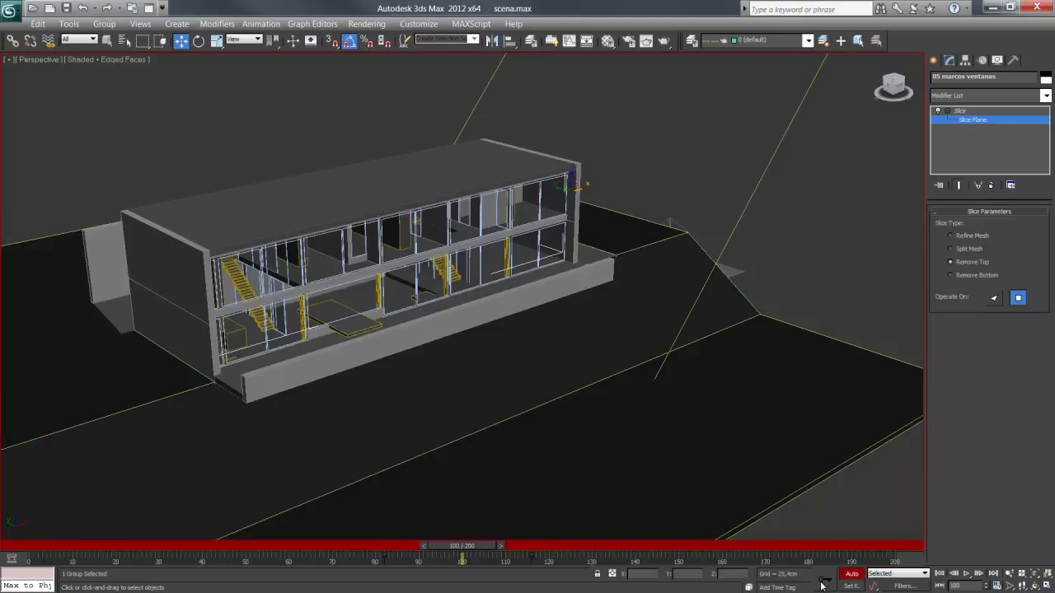
drag(470, 550, 592, 546)
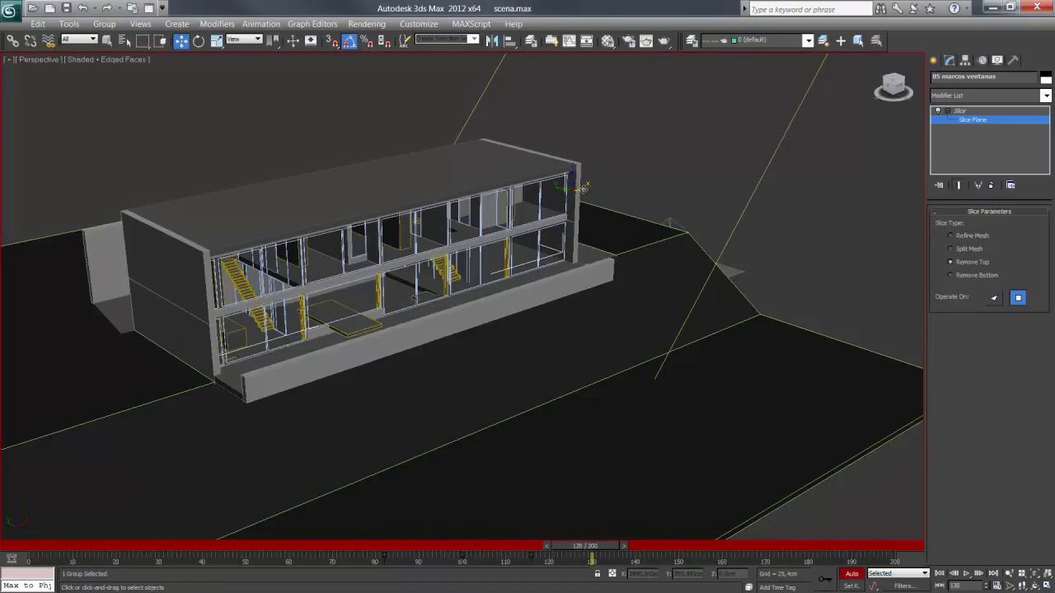
mouse_move(583, 189)
mouse_down()
mouse_move(176, 219)
mouse_move(86, 239)
mouse_up()
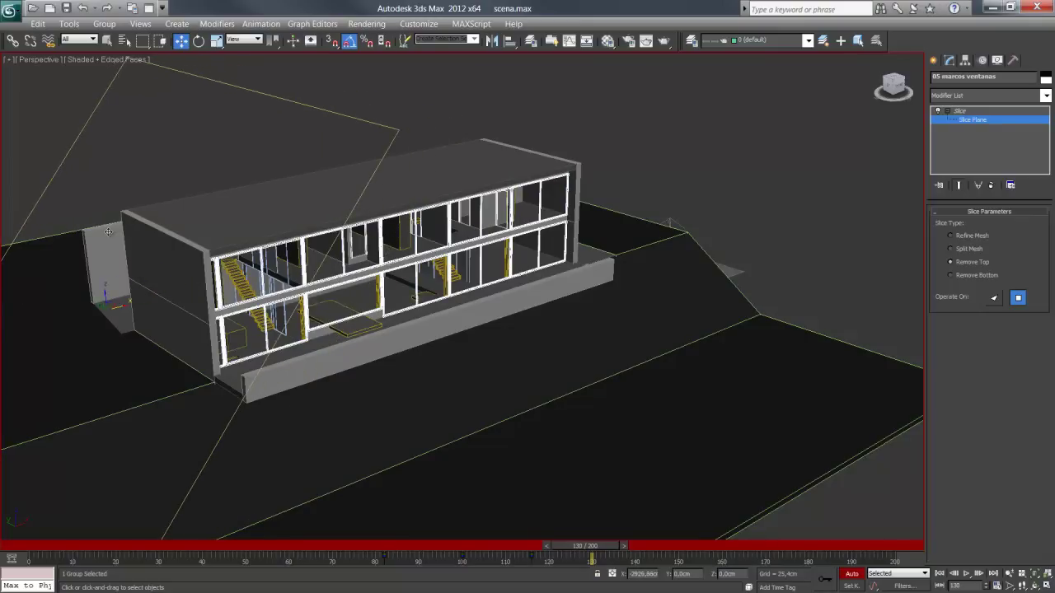
click(852, 575)
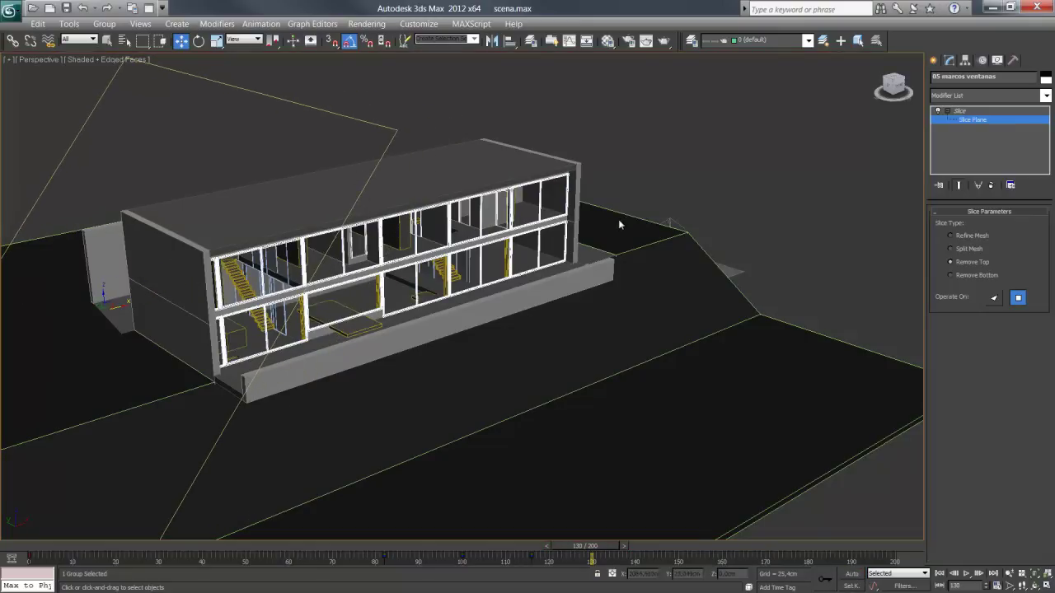
click(952, 112)
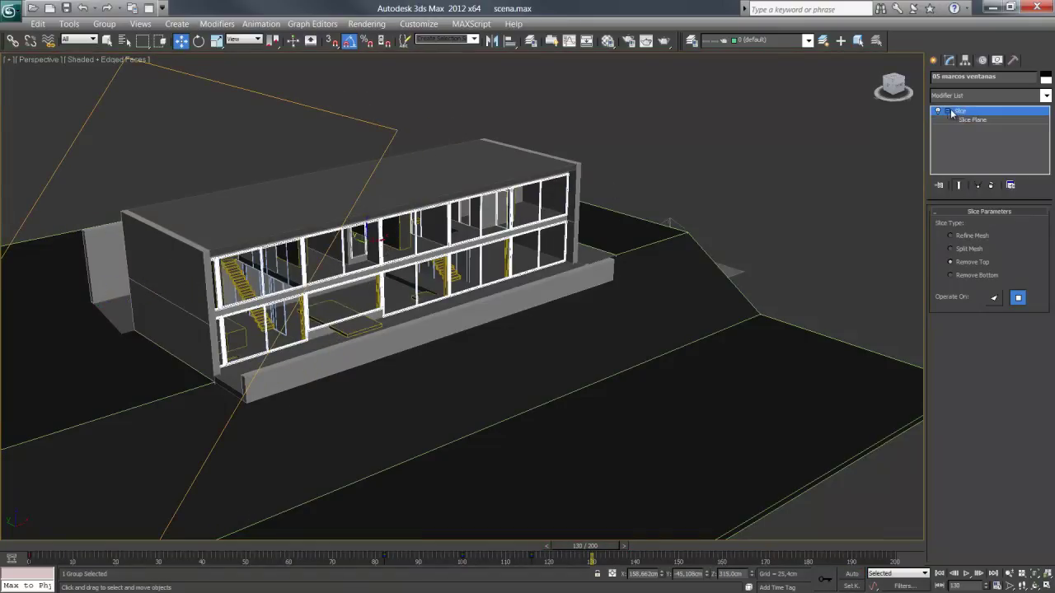
click(552, 199)
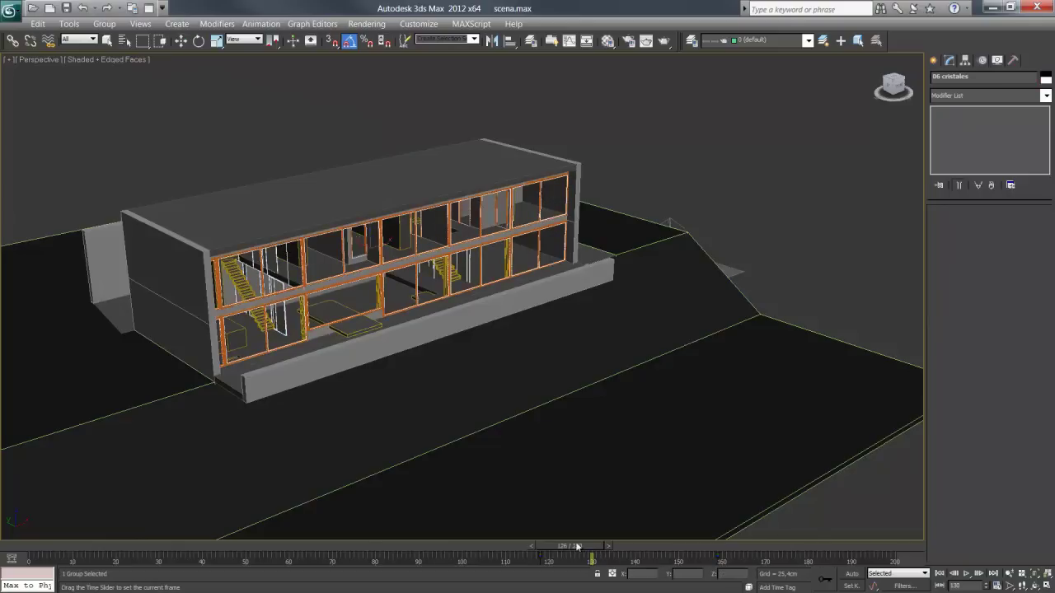
At frame 101, add a Slice modifier to 06 cristales and turn on Auto Key.
mouse_move(587, 546)
mouse_down()
mouse_move(405, 546)
mouse_move(572, 536)
mouse_move(233, 536)
mouse_move(523, 534)
mouse_move(467, 537)
mouse_up()
key(w)
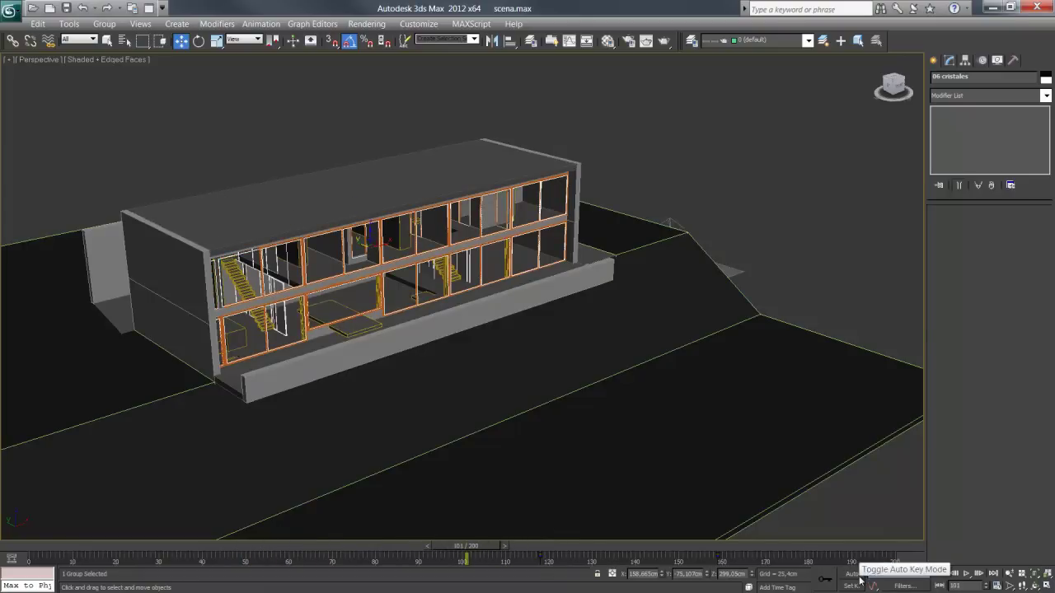
click(970, 94)
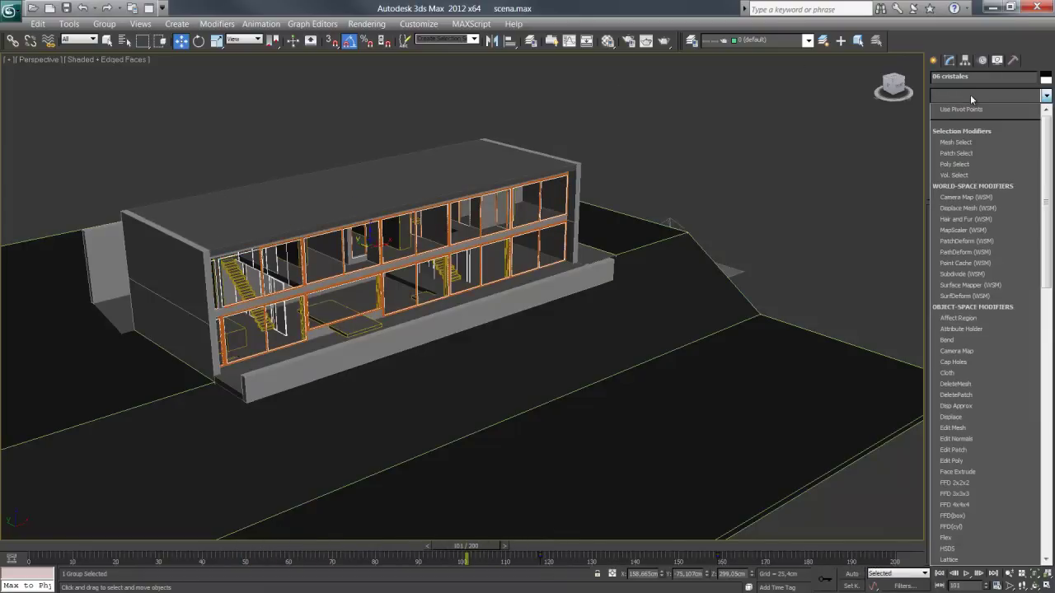
scroll(971, 94, down, 3)
scroll(971, 94, down, 2)
scroll(858, 178, down, 15)
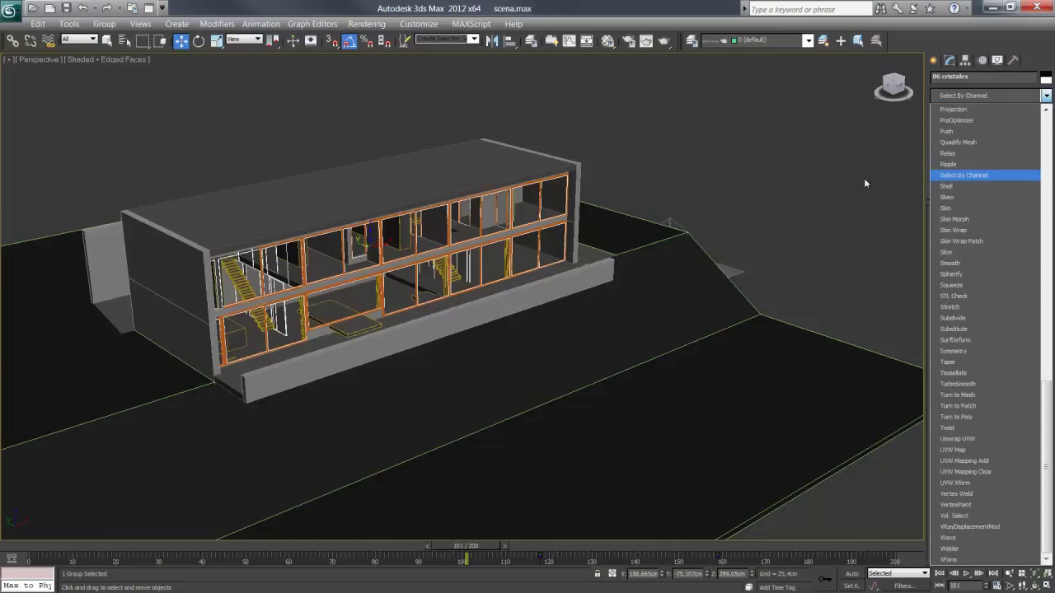
click(960, 251)
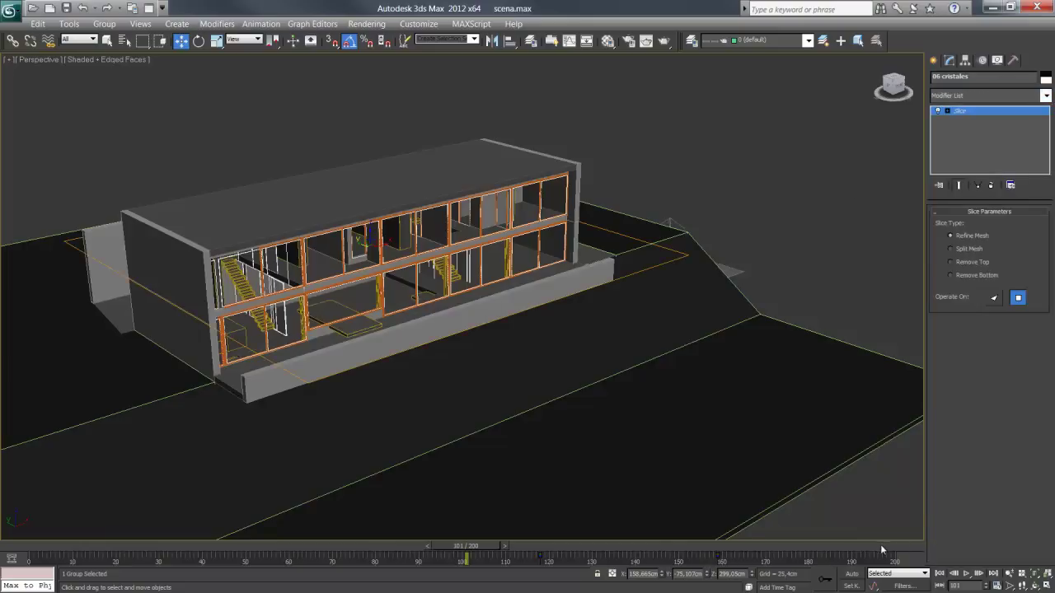
click(854, 575)
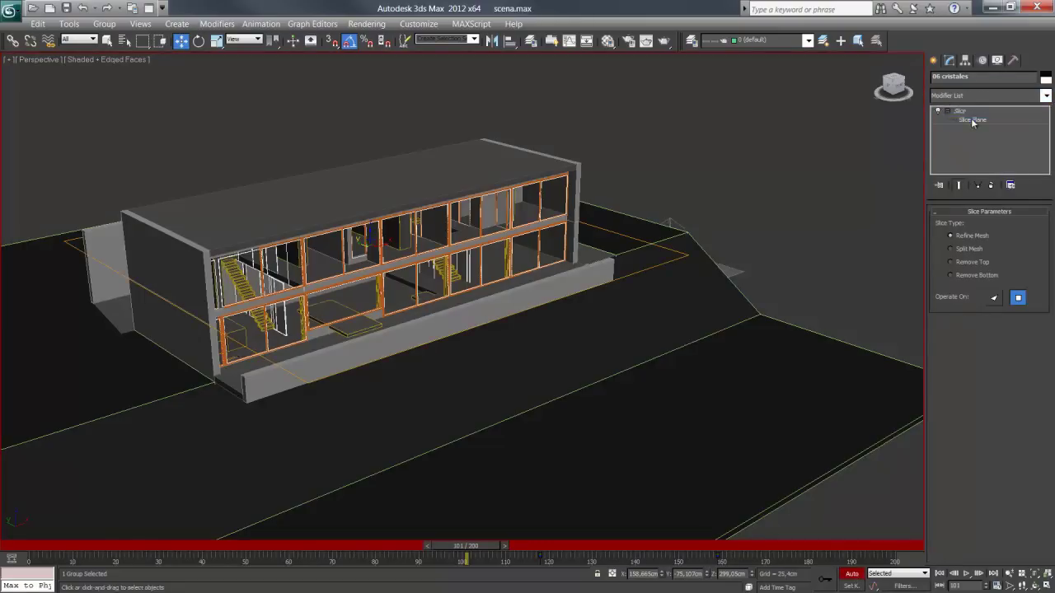
Set the glass Slice to Remove Top and lower its plane to hide most glass at frame 101.
click(972, 121)
click(199, 41)
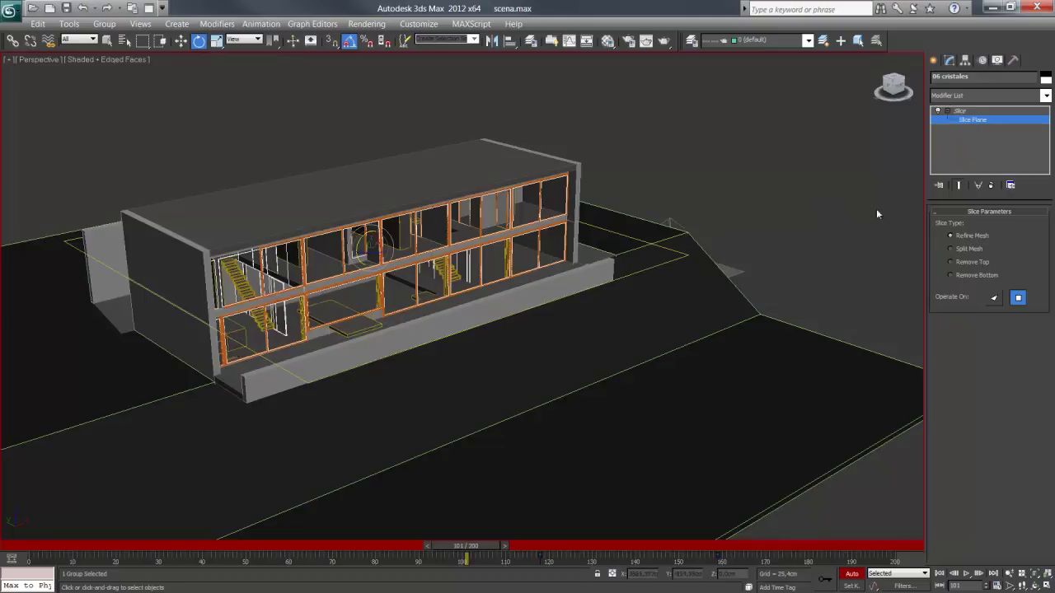
click(952, 262)
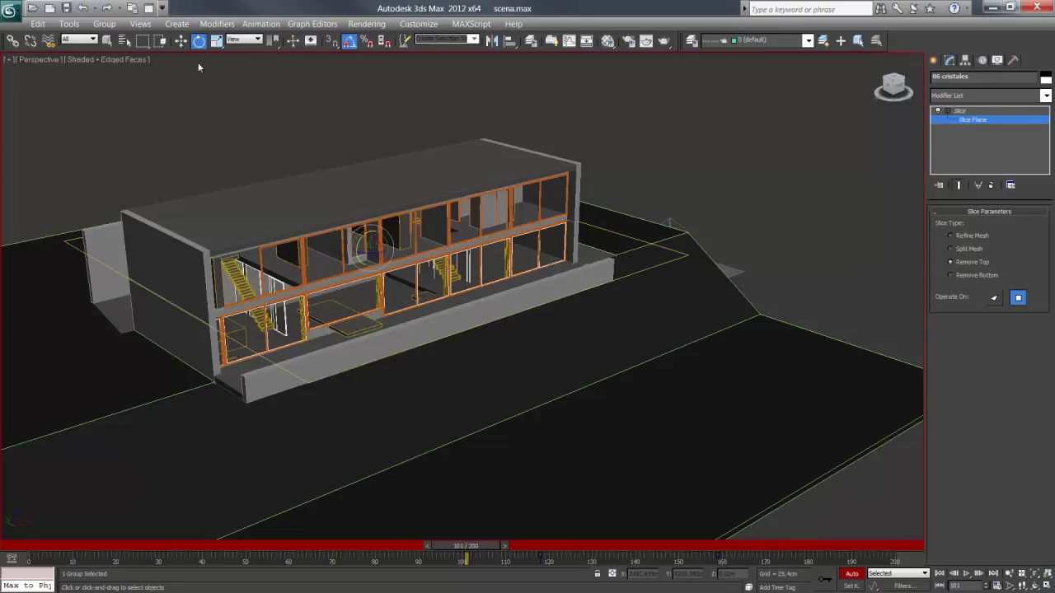
click(180, 41)
drag(368, 233, 462, 370)
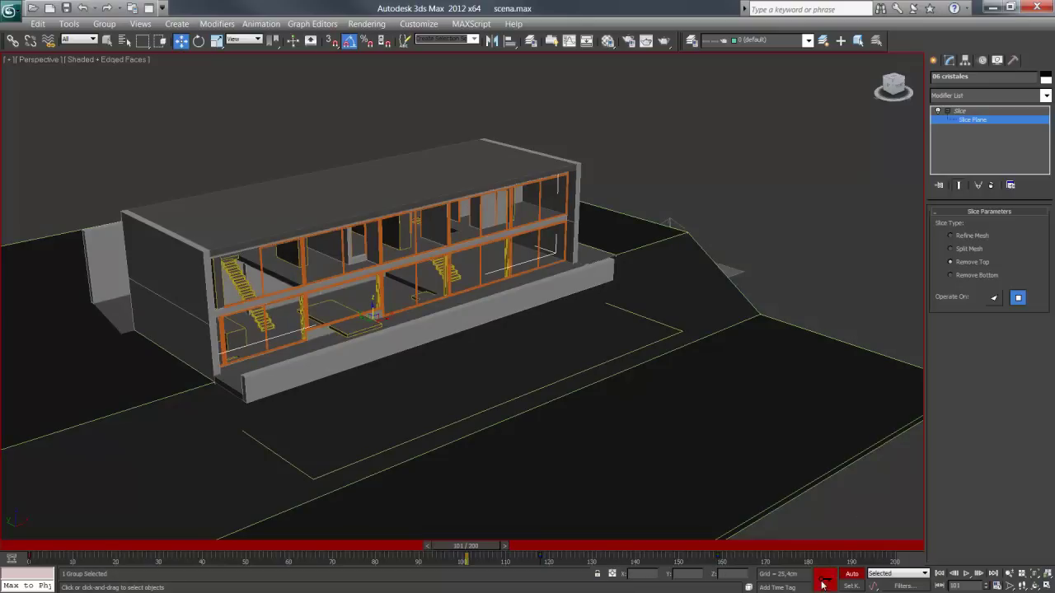
At frame 144, raise the slice plane above the upper floor to reveal all the glass.
mouse_move(482, 554)
mouse_down()
mouse_move(303, 557)
mouse_move(579, 546)
mouse_move(749, 523)
mouse_move(416, 549)
mouse_move(601, 548)
mouse_move(684, 533)
mouse_move(662, 537)
mouse_up()
key(w)
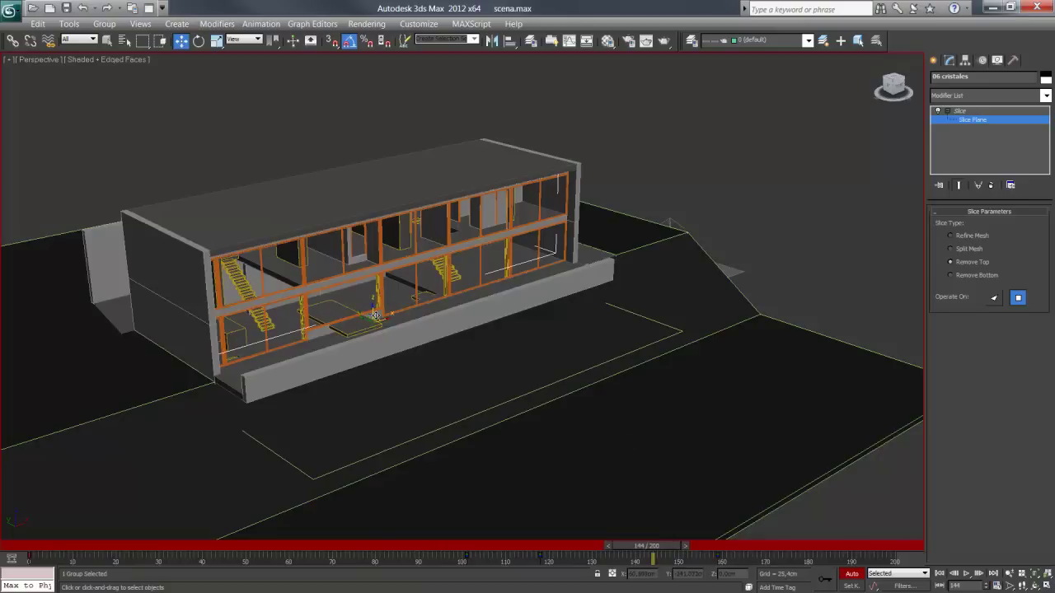
drag(375, 314, 368, 145)
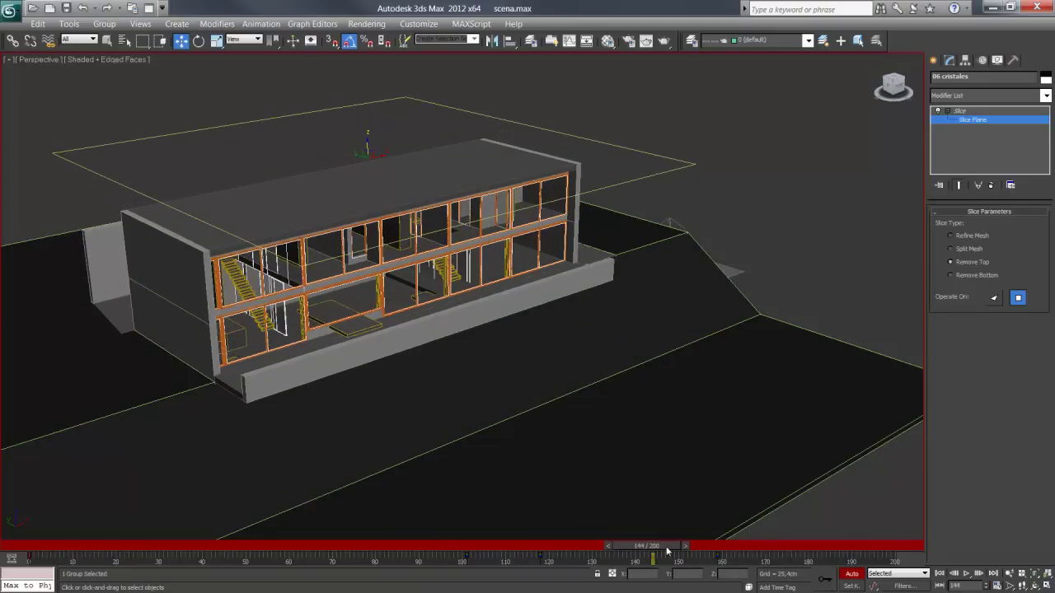
drag(668, 551, 877, 519)
key(w)
Turn off Auto Key, exit the Slice Plane sub-object, and deselect the glass group.
click(852, 574)
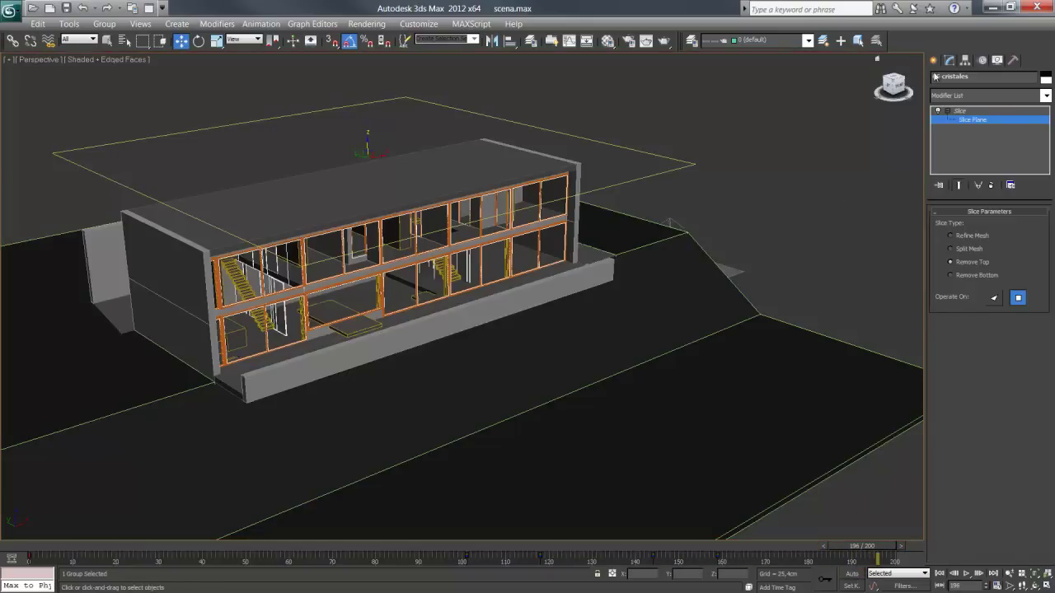
click(961, 111)
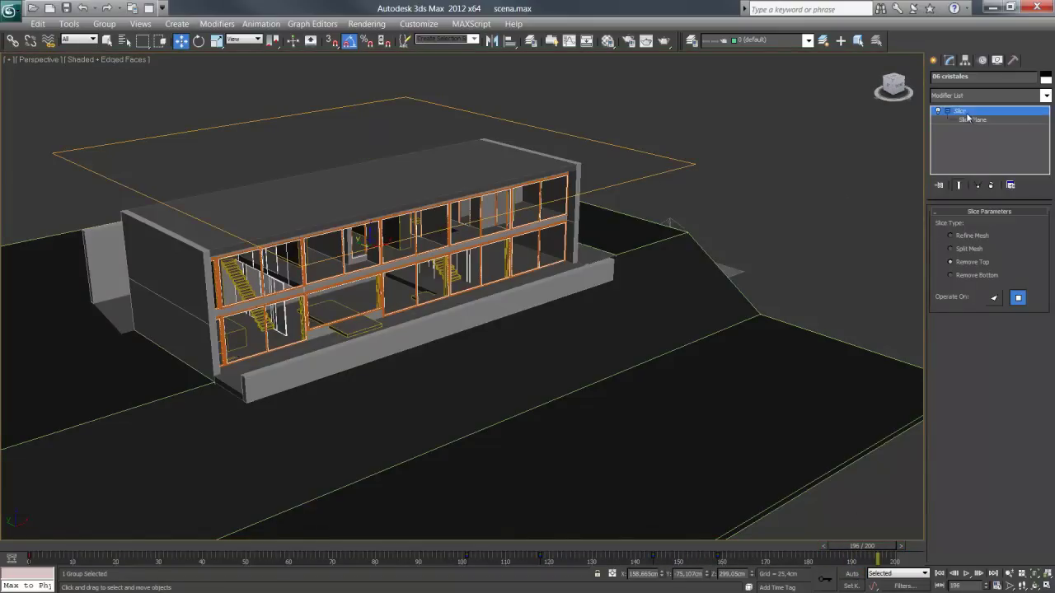
click(973, 120)
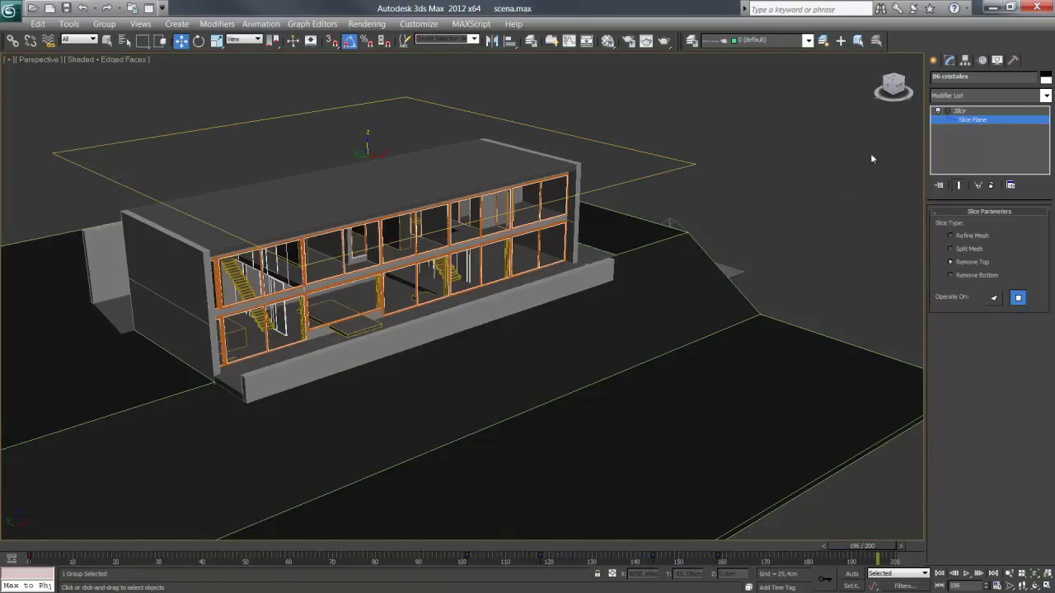
click(960, 111)
click(947, 110)
click(965, 112)
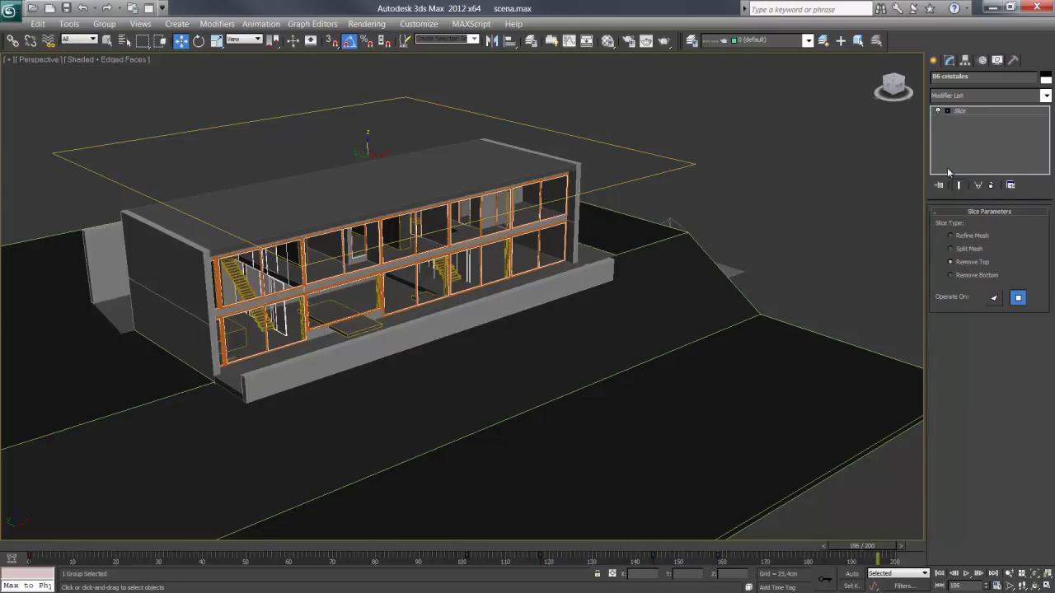
click(976, 111)
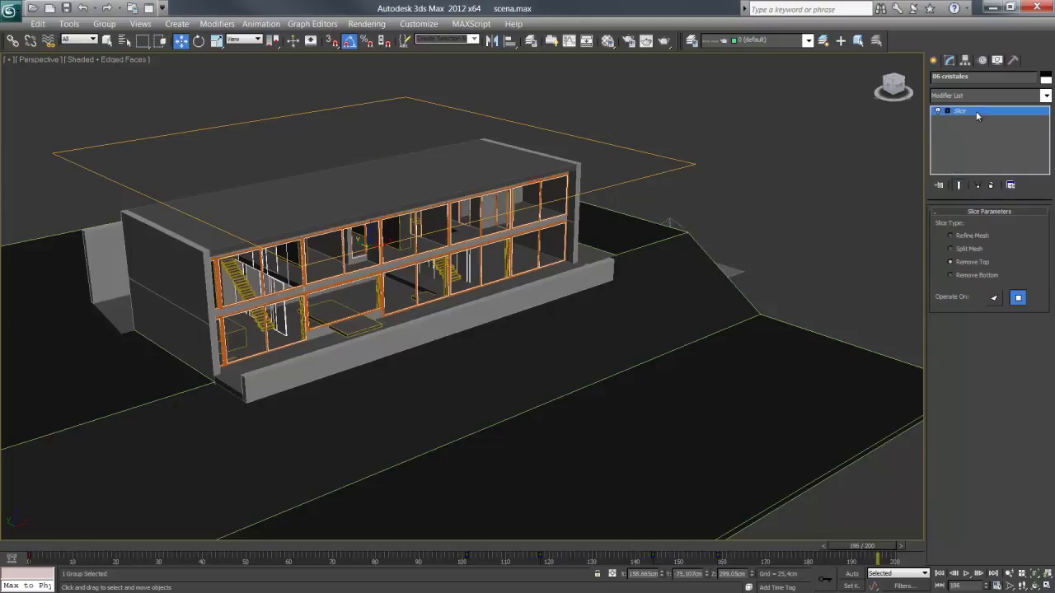
click(746, 167)
Add a Slice modifier set to Remove Top to the 07 paredes wall group.
click(581, 170)
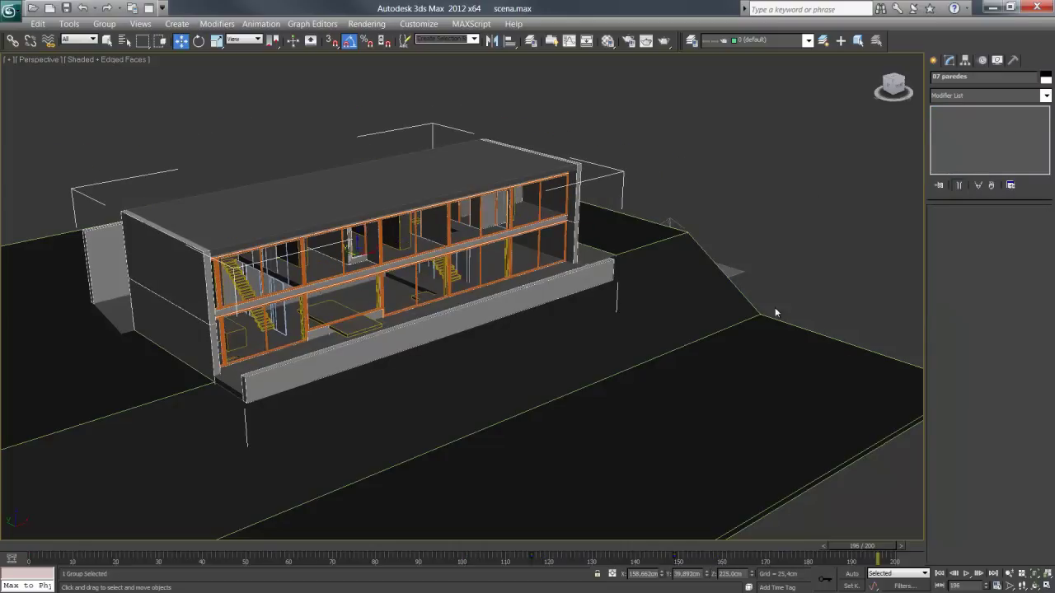
click(947, 95)
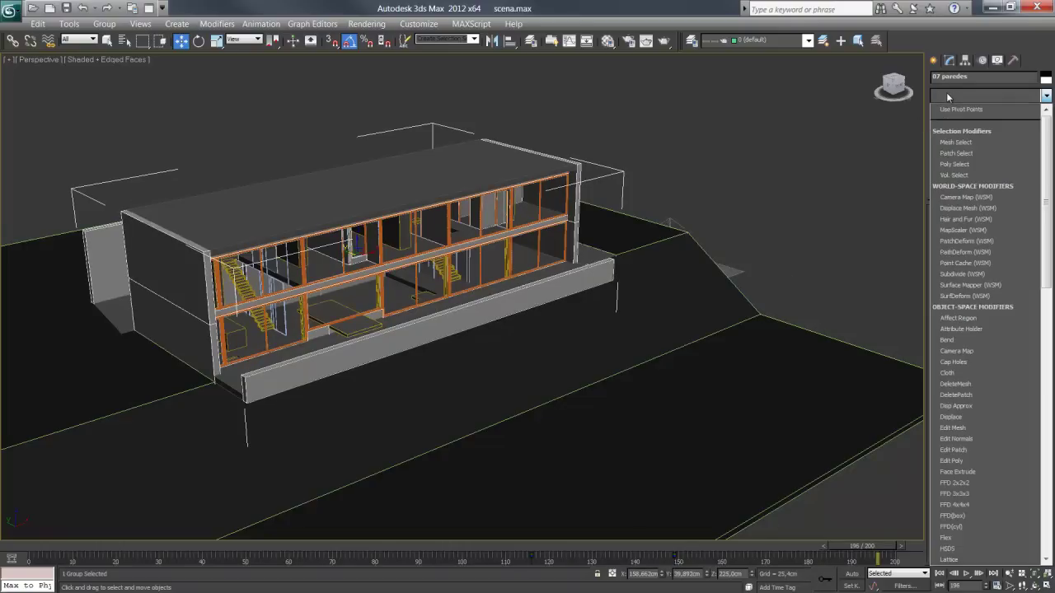
scroll(985, 247, down, 15)
key(Down)
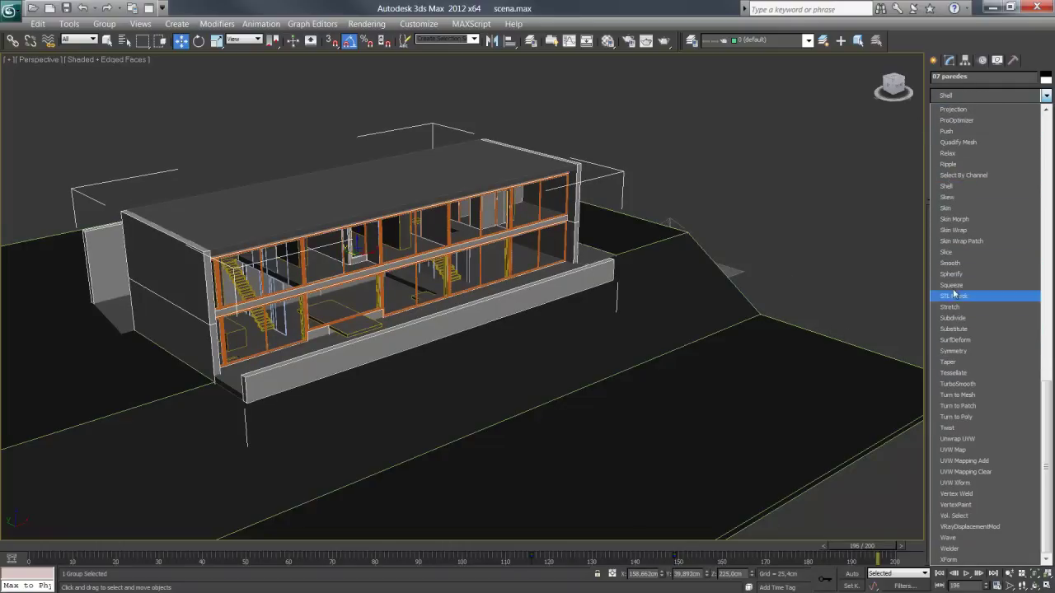
click(946, 251)
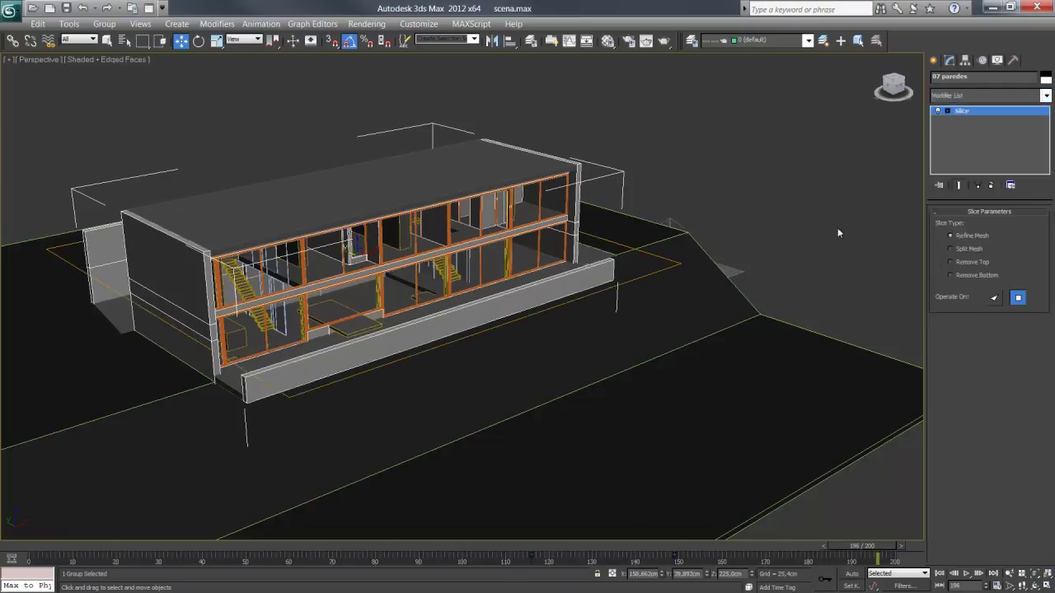
click(970, 262)
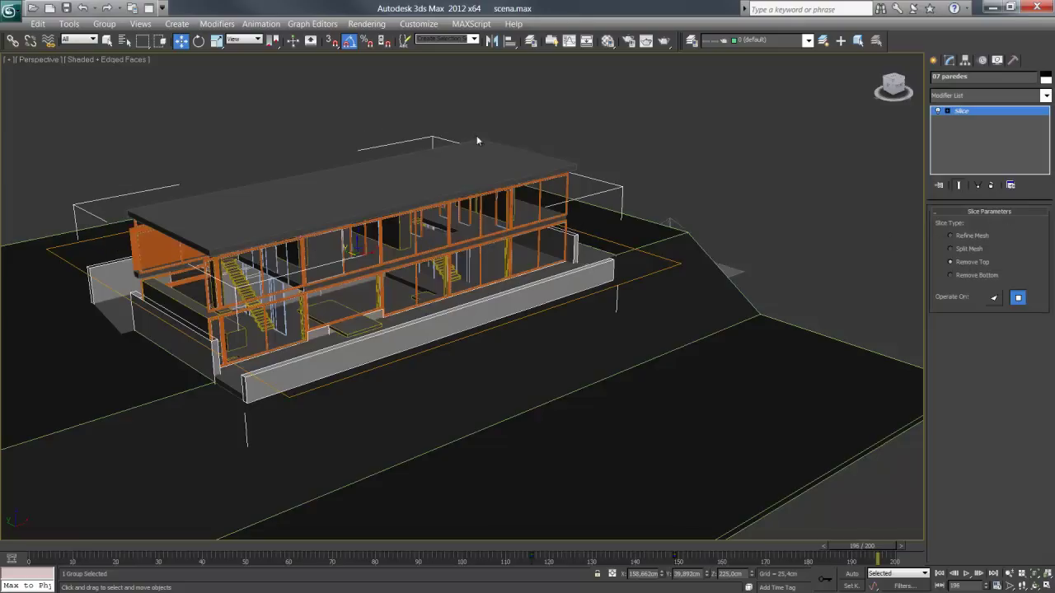
Tilt the Slice Plane into a steep diagonal, shift it back and right, then check an earlier frame.
click(198, 41)
click(938, 110)
click(979, 121)
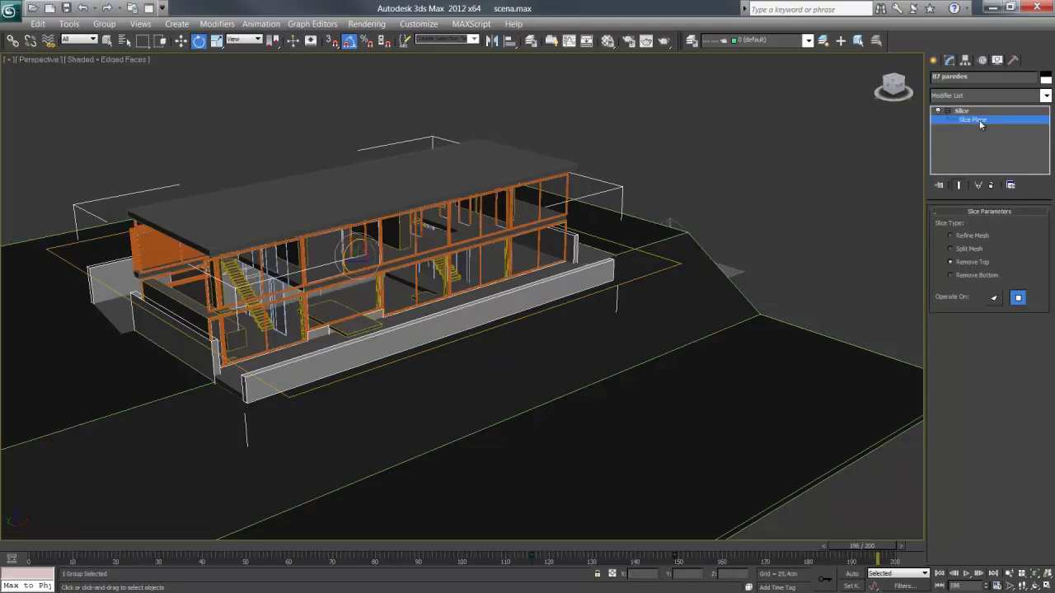
drag(346, 250, 355, 314)
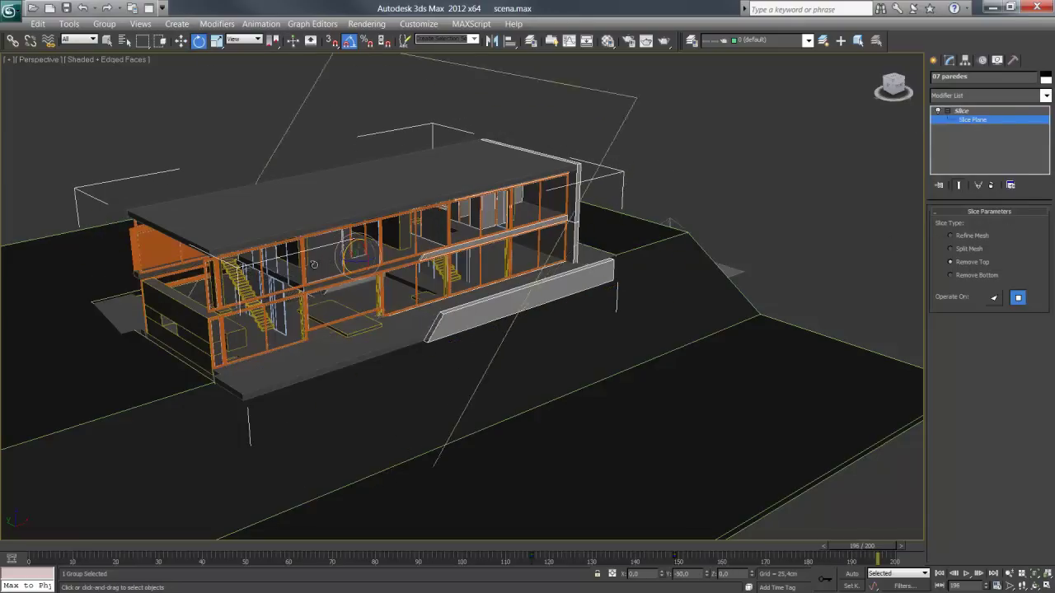
click(179, 41)
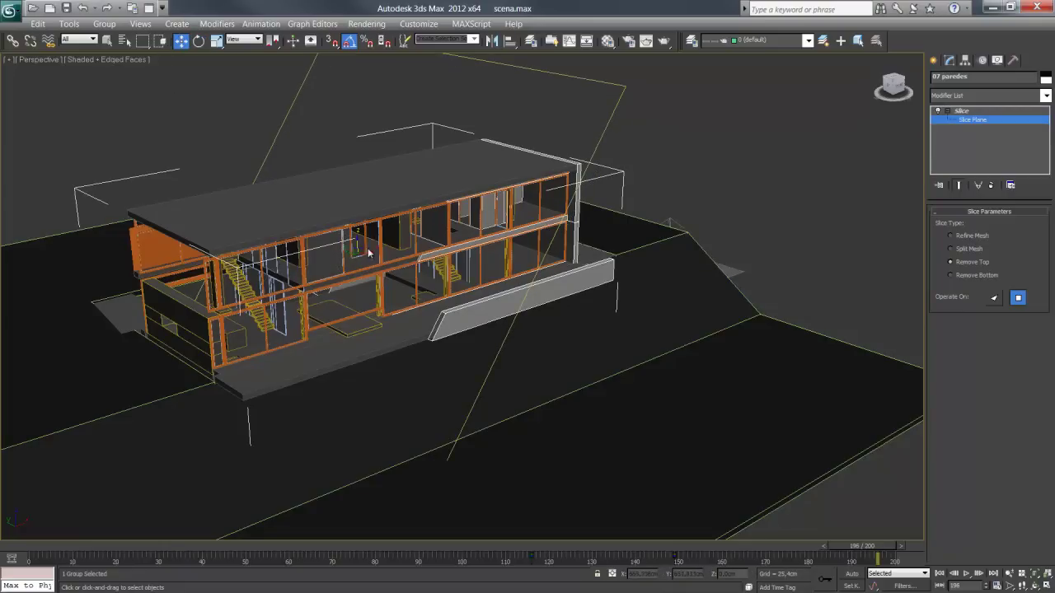
drag(368, 250, 560, 198)
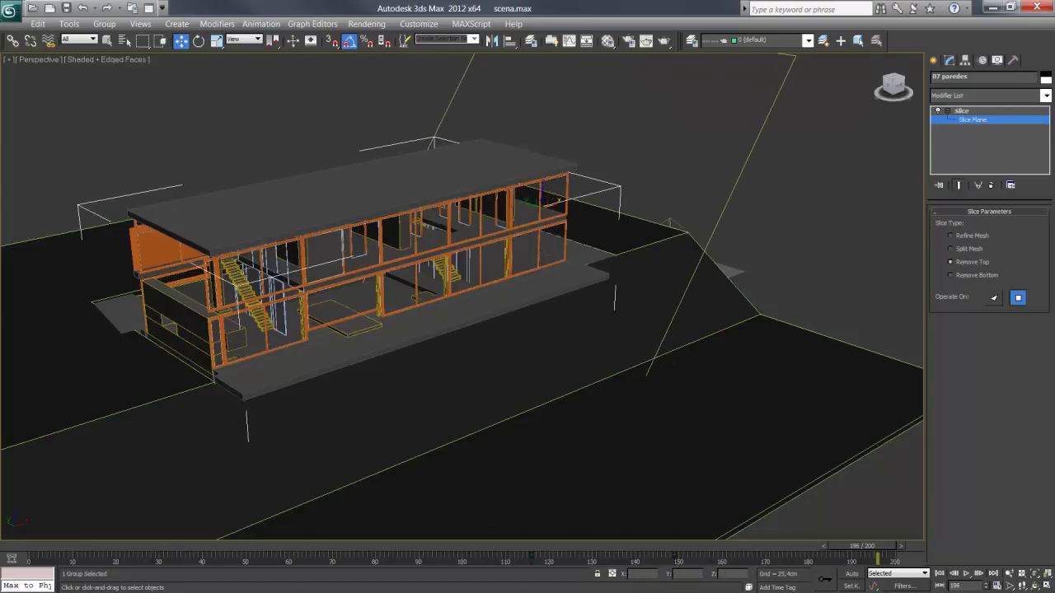
mouse_move(892, 554)
mouse_down()
mouse_move(499, 559)
mouse_move(614, 548)
mouse_up()
With Auto Key on, key the walls' slice plane around frame 166 so the full walls reappear.
key(w)
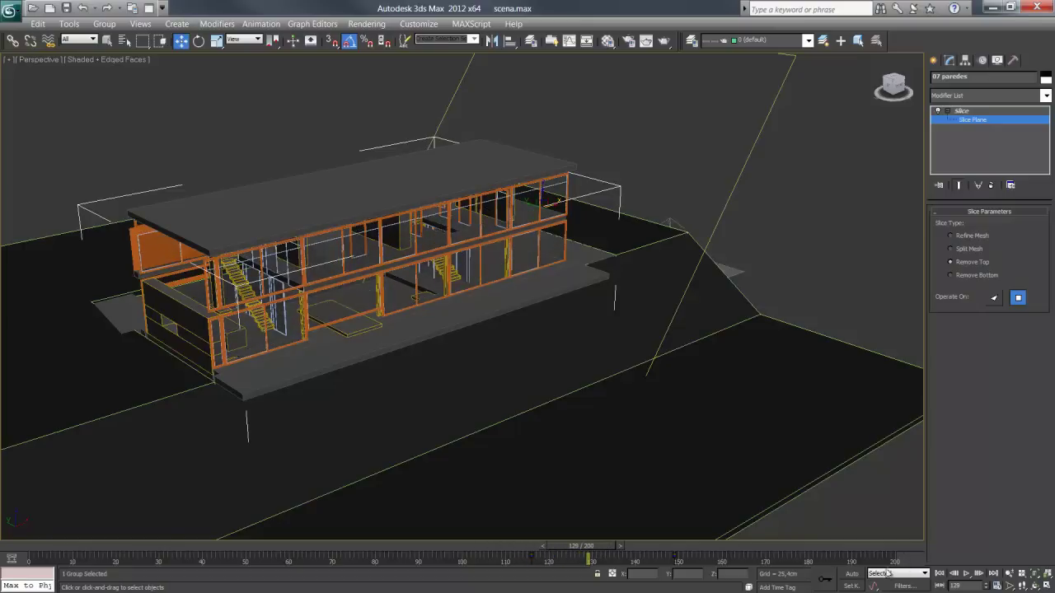
click(853, 575)
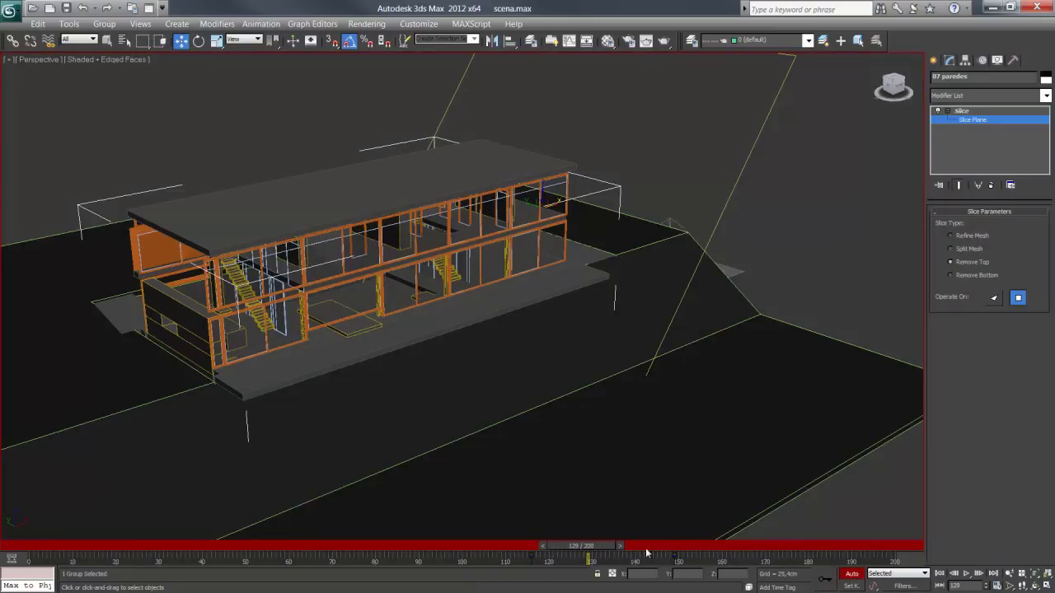
drag(593, 552, 739, 546)
key(w)
drag(557, 202, 48, 328)
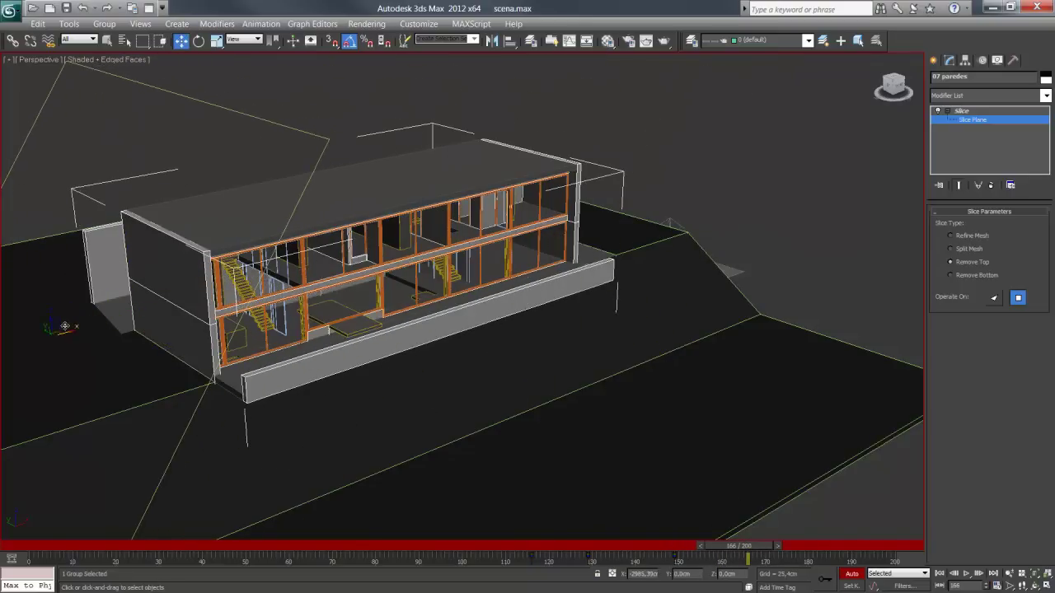
click(852, 574)
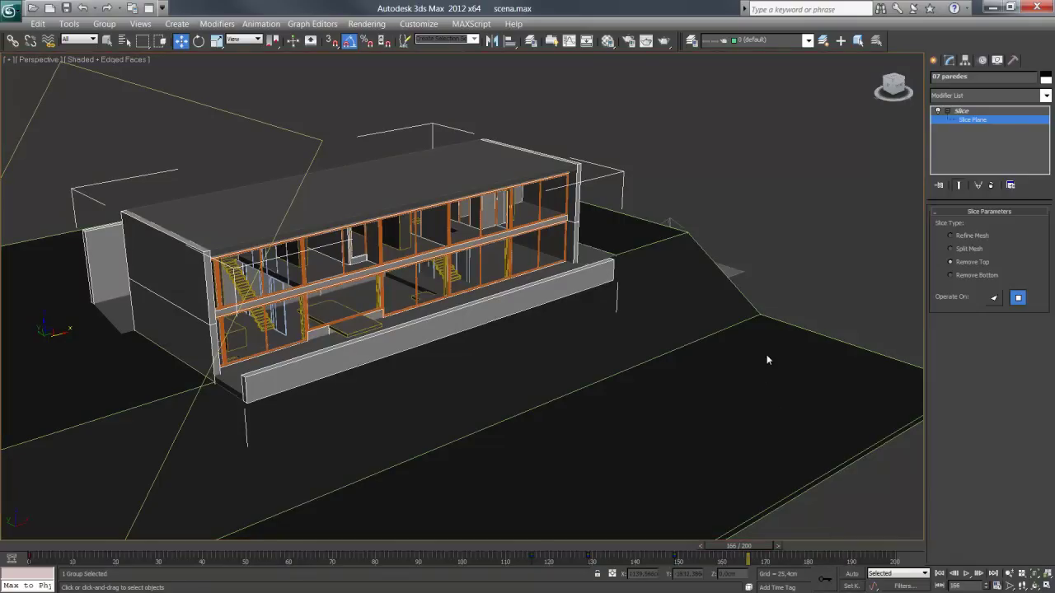
Select the 08 detalles group from the scene object list.
key(h)
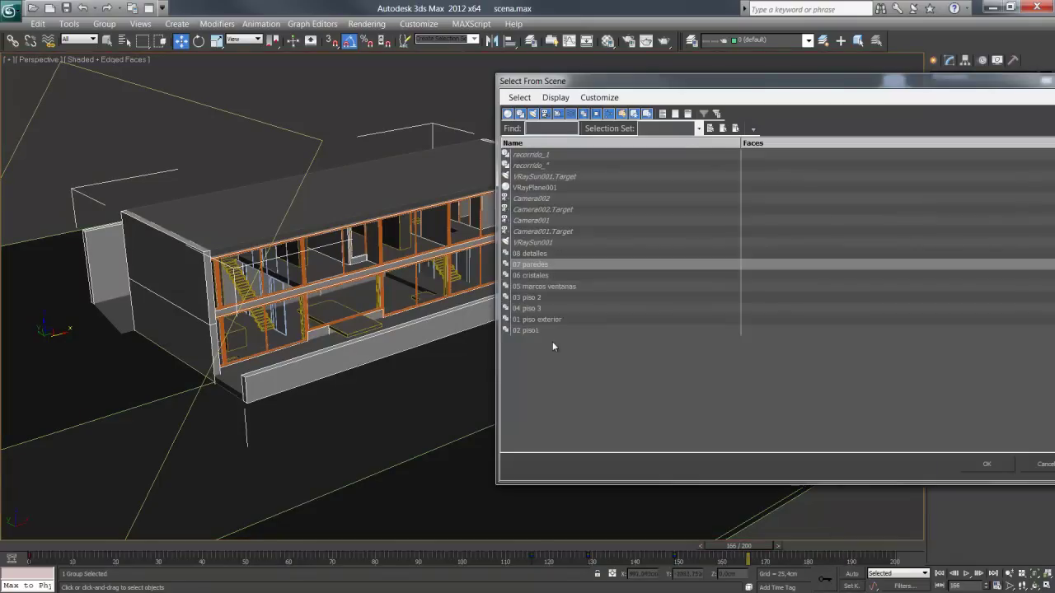
click(527, 254)
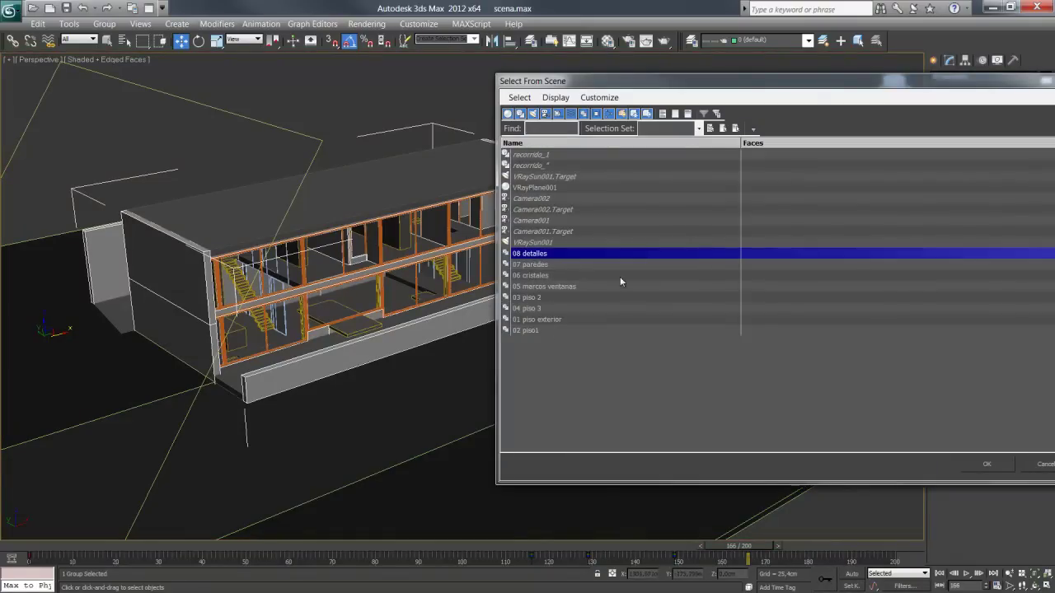
click(1000, 464)
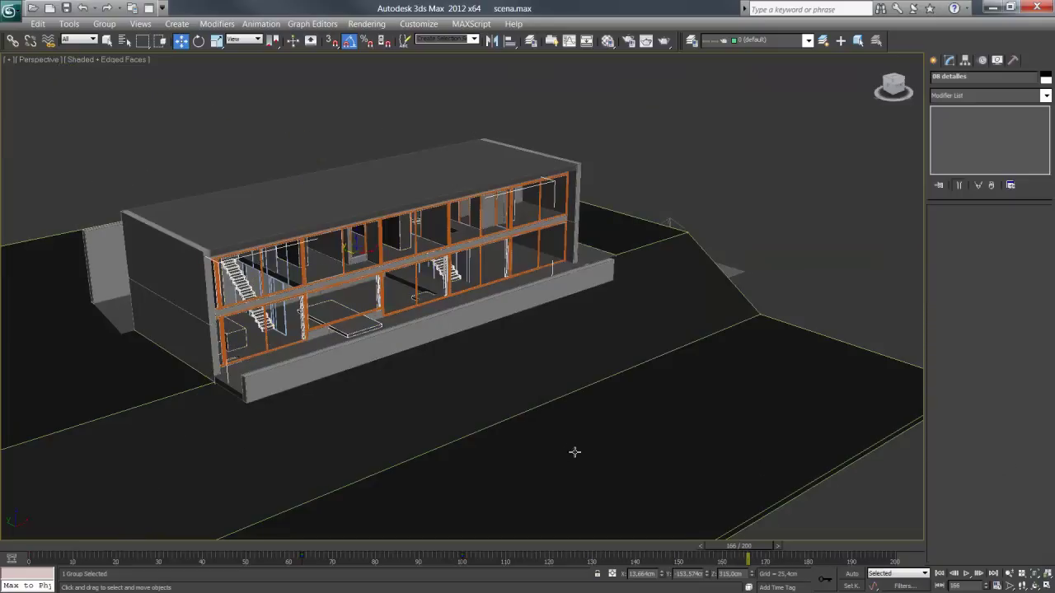
Give 08 detalles a Remove Top Slice with Auto Key on, keying its plane low.
click(959, 93)
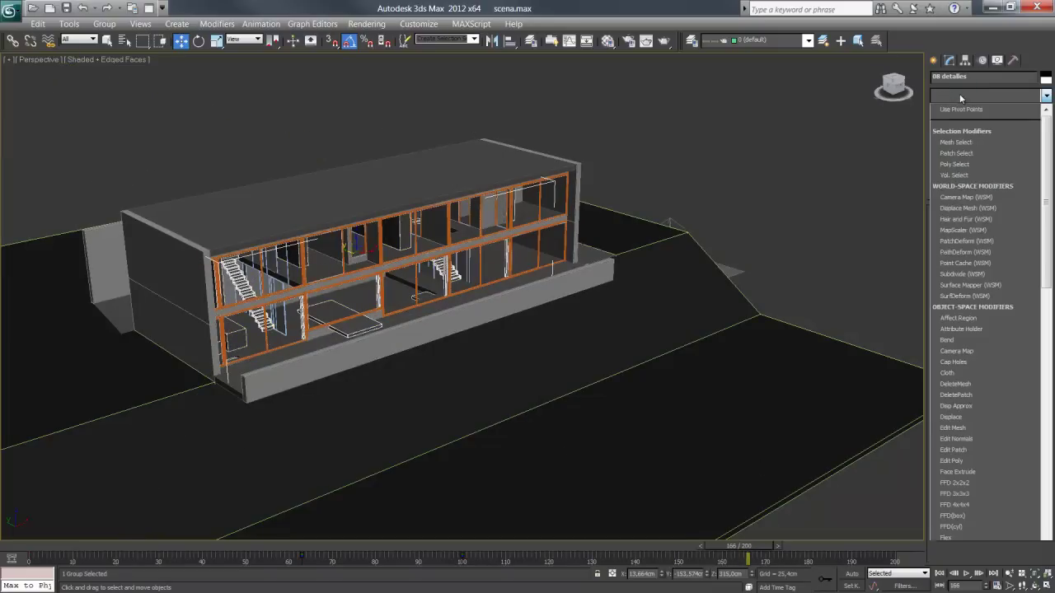
key(s)
key(s)
key(s)
key(s)
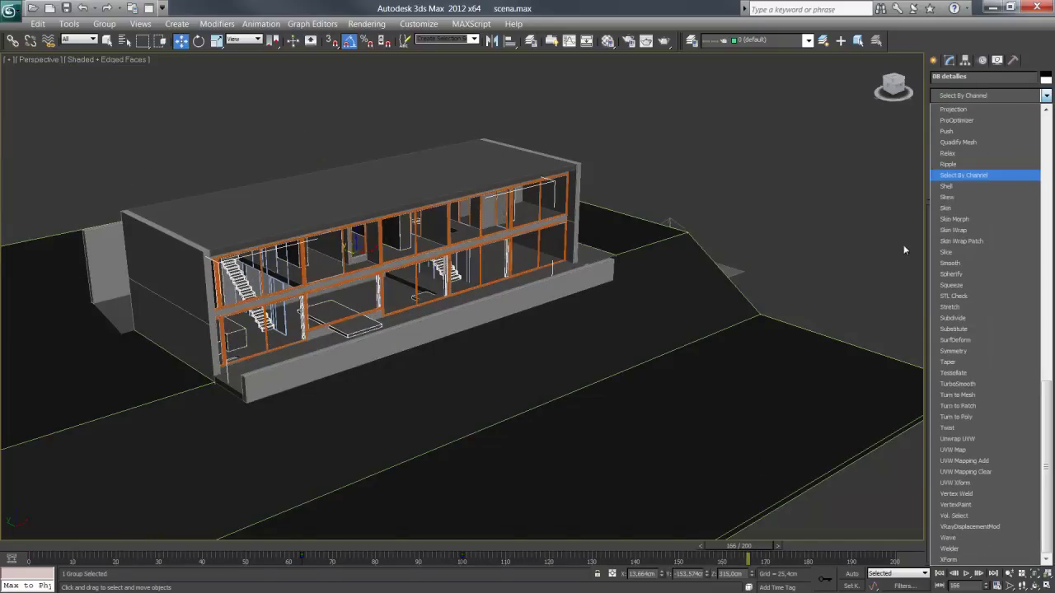
key(s)
key(s)
key(s)
key(s)
key(s)
click(954, 252)
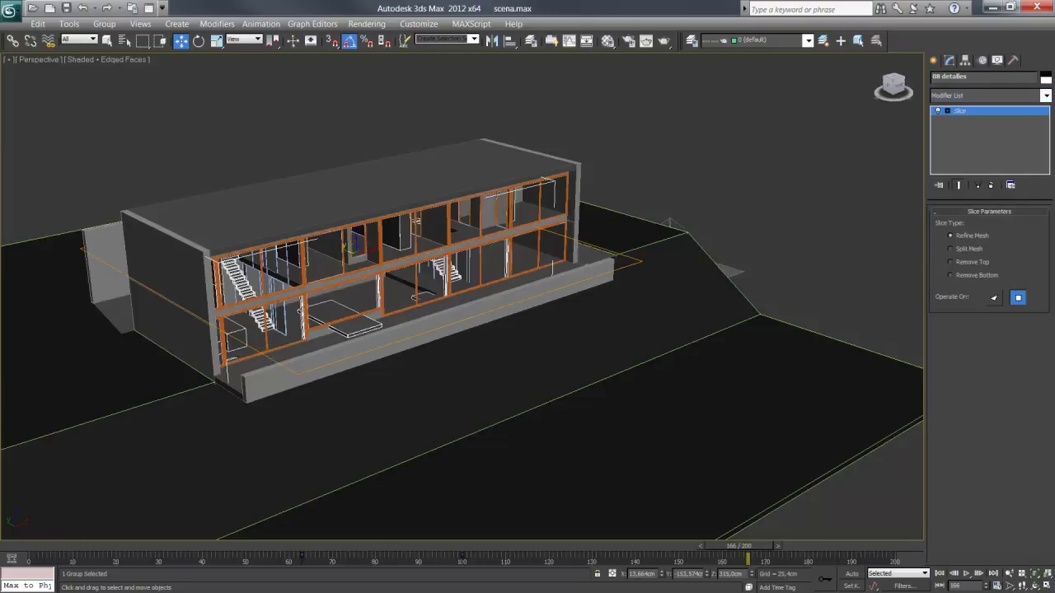
click(852, 574)
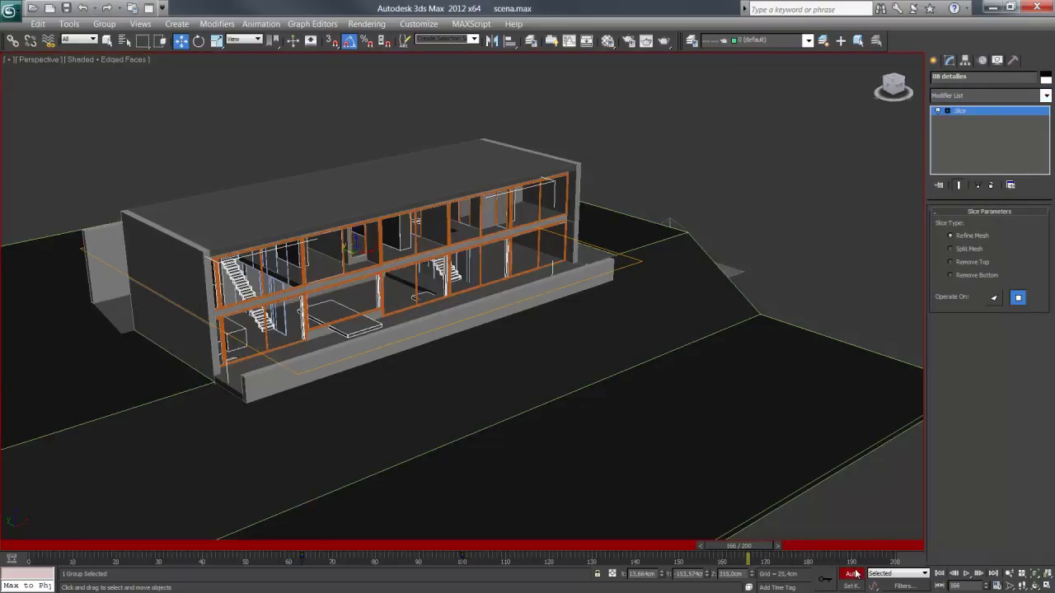
click(968, 263)
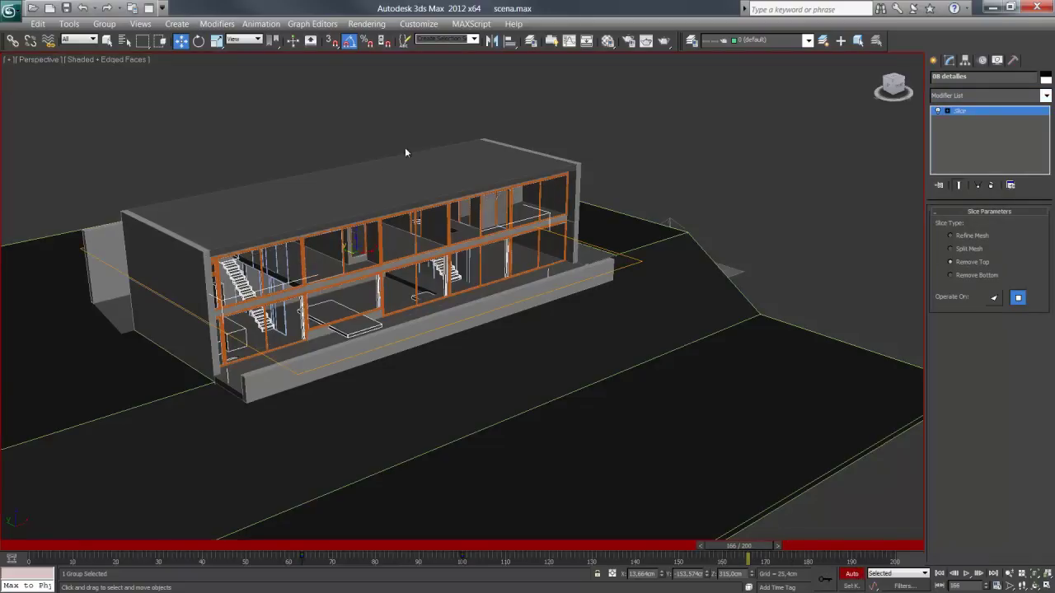
click(948, 111)
drag(355, 243, 359, 368)
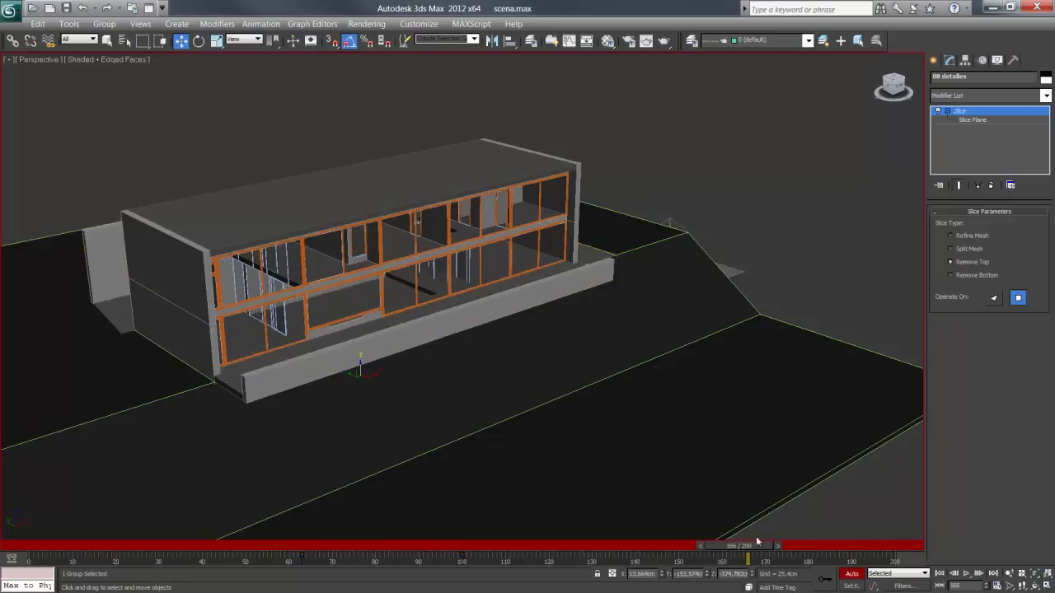
Key the detalles slice plane above the roof (Z 315) by about frame 181.
mouse_move(760, 546)
mouse_down()
mouse_move(849, 544)
mouse_move(827, 546)
mouse_up()
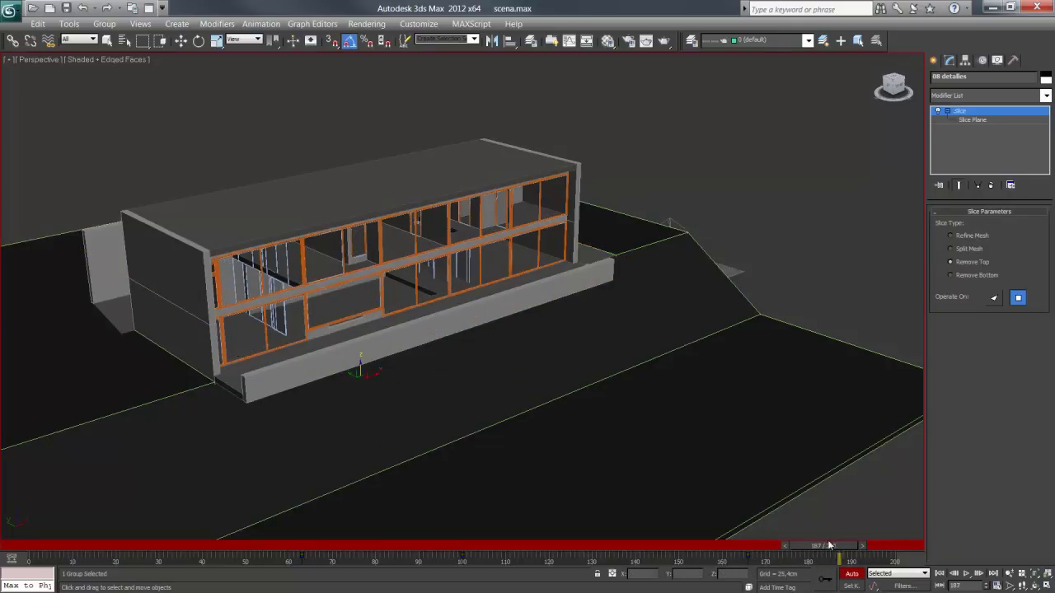
key(w)
drag(360, 366, 355, 133)
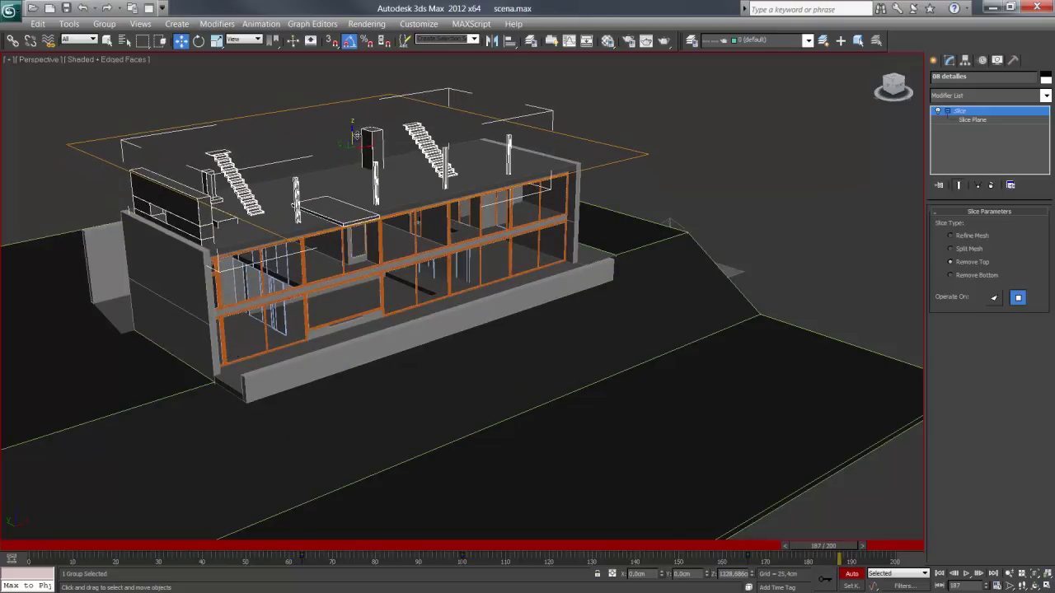
right_click(362, 142)
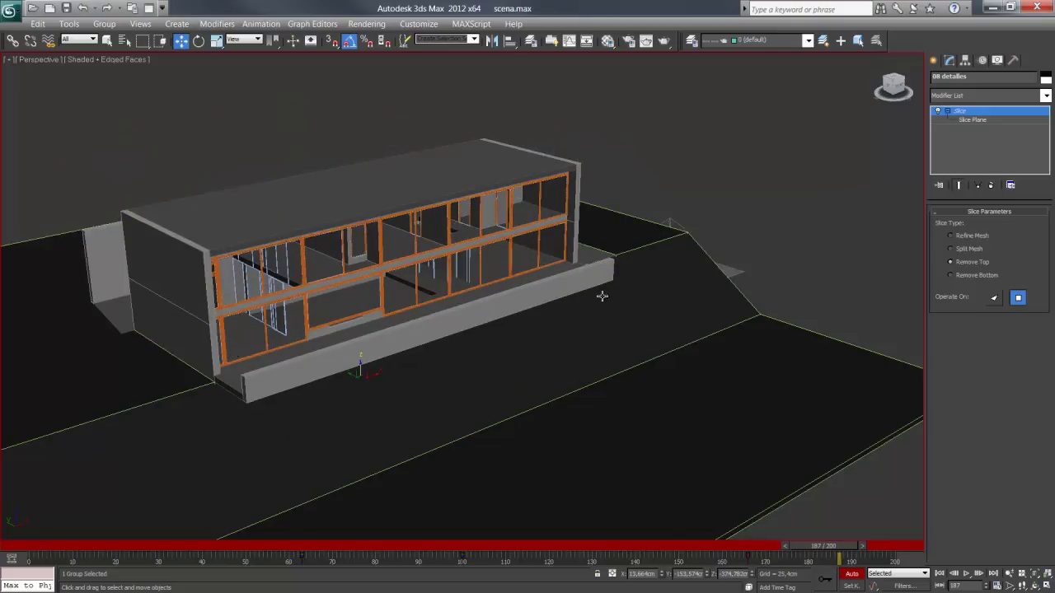
text(315)
key(Return)
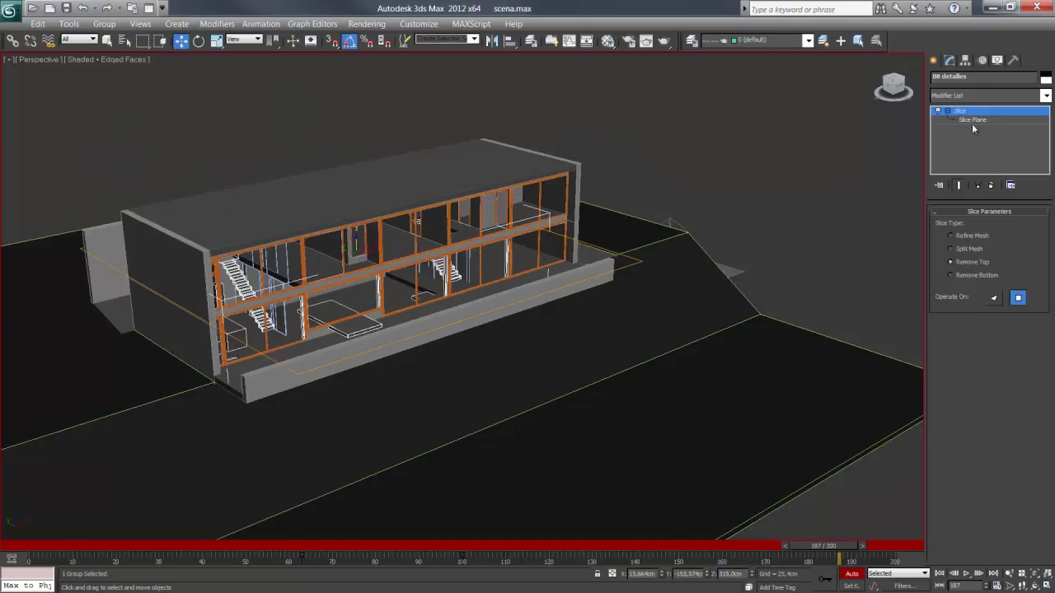
click(972, 121)
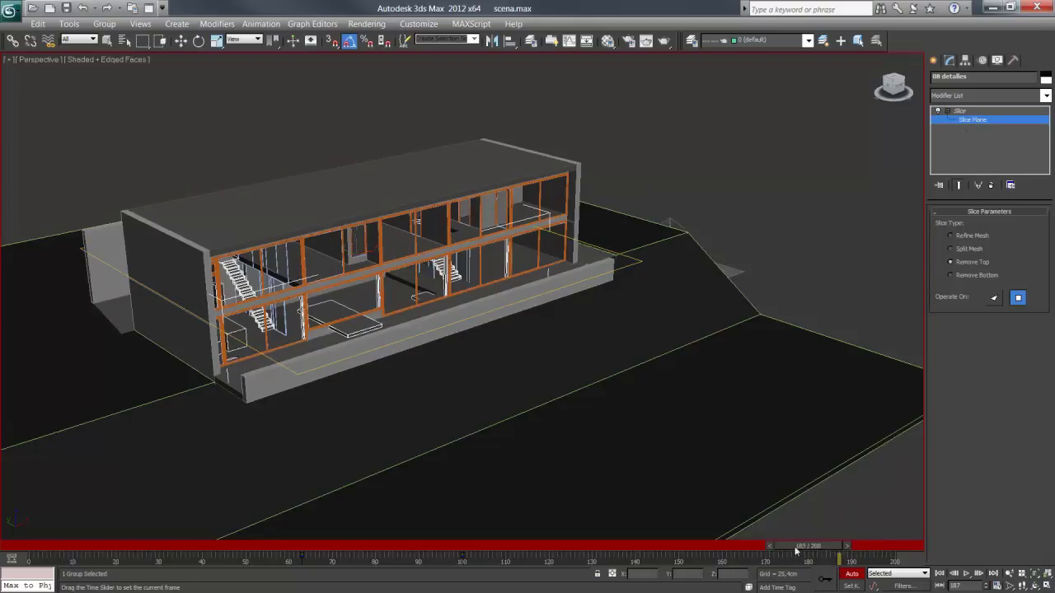
drag(835, 544, 669, 545)
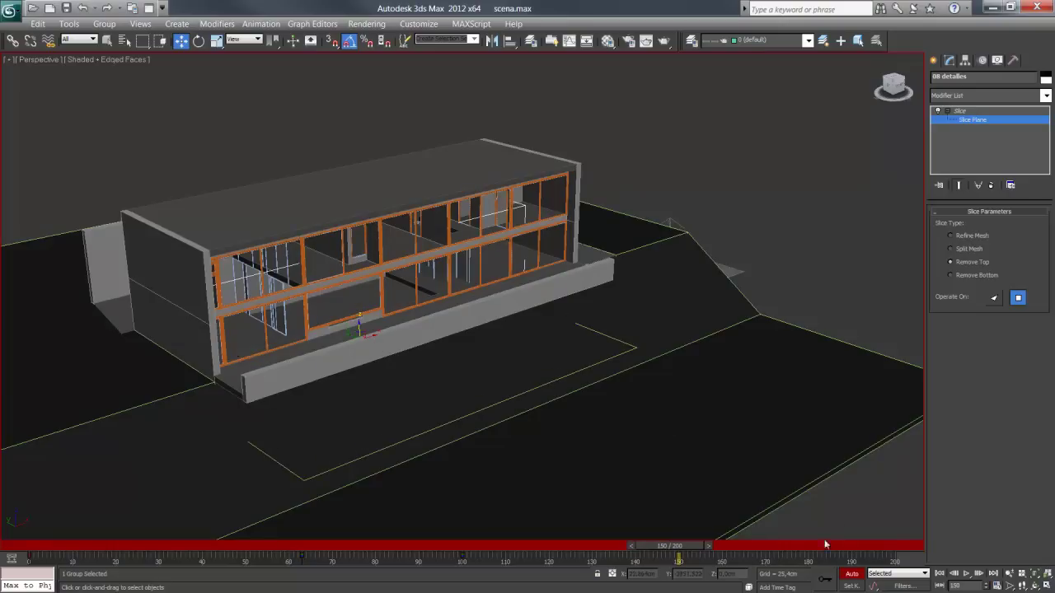
mouse_move(825, 544)
mouse_down()
mouse_move(798, 544)
mouse_move(829, 544)
mouse_up()
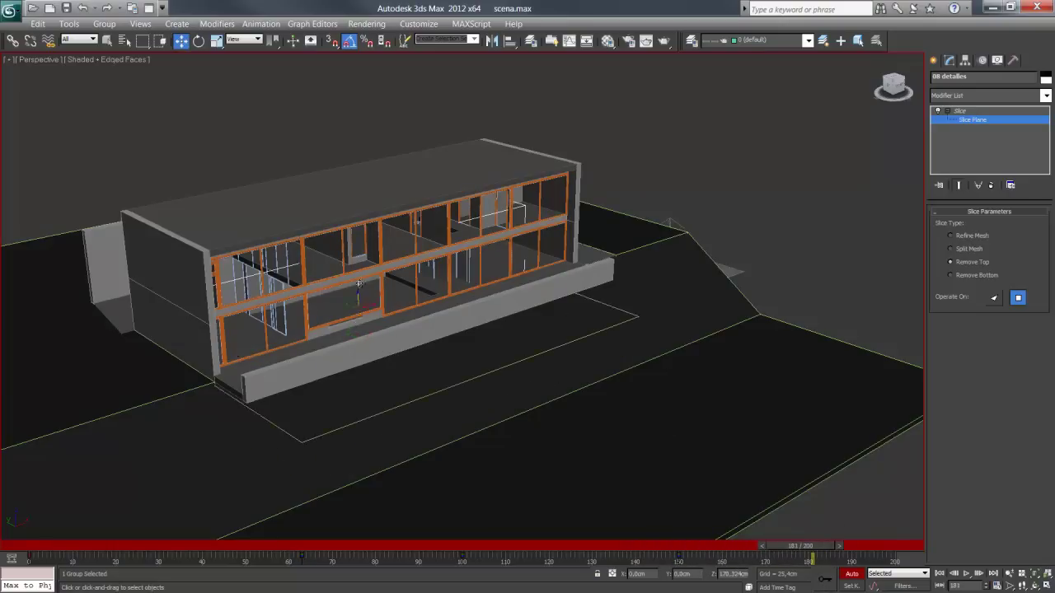
drag(366, 331, 356, 147)
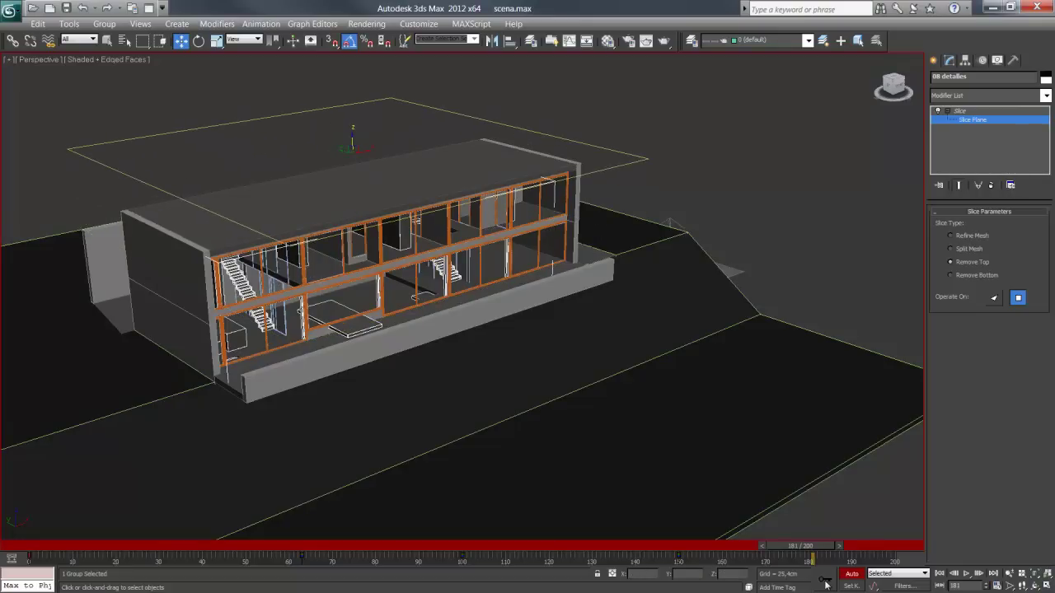
Turn off Auto Key and scrub the timeline to review the details' reveal.
click(852, 574)
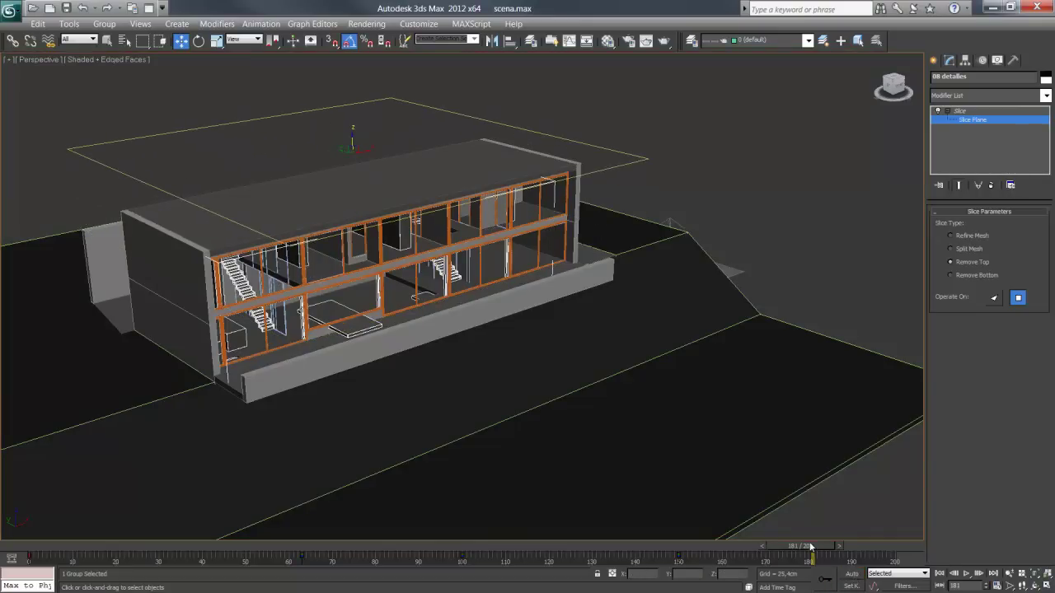
mouse_move(811, 547)
mouse_down()
mouse_move(907, 547)
mouse_move(81, 547)
mouse_up()
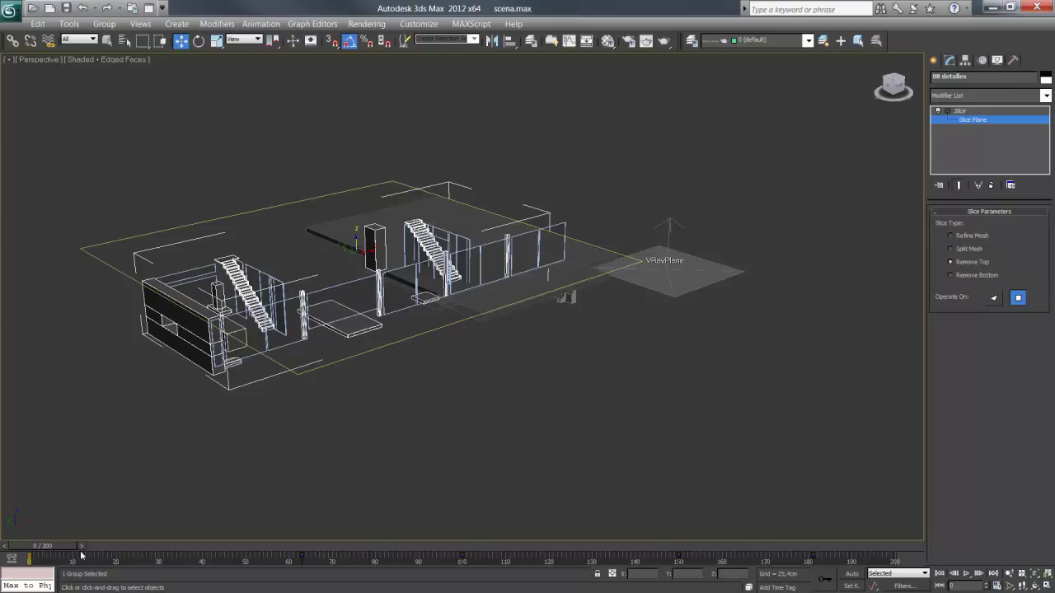
drag(65, 550, 33, 547)
With Auto Key on, lower the detalles slice plane at frame 0, then scrub to frame 45 to check.
click(976, 122)
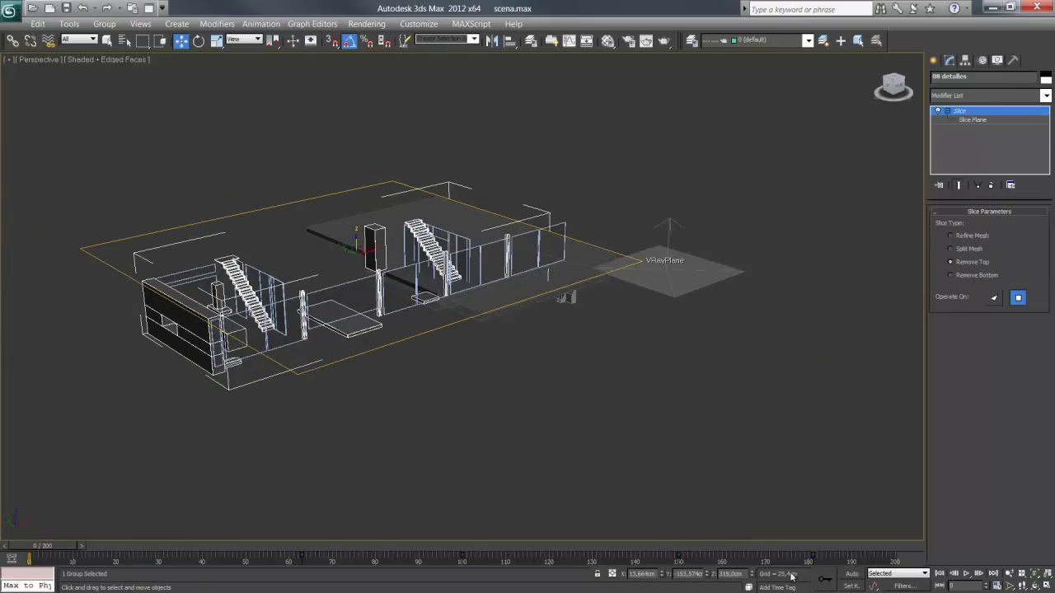
click(852, 574)
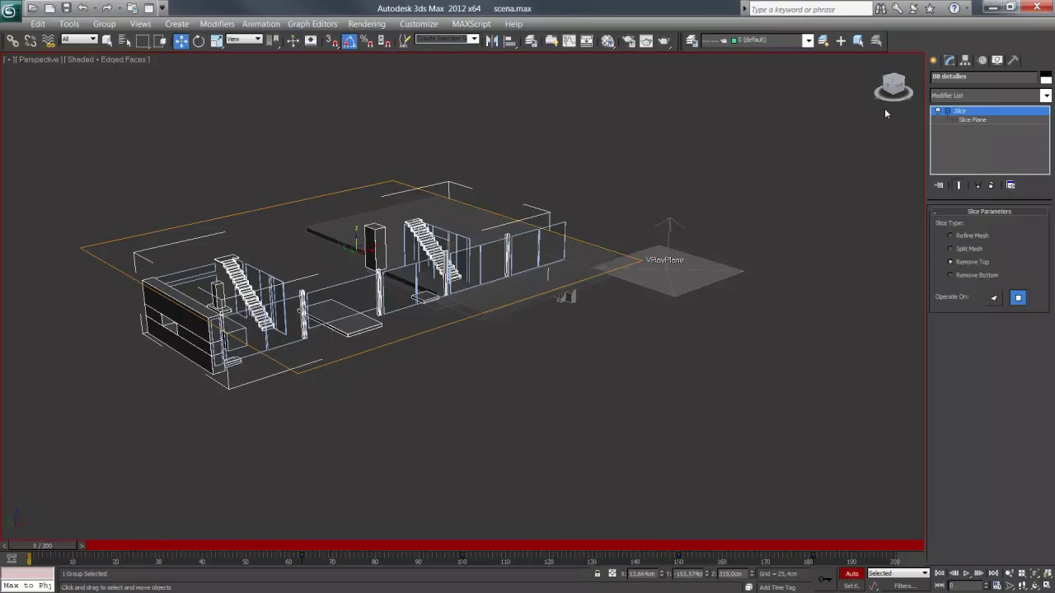
click(977, 120)
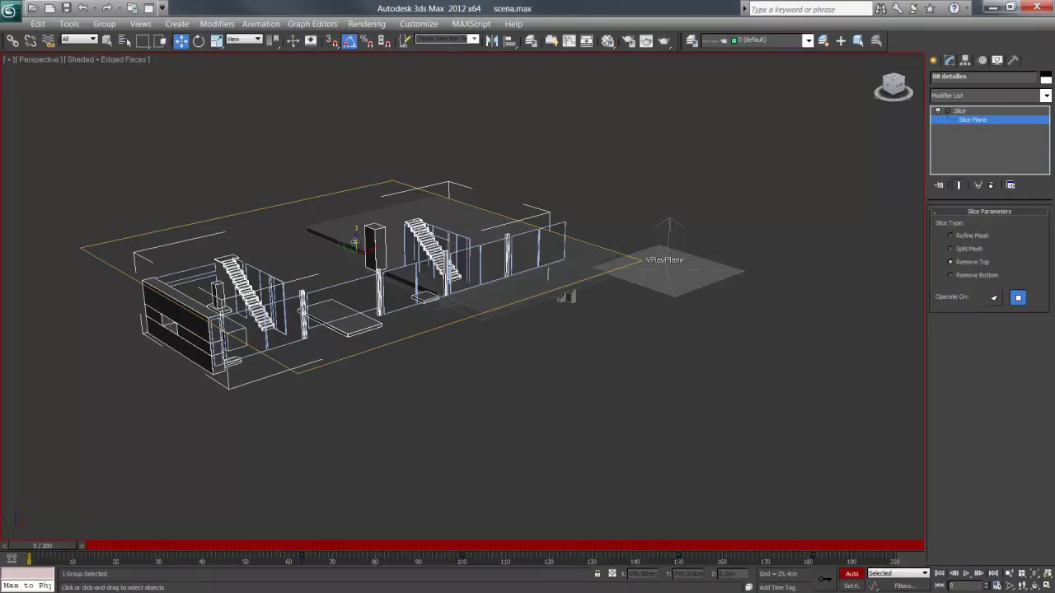
drag(355, 241, 332, 333)
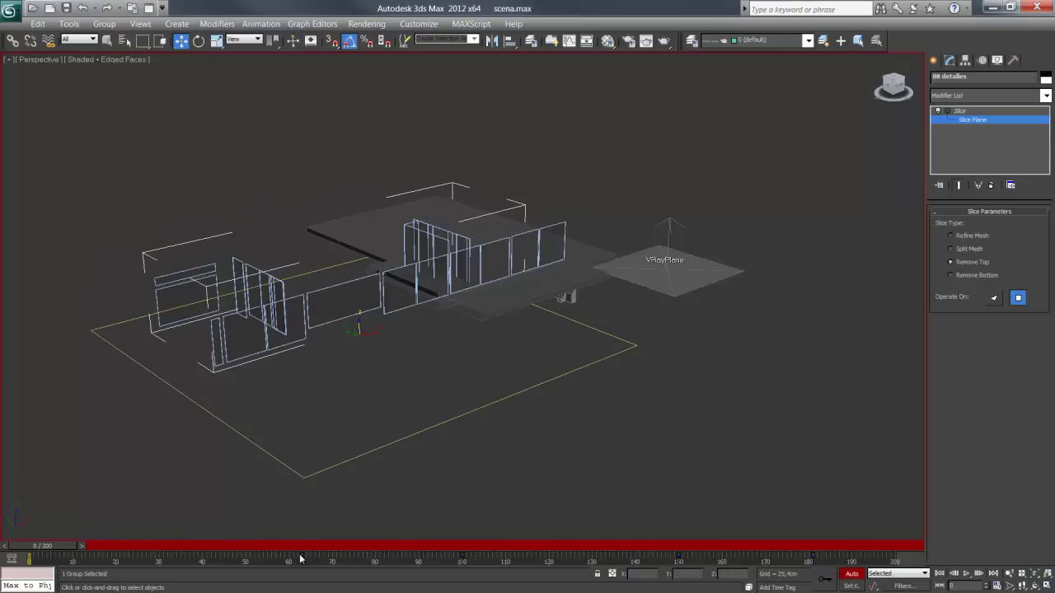
mouse_move(36, 547)
mouse_down()
mouse_move(524, 544)
mouse_move(274, 558)
mouse_up()
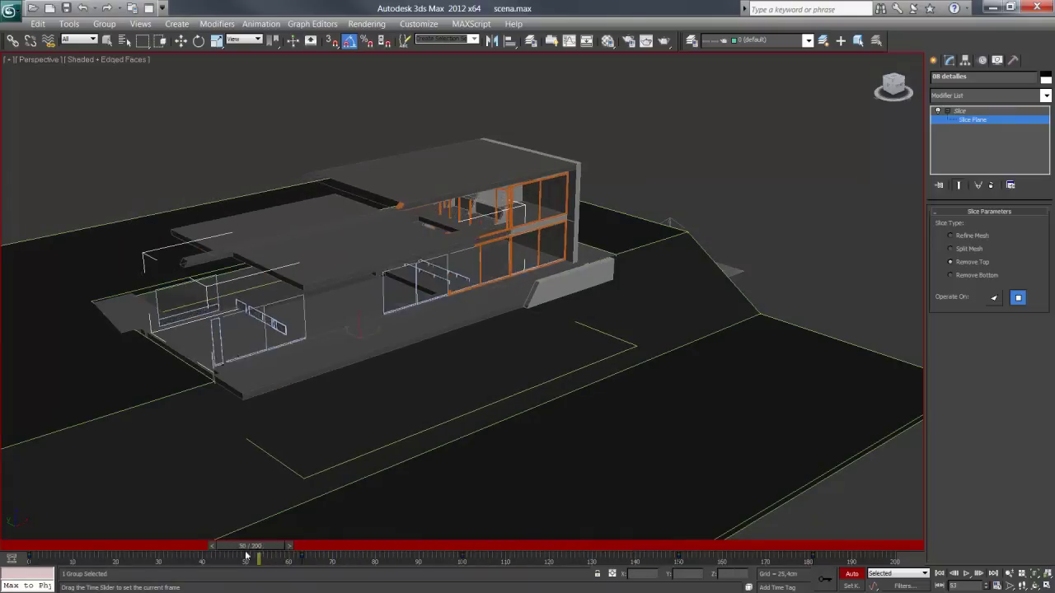
mouse_move(273, 558)
mouse_down()
mouse_move(85, 554)
mouse_move(505, 520)
mouse_move(693, 530)
mouse_move(778, 522)
mouse_move(24, 512)
mouse_up()
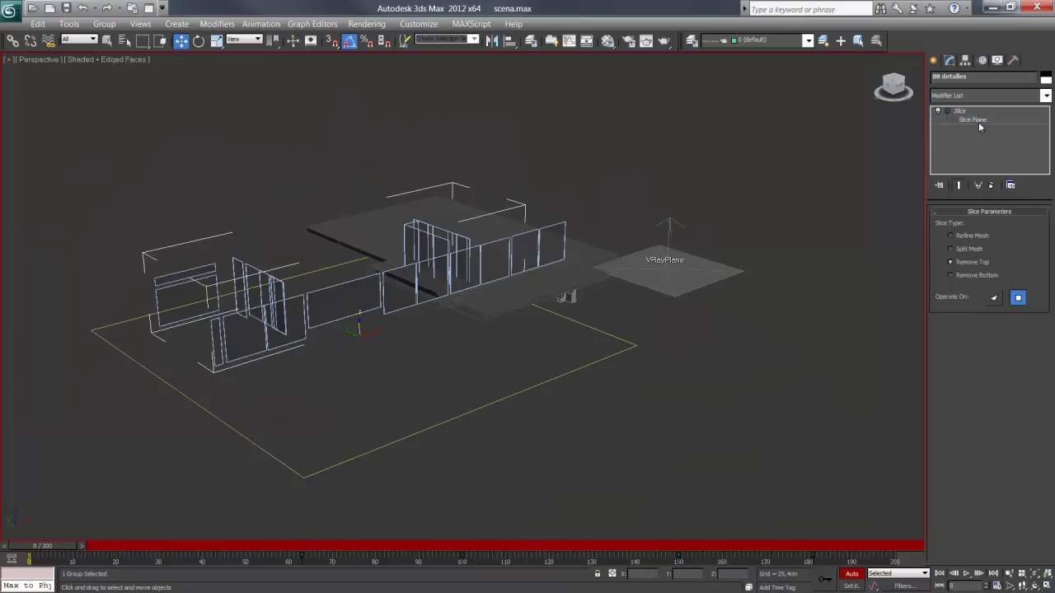
Lower the 06 cristales glass group's slice plane and preview the glass appearing around frame 59.
click(949, 111)
click(871, 237)
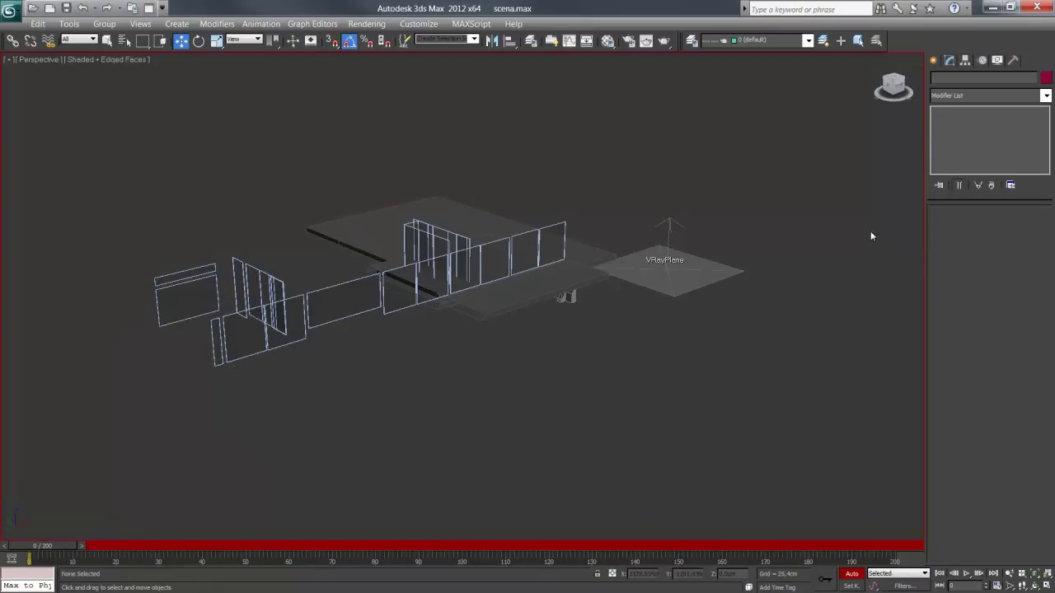
click(497, 263)
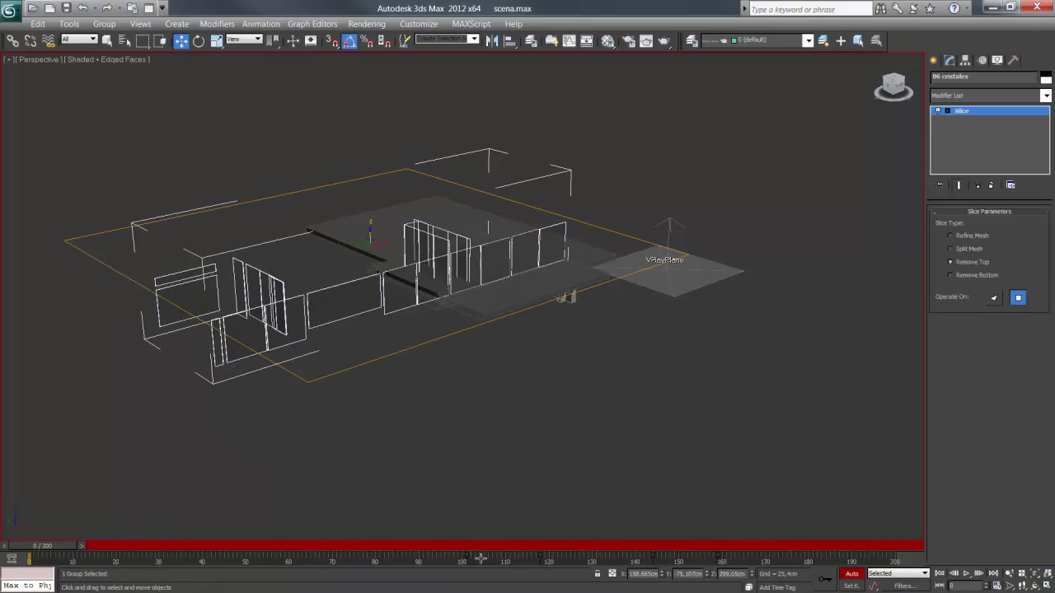
click(969, 120)
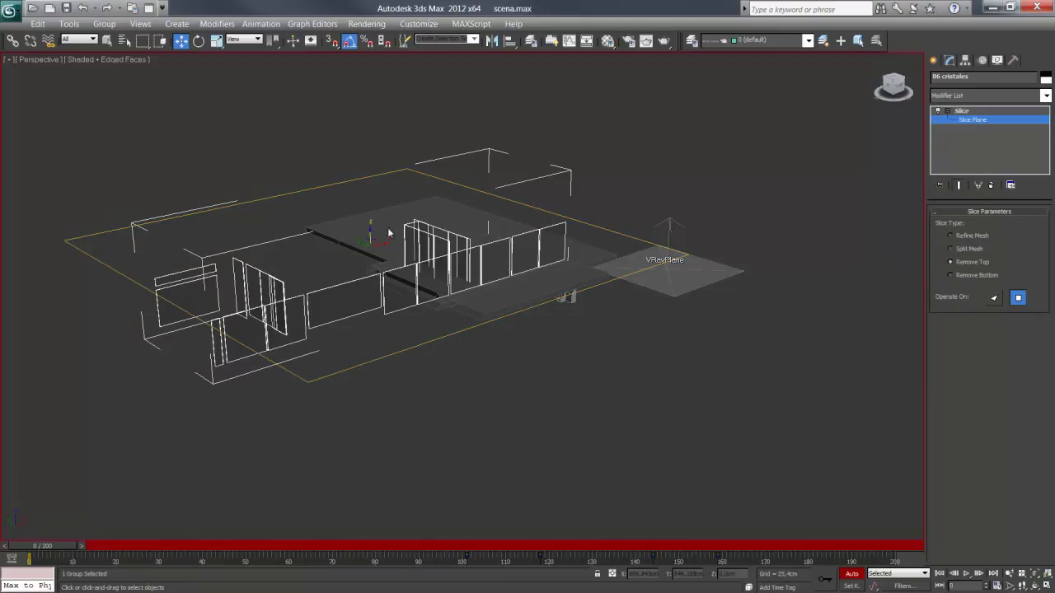
drag(368, 236, 364, 300)
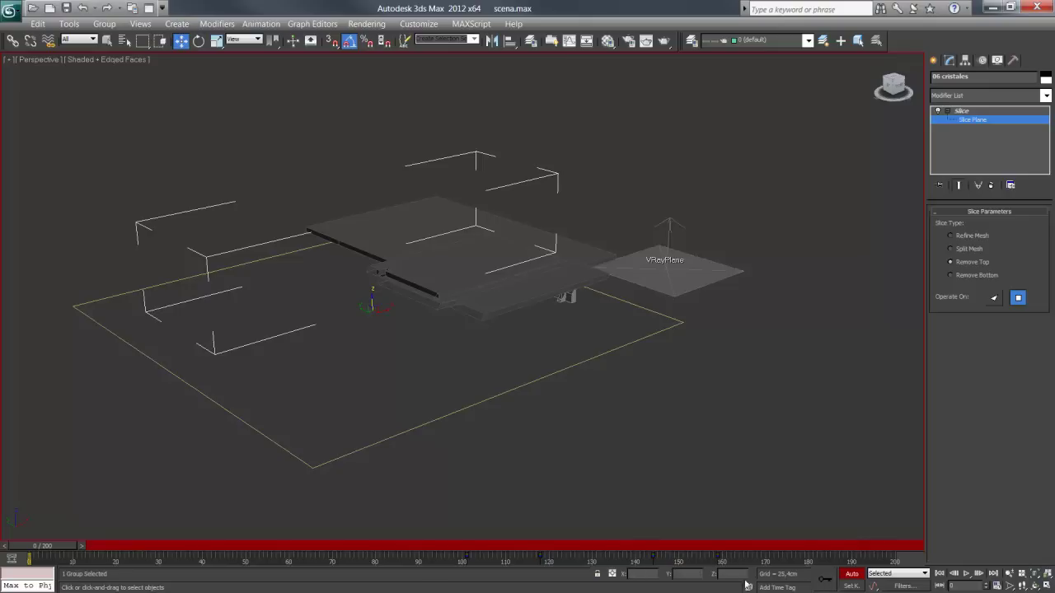
mouse_move(65, 550)
mouse_down()
mouse_move(460, 496)
mouse_move(720, 497)
mouse_move(125, 499)
mouse_move(855, 513)
mouse_up()
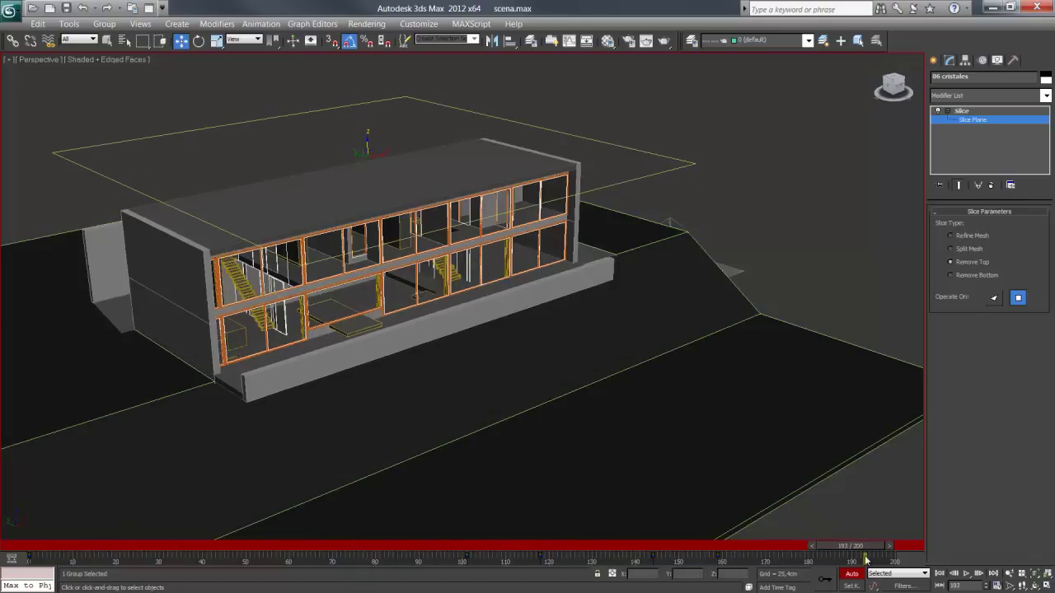
Turn off Auto Key, leave slice plane editing and deselect the glass group.
click(853, 576)
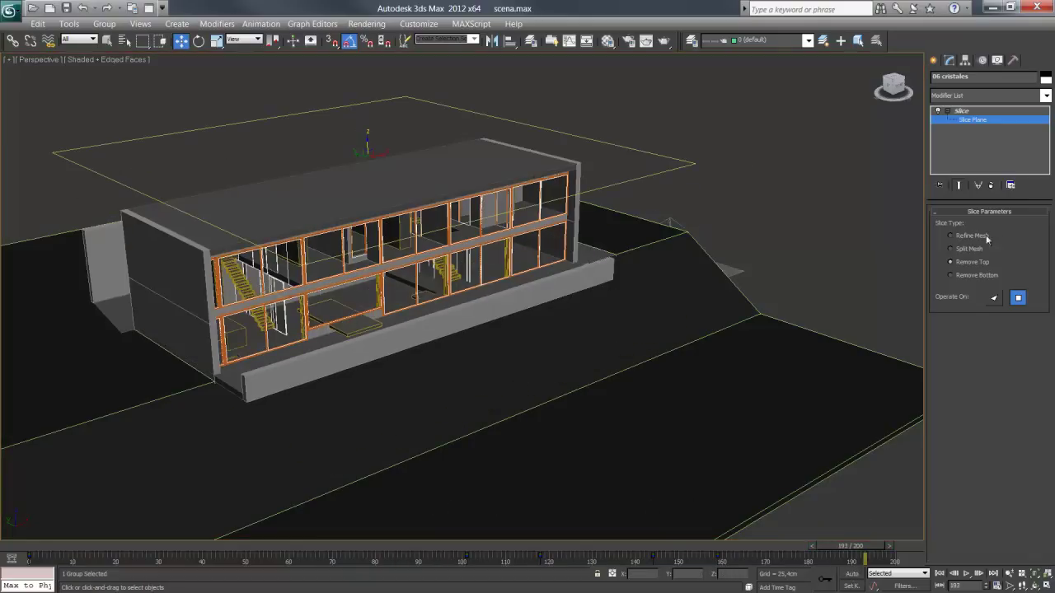
click(948, 113)
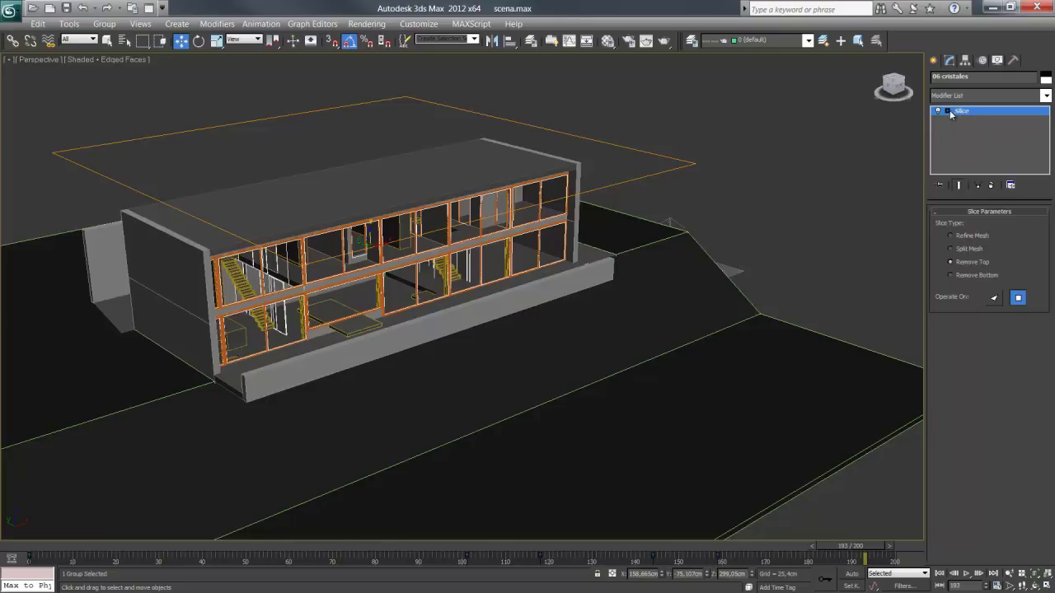
click(777, 113)
Look through Camera001 and move the time slider to the final frame 200.
key(c)
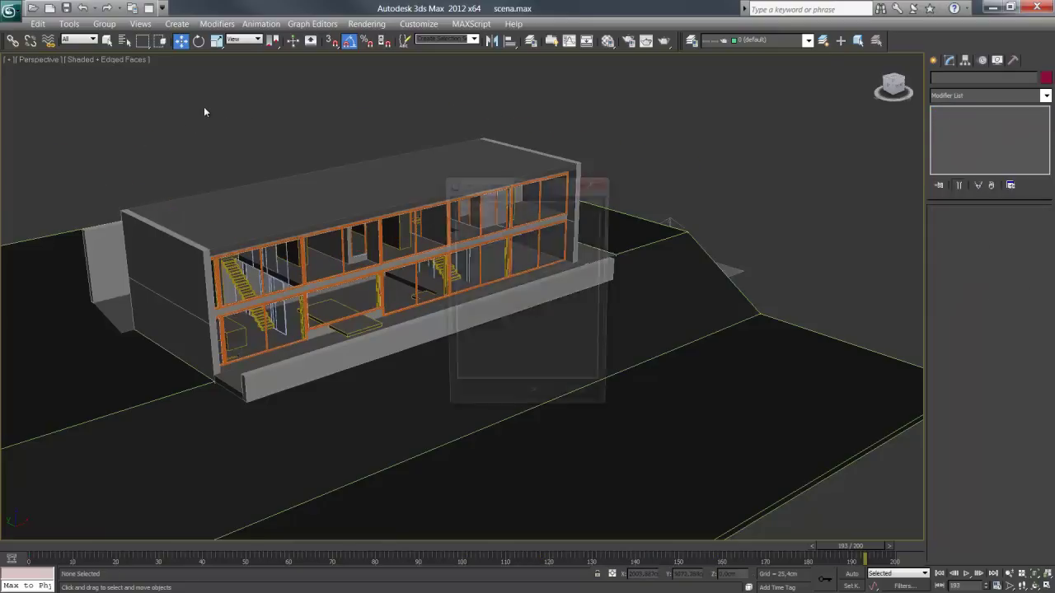
double_click(466, 204)
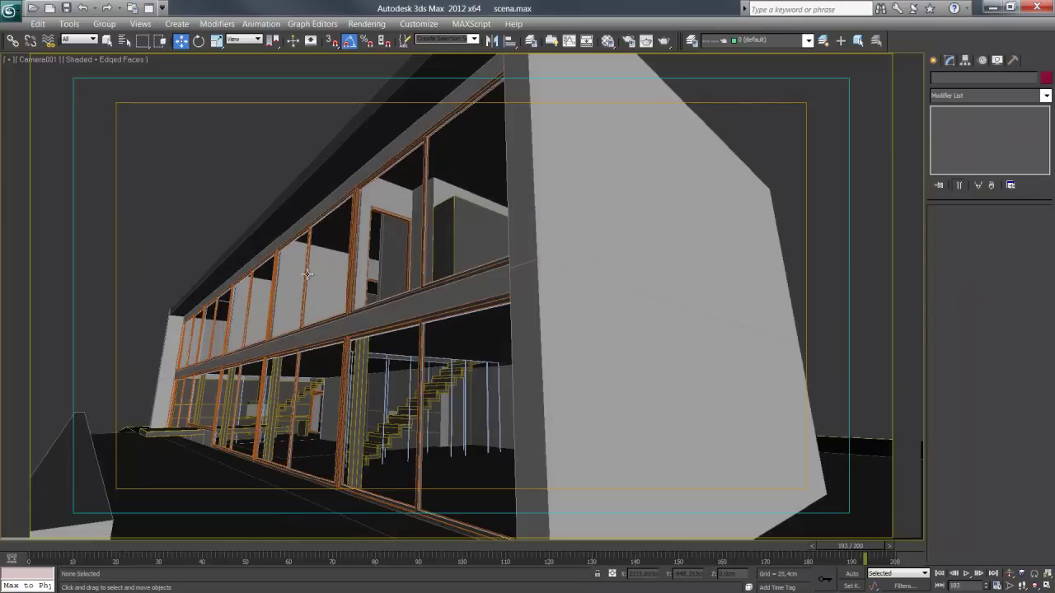
drag(868, 548, 909, 551)
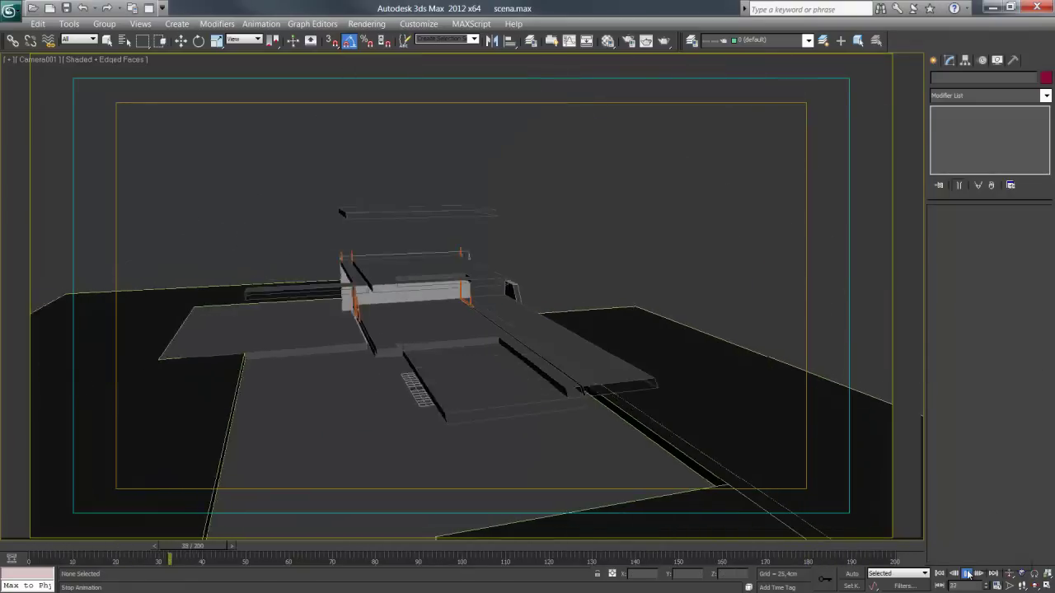
Switch the viewport to Camera002, rewind to frame 0 and play the animation through it.
click(967, 574)
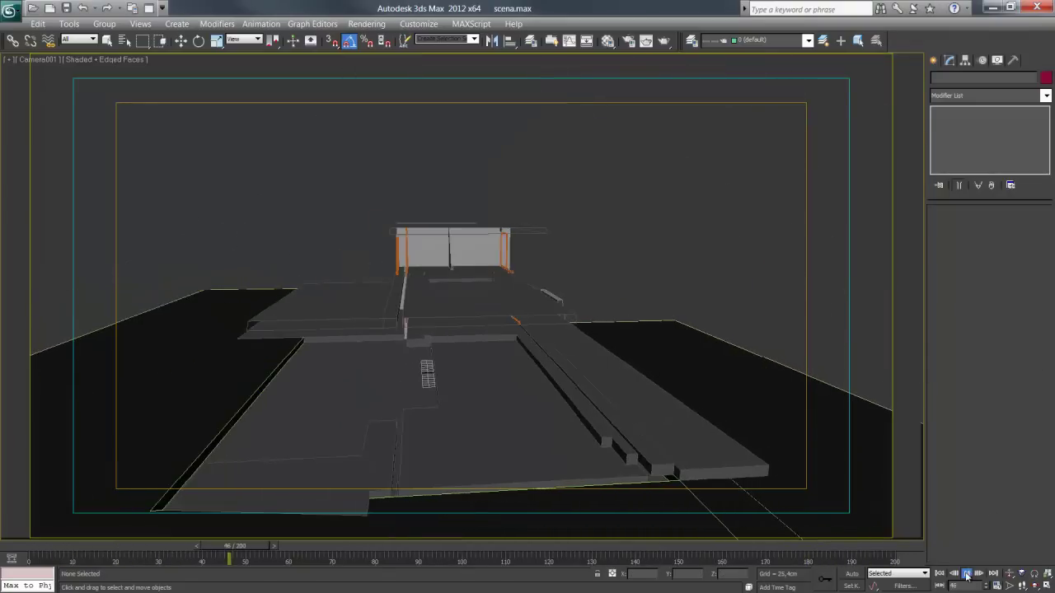
click(35, 60)
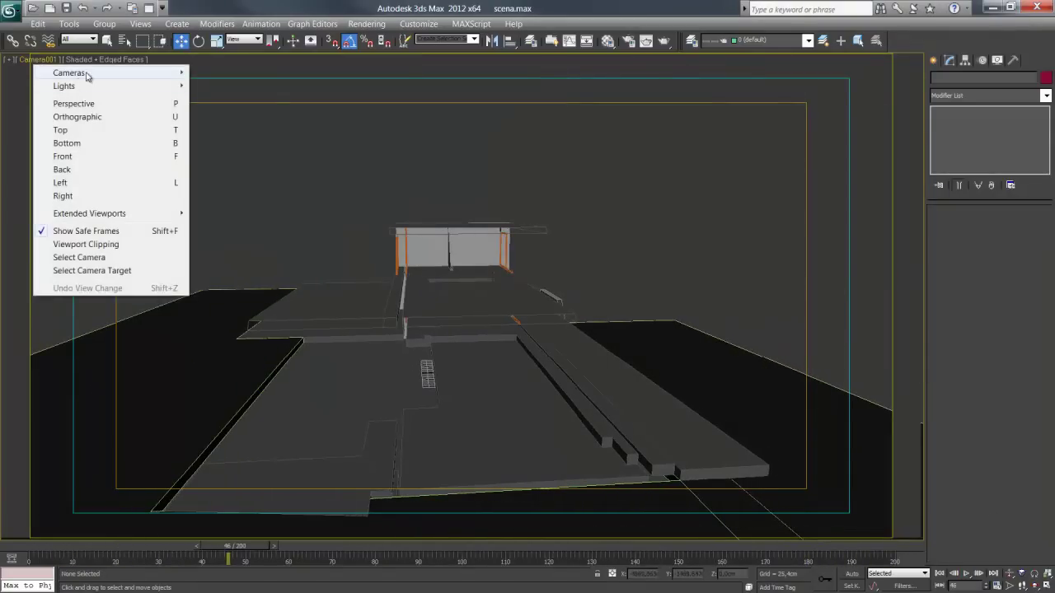
mouse_move(69, 72)
click(252, 85)
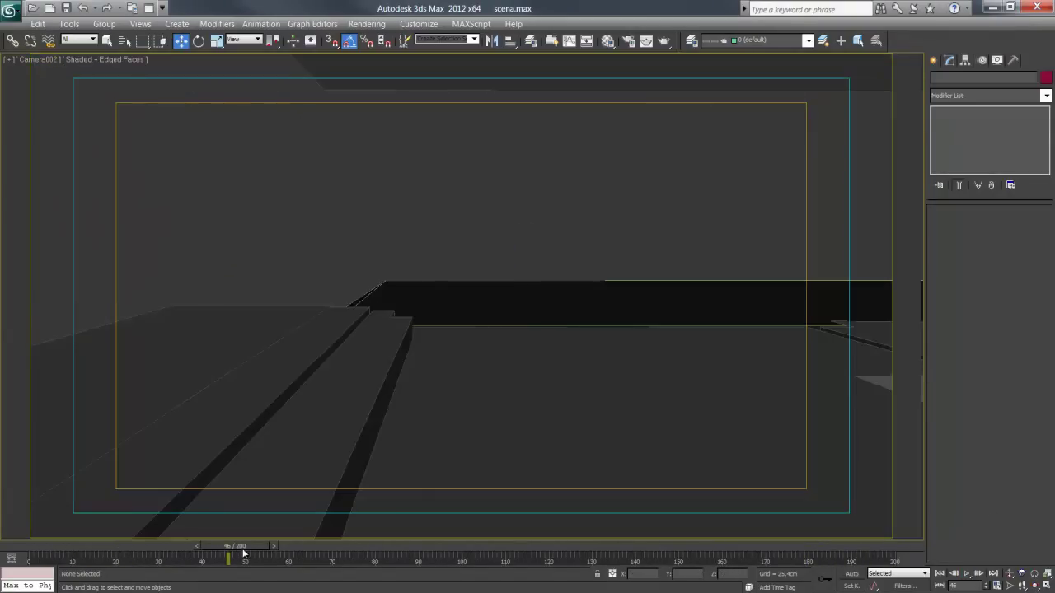
drag(244, 554, 9, 557)
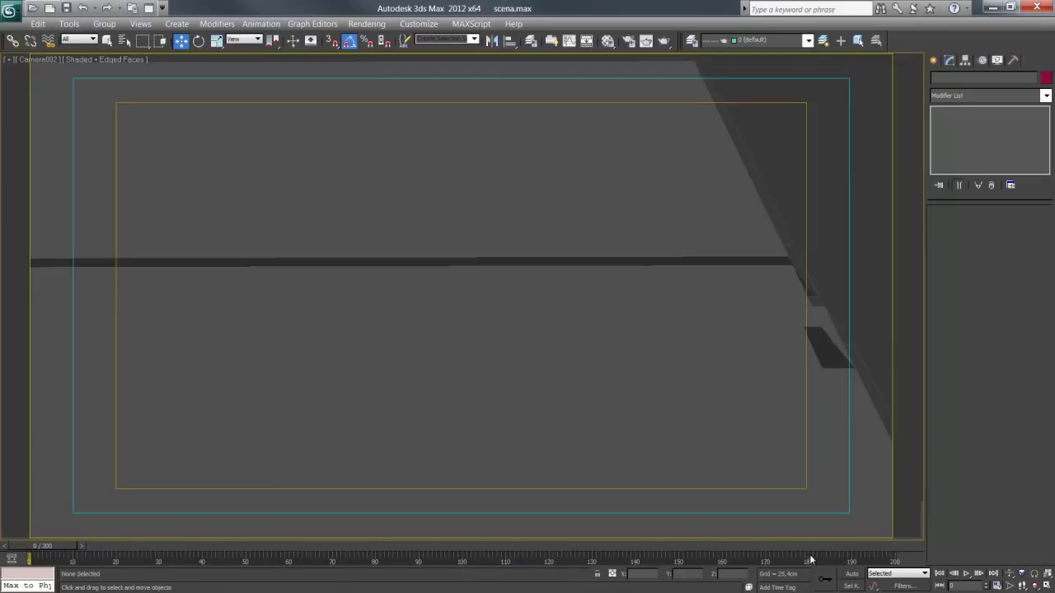
click(967, 575)
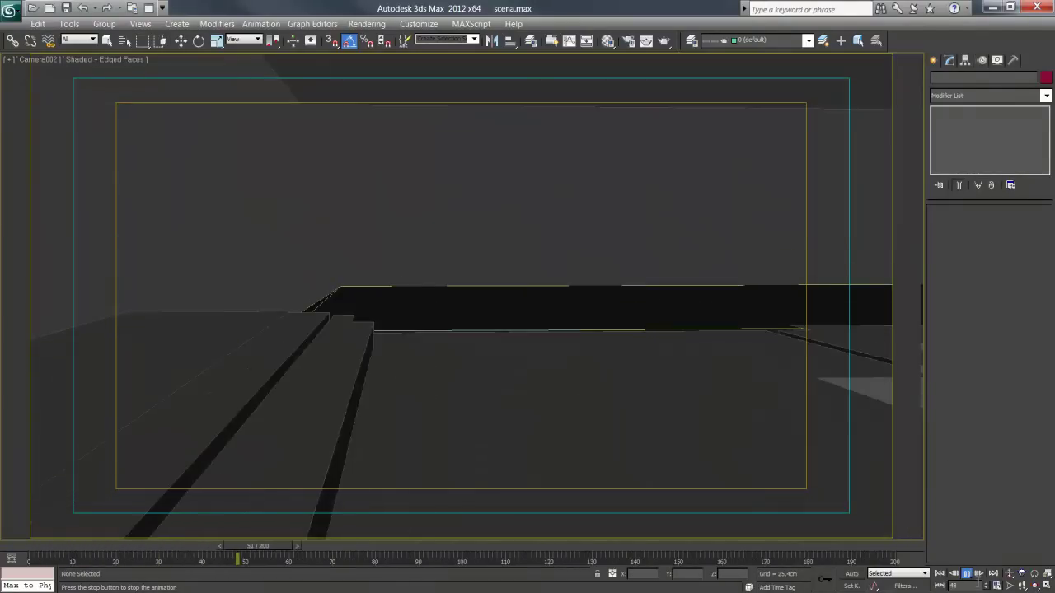
key(/)
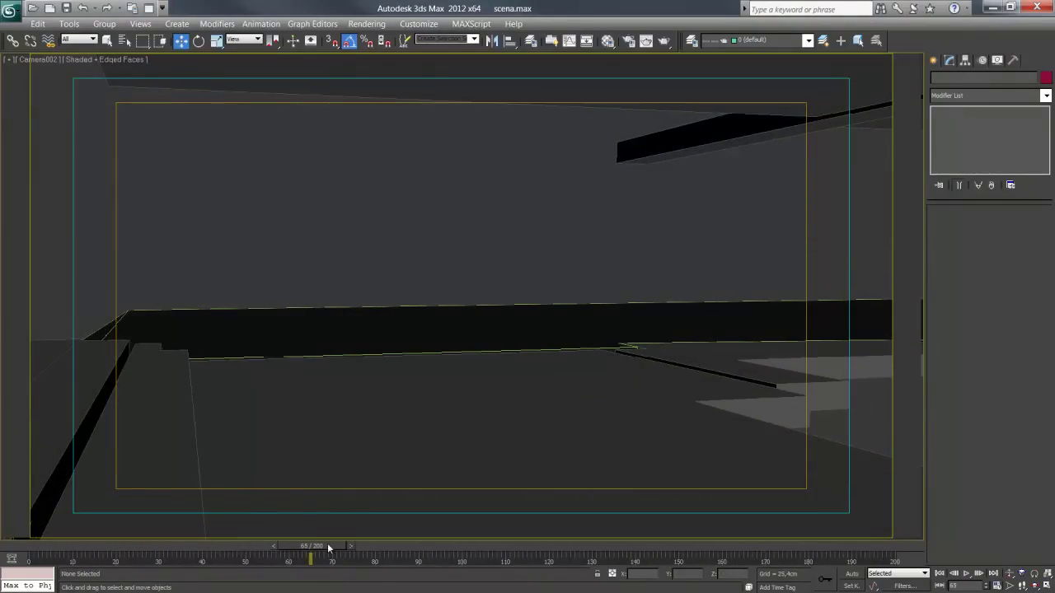
Return to a zoomed-out Perspective view of the whole site and scrub to about frame 107.
key(p)
scroll(329, 335, down, 2)
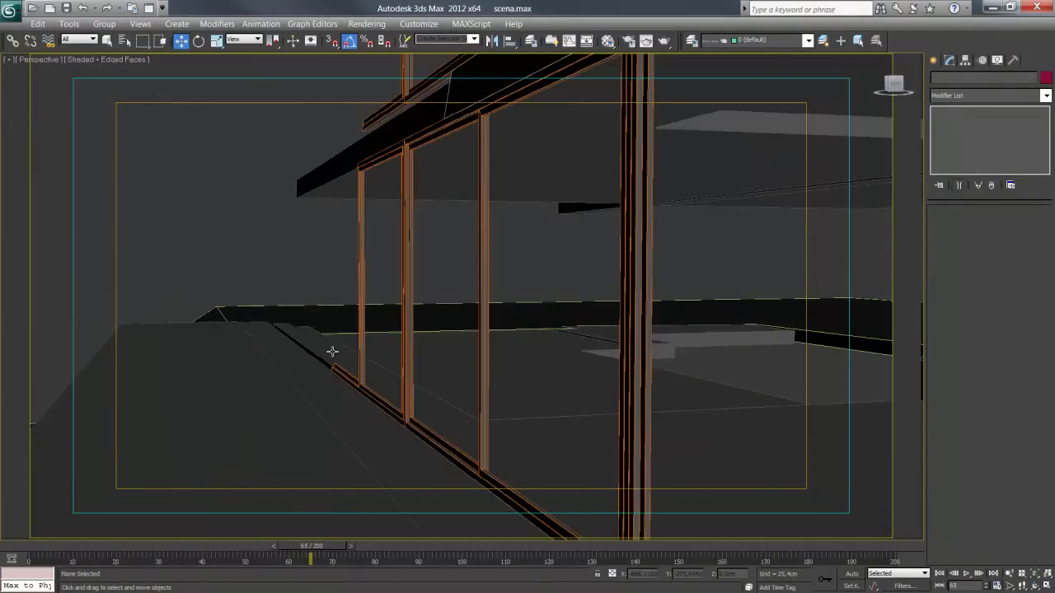
scroll(371, 351, down, 2)
scroll(377, 352, down, 3)
mouse_move(379, 354)
alt+middle_down()
mouse_move(448, 348)
mouse_move(437, 351)
alt+middle_up()
mouse_move(316, 549)
mouse_down()
mouse_move(590, 500)
mouse_move(322, 498)
mouse_up()
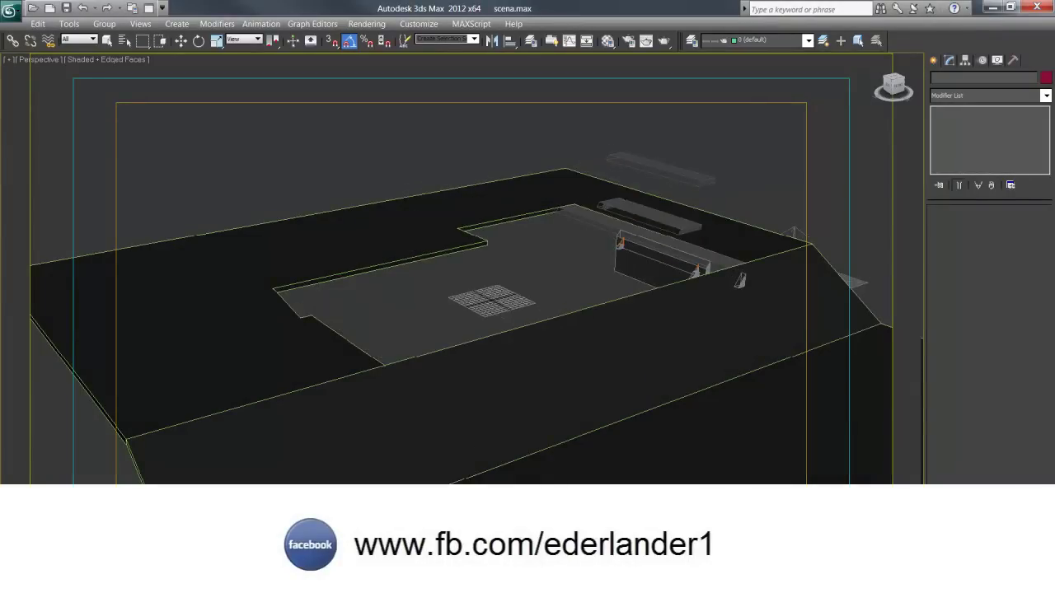
mouse_move(321, 498)
mouse_down()
mouse_move(305, 478)
mouse_move(405, 453)
mouse_move(500, 473)
mouse_move(165, 467)
mouse_move(220, 489)
mouse_move(226, 463)
mouse_up()
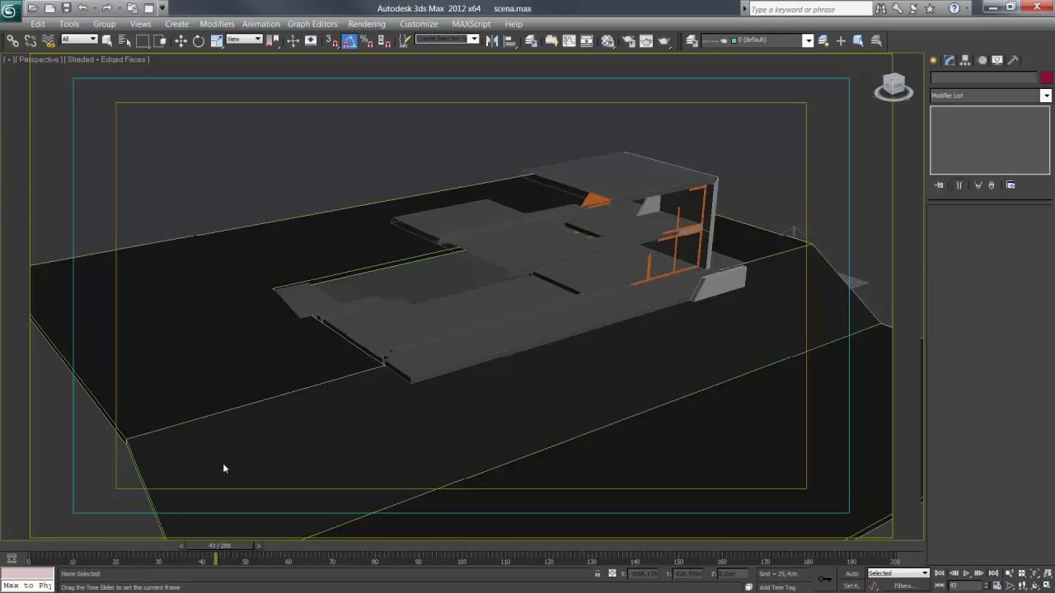
key(w)
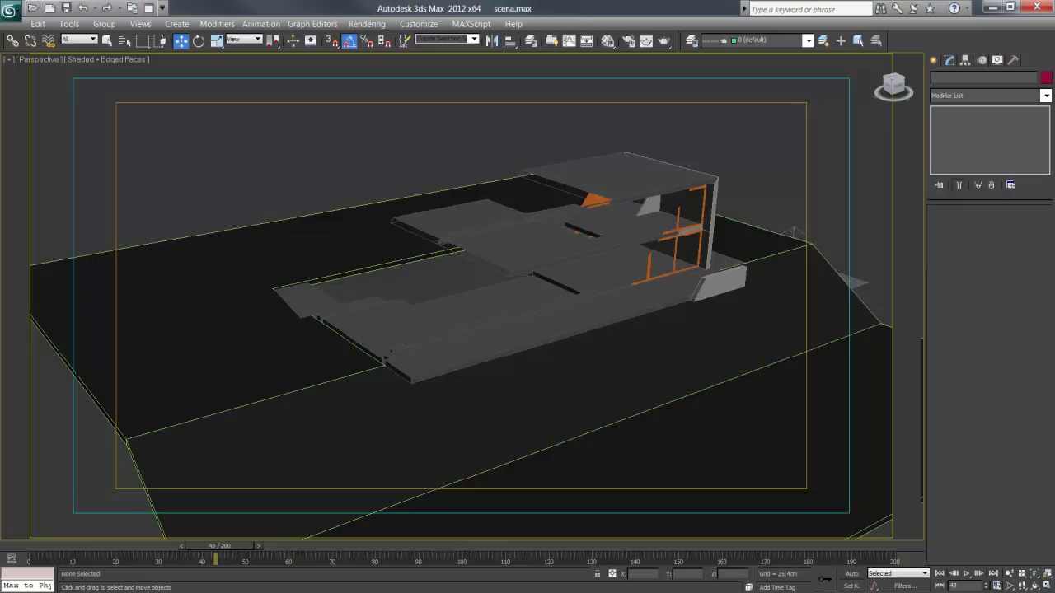